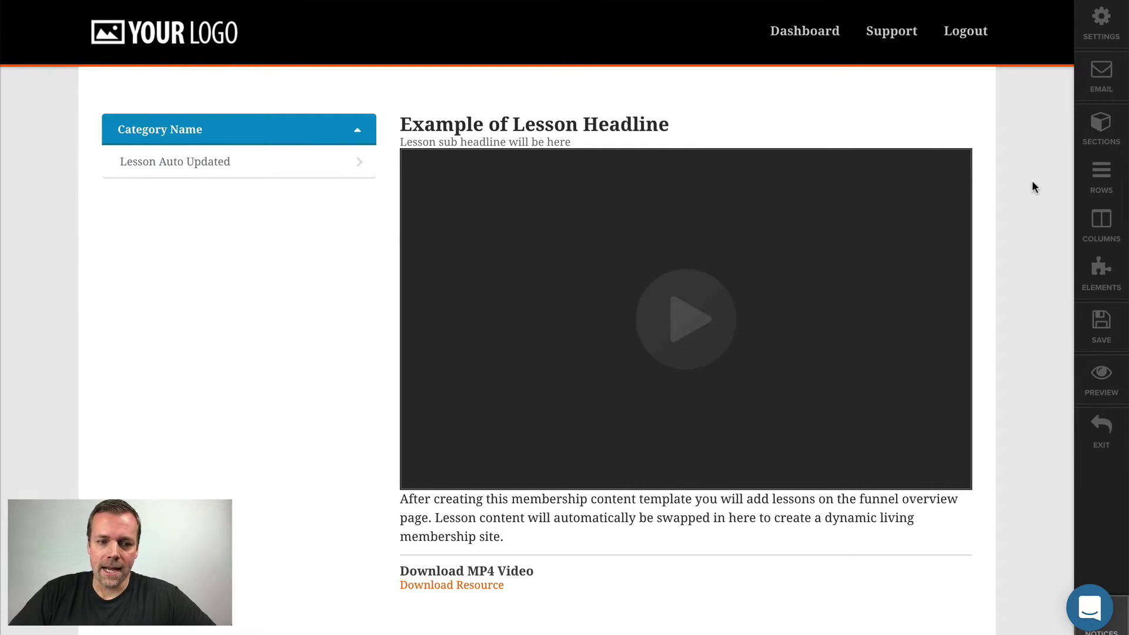
# Step: Set the page's background color to white (#ffffff) in the background settings
pyautogui.moveTo(952, 101)
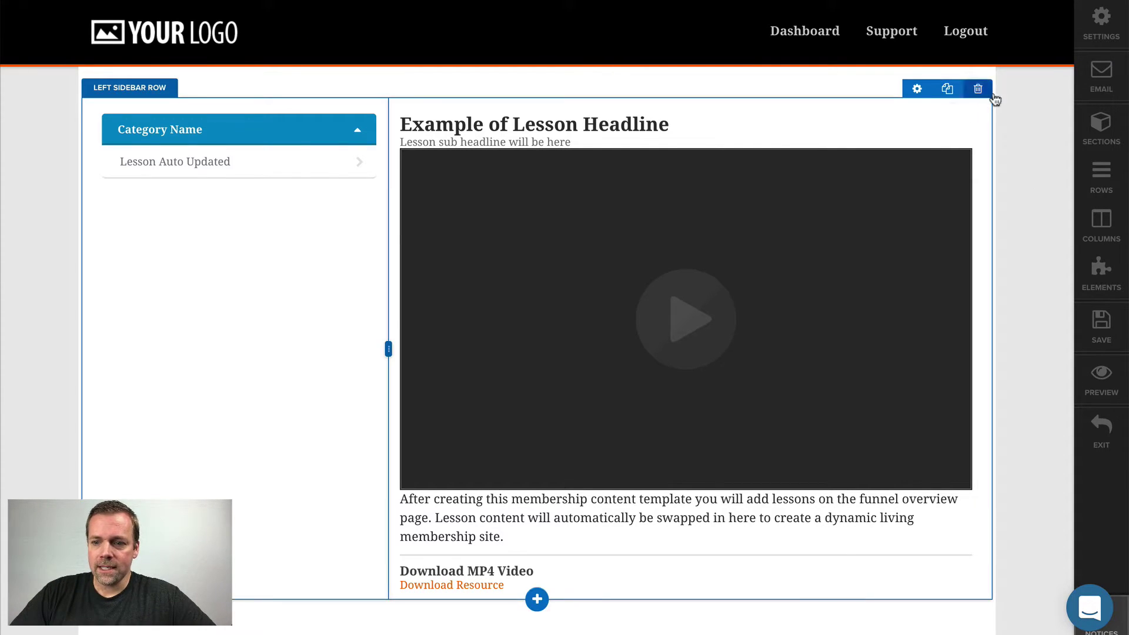
pyautogui.moveTo(536, 56)
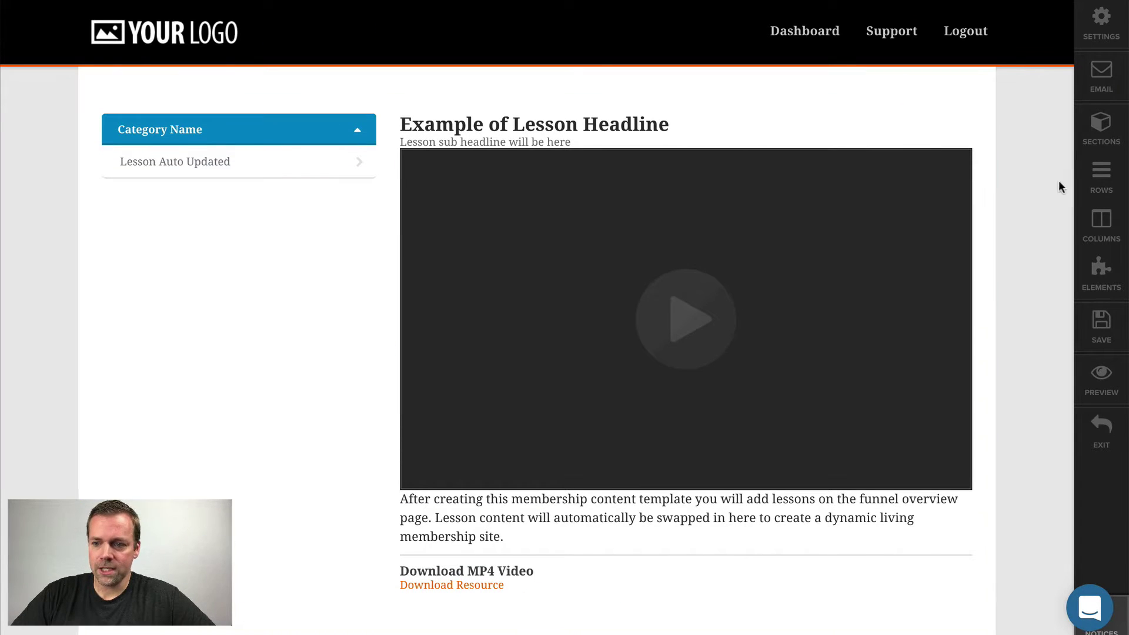
pyautogui.click(1101, 24)
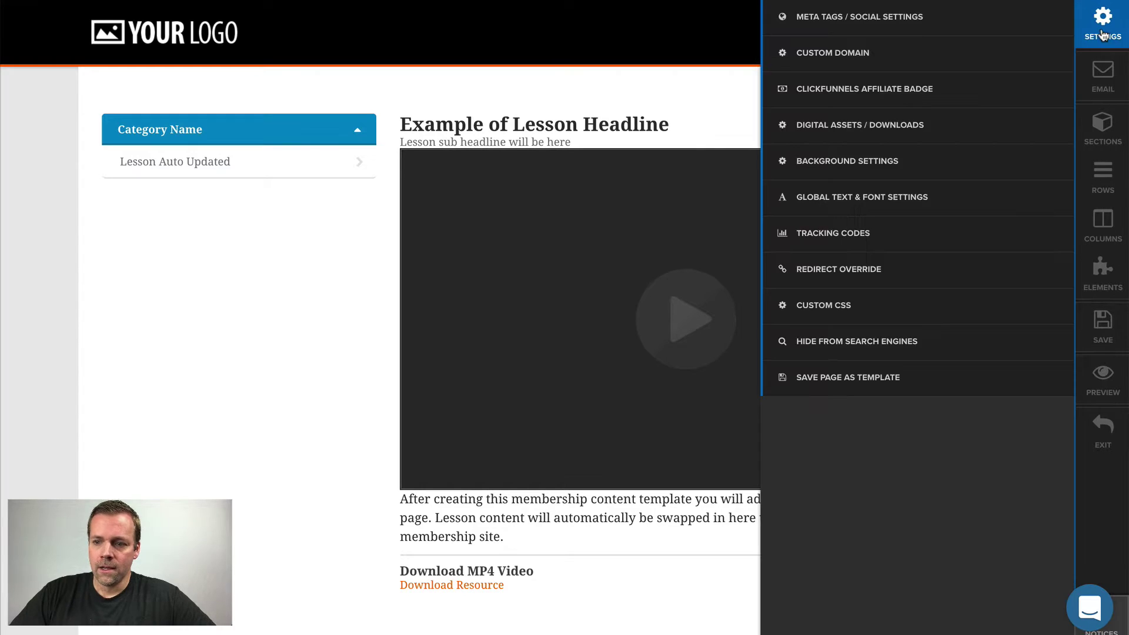
pyautogui.click(886, 166)
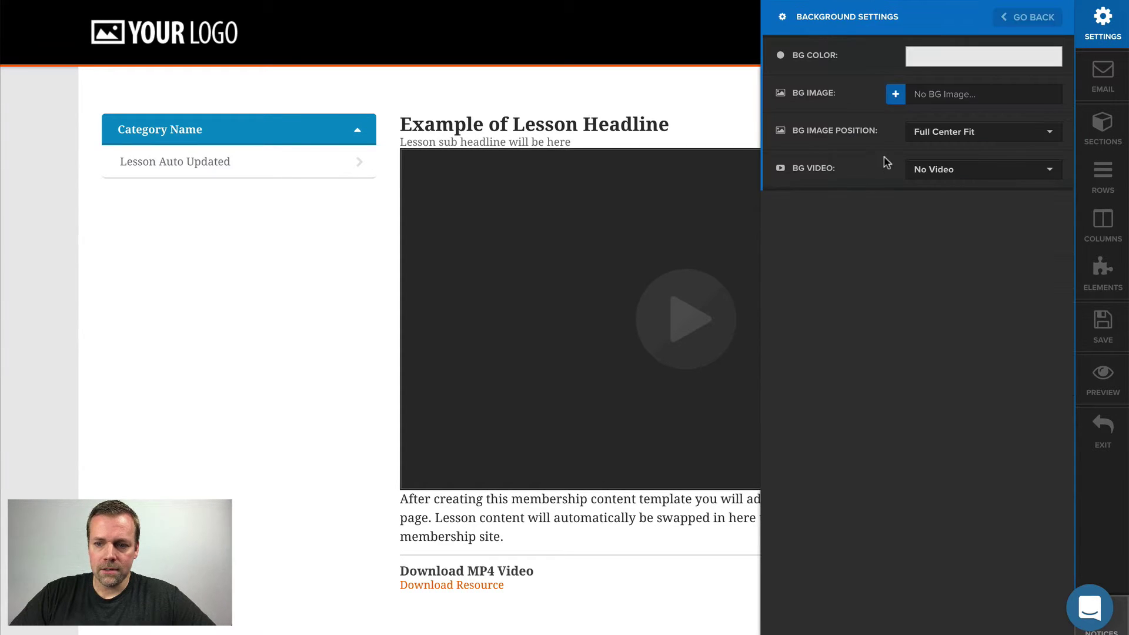
pyautogui.click(935, 56)
pyautogui.moveTo(902, 81); pyautogui.dragTo(902, 81)
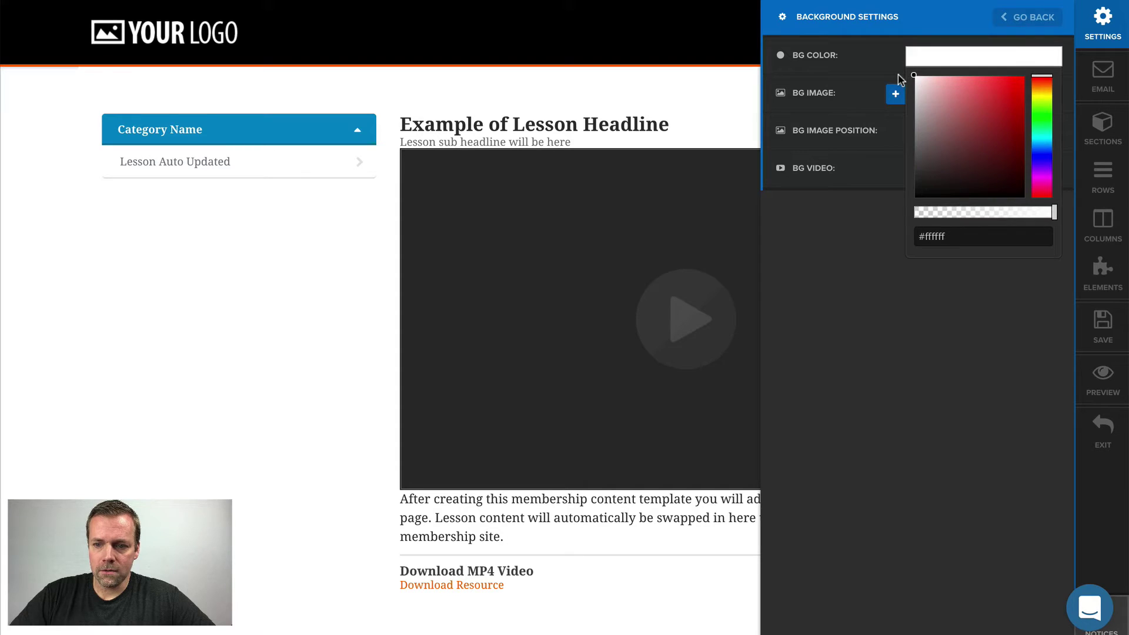
pyautogui.click(869, 57)
pyautogui.click(715, 94)
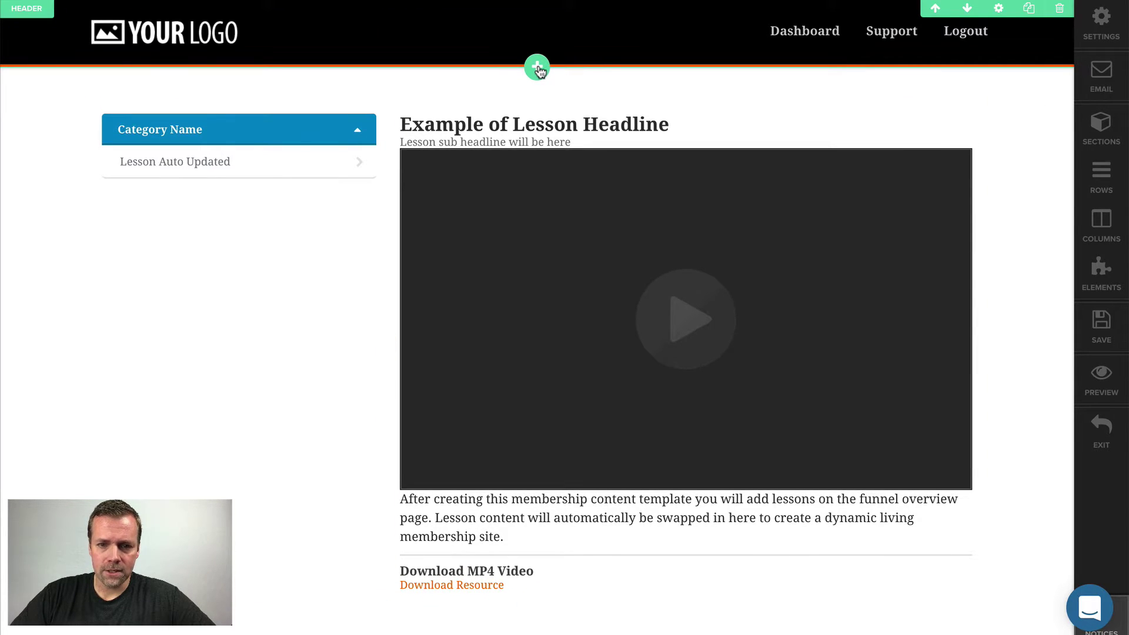
# Step: Add an empty section directly below the header and delete the surplus second one
pyautogui.click(537, 68)
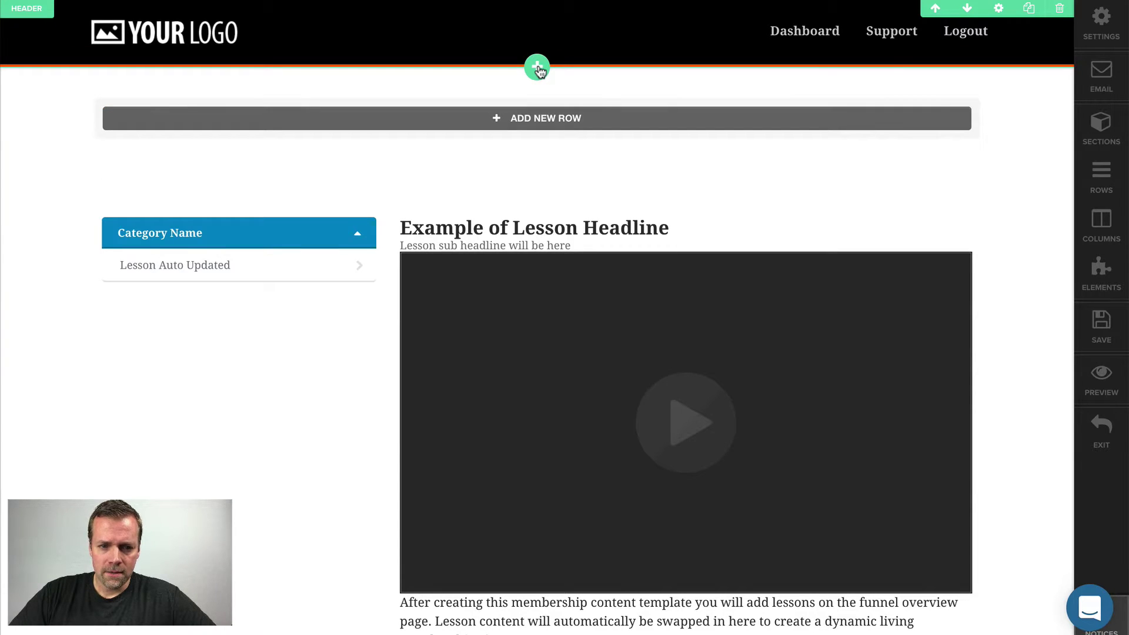
pyautogui.click(537, 69)
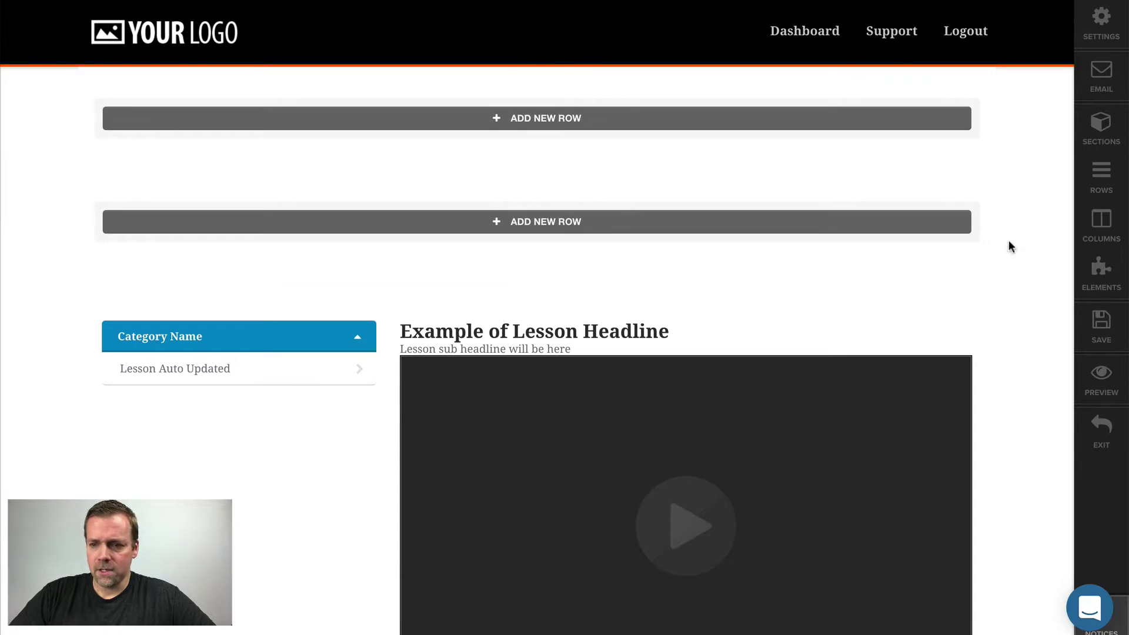
pyautogui.click(981, 179)
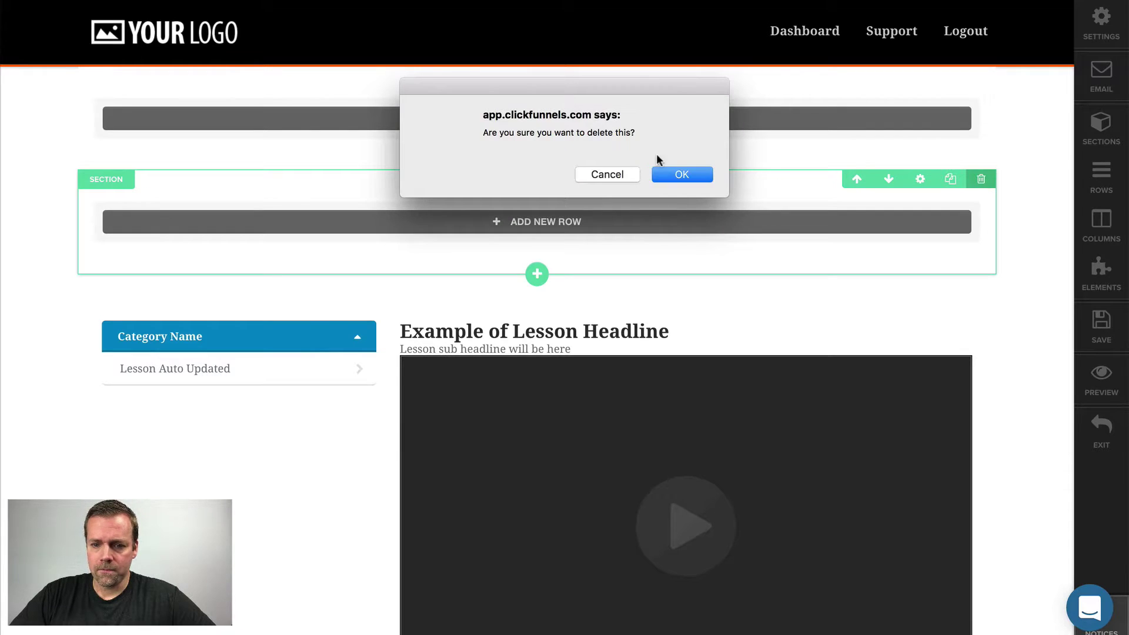
pyautogui.click(680, 175)
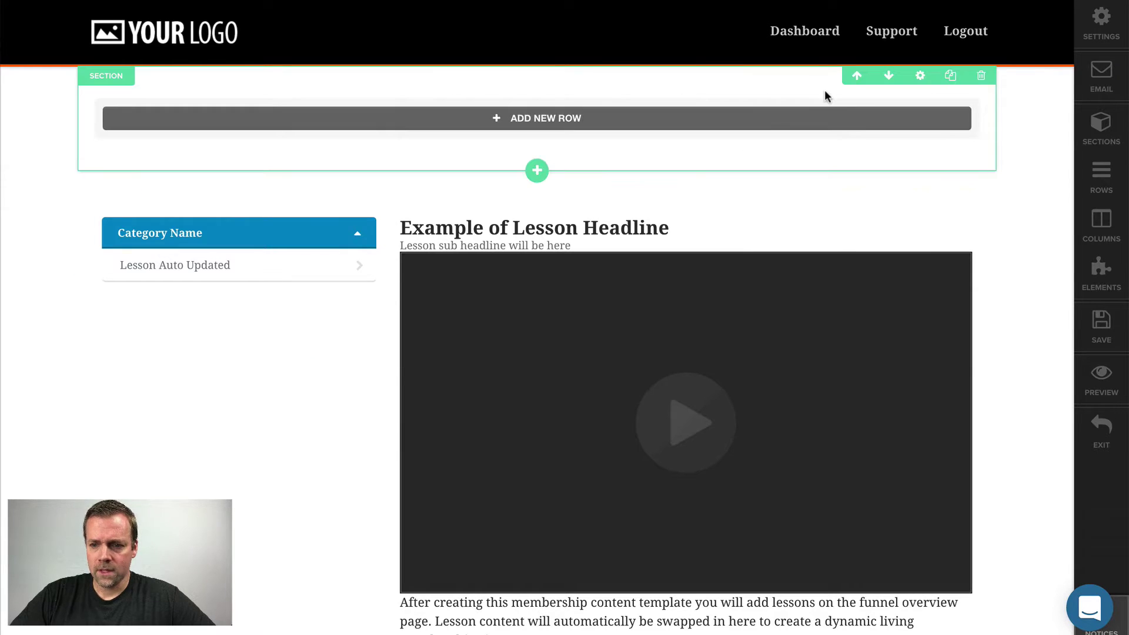
# Step: Set the new section's width to Full Page and its top, bottom and left/right padding to 0
pyautogui.click(920, 75)
pyautogui.click(945, 210)
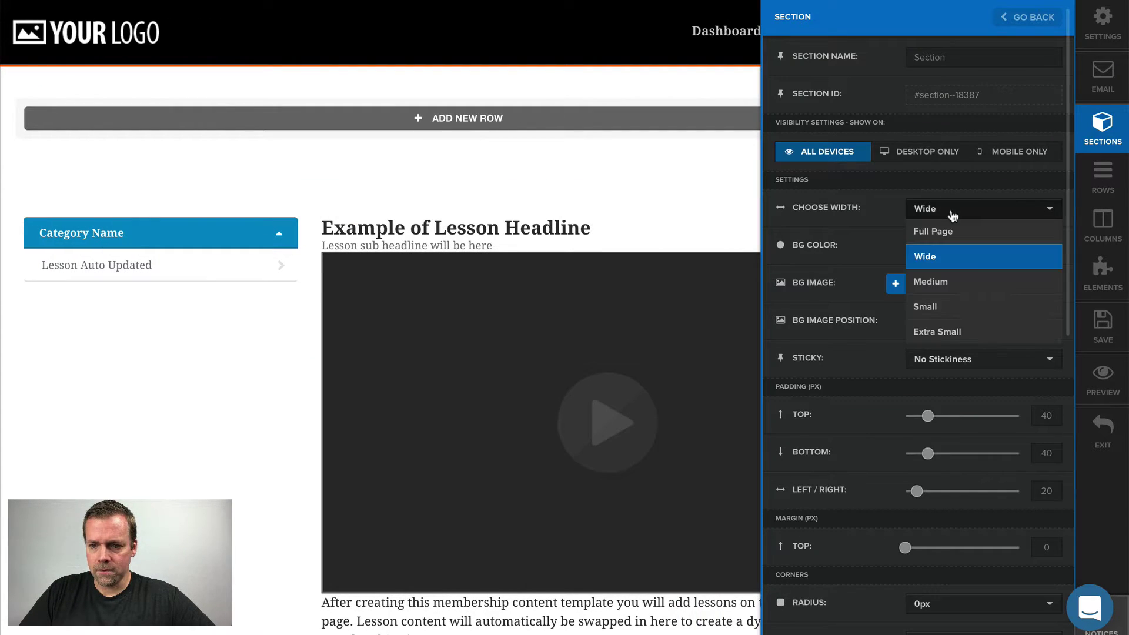
pyautogui.click(943, 230)
pyautogui.moveTo(928, 416); pyautogui.dragTo(905, 416)
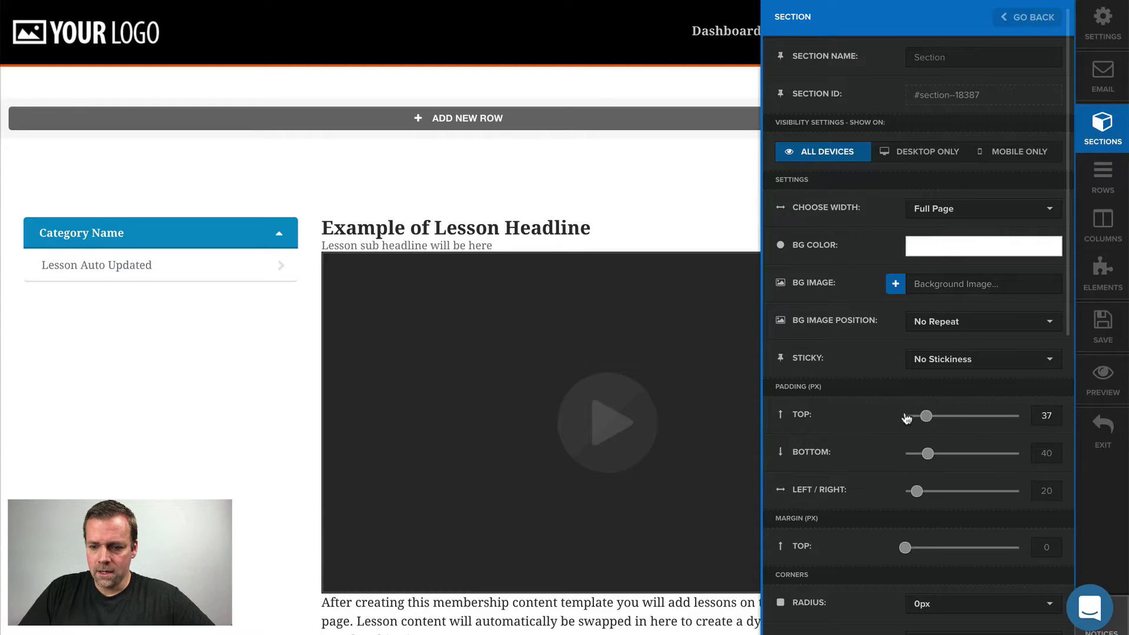
pyautogui.moveTo(928, 454); pyautogui.dragTo(867, 453)
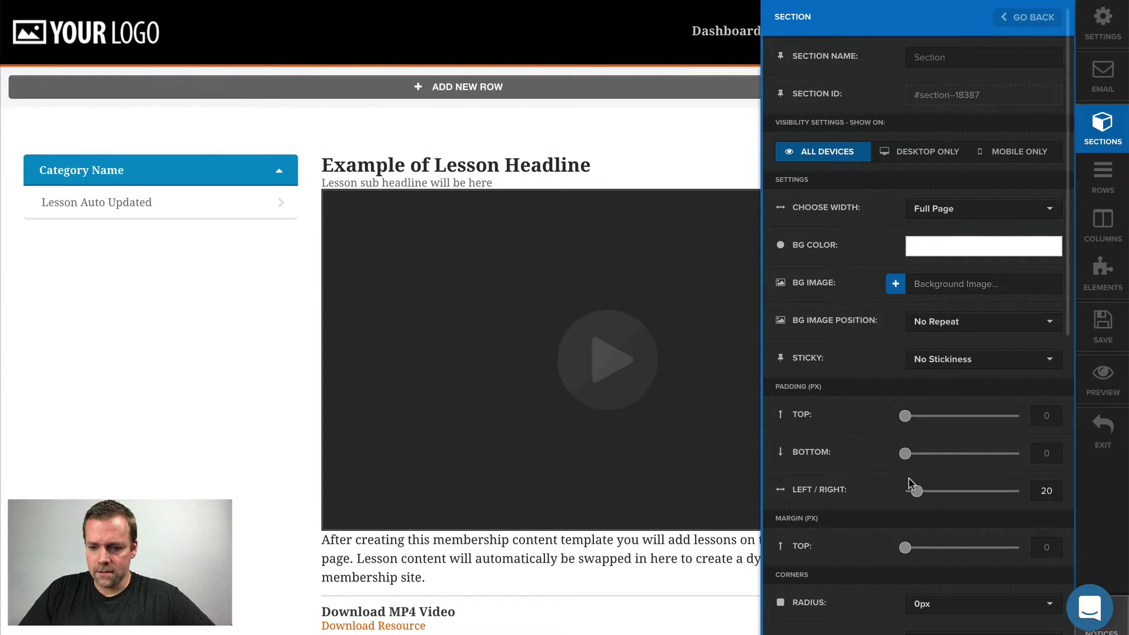
pyautogui.moveTo(918, 494); pyautogui.dragTo(868, 494)
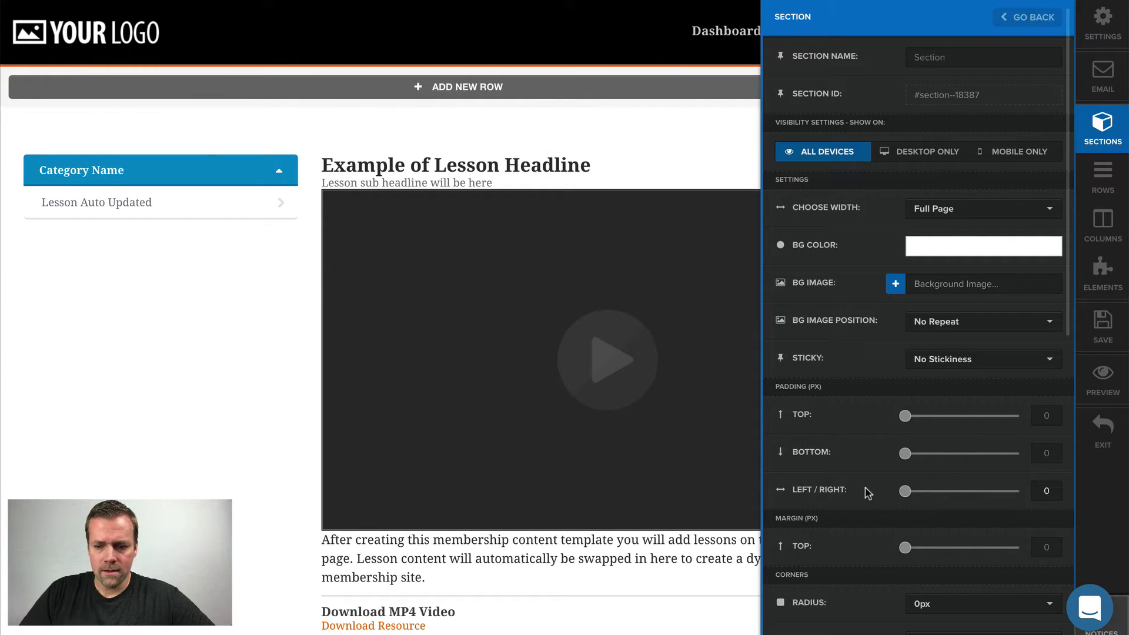
pyautogui.scroll(-8, 868, 493)
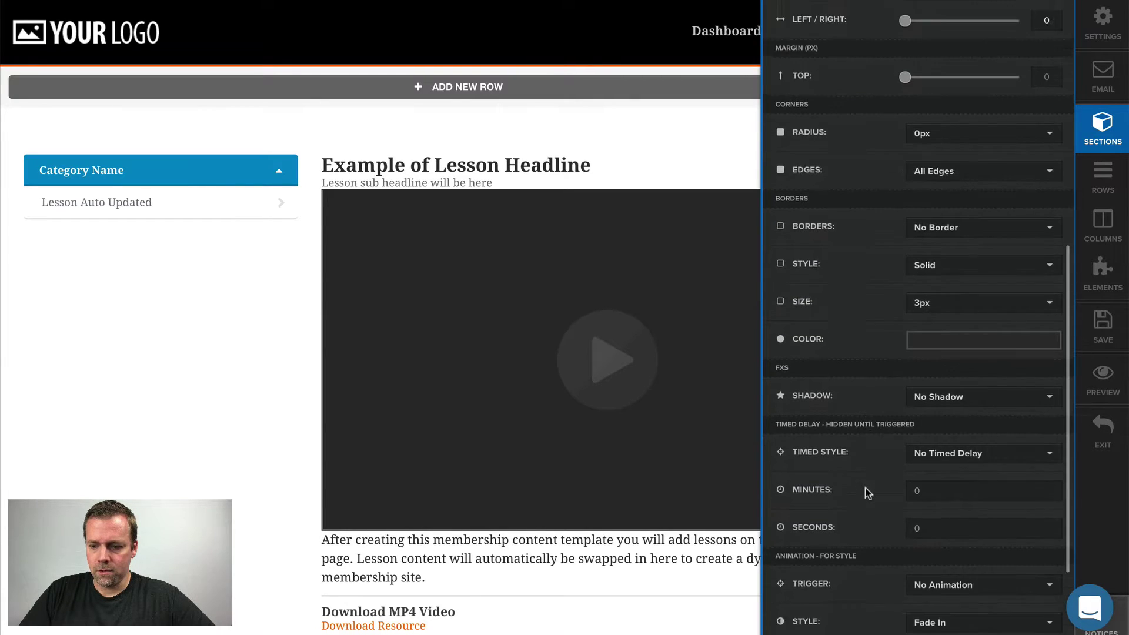
pyautogui.scroll(8, 868, 493)
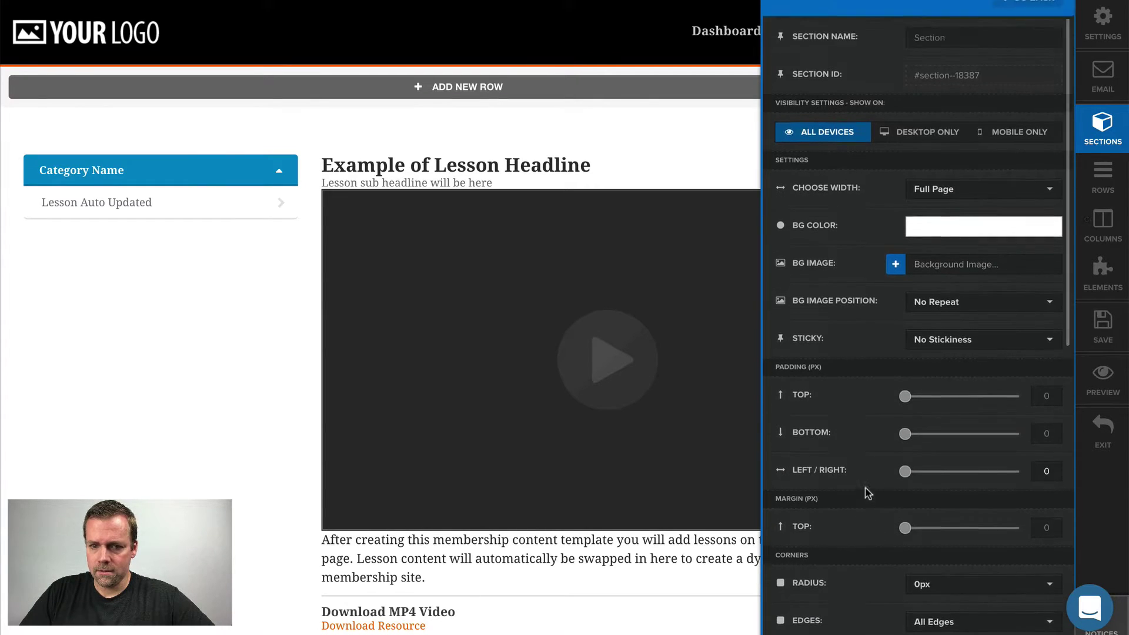
pyautogui.click(636, 91)
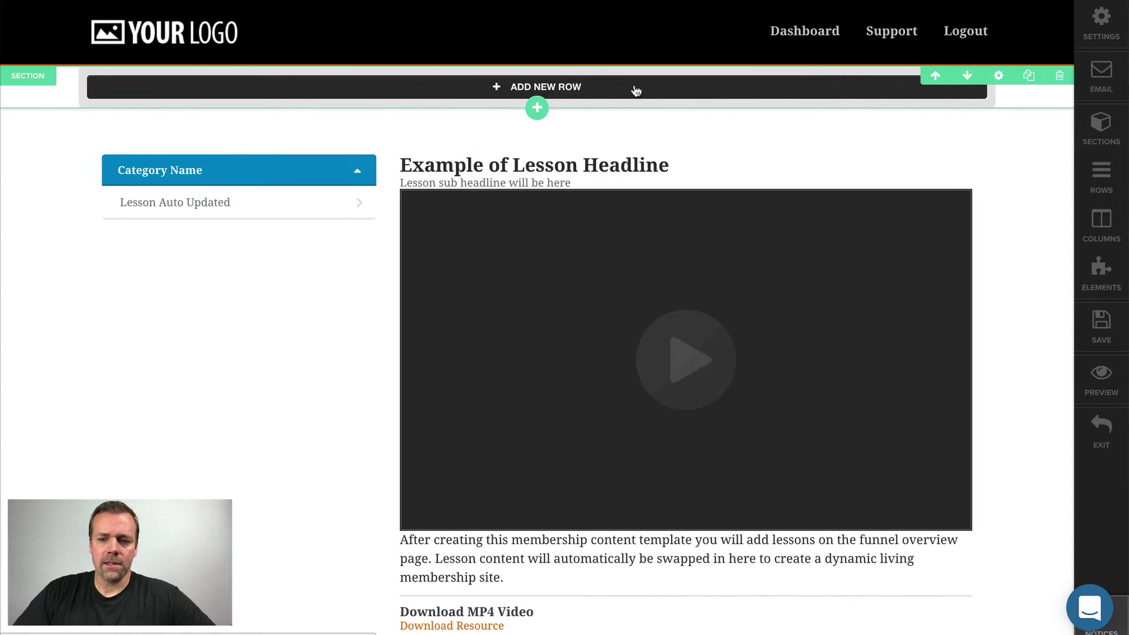
# Step: Clone the empty full-page section below the header twice
pyautogui.click(998, 76)
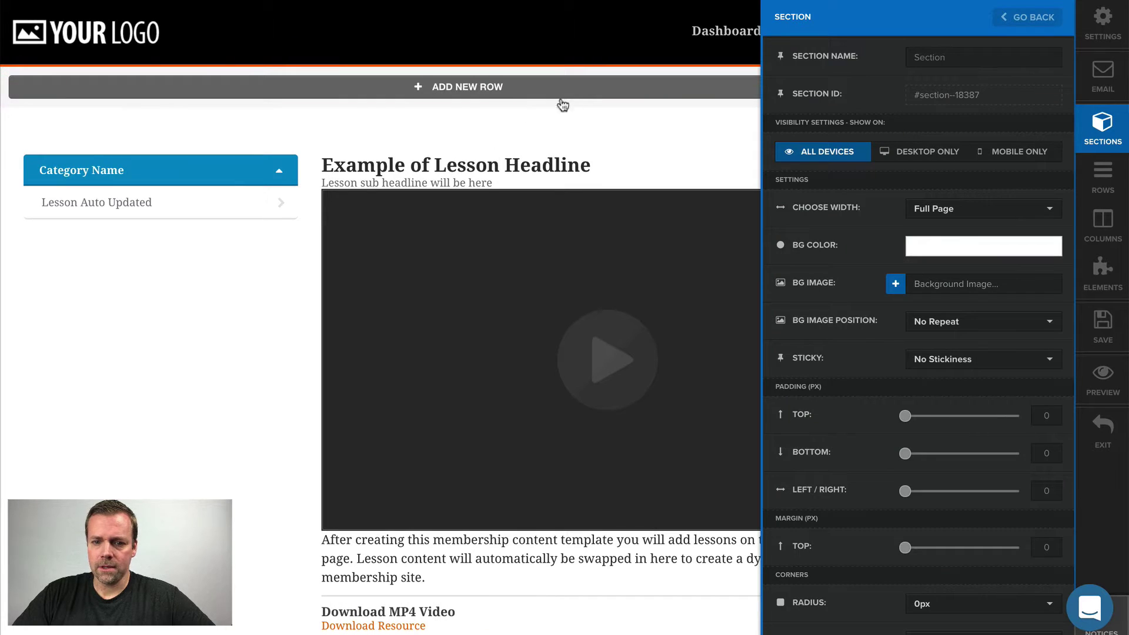
pyautogui.click(592, 91)
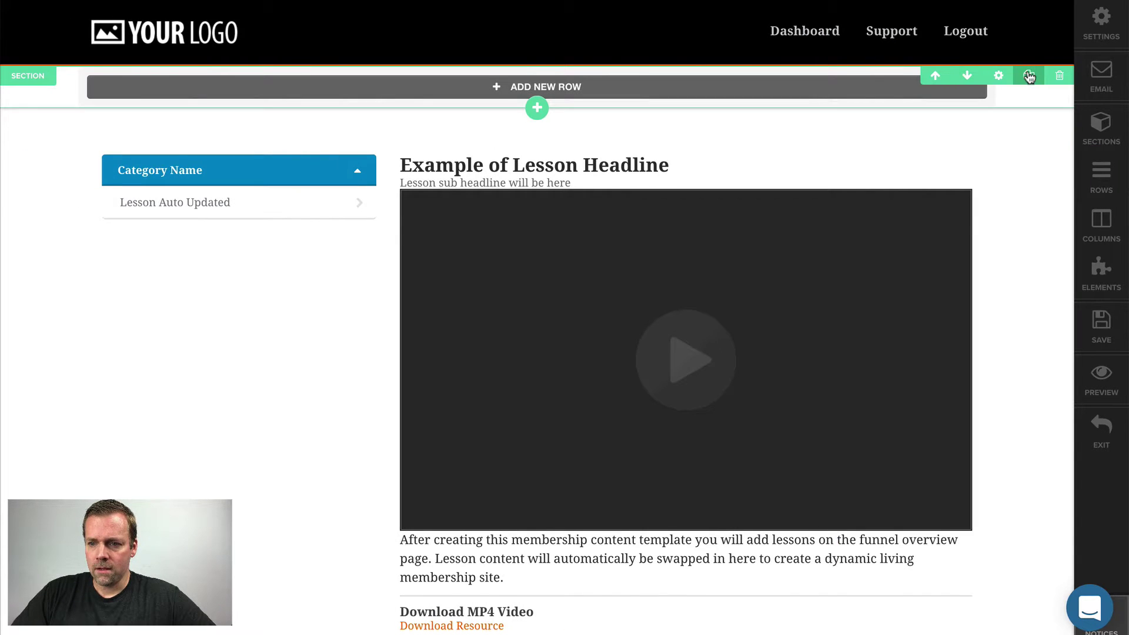
pyautogui.click(1028, 75)
pyautogui.click(1029, 75)
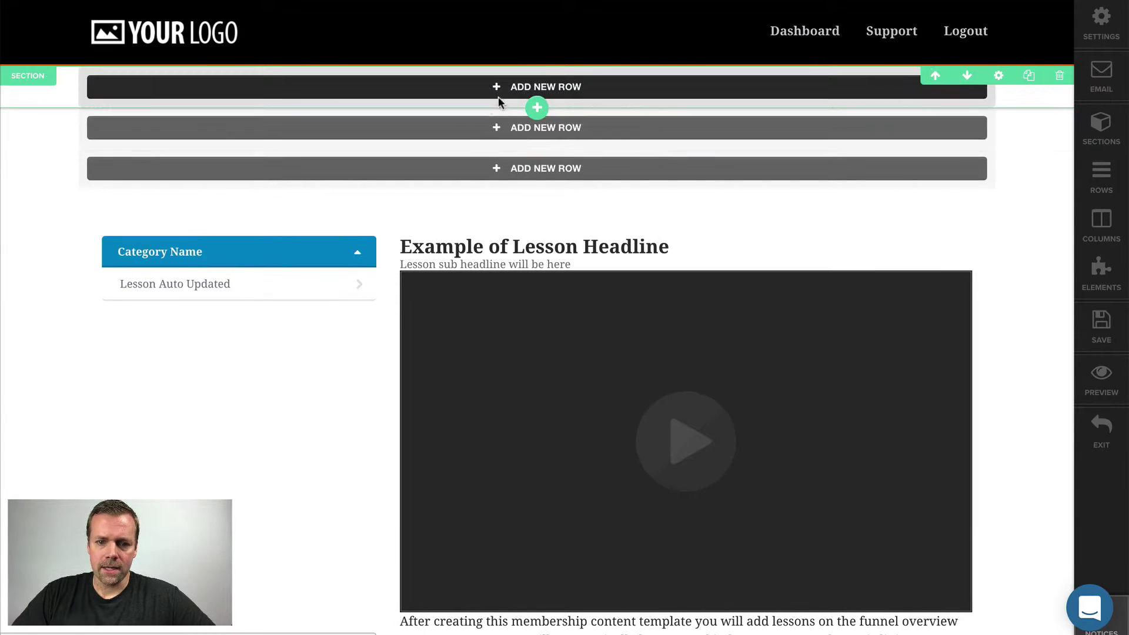
# Step: Add a 1 column row to the first empty section and move the membership navigation from the sidebar into it
pyautogui.click(560, 87)
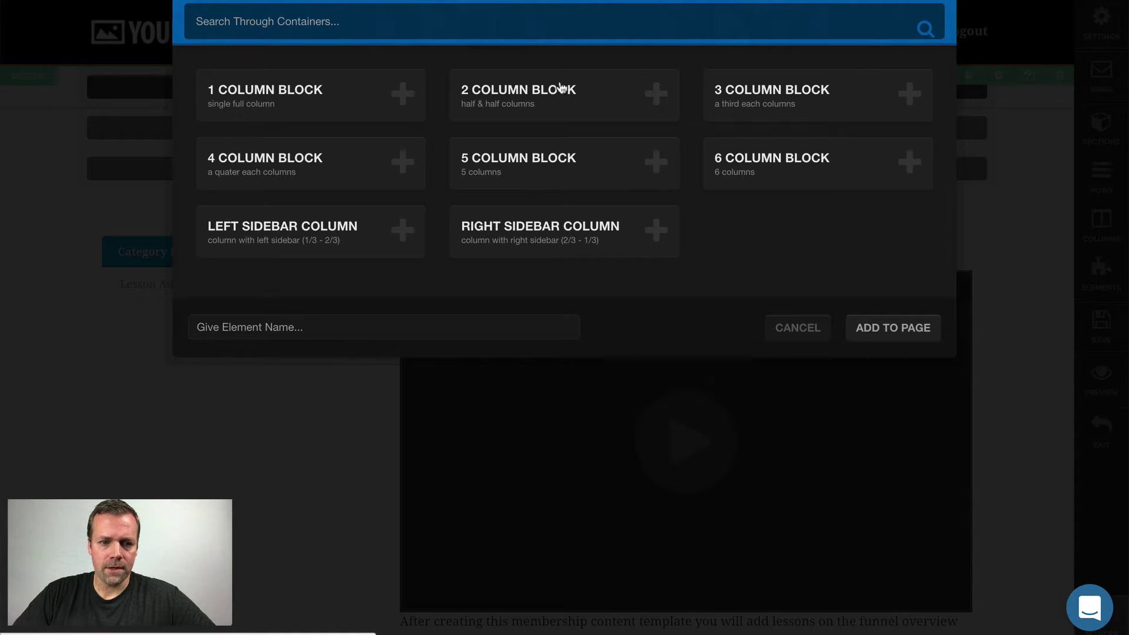
pyautogui.click(278, 104)
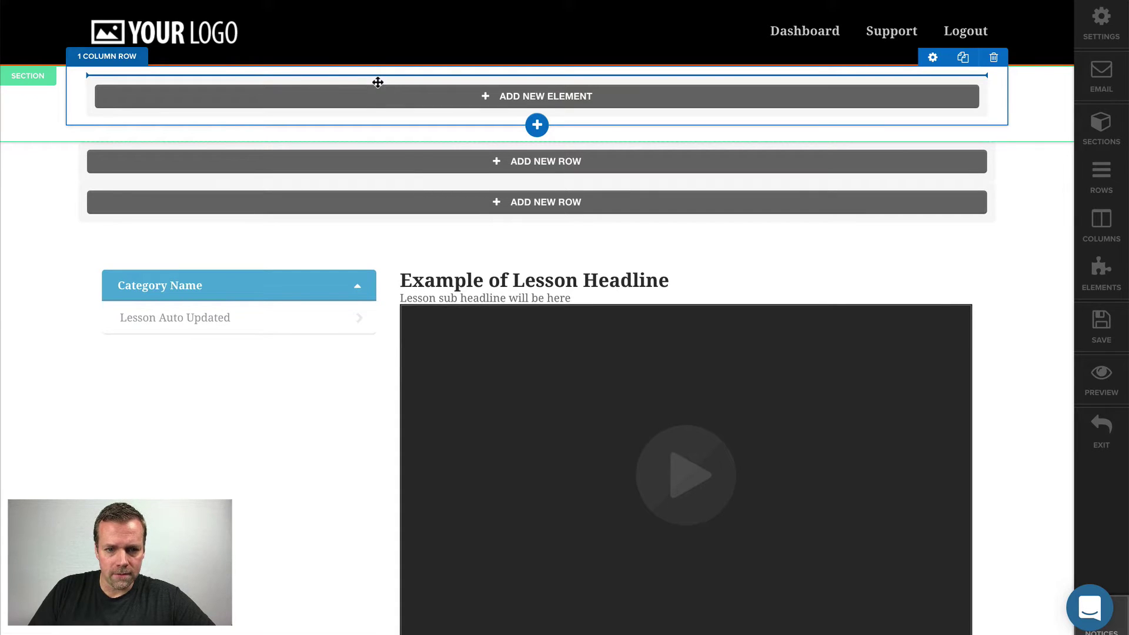
pyautogui.moveTo(377, 82); pyautogui.dragTo(376, 80)
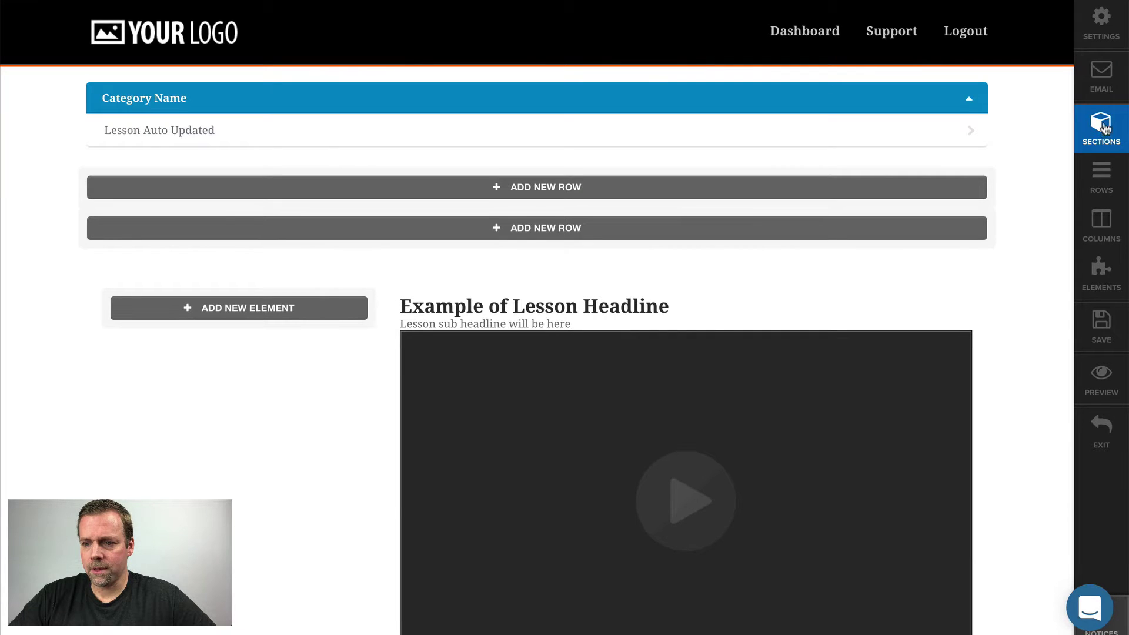
# Step: Rename the section containing the membership navigation as LessonNav
pyautogui.click(1105, 133)
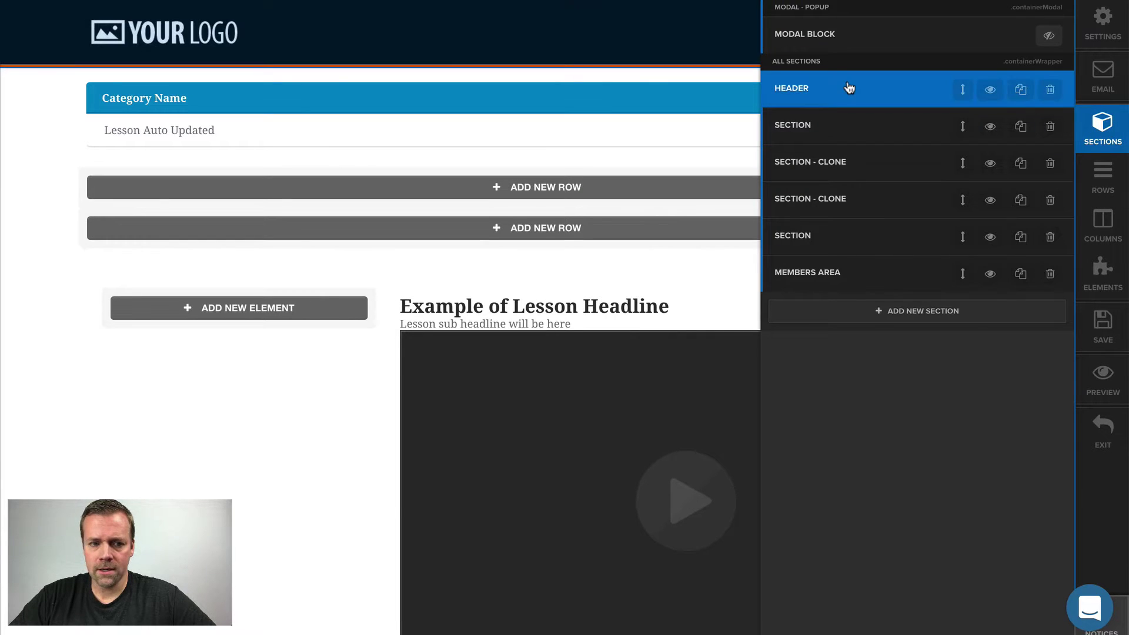
pyautogui.click(851, 125)
pyautogui.doubleClick(955, 61)
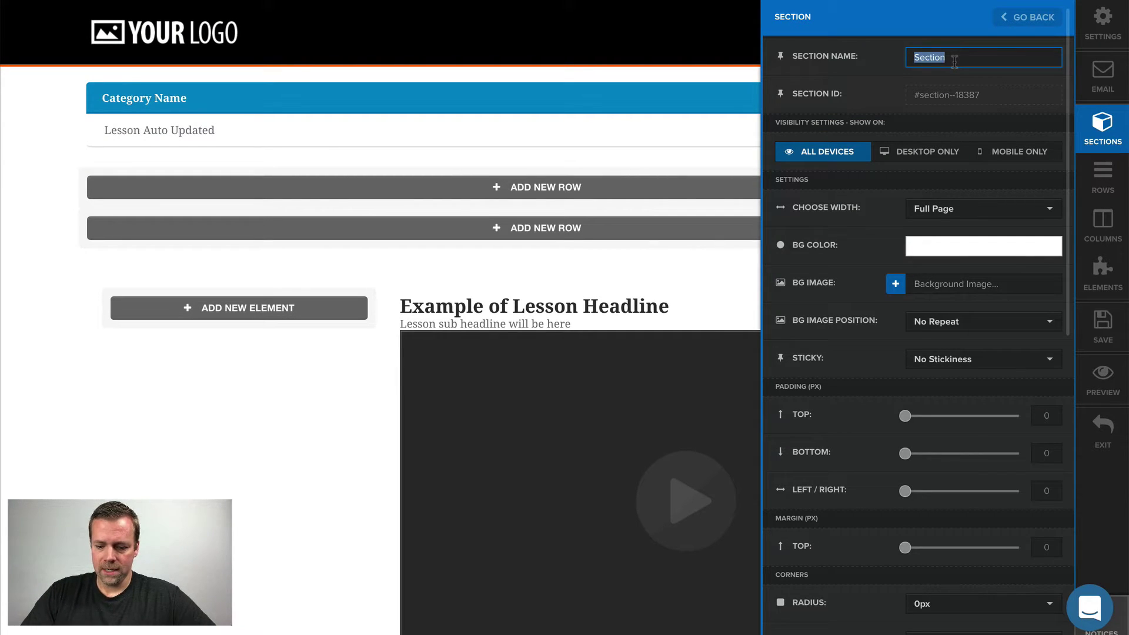
pyautogui.write('Lesson')
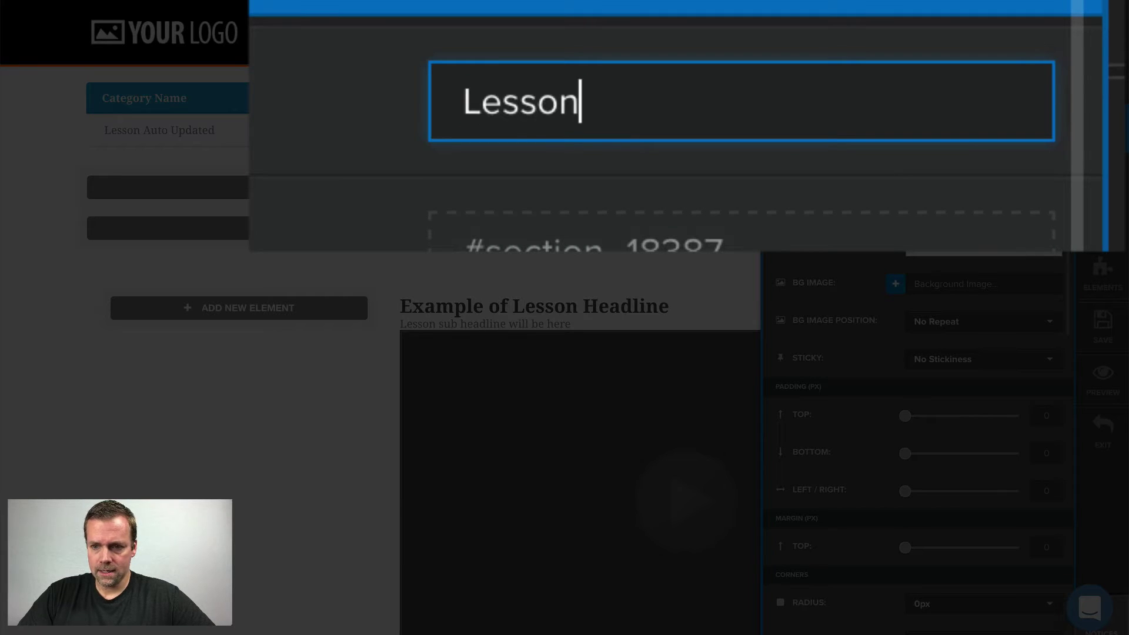
pyautogui.write('Nav')
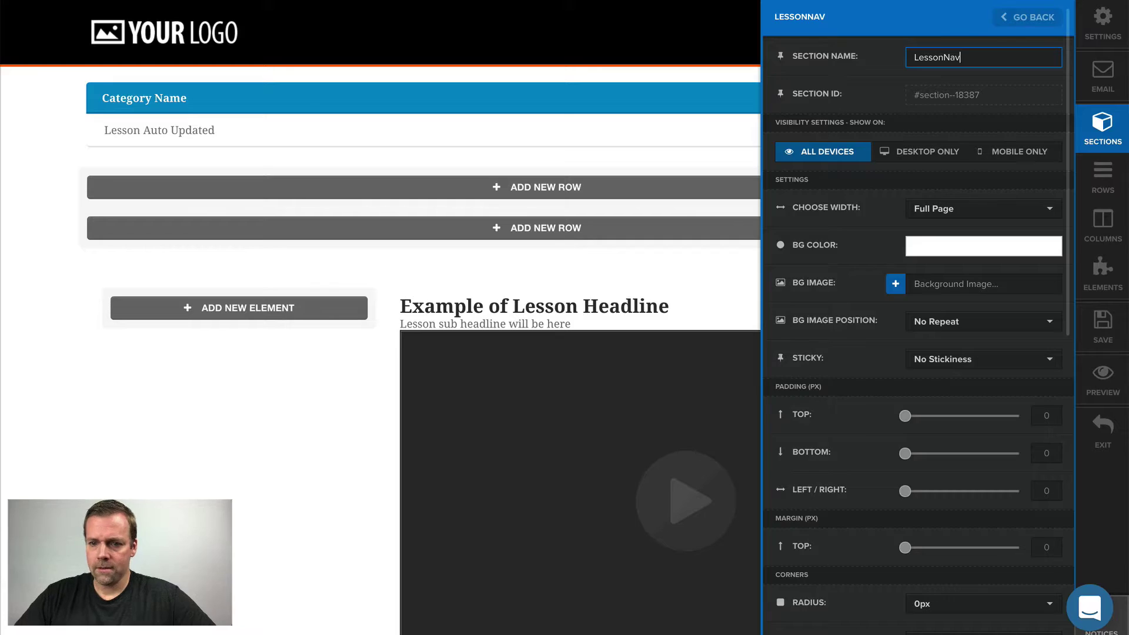
# Step: Rename the first cloned section as LessonNav and return to the page
pyautogui.click(1111, 130)
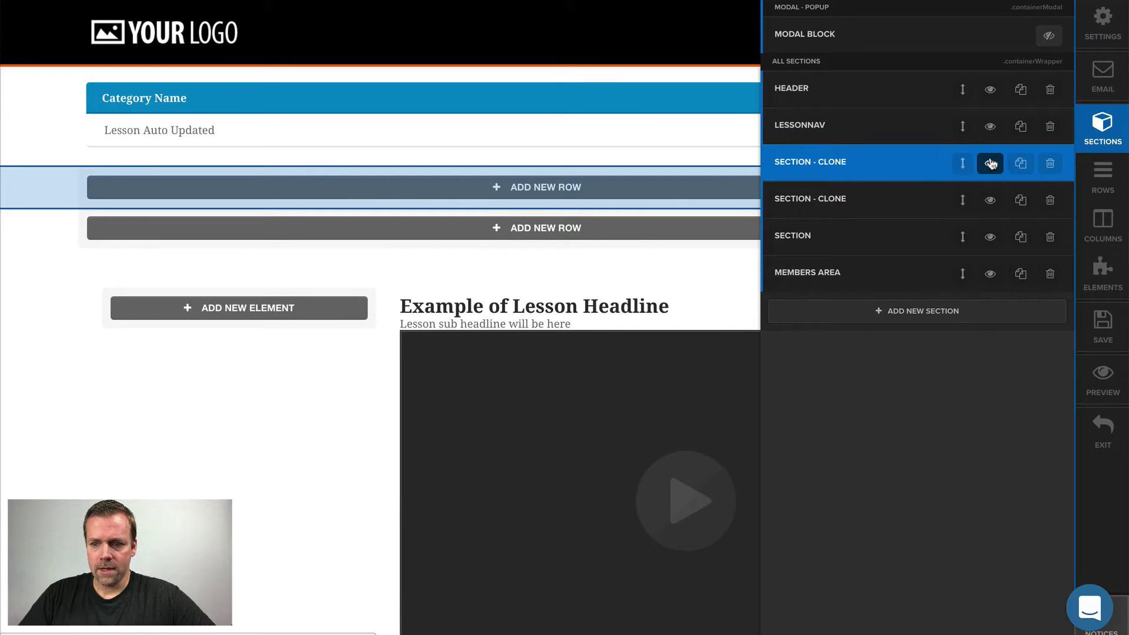
pyautogui.click(923, 164)
pyautogui.tripleClick(988, 56)
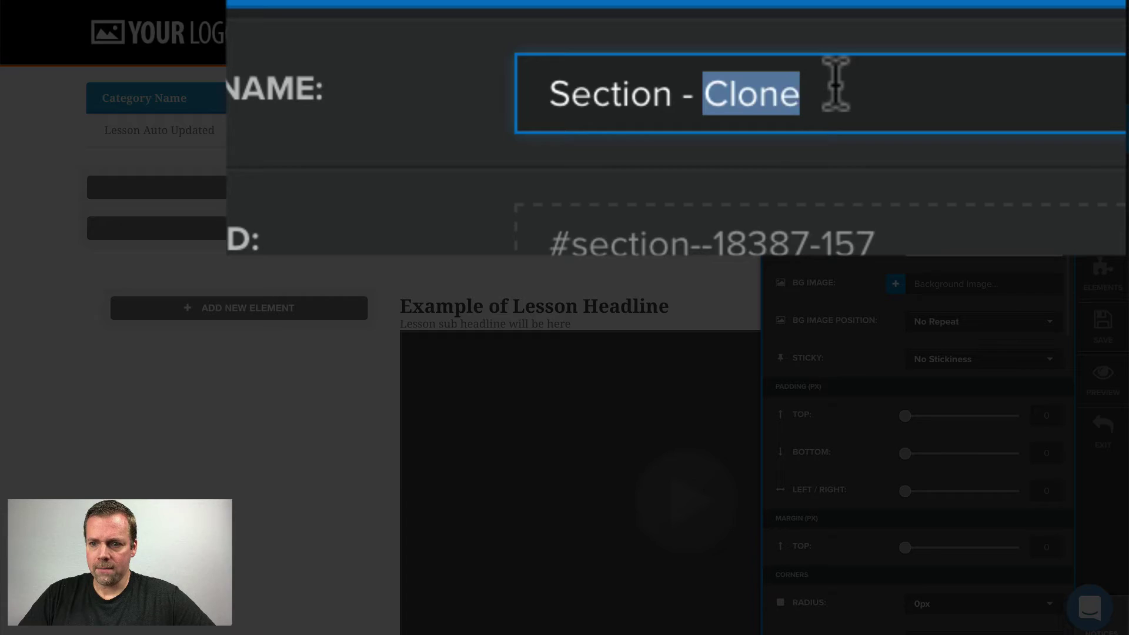
pyautogui.write('Lesson')
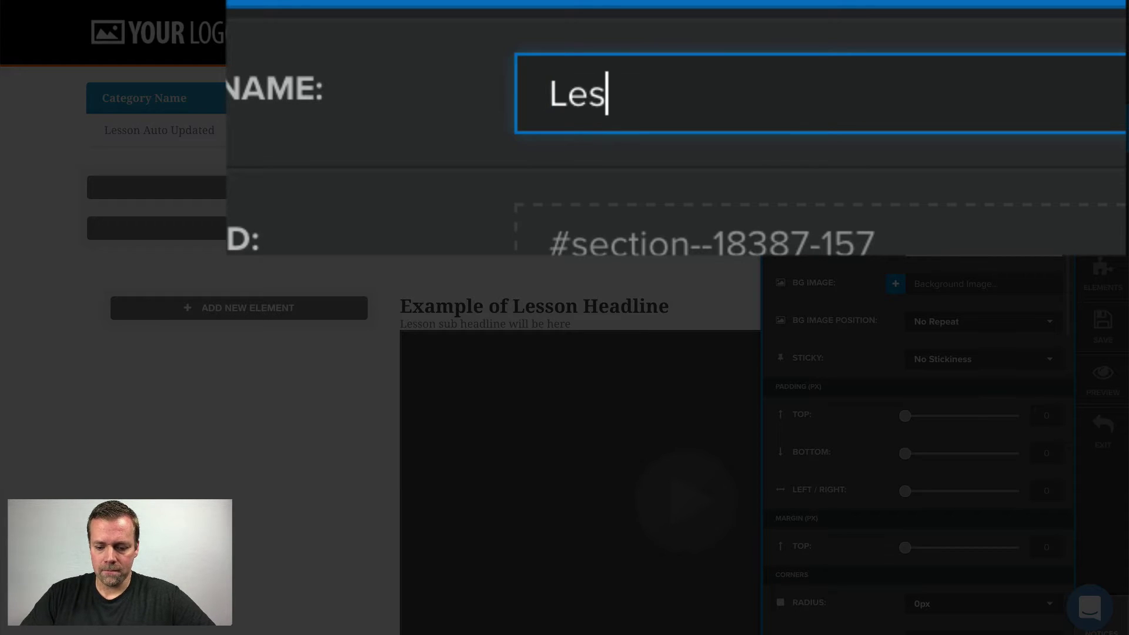
pyautogui.write('Nav')
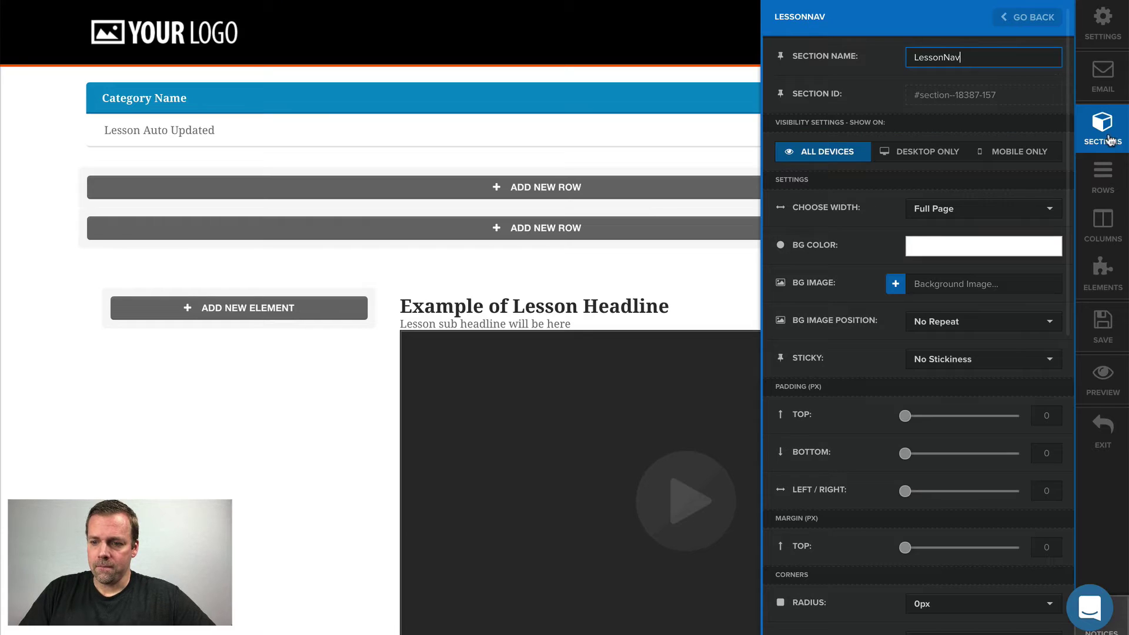
pyautogui.click(1110, 140)
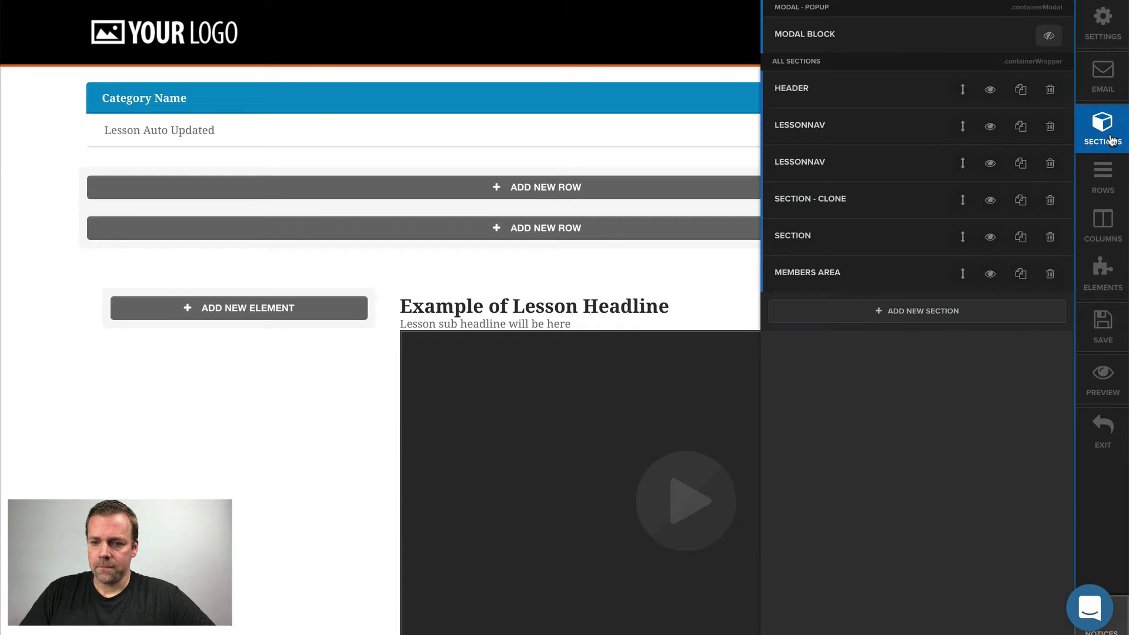
pyautogui.click(697, 139)
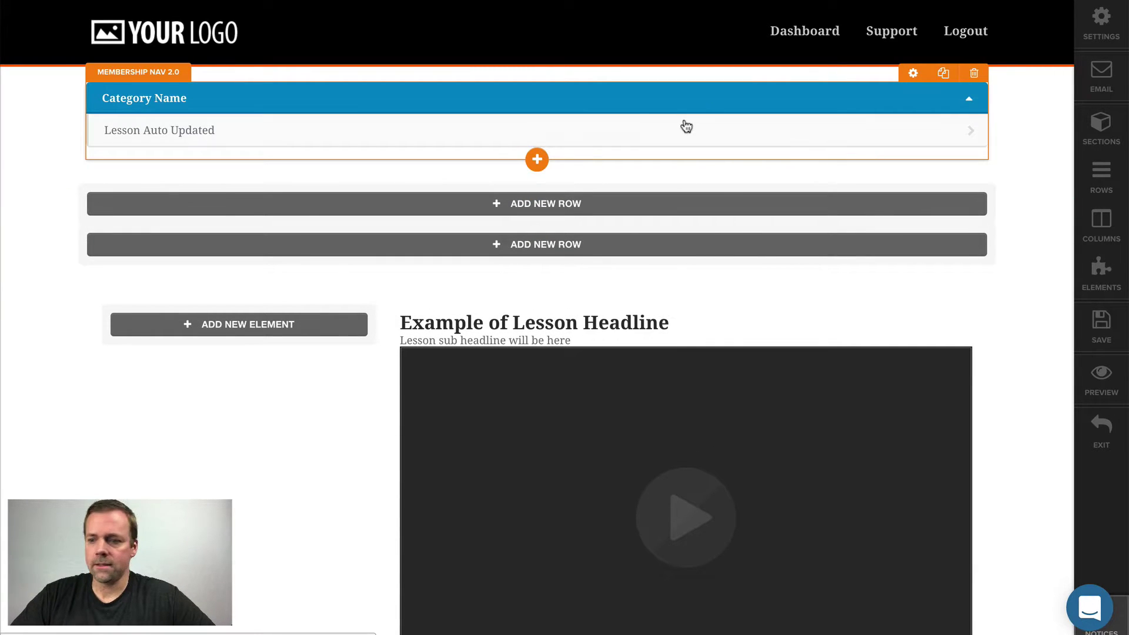
# Step: Hide the 1 column row holding the membership navigation in the first LessonNav section
pyautogui.click(1097, 182)
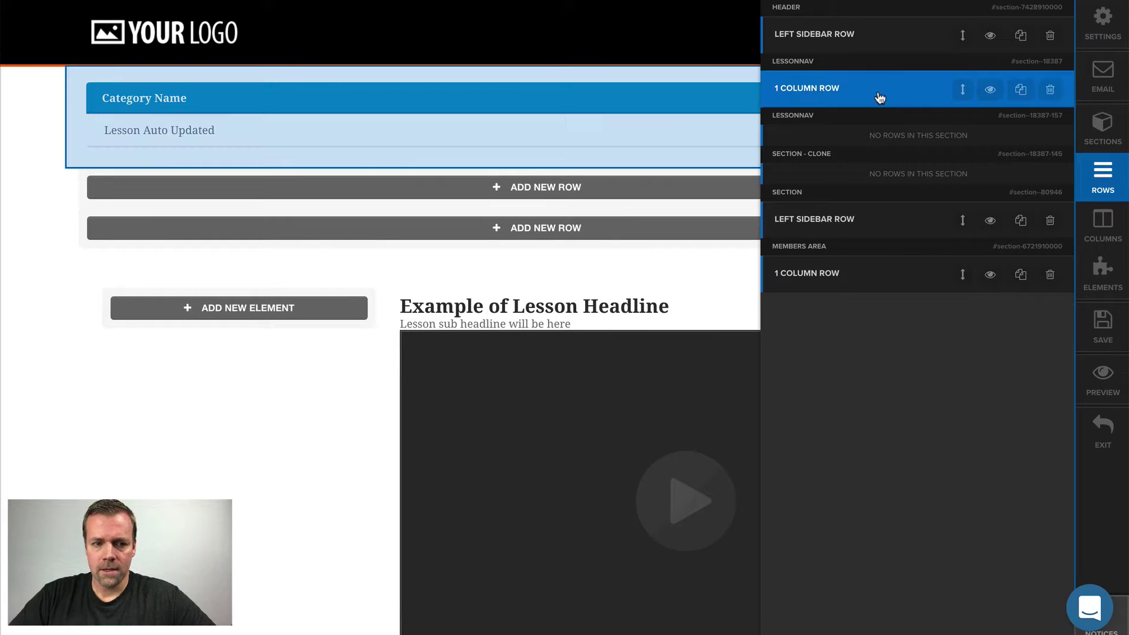
pyautogui.click(990, 91)
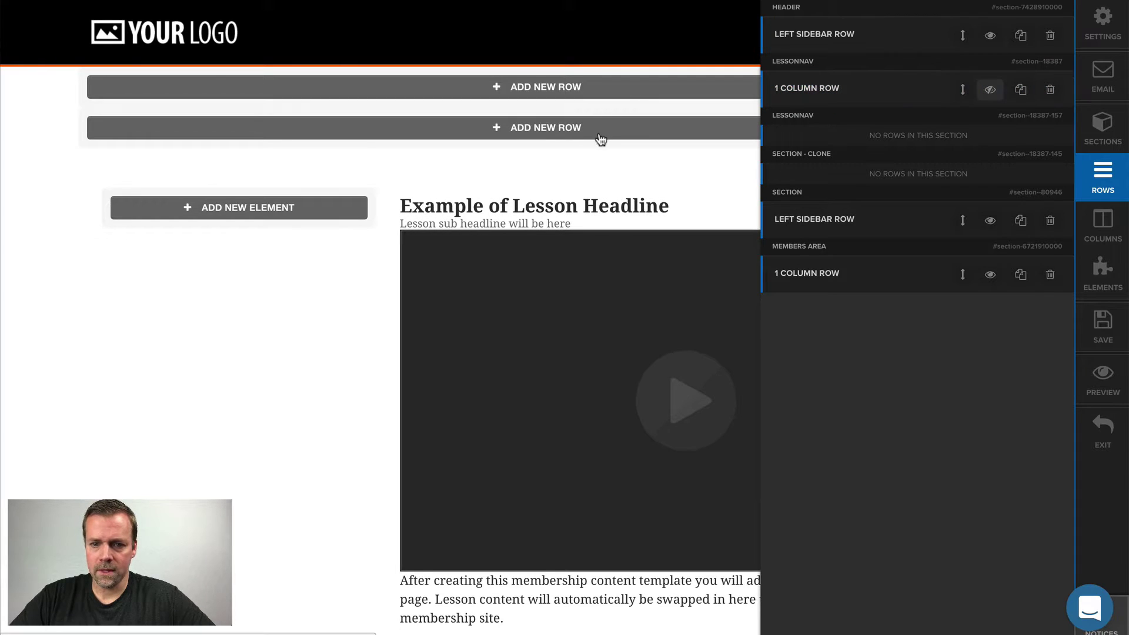
# Step: Add a 3 column row to the empty LessonNav section directly below the header
pyautogui.click(640, 89)
pyautogui.click(573, 91)
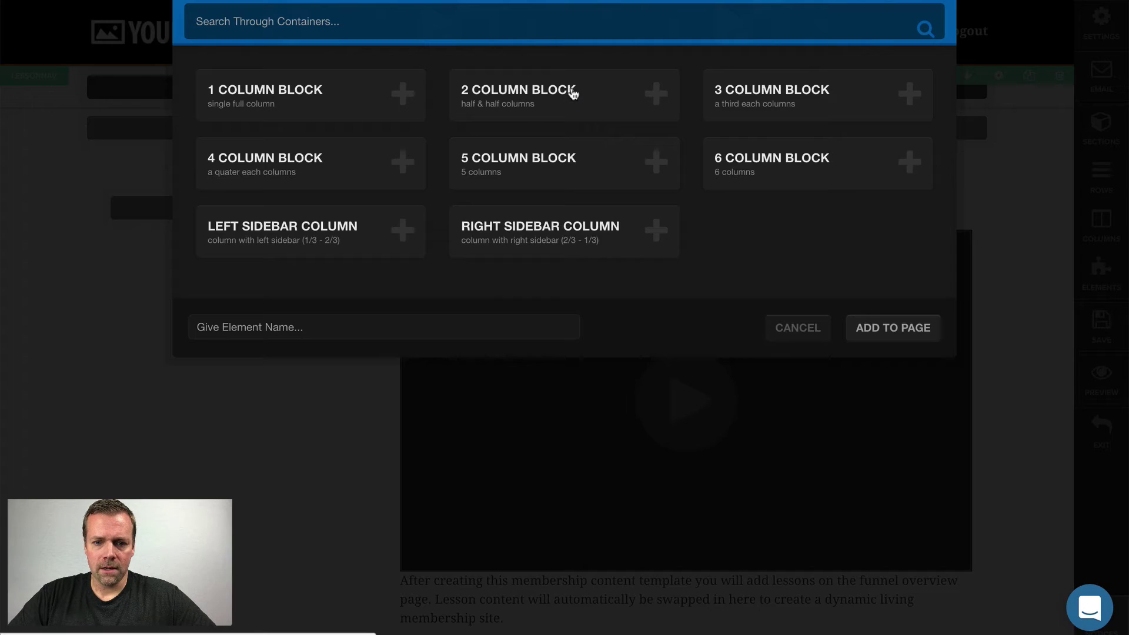
pyautogui.click(774, 104)
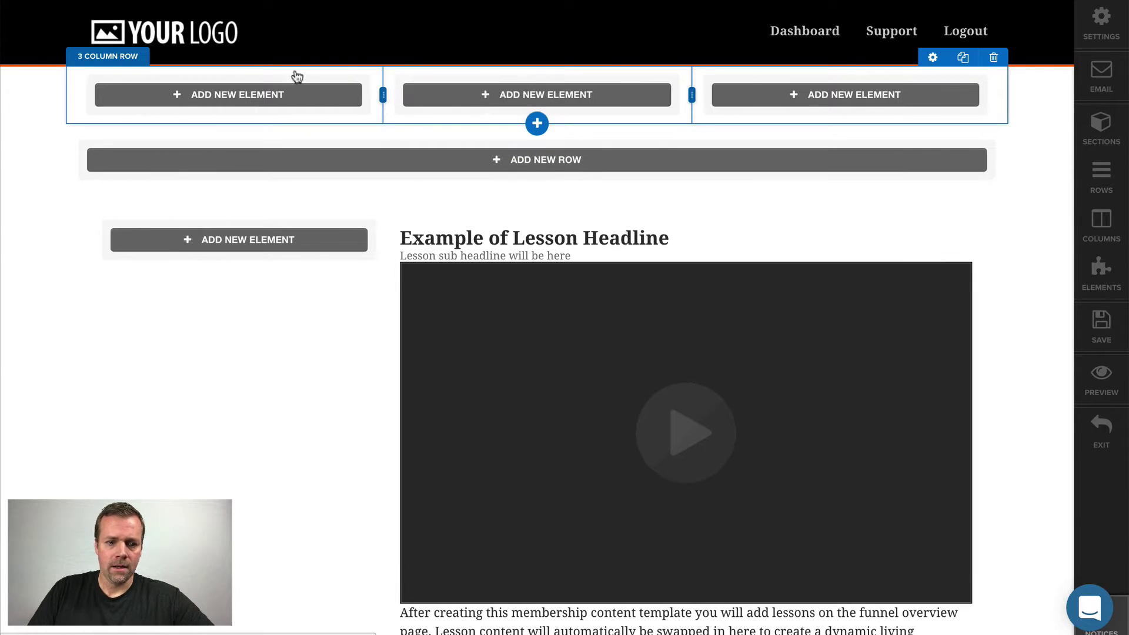
# Step: Add a Button element to the first column of the new 3 column row
pyautogui.click(241, 96)
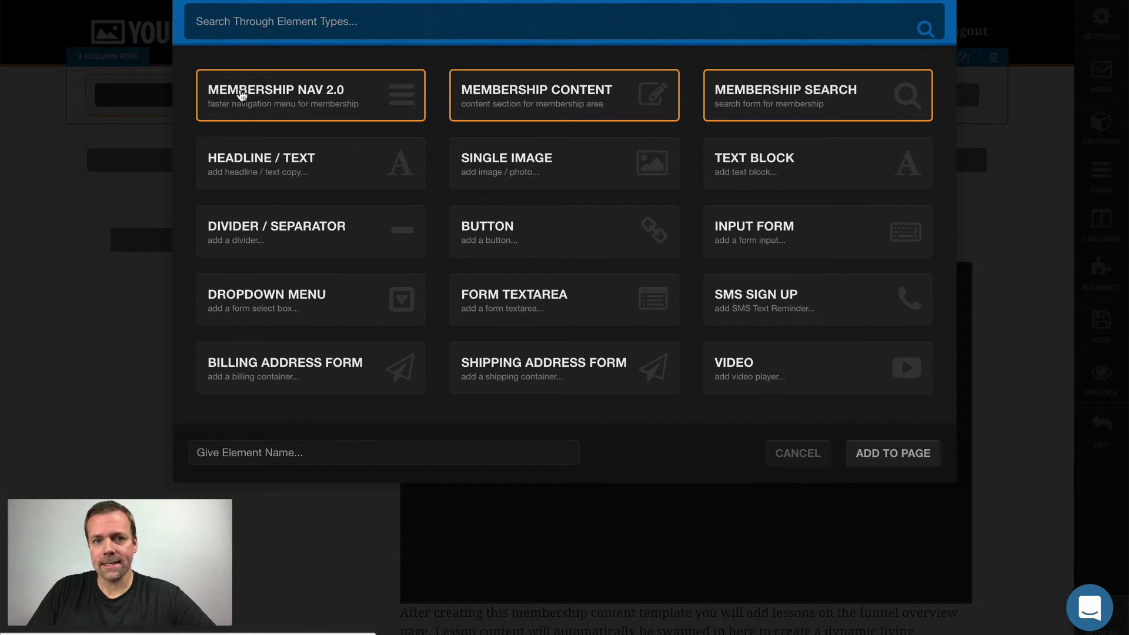
pyautogui.click(240, 112)
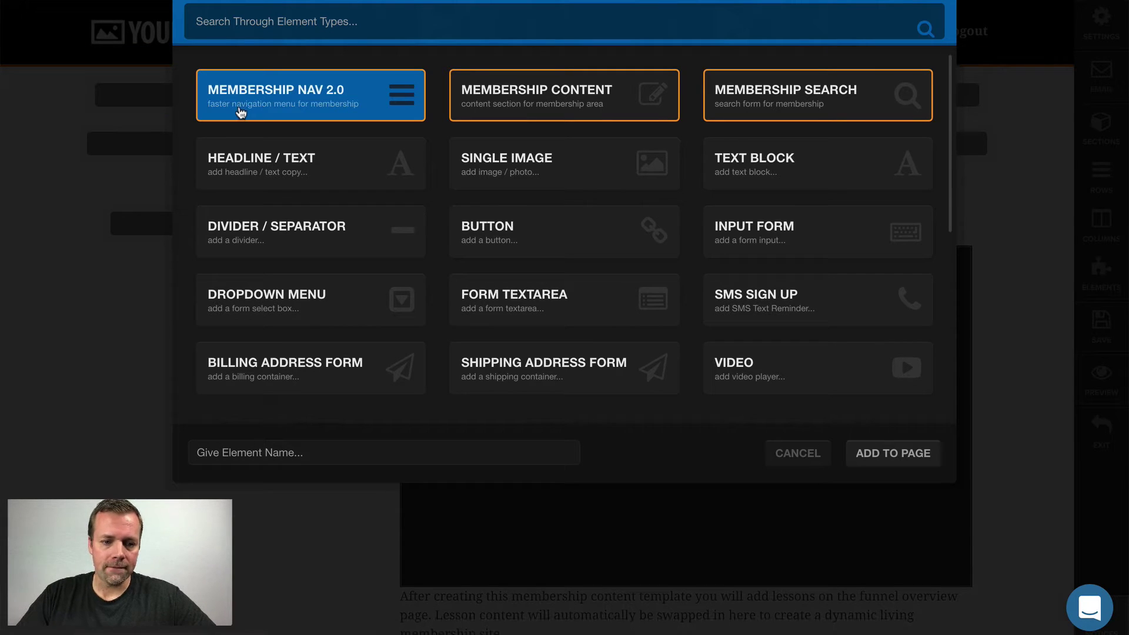
pyautogui.doubleClick(507, 245)
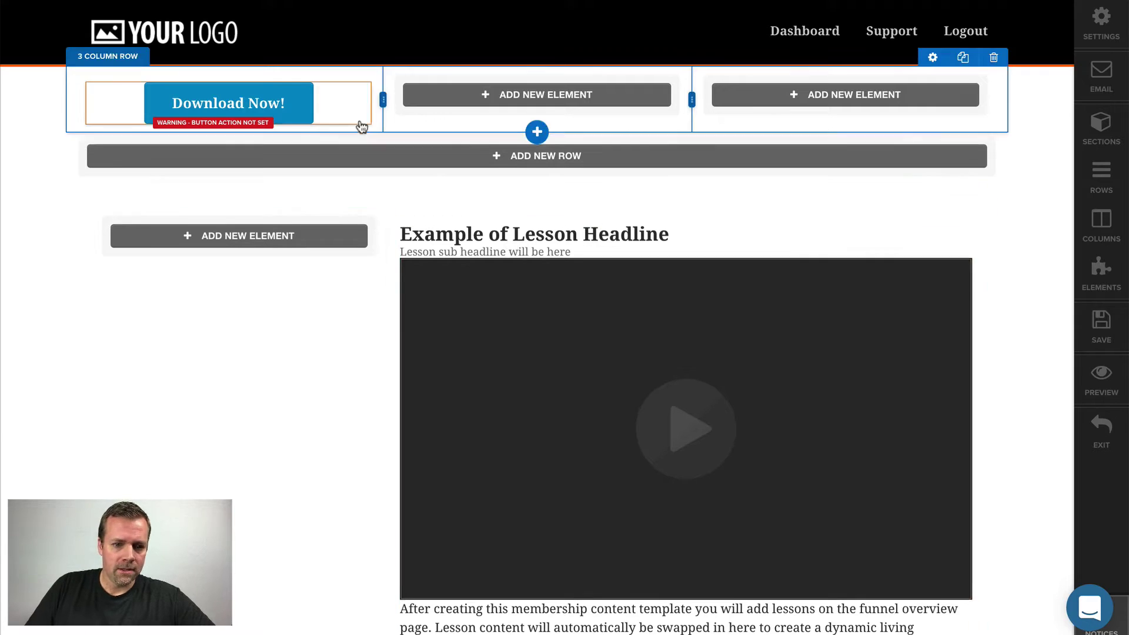
# Step: Change the new button's text to "<<< Previous Lesson"
pyautogui.click(293, 108)
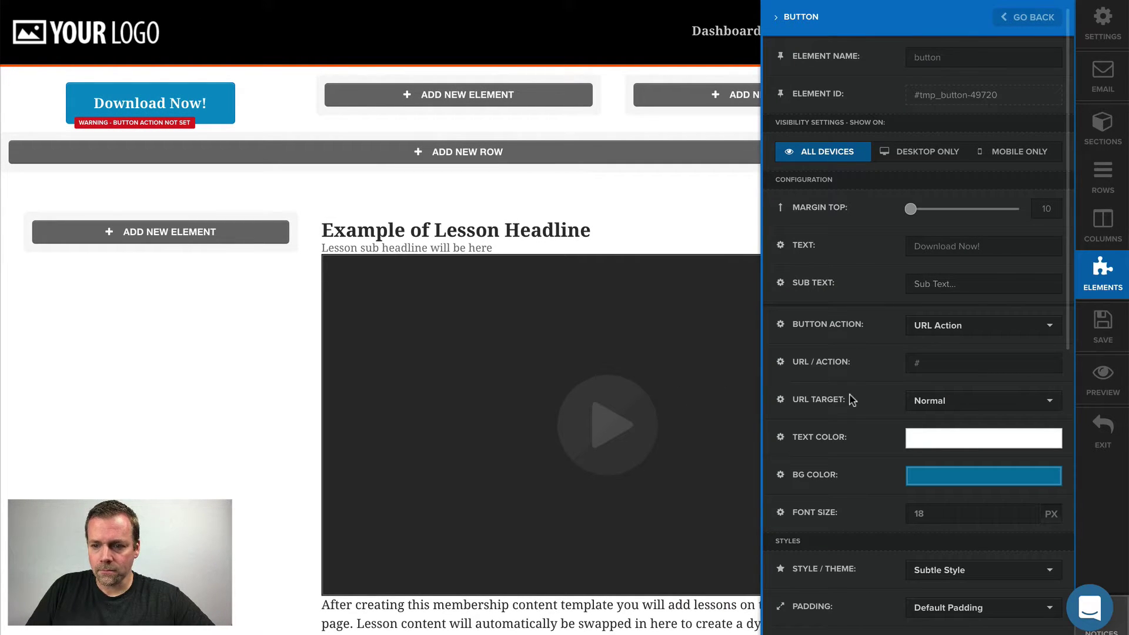
pyautogui.tripleClick(948, 245)
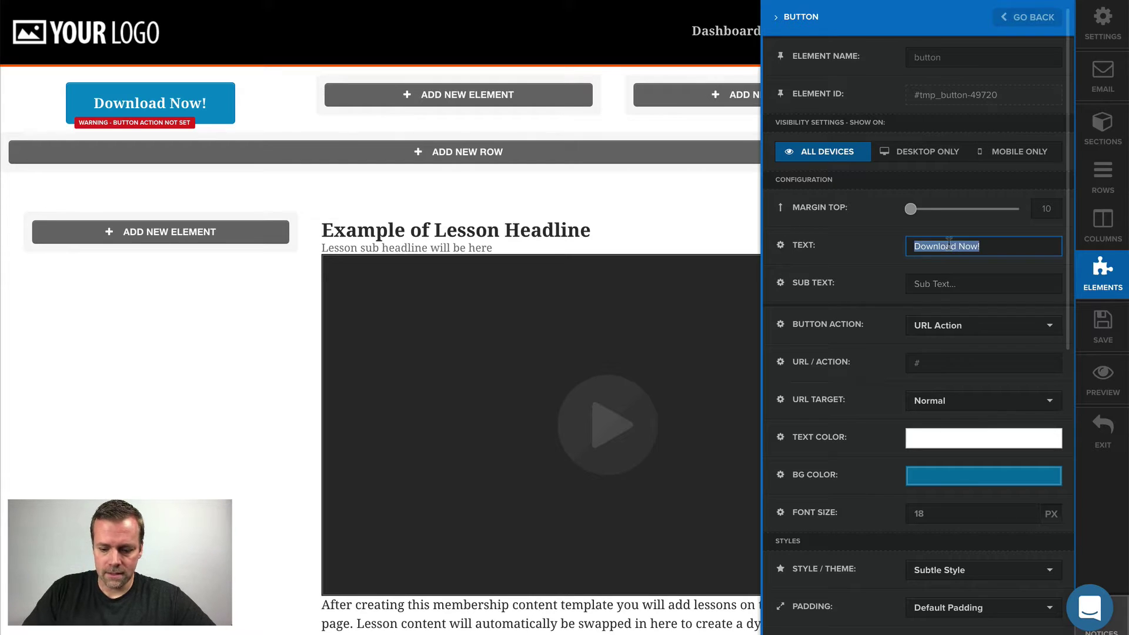
pyautogui.press('BackSpace')
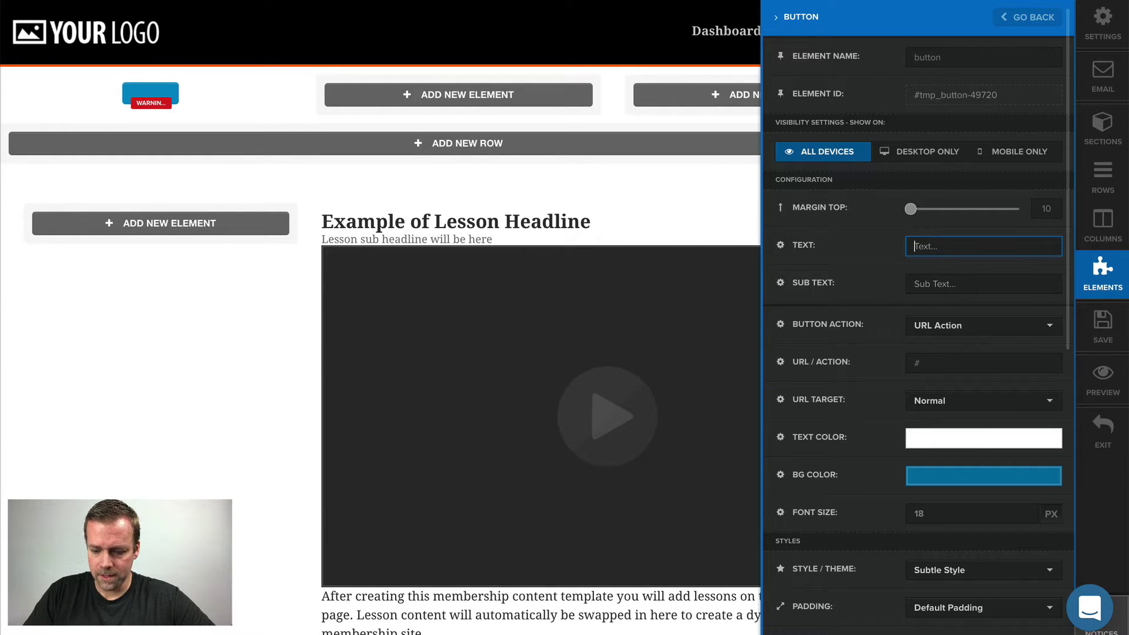
pyautogui.write('<<< P')
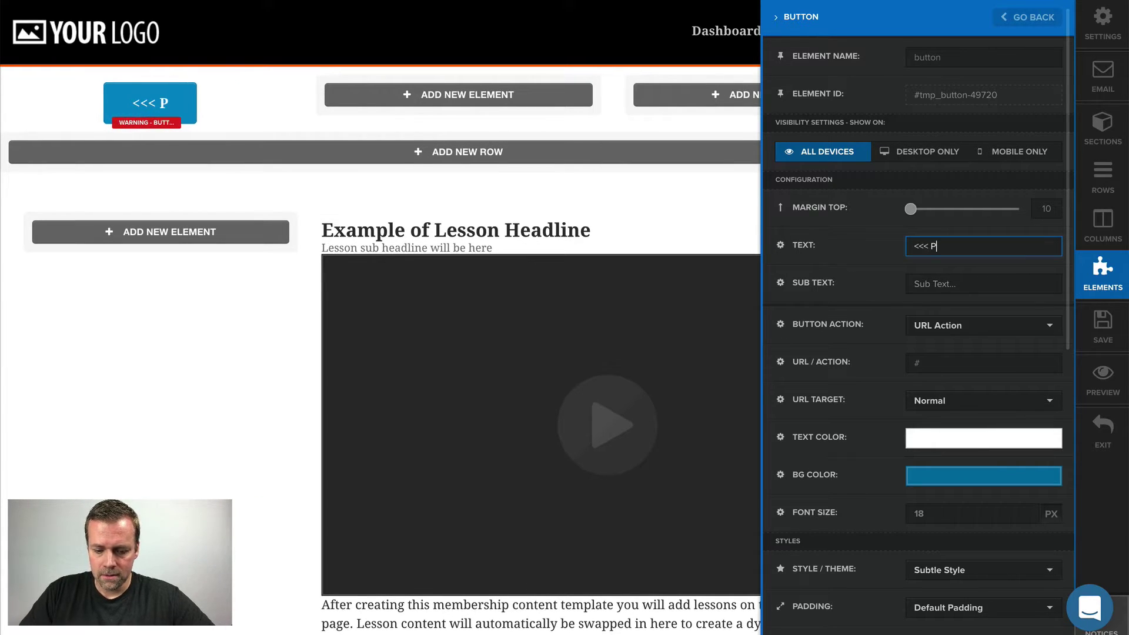
pyautogui.write('revious')
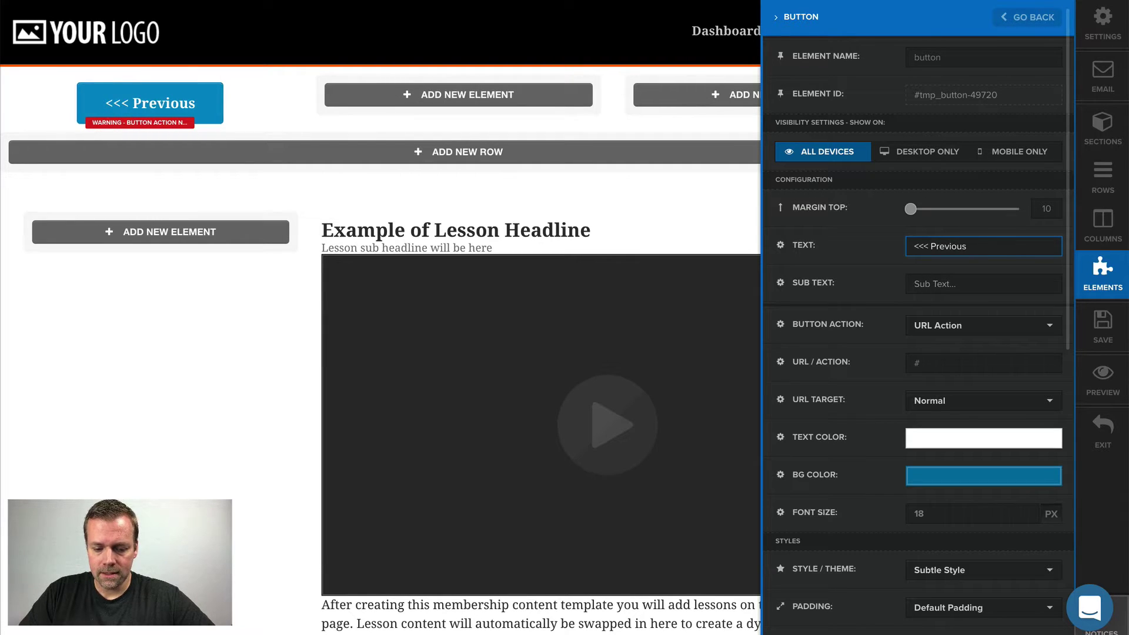
pyautogui.write(' Lesson')
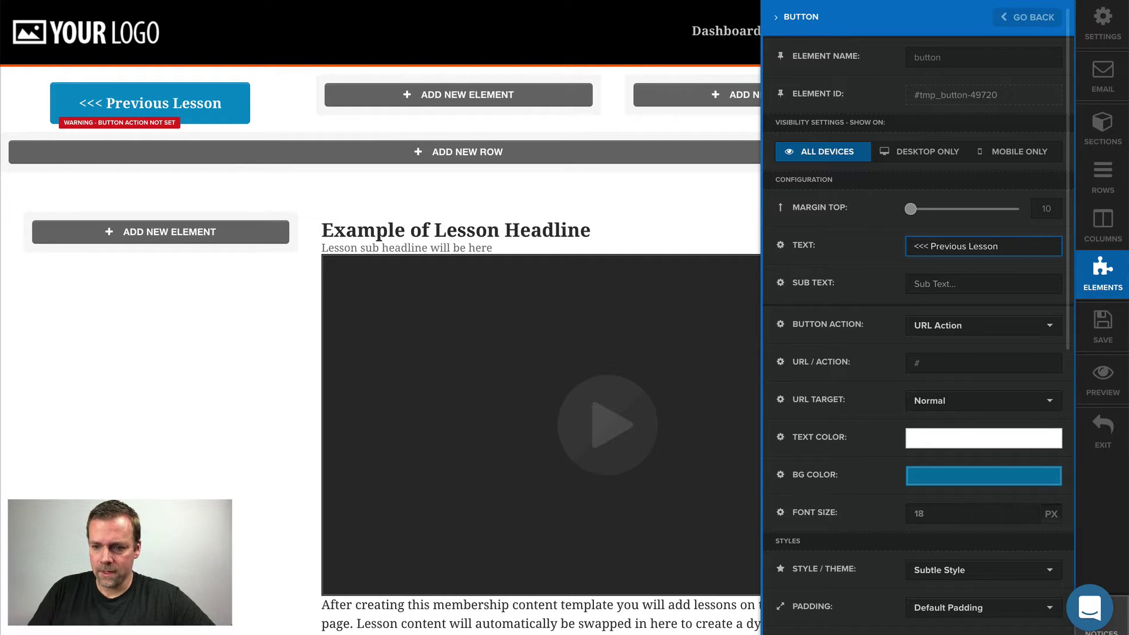
# Step: Set the Previous Lesson button's URL action to #previous-lesson
pyautogui.click(925, 363)
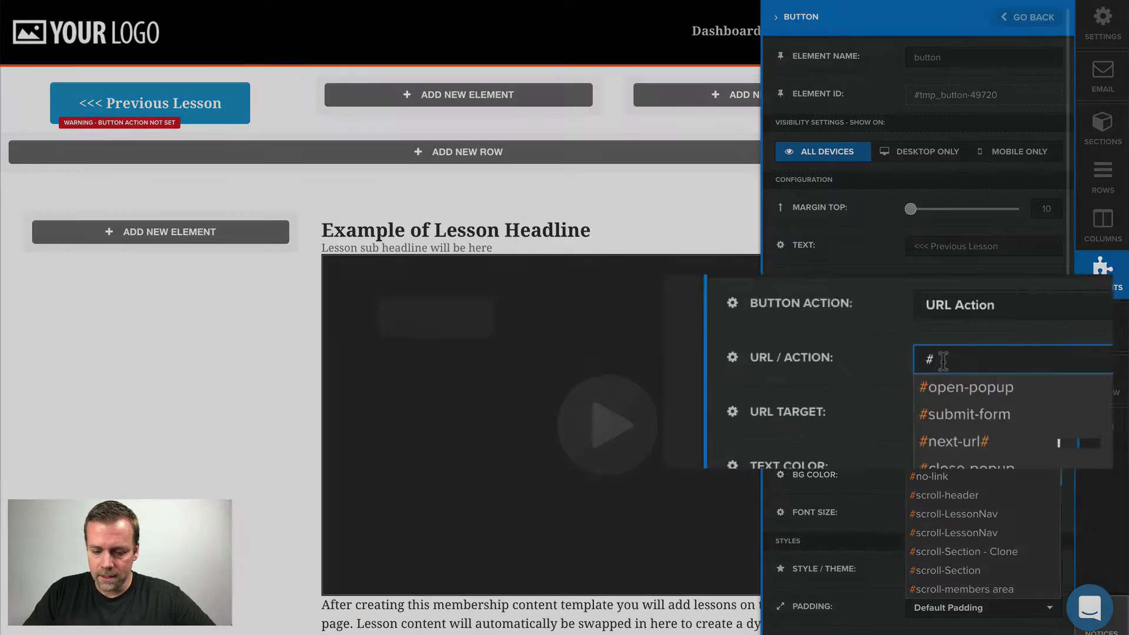
pyautogui.write('previous')
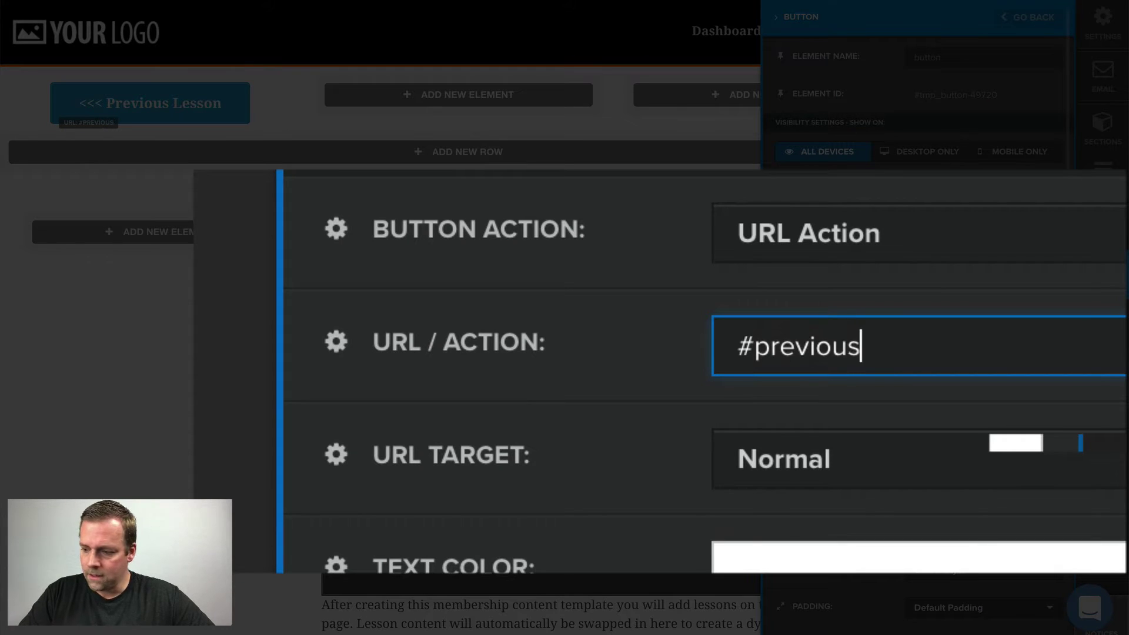
pyautogui.write('-lesson')
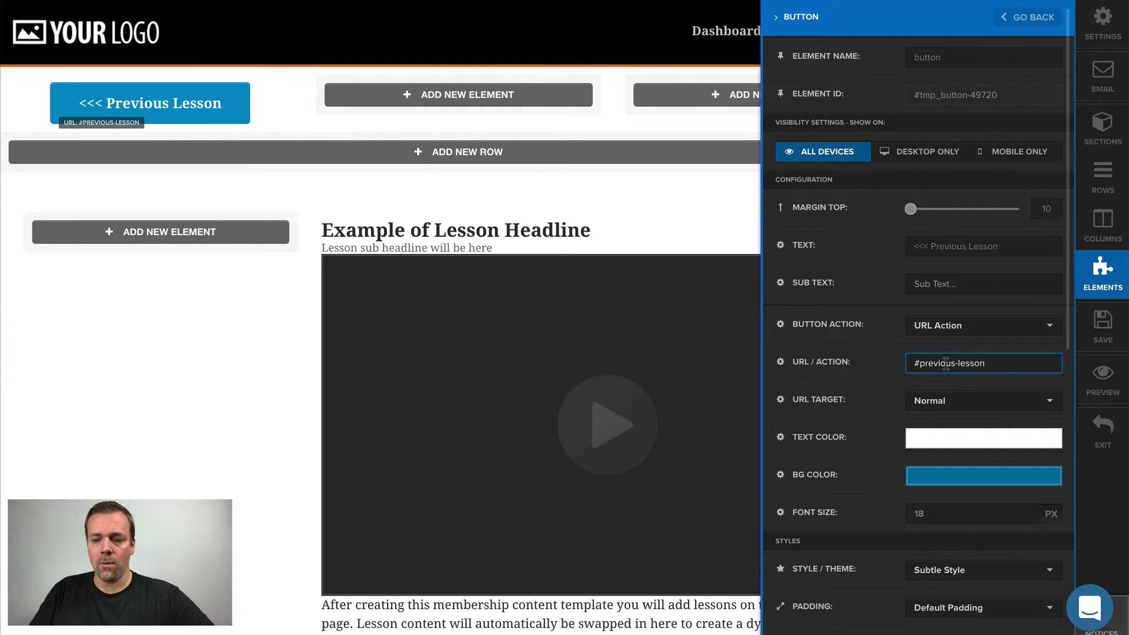
# Step: Give the Previous Lesson button Less Padding and a font size of 16 px
pyautogui.scroll(-5, 875, 419)
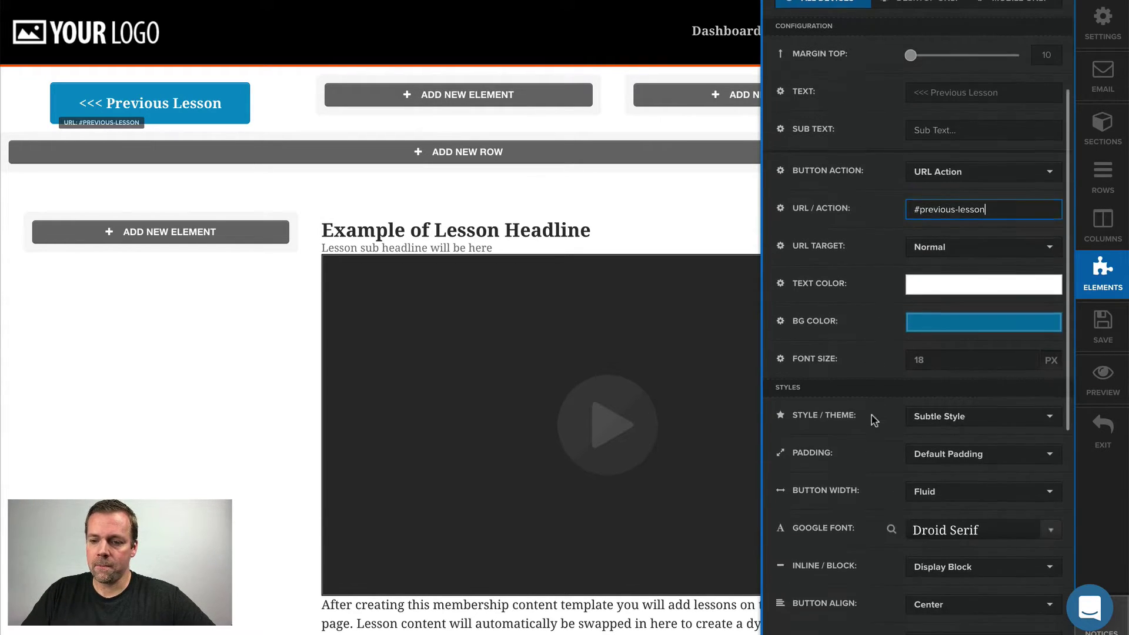
pyautogui.scroll(-2, 875, 418)
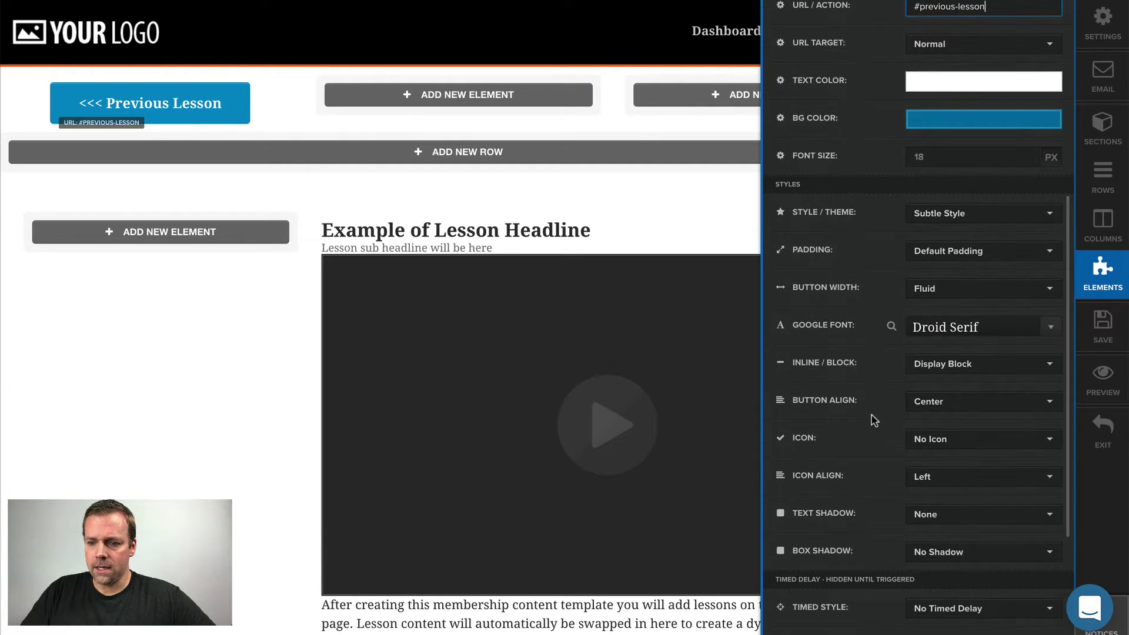
pyautogui.click(965, 254)
pyautogui.click(947, 299)
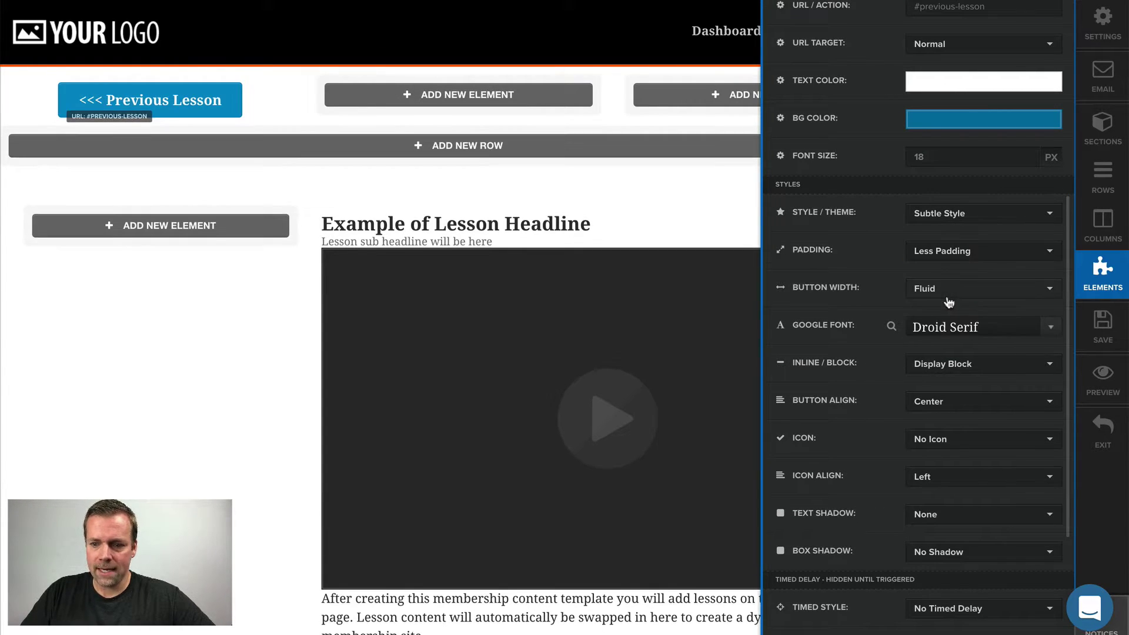
pyautogui.doubleClick(1026, 159)
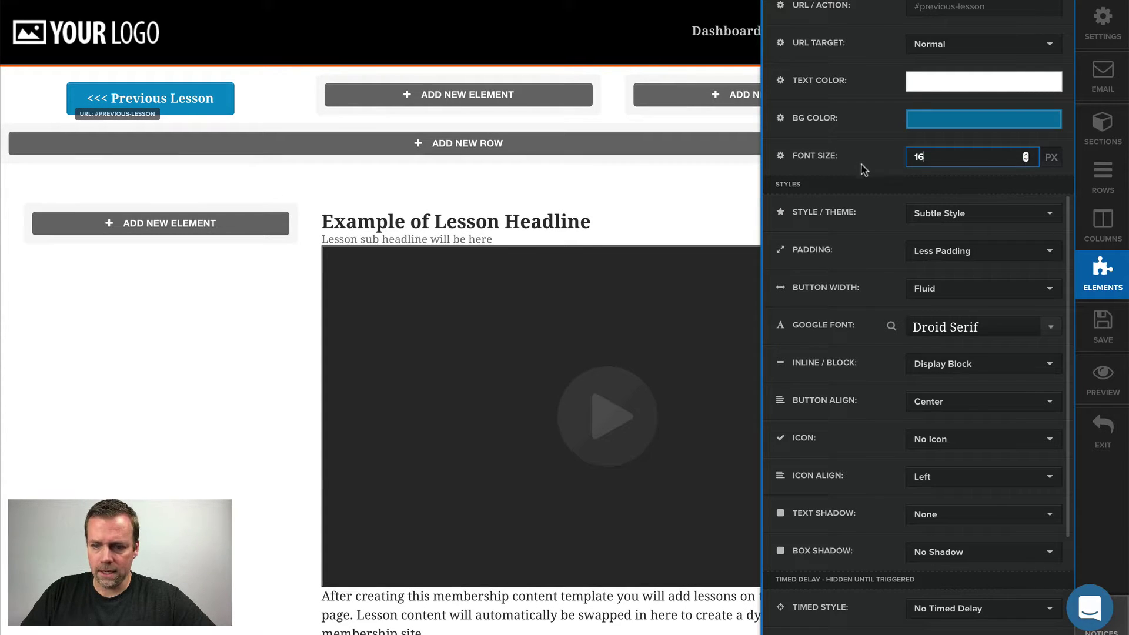
# Step: Set the Previous Lesson button's width to Fill Width and close its settings
pyautogui.scroll(5, 892, 177)
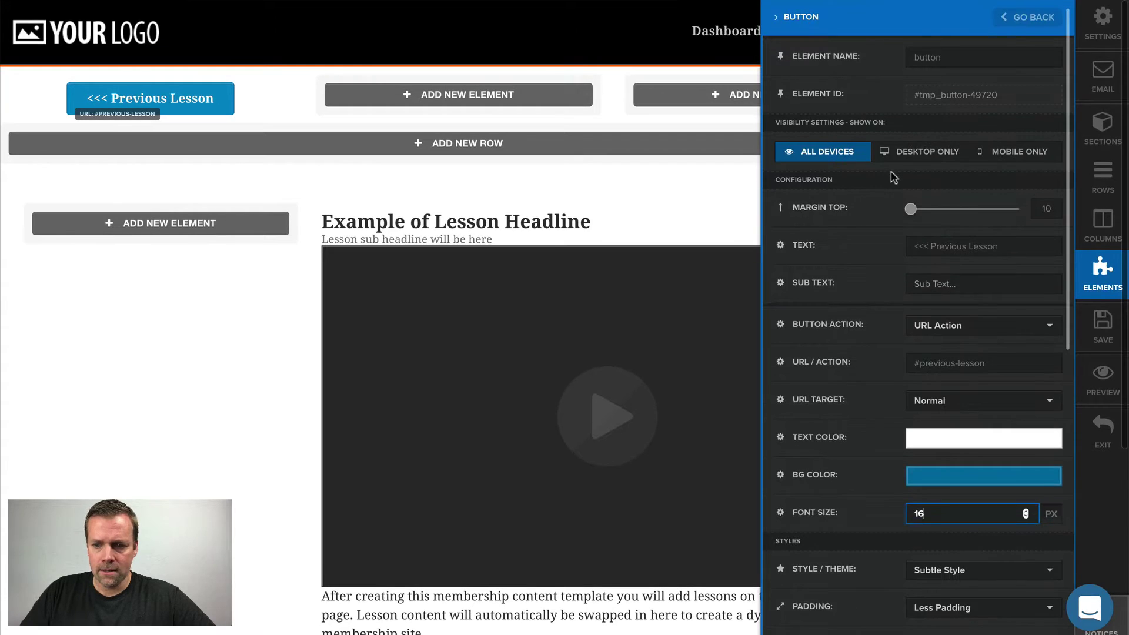
pyautogui.scroll(-6, 893, 177)
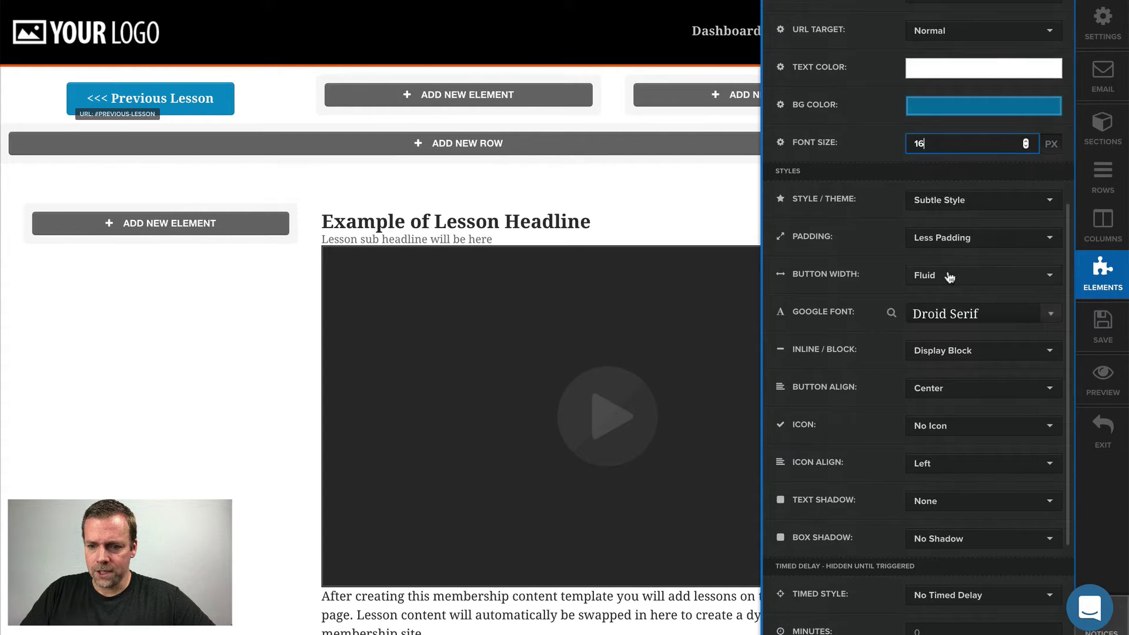
pyautogui.click(949, 277)
pyautogui.click(953, 323)
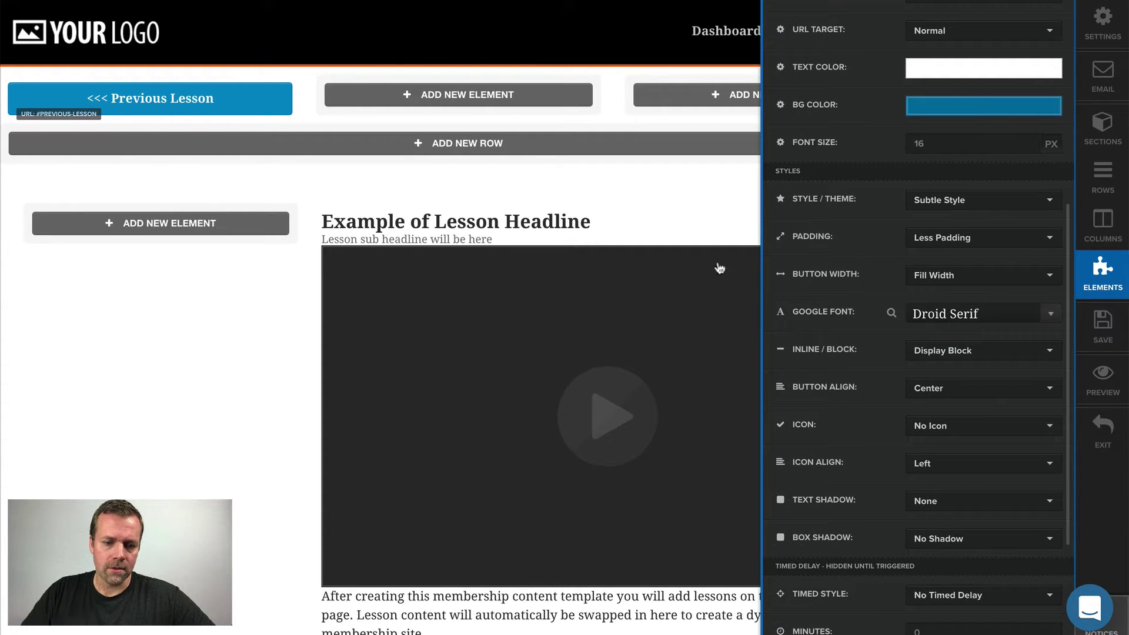
pyautogui.click(614, 123)
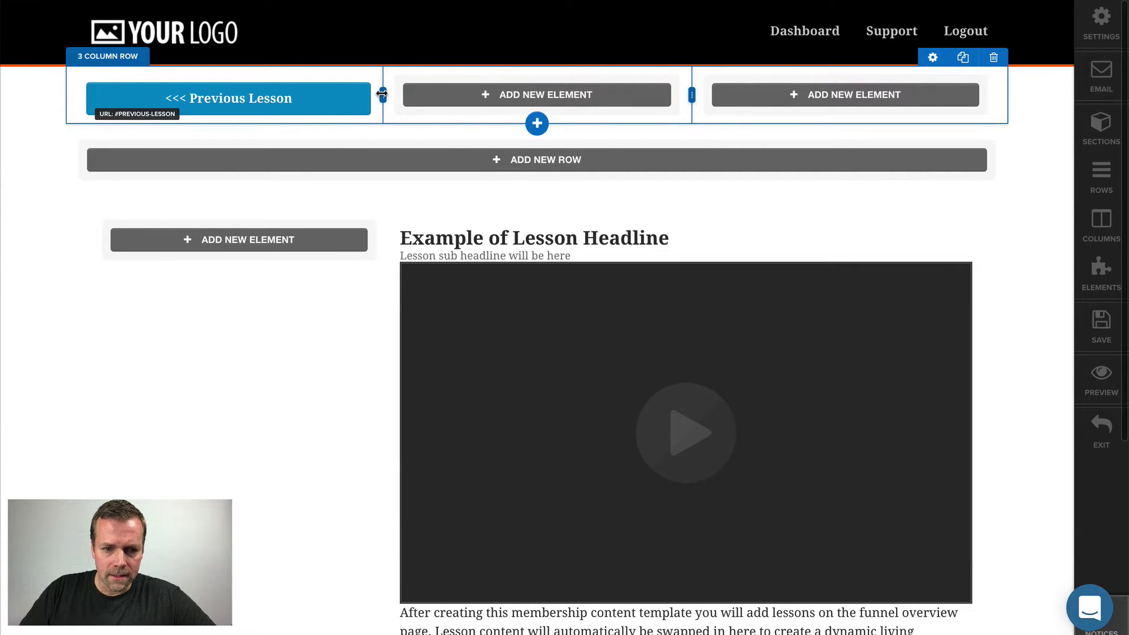
# Step: Narrow the row's two outer columns and place a copy of the Previous Lesson button in the third column
pyautogui.moveTo(382, 94); pyautogui.dragTo(305, 94)
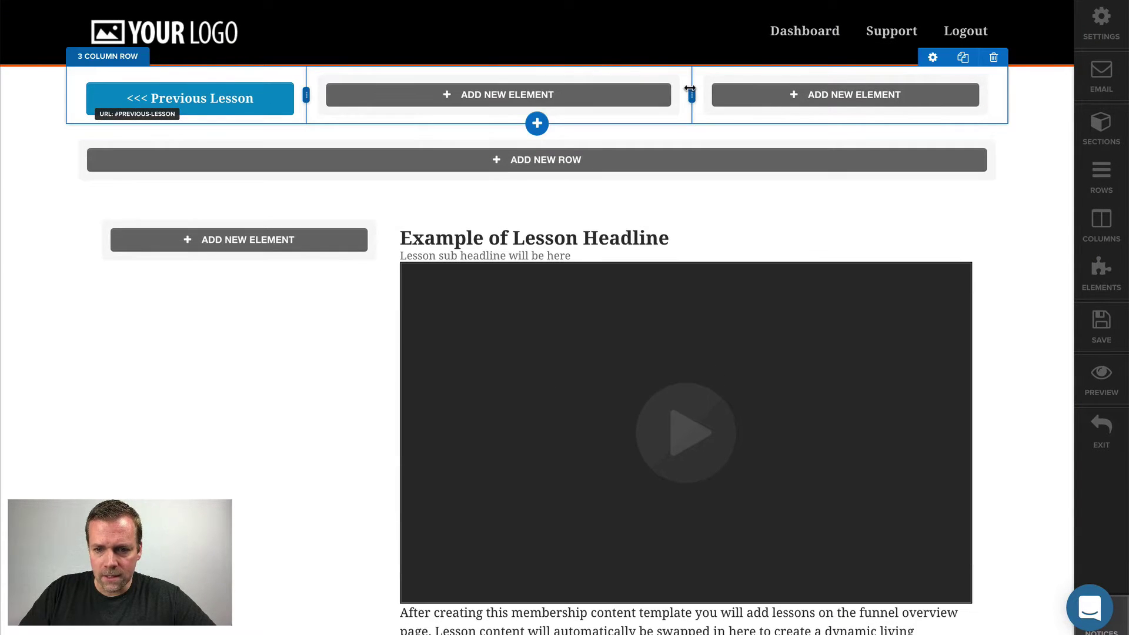
pyautogui.moveTo(697, 94); pyautogui.dragTo(768, 94)
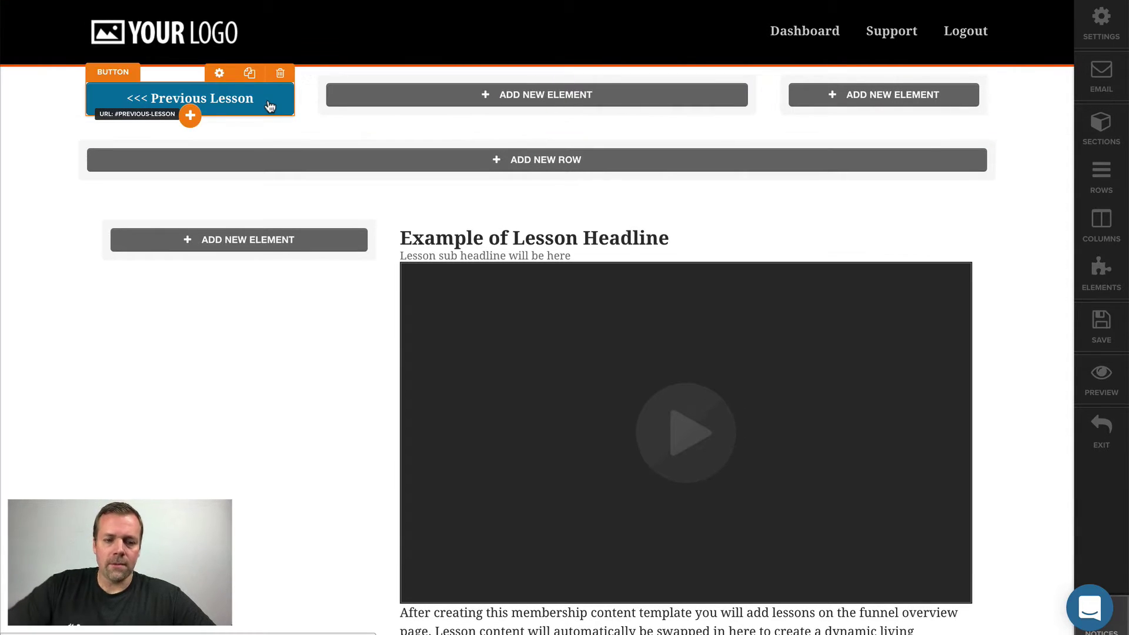
pyautogui.click(250, 73)
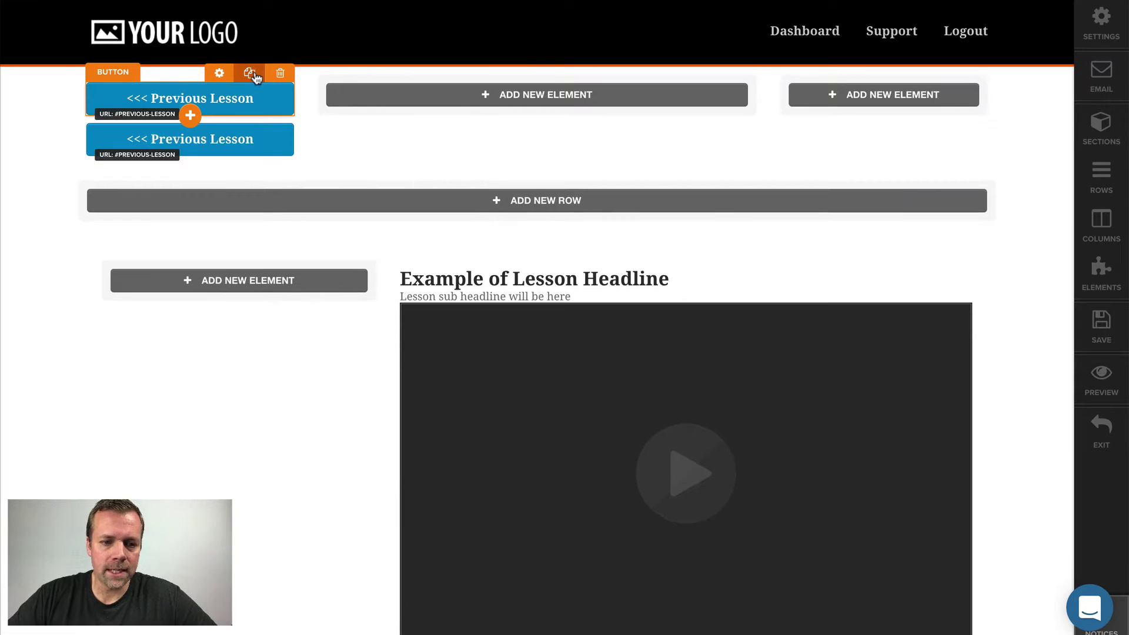
pyautogui.moveTo(261, 139); pyautogui.dragTo(886, 86)
# Step: Change the text of the copied button in the third column to "Next Lesson >>>"
pyautogui.click(891, 98)
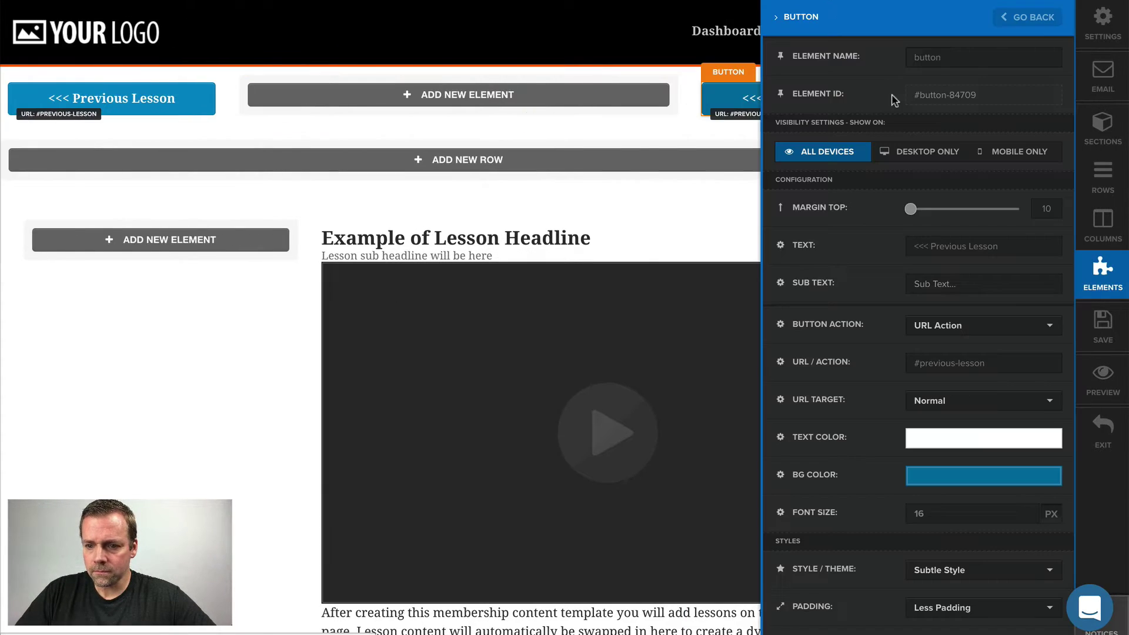
pyautogui.click(966, 245)
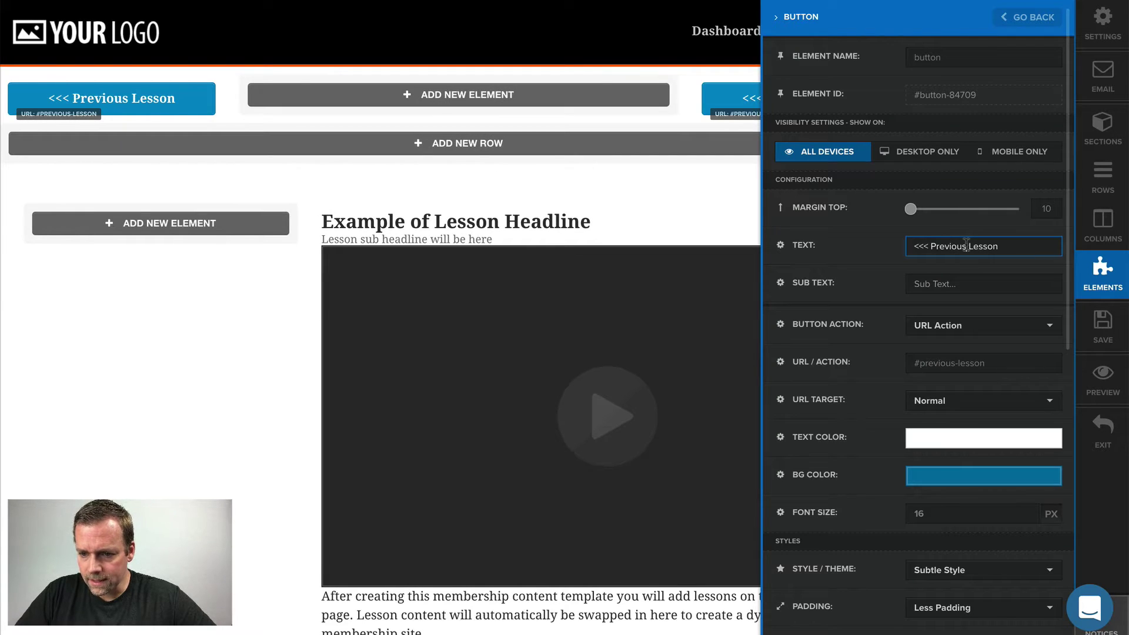
pyautogui.press('BackSpace')
pyautogui.press('BackSpace')
pyautogui.press('BackSpace')
pyautogui.press('BackSpace')
pyautogui.press('BackSpace')
pyautogui.press('BackSpace')
pyautogui.press('BackSpace')
pyautogui.press('BackSpace')
pyautogui.press('BackSpace')
pyautogui.press('BackSpace')
pyautogui.press('BackSpace')
pyautogui.press('BackSpace')
pyautogui.press('BackSpace')
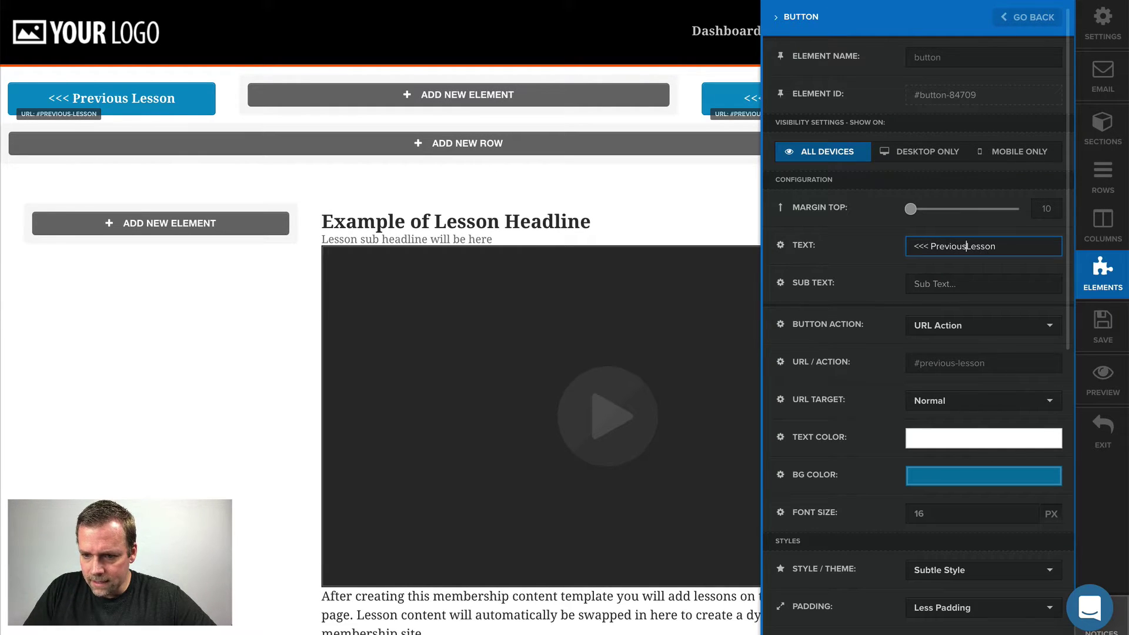
pyautogui.write('Next Lesson >>>')
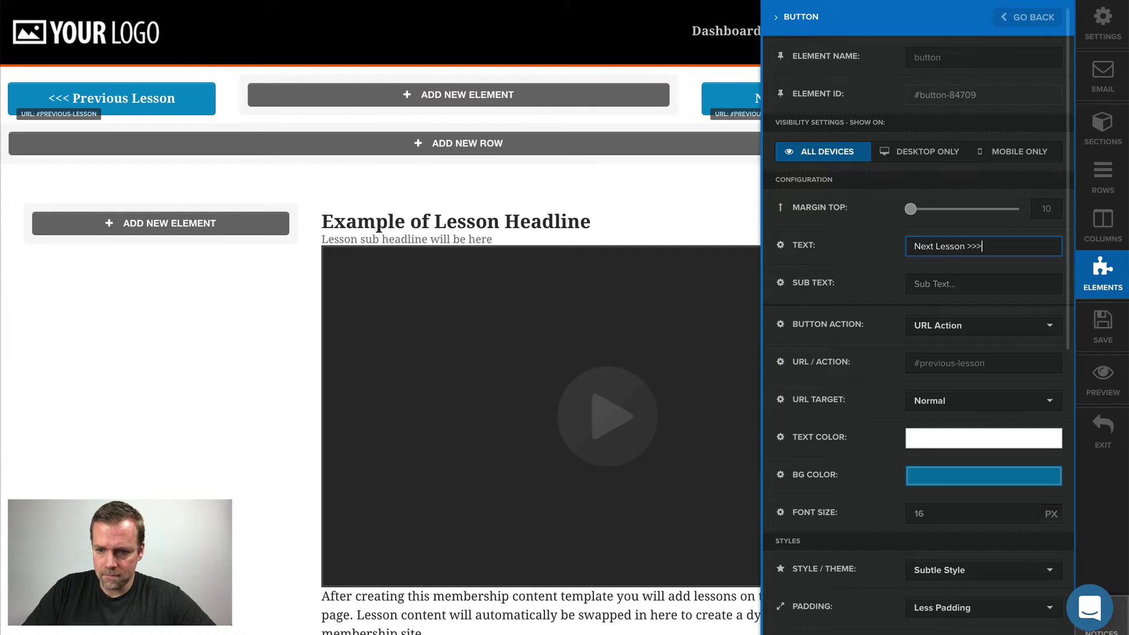
# Step: Set the Next Lesson button's URL action to #next-lesson and close its settings
pyautogui.click(954, 363)
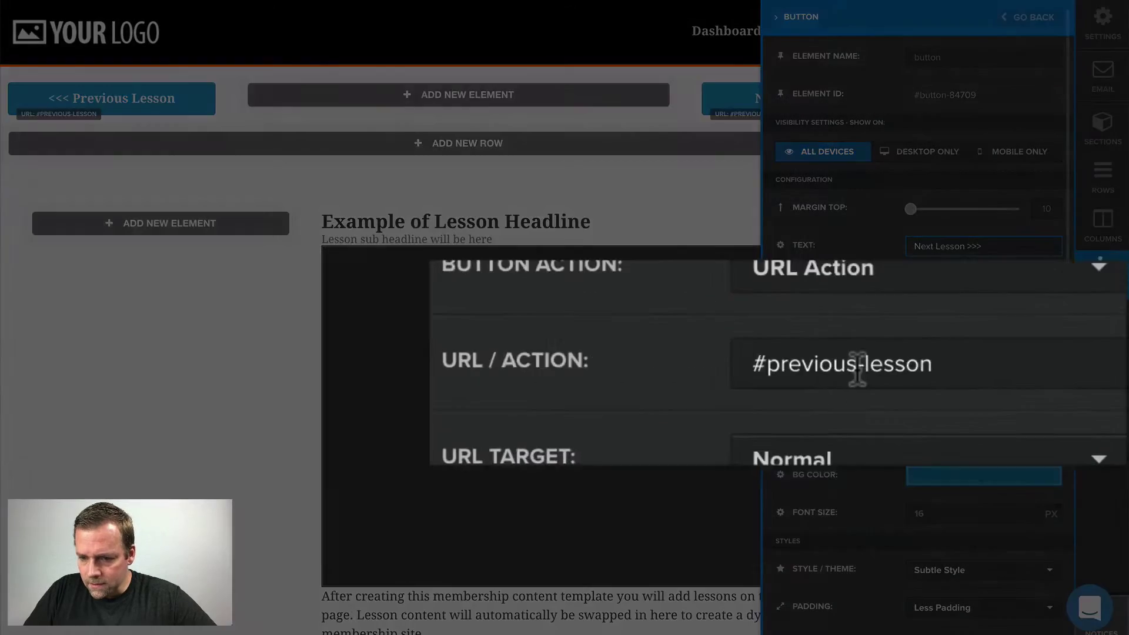
pyautogui.press('BackSpace')
pyautogui.press('BackSpace')
pyautogui.press('BackSpace')
pyautogui.press('BackSpace')
pyautogui.press('BackSpace')
pyautogui.press('BackSpace')
pyautogui.press('BackSpace')
pyautogui.press('BackSpace')
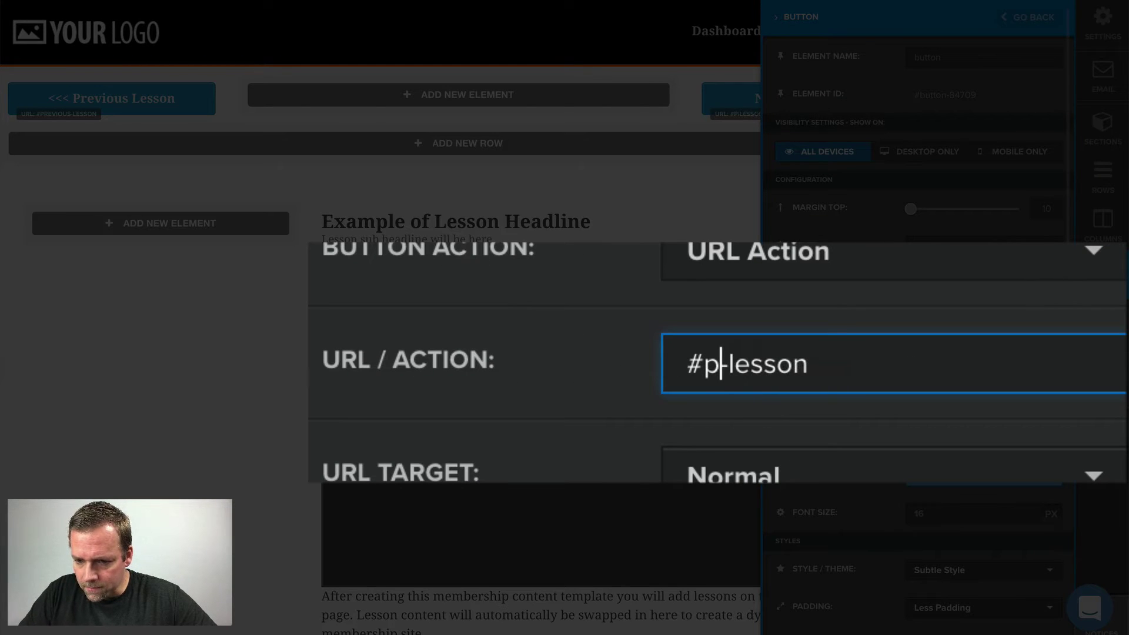
pyautogui.write('next')
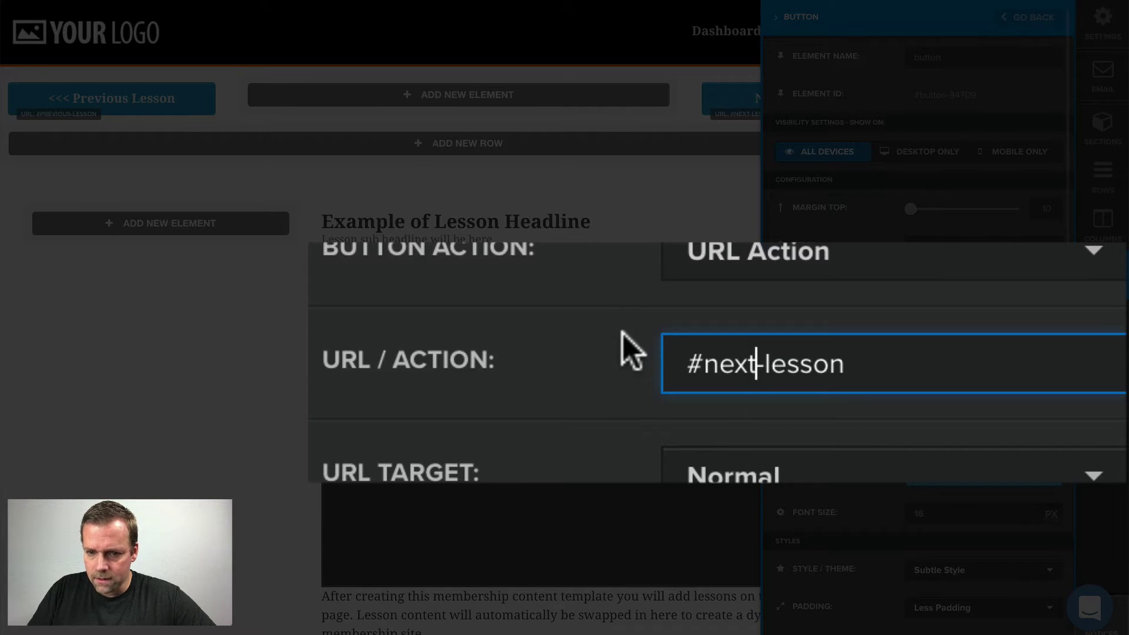
pyautogui.click(646, 89)
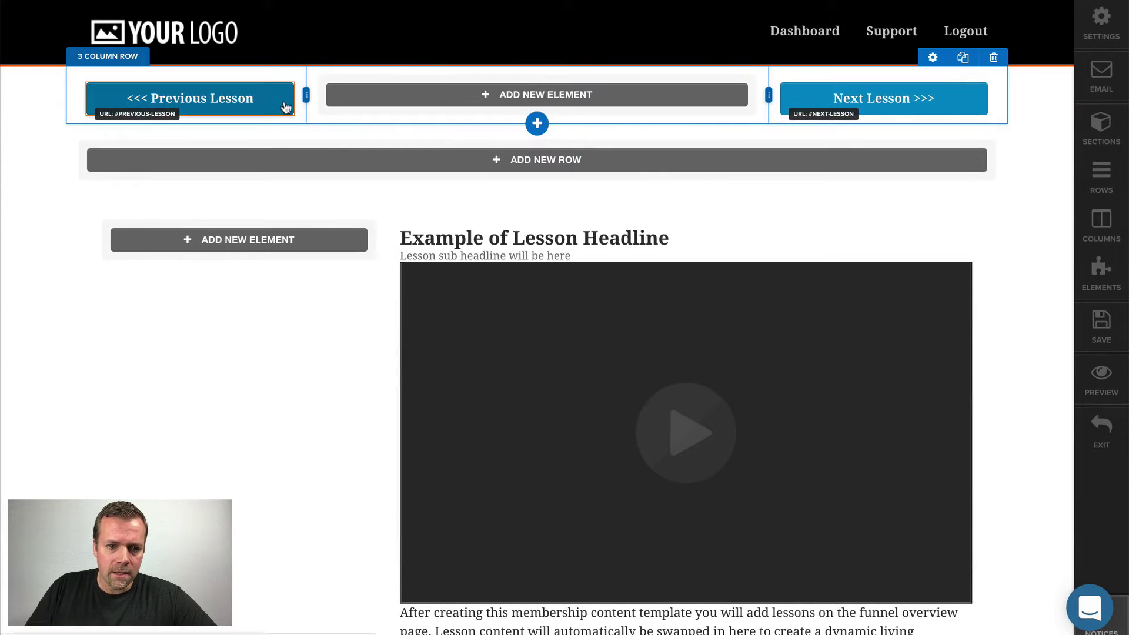
# Step: Duplicate the Previous Lesson button and move the copy into the middle column
pyautogui.click(252, 78)
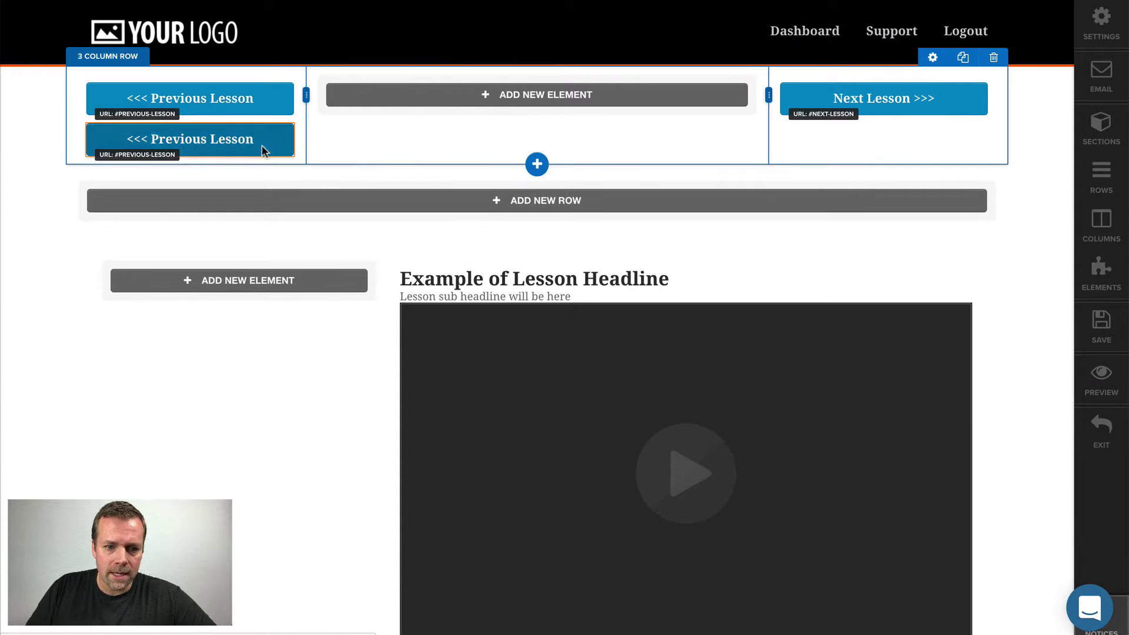
pyautogui.moveTo(262, 151); pyautogui.dragTo(537, 92)
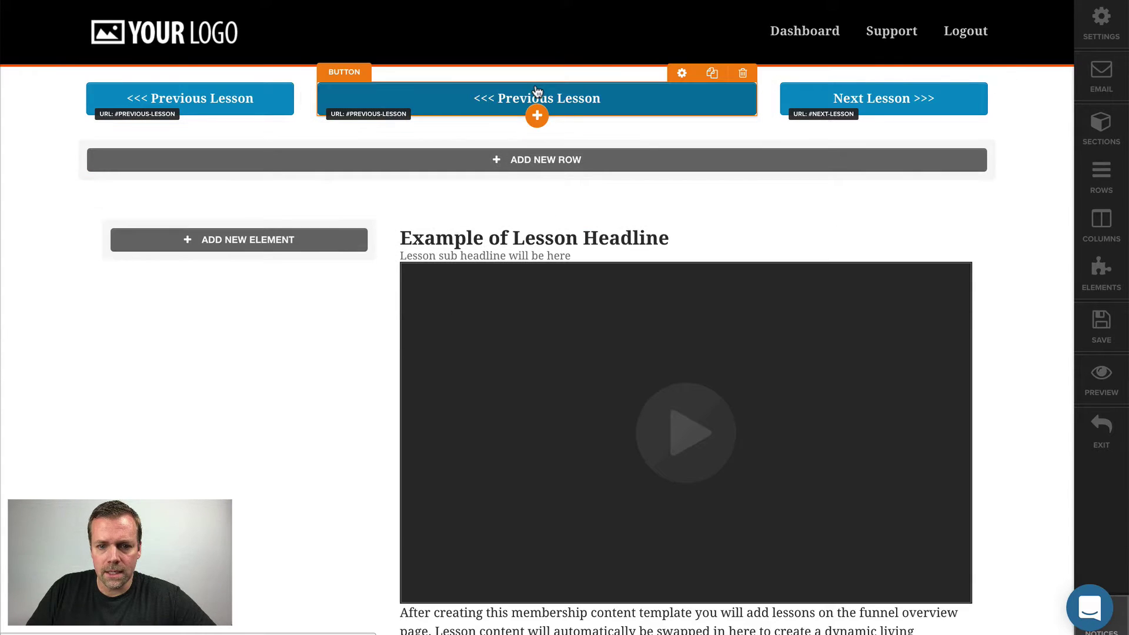
# Step: Change the text of the copied Previous Lesson button in the middle column to "Hide Menu"
pyautogui.click(651, 106)
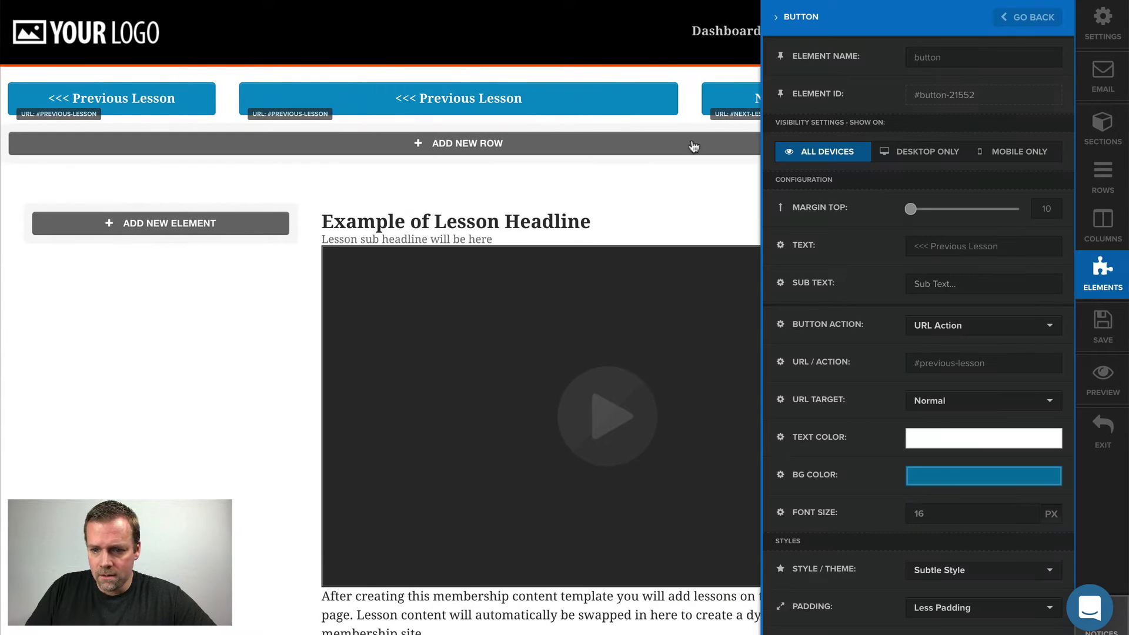
pyautogui.doubleClick(993, 248)
pyautogui.click(993, 249)
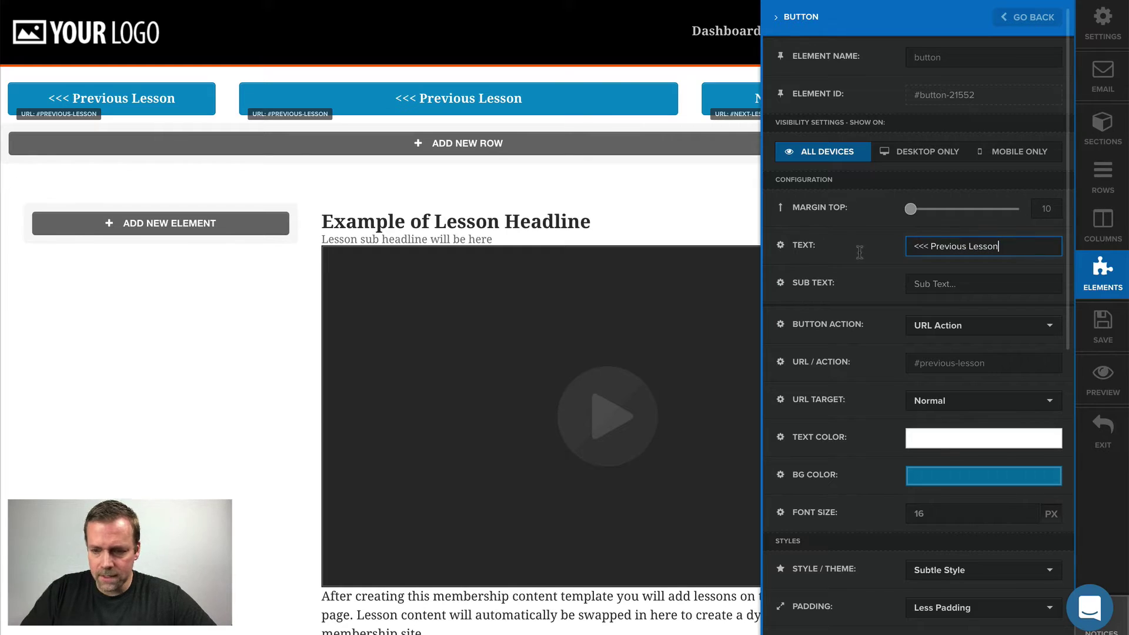
pyautogui.doubleClick(953, 243)
pyautogui.tripleClick(953, 241)
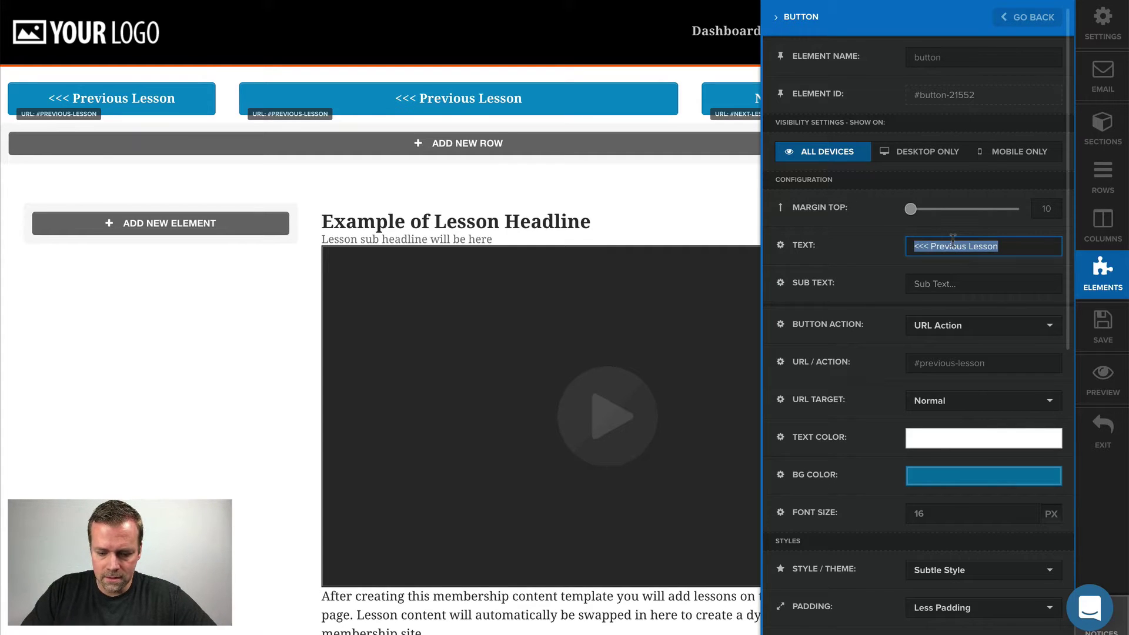
pyautogui.write('Hide')
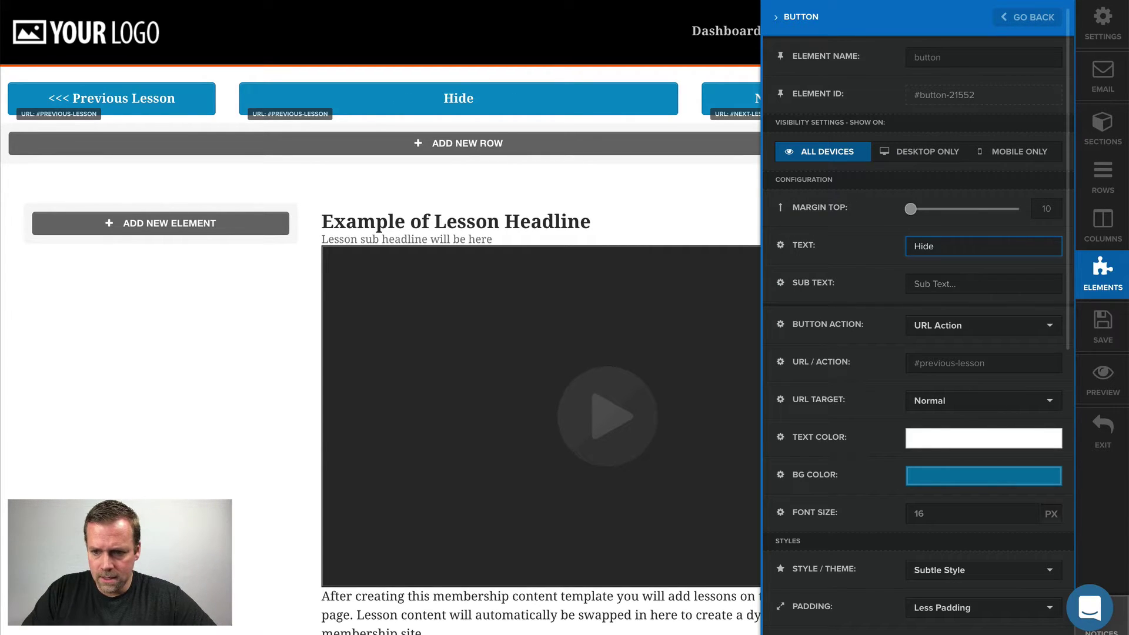
pyautogui.write(' Menu')
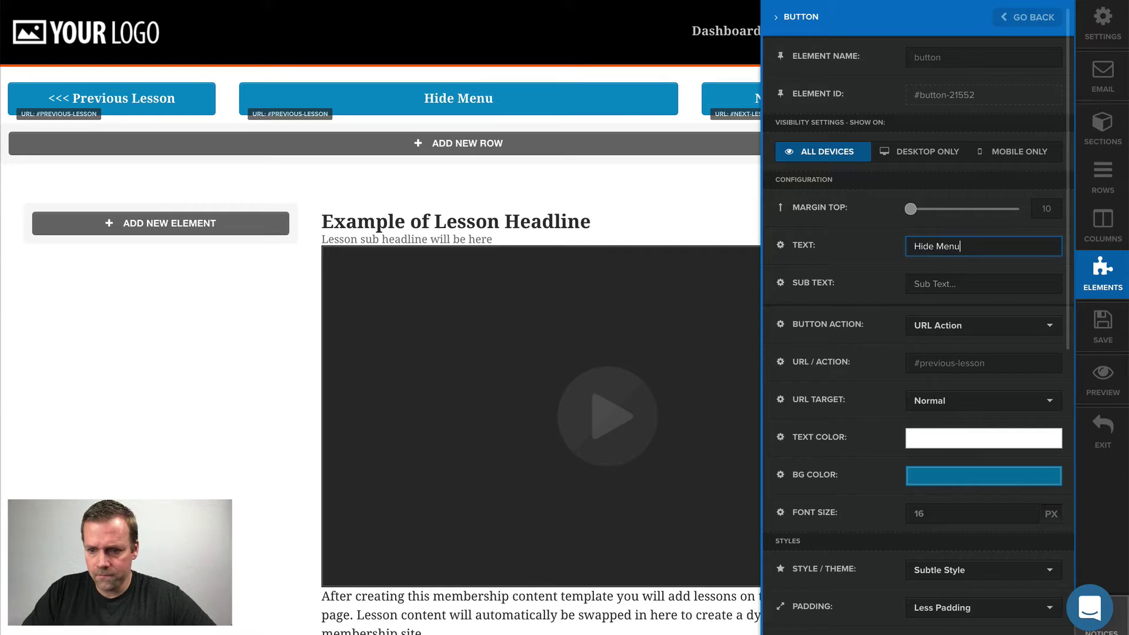
# Step: Set the Hide Menu button's URL action to #toggle-nav
pyautogui.click(950, 359)
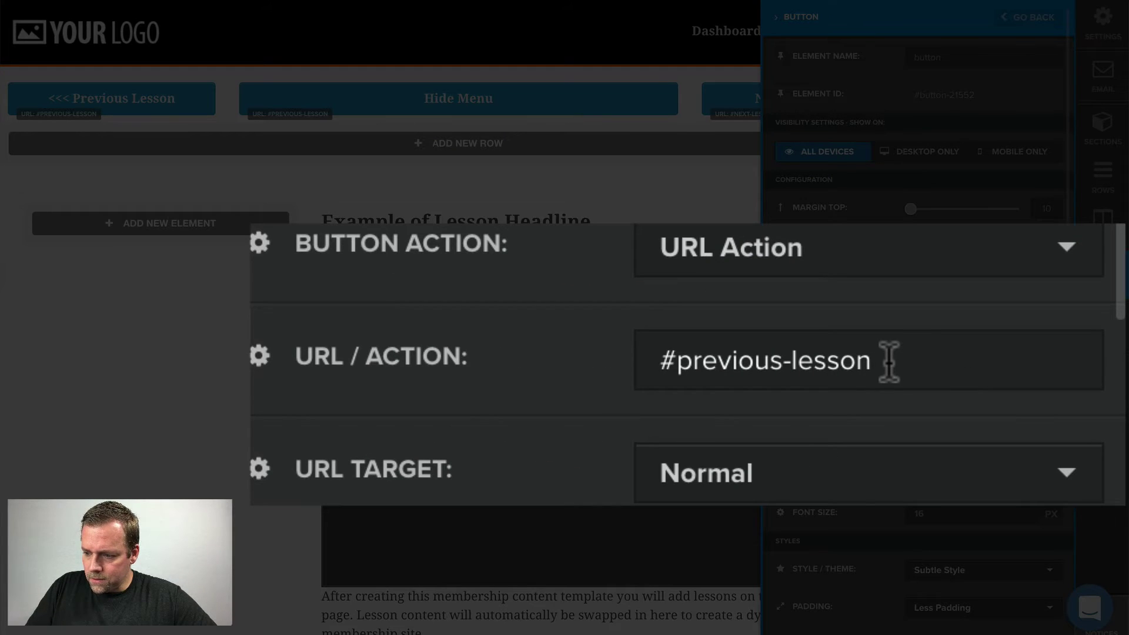
pyautogui.moveTo(888, 361); pyautogui.dragTo(682, 361)
pyautogui.write('toggle')
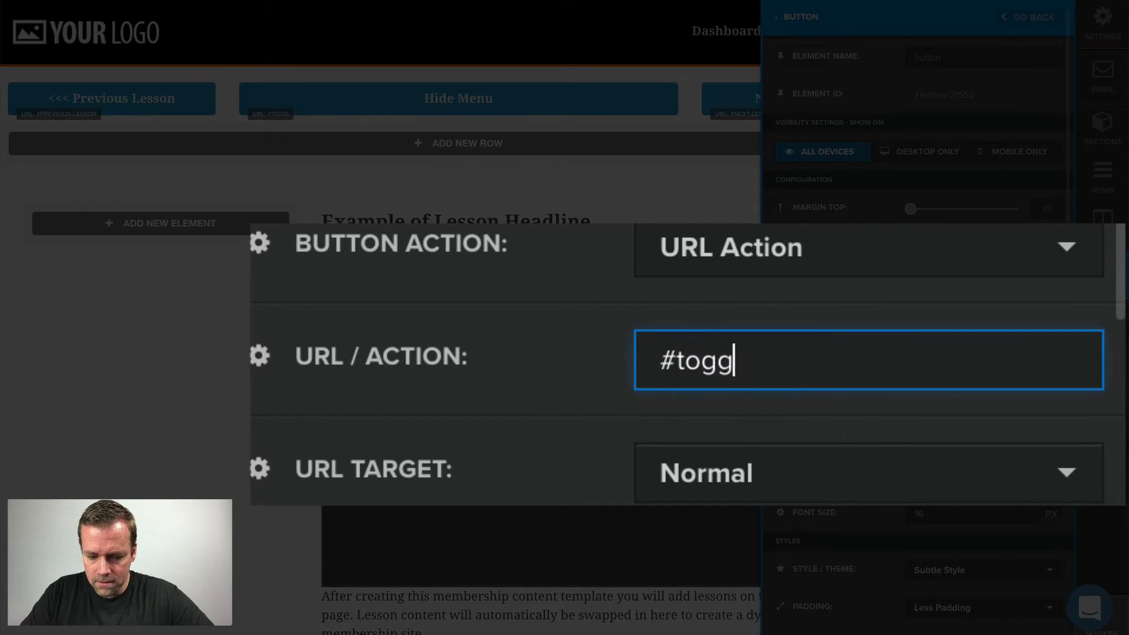
pyautogui.write('-nav')
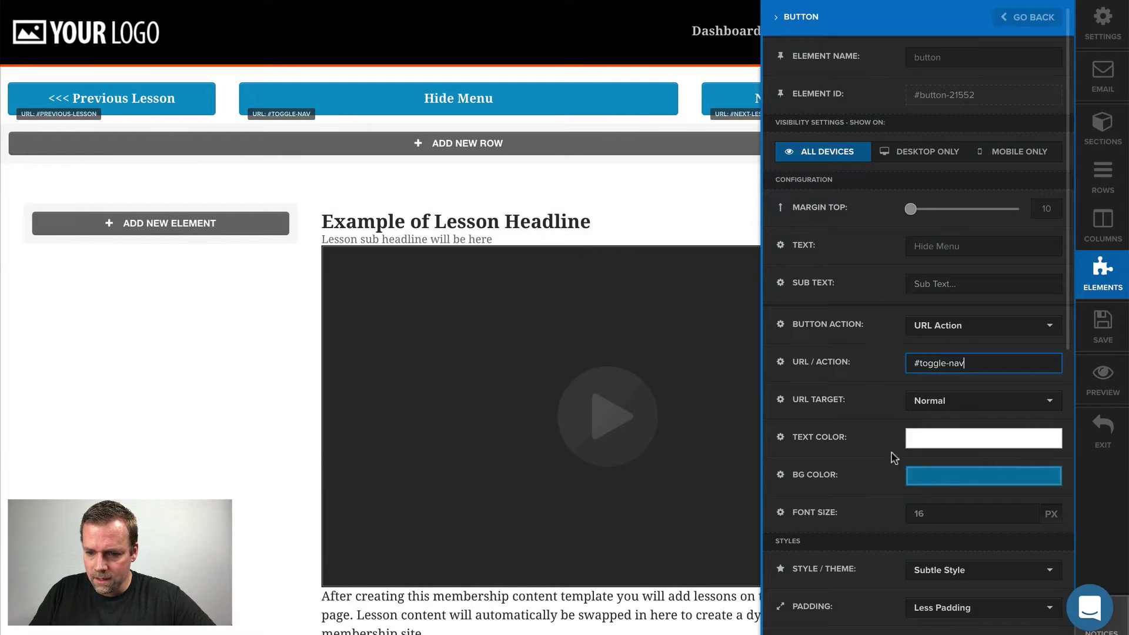
# Step: Give the Hide Menu button the background color #ff6600 and close its settings
pyautogui.click(947, 479)
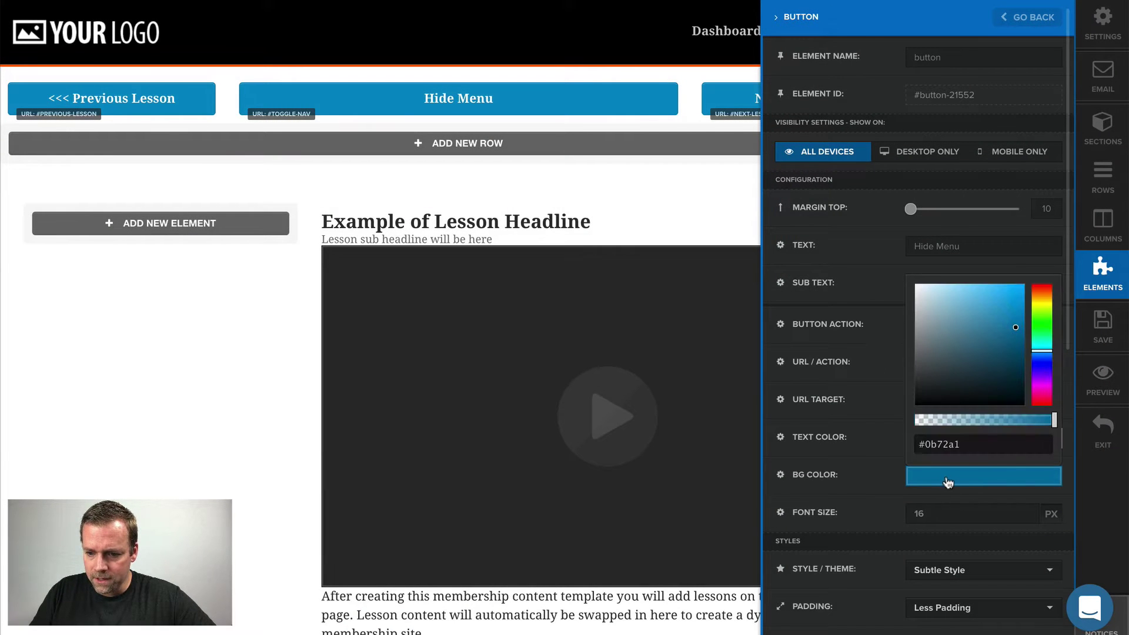
pyautogui.doubleClick(968, 444)
pyautogui.write('ff')
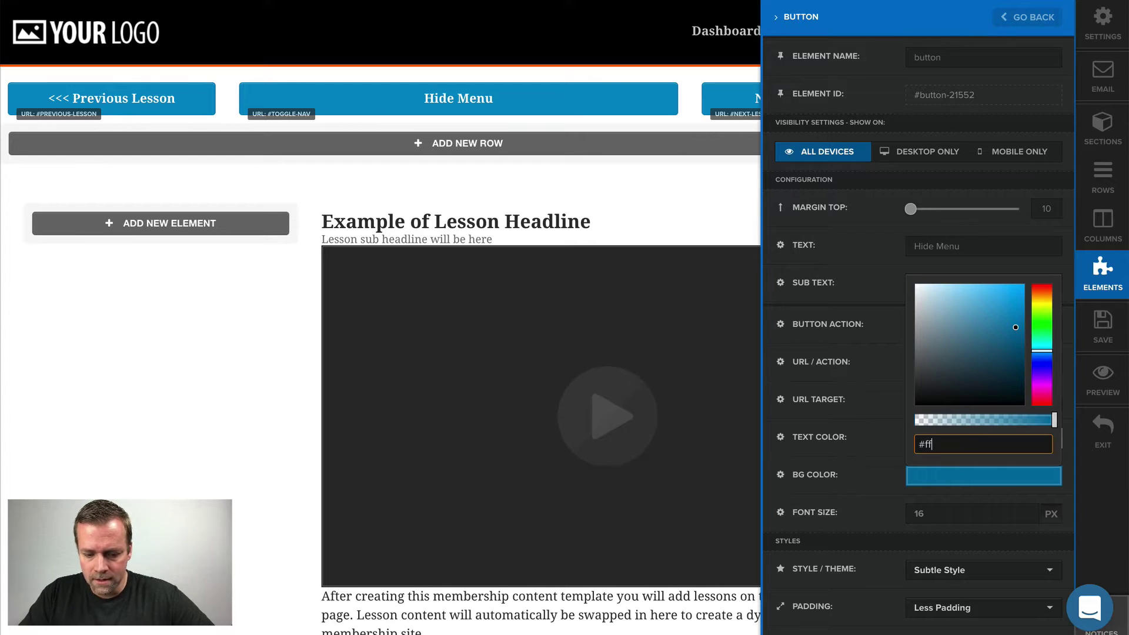
pyautogui.write('6600')
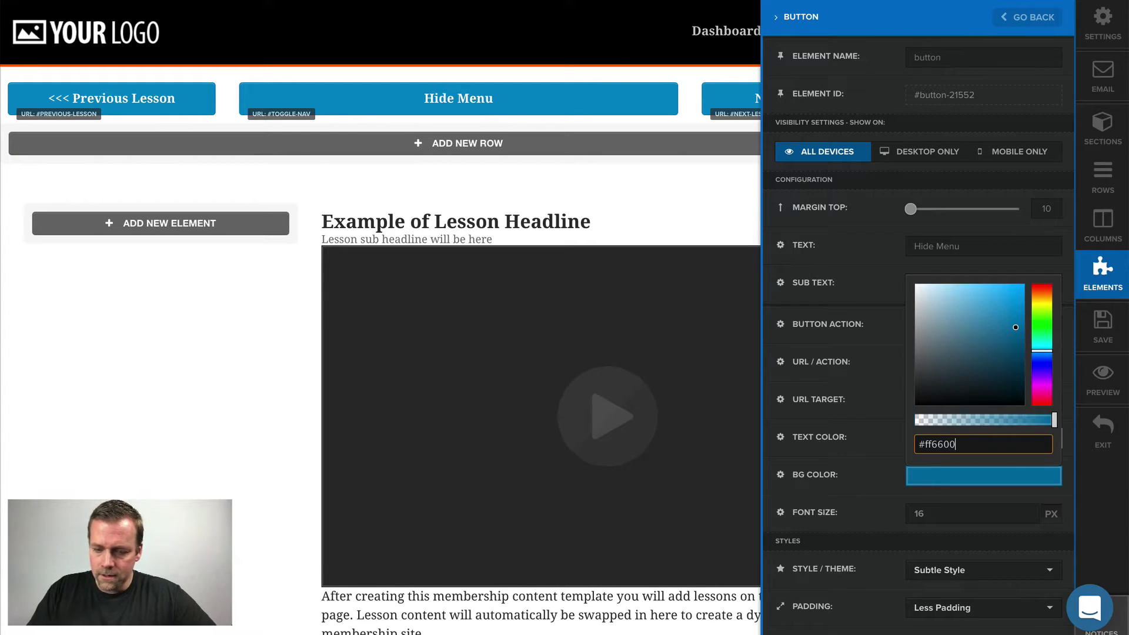
pyautogui.click(676, 169)
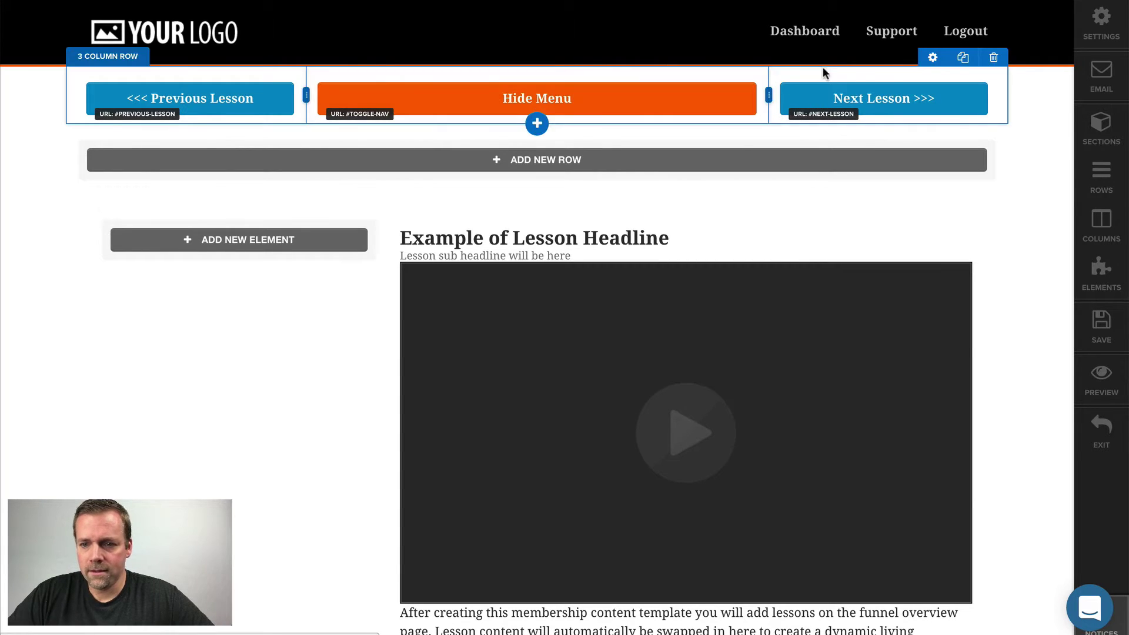
# Step: Move the empty cloned section above the lesson button row and rename it LessonNav
pyautogui.moveTo(870, 141); pyautogui.dragTo(867, 125)
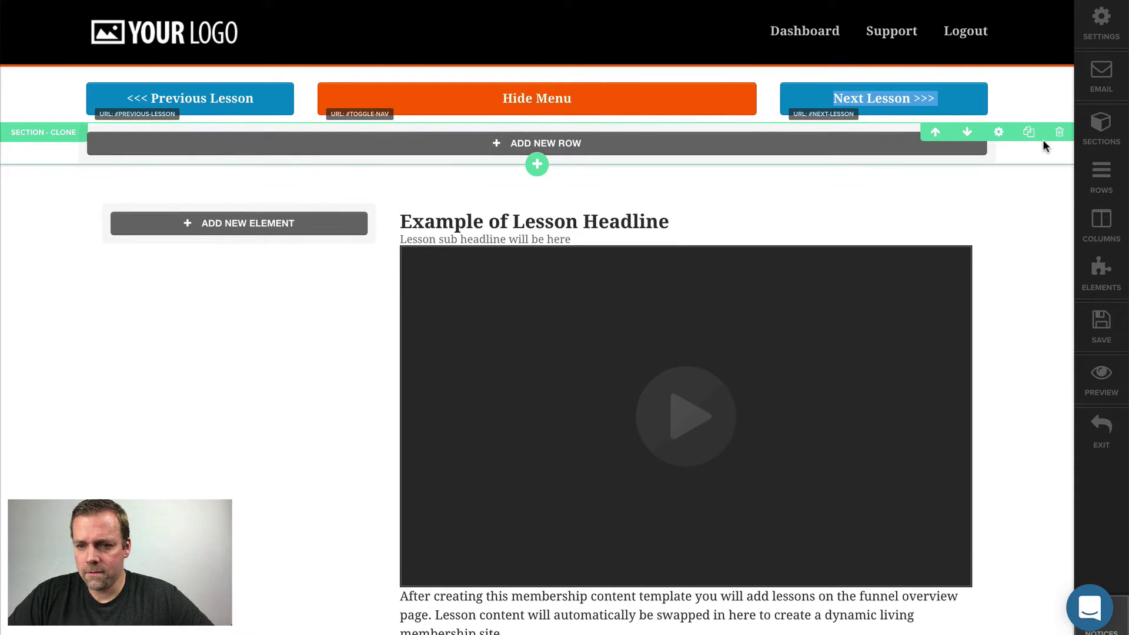
pyautogui.click(936, 134)
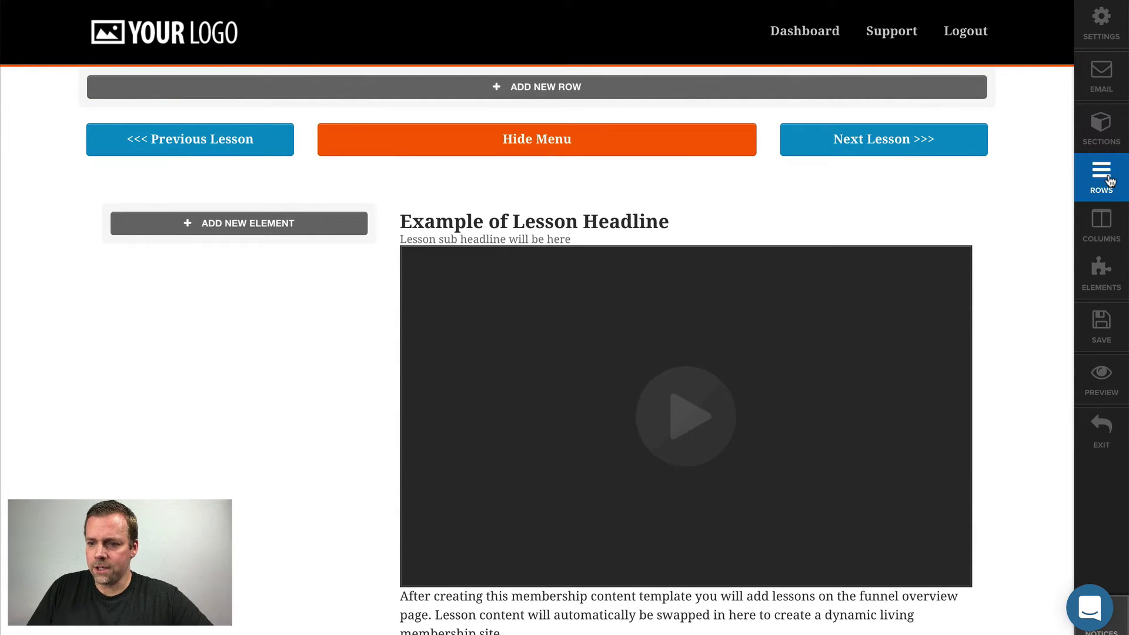
pyautogui.click(1103, 139)
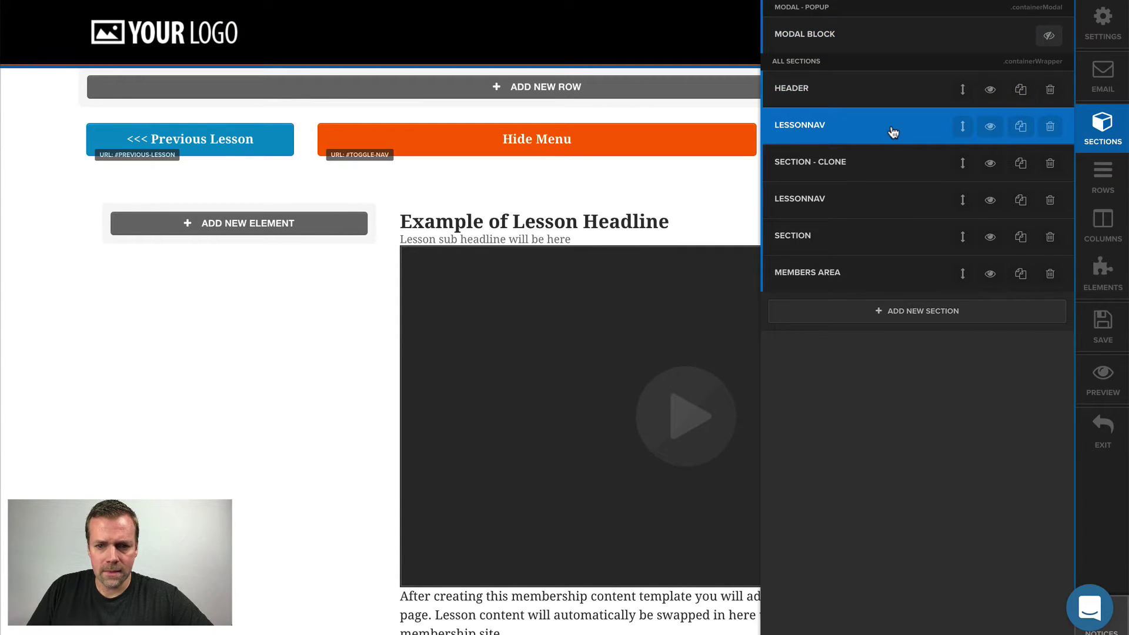
pyautogui.click(852, 162)
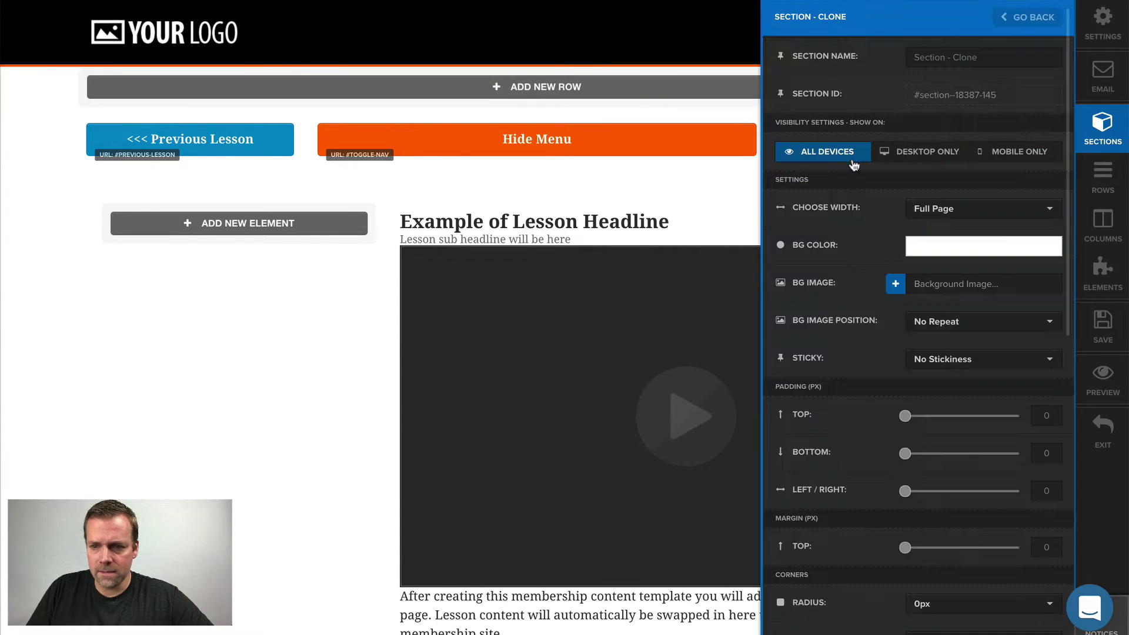
pyautogui.tripleClick(889, 33)
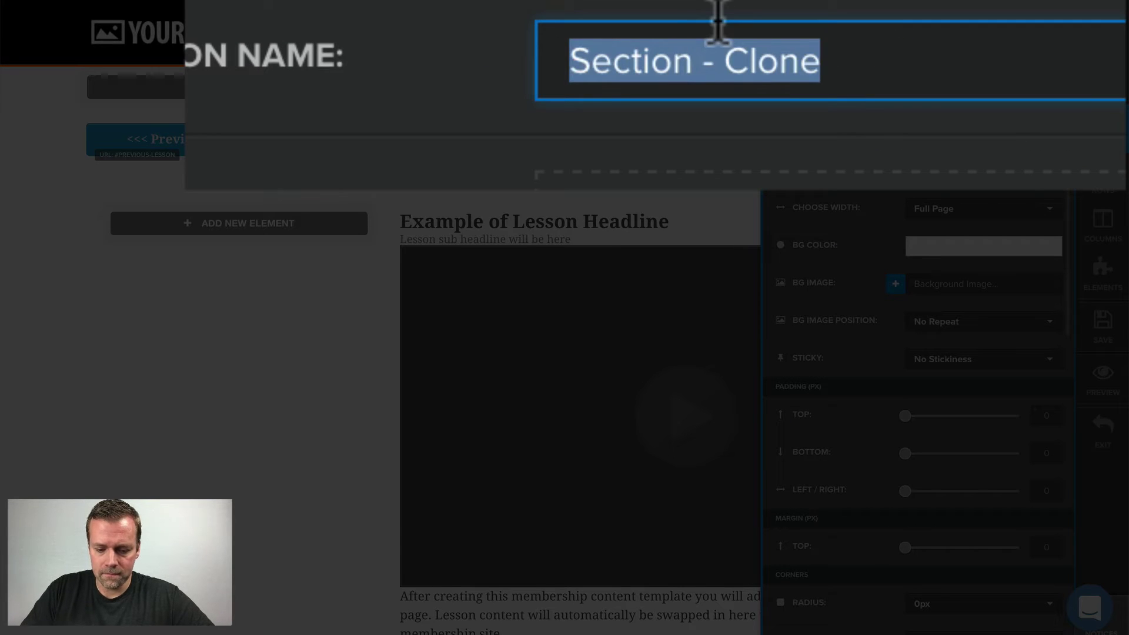
pyautogui.write('Lesson')
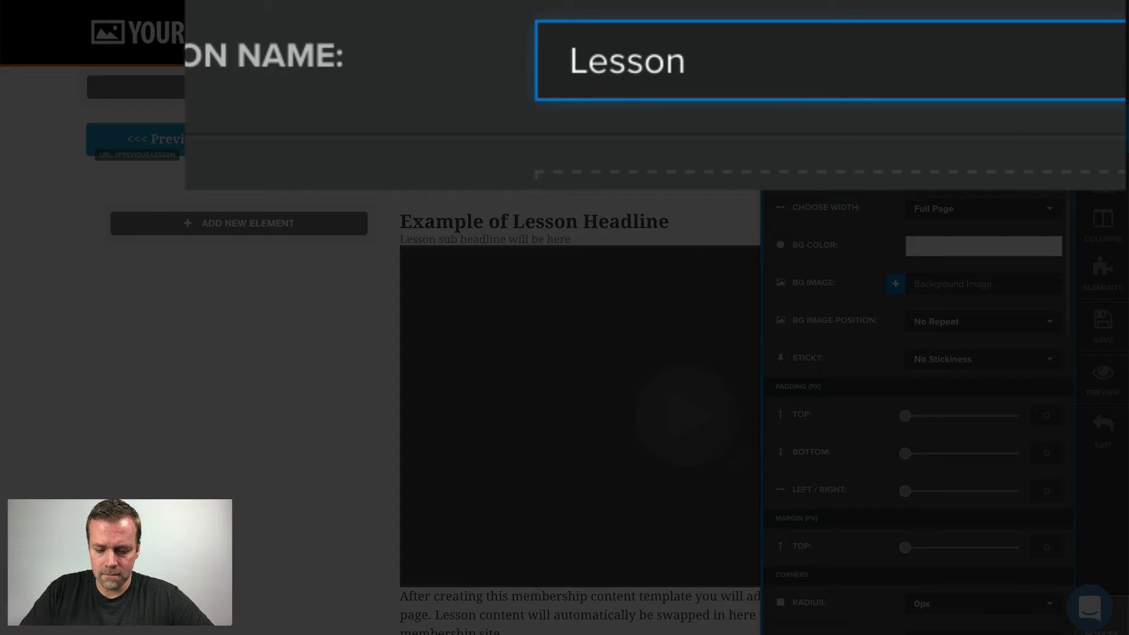
pyautogui.write(' N')
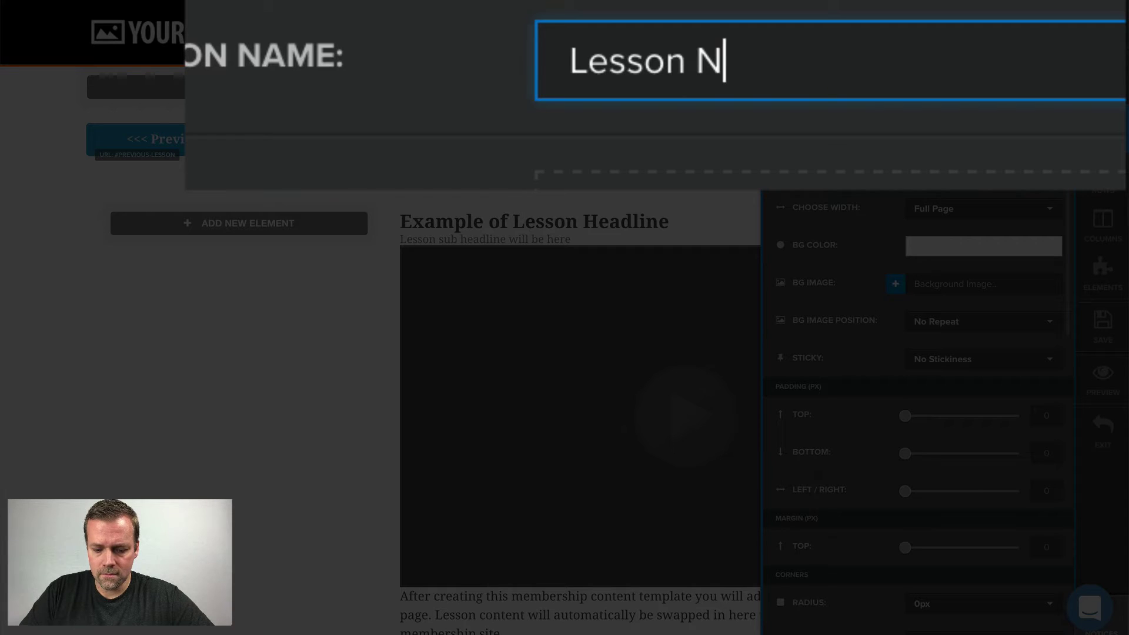
pyautogui.write('av')
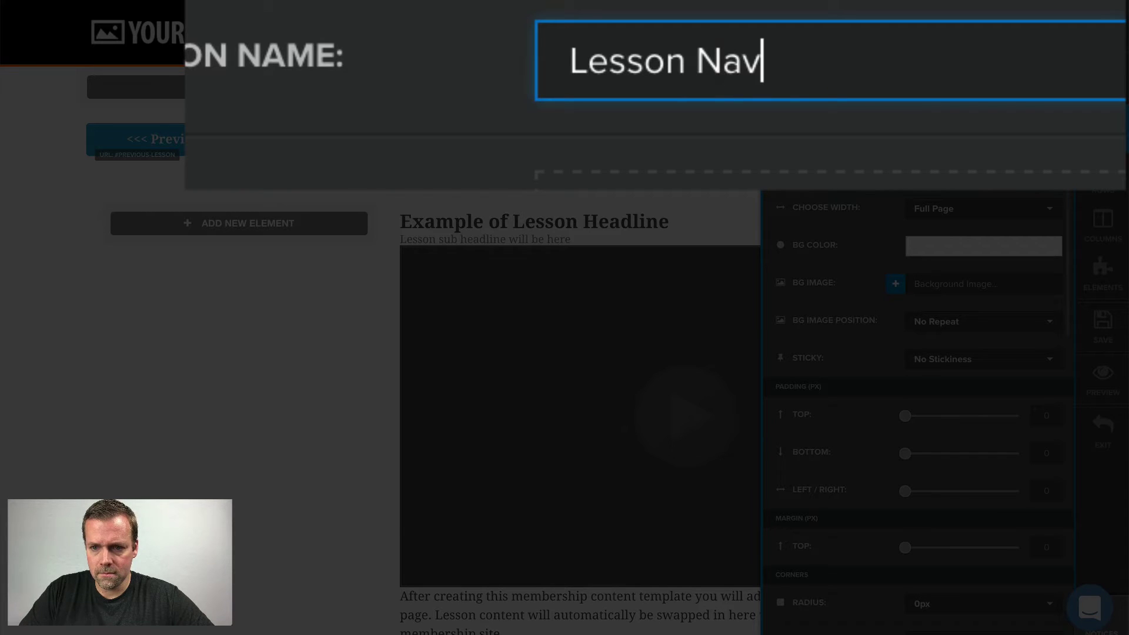
pyautogui.press('BackSpace')
pyautogui.press('BackSpace')
pyautogui.press('BackSpace')
pyautogui.press('BackSpace')
pyautogui.write('Nav')
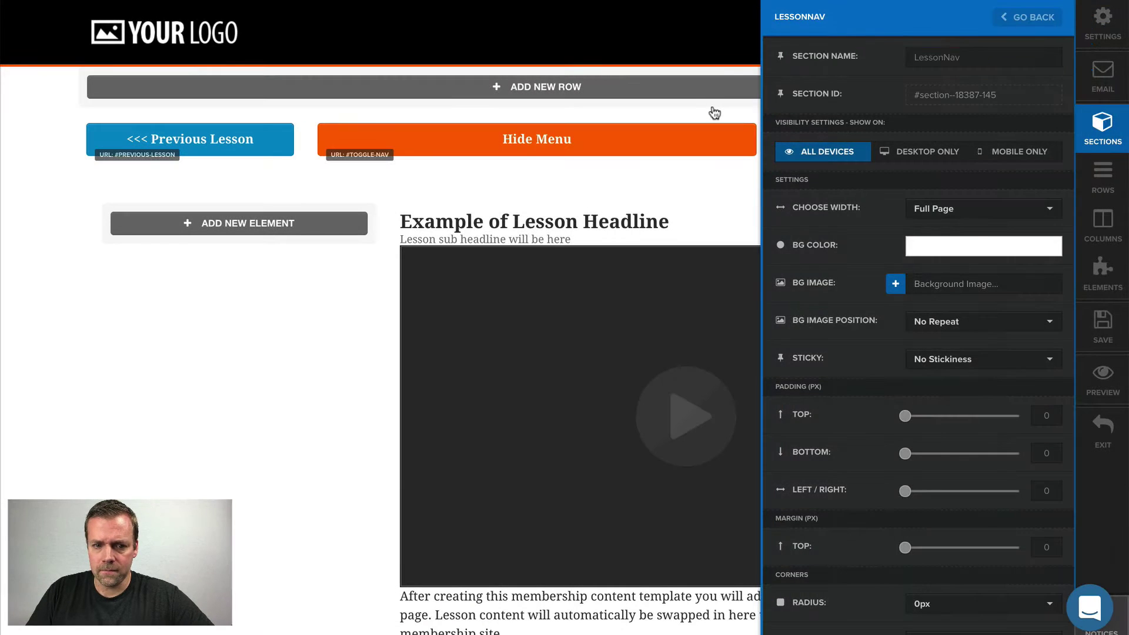
pyautogui.click(712, 104)
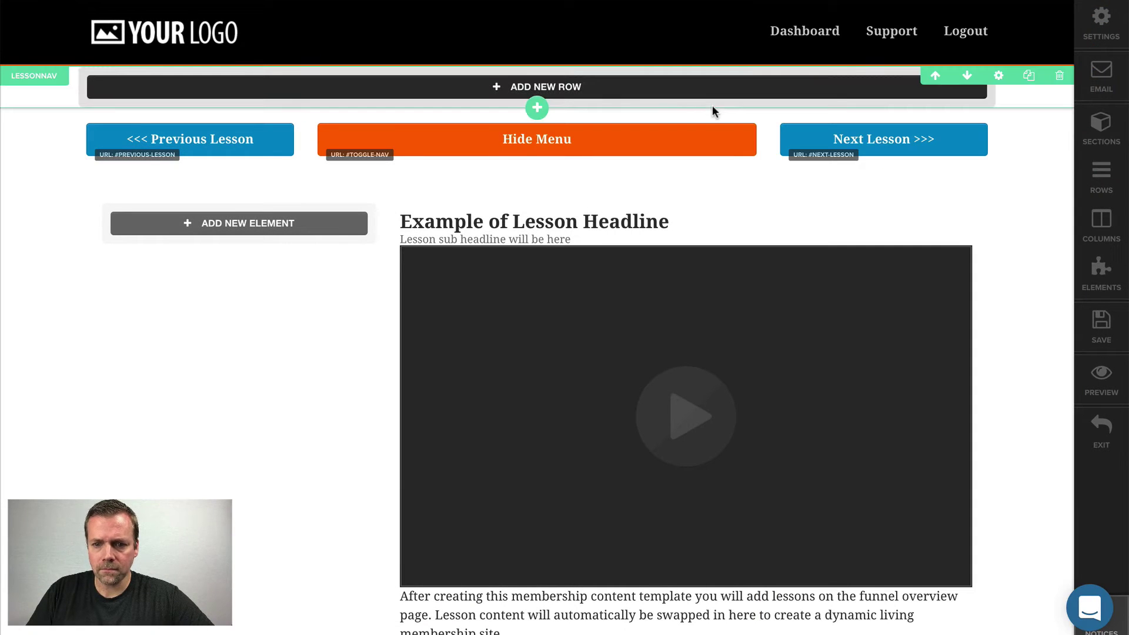
# Step: Rename the section that holds the lesson buttons as "Menu Buttons" and close its settings
pyautogui.click(1101, 126)
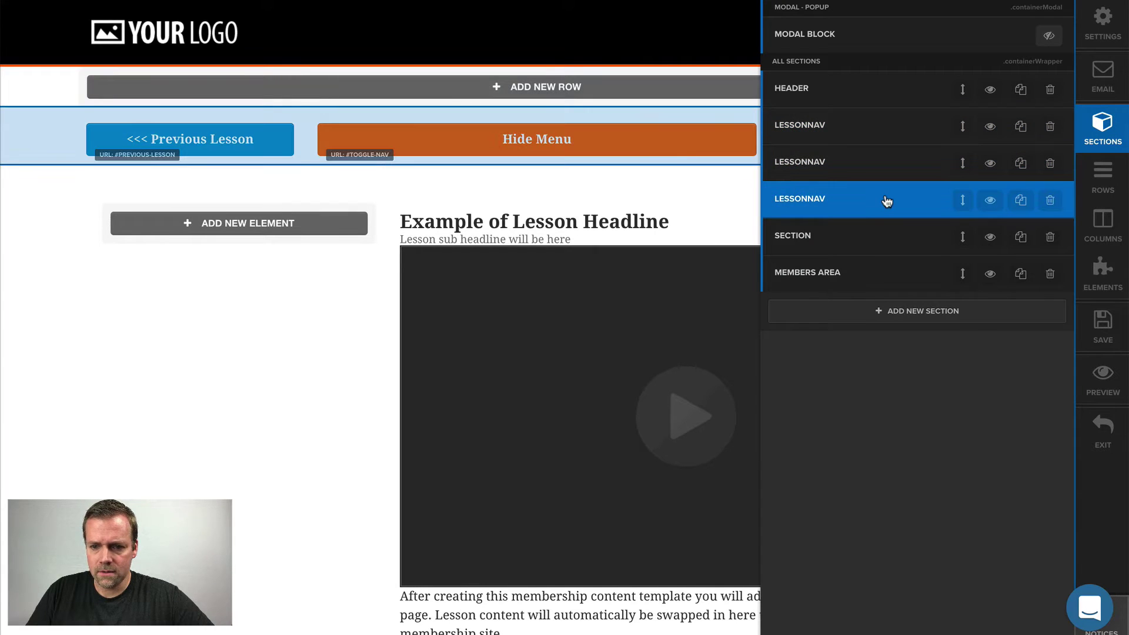
pyautogui.click(886, 201)
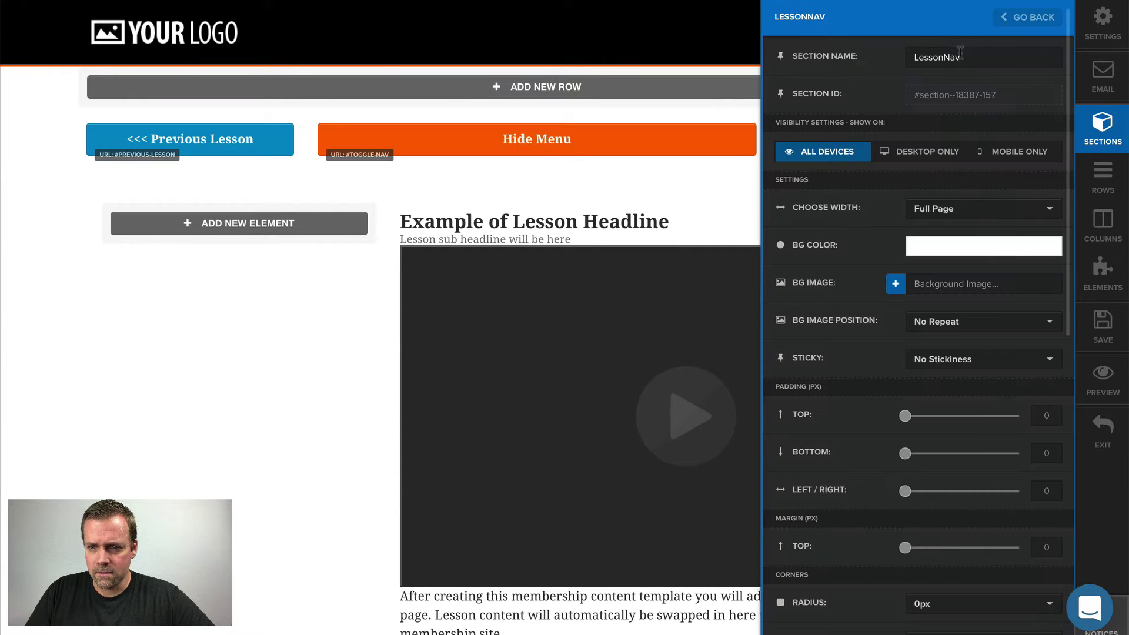
pyautogui.click(959, 53)
pyautogui.doubleClick(959, 53)
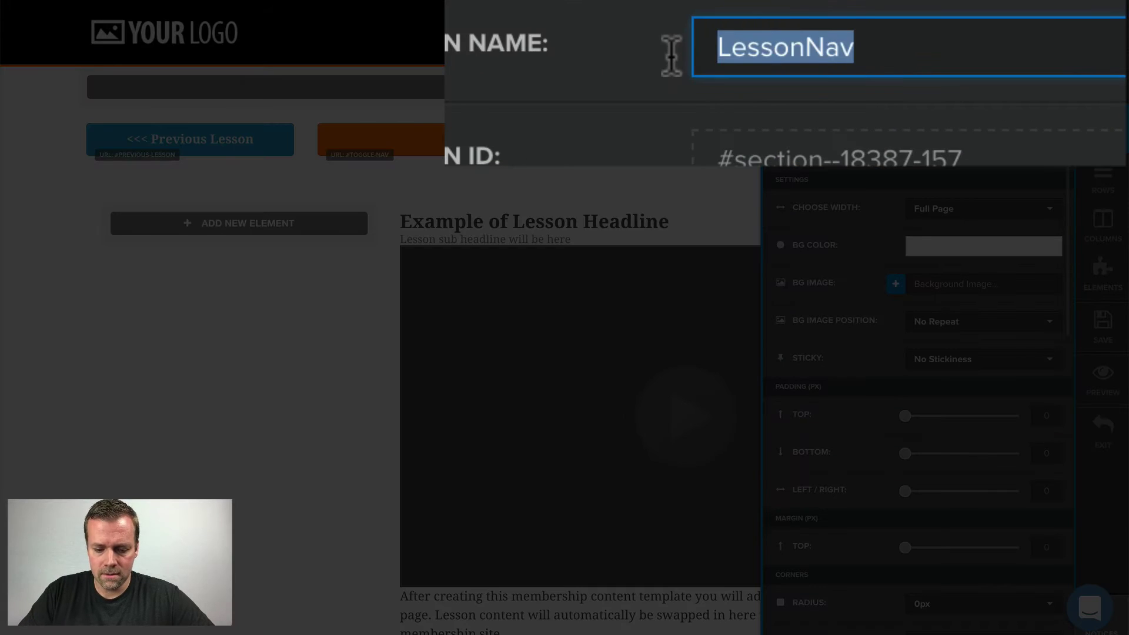
pyautogui.write('Menu ')
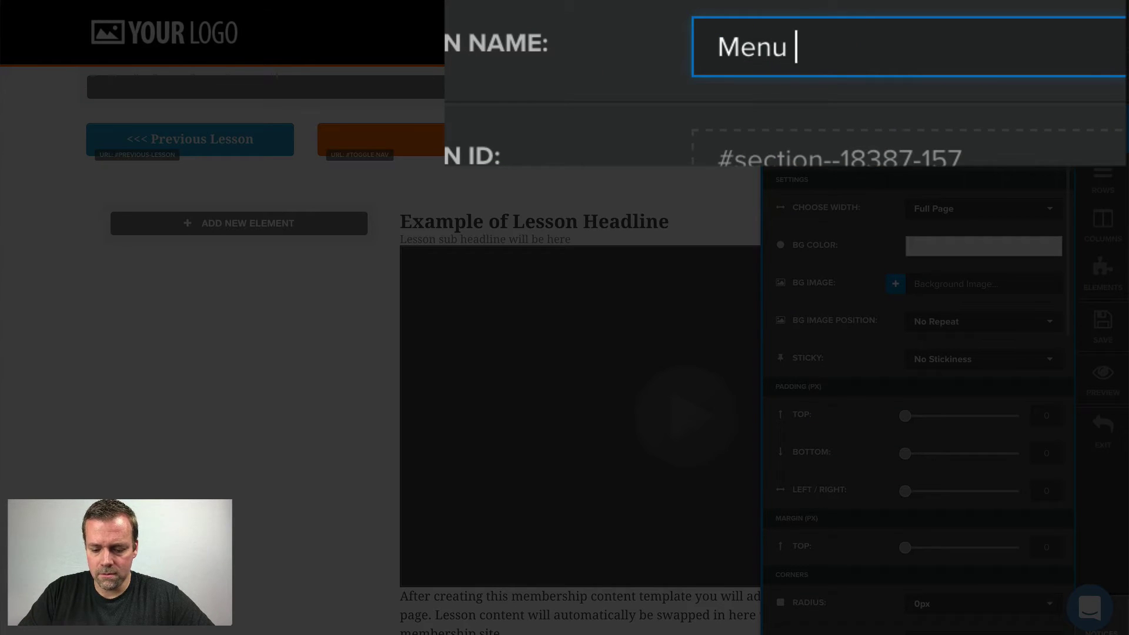
pyautogui.write('Buttons')
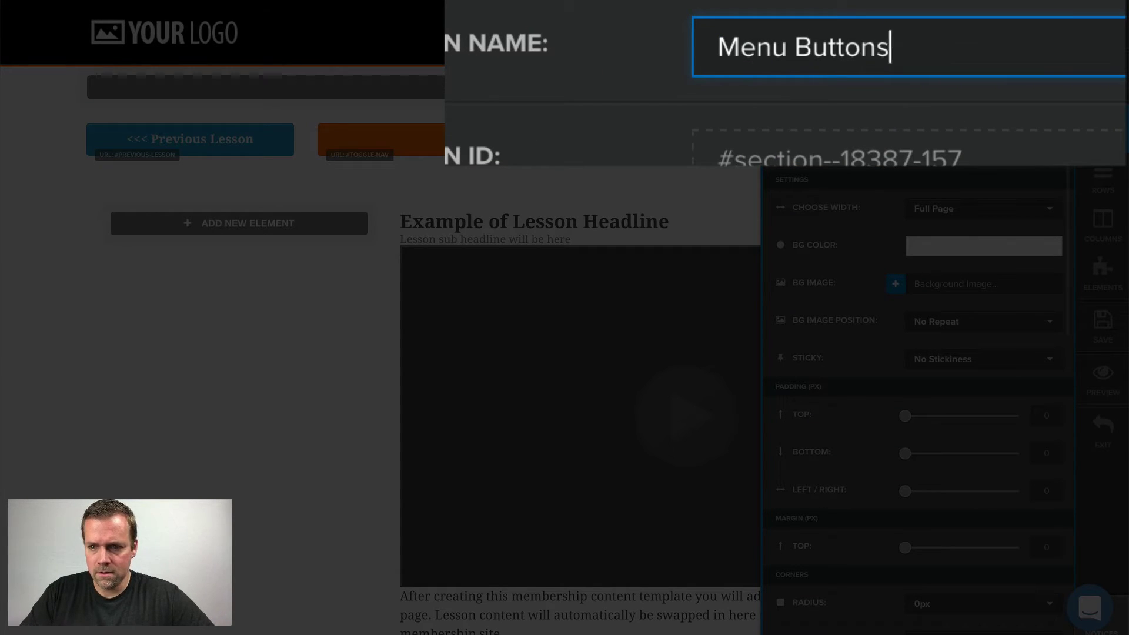
pyautogui.click(696, 96)
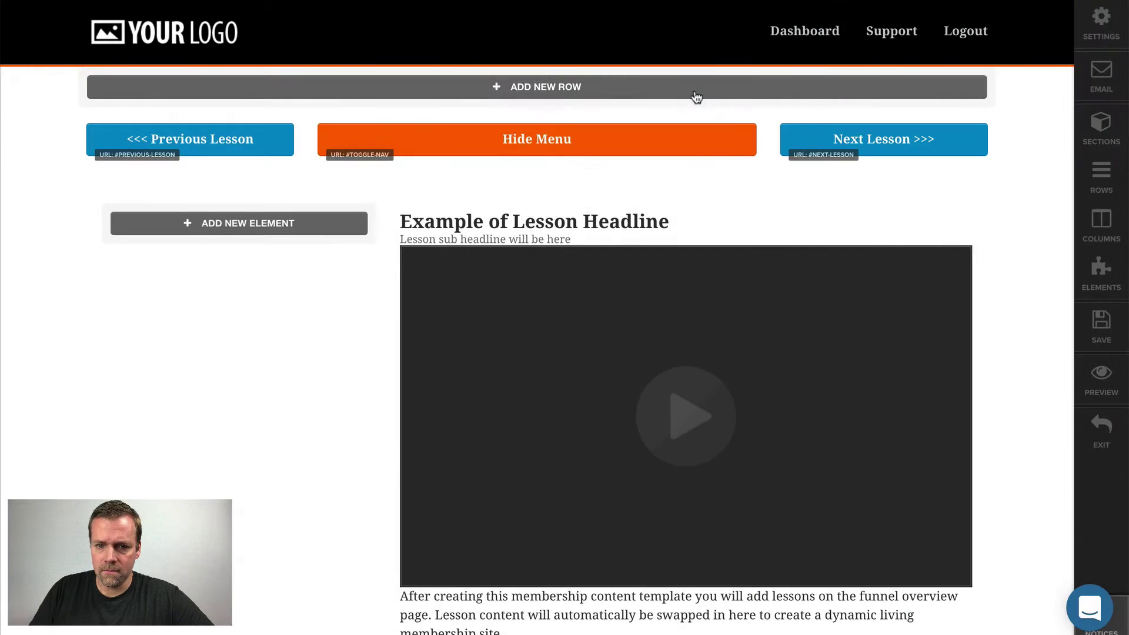
# Step: Add a three-column row to the empty section above the lesson buttons and place a headline in its first column
pyautogui.click(608, 90)
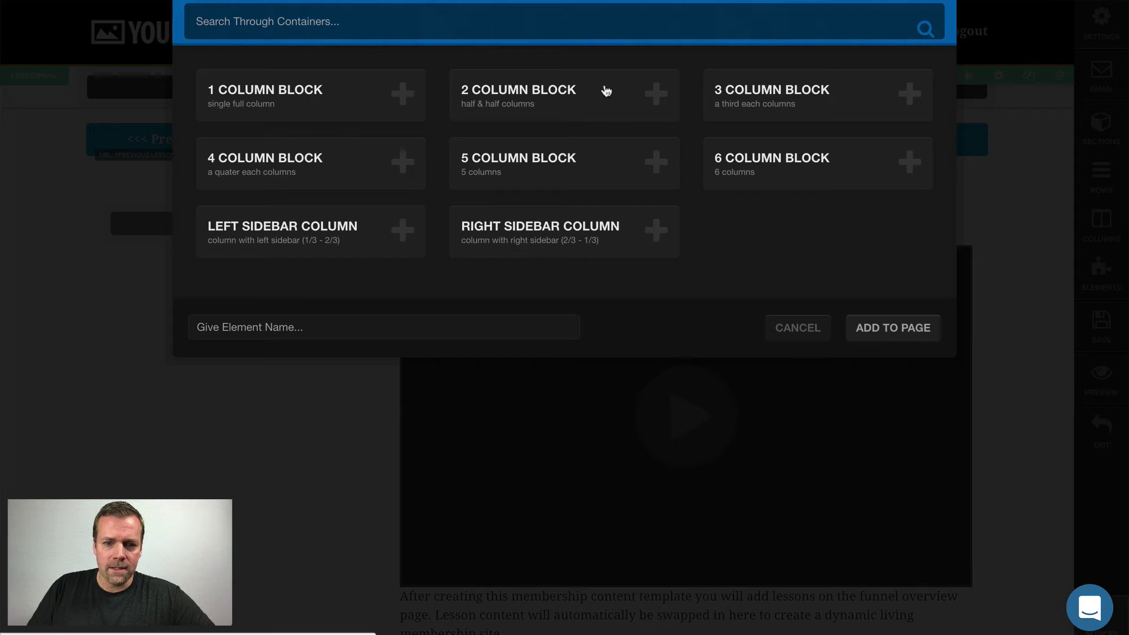
pyautogui.click(806, 96)
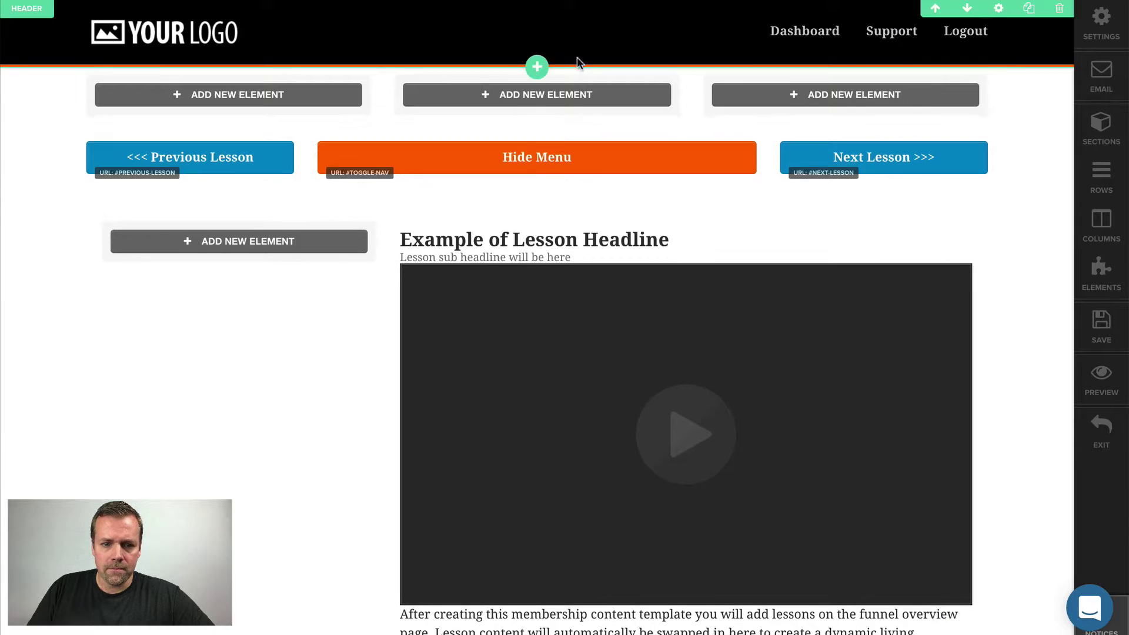
pyautogui.click(325, 102)
pyautogui.click(312, 163)
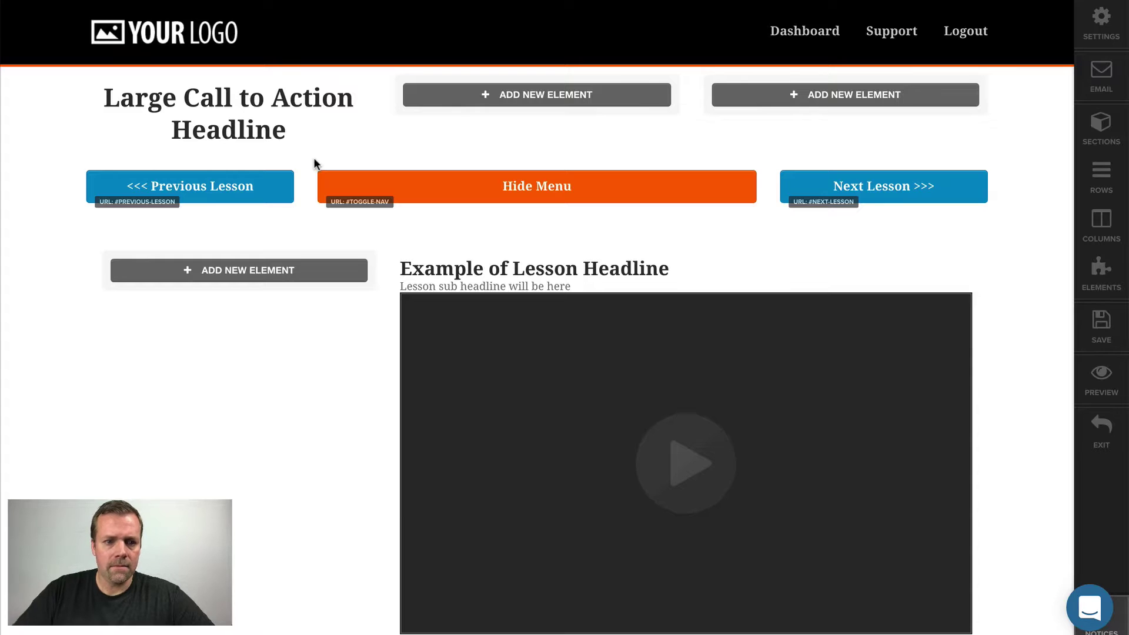
# Step: Replace the new headline's text in the first column with "Module 1"
pyautogui.click(291, 120)
pyautogui.write('Module')
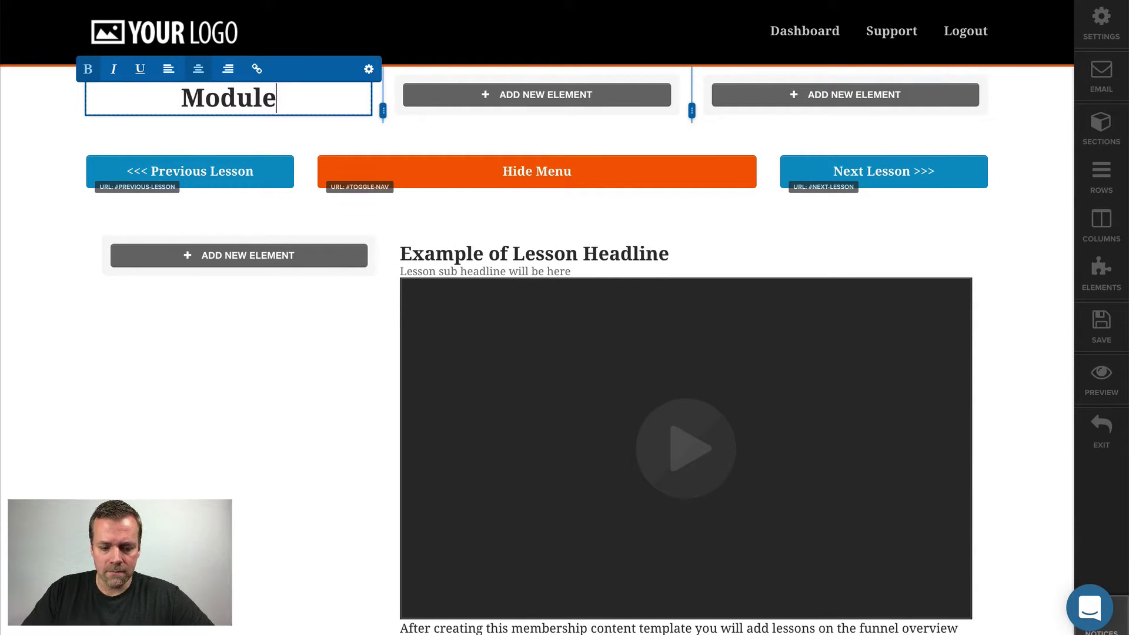
pyautogui.write(' 1')
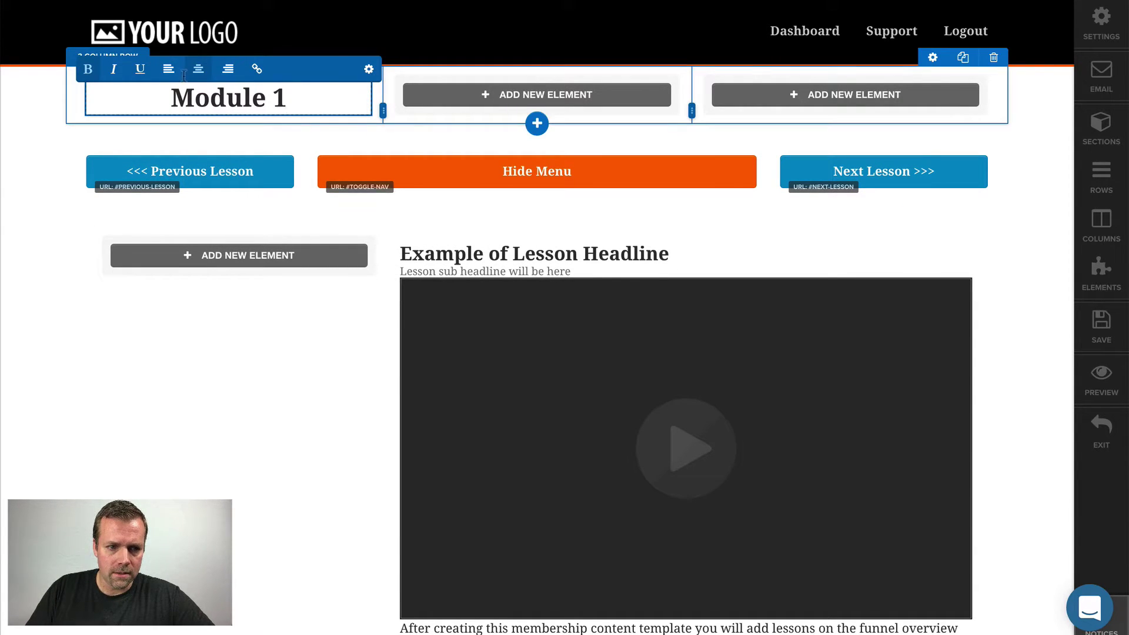
# Step: Set the bold color of the "Module 1" headline to 0e8dc7
pyautogui.moveTo(169, 98); pyautogui.dragTo(288, 98)
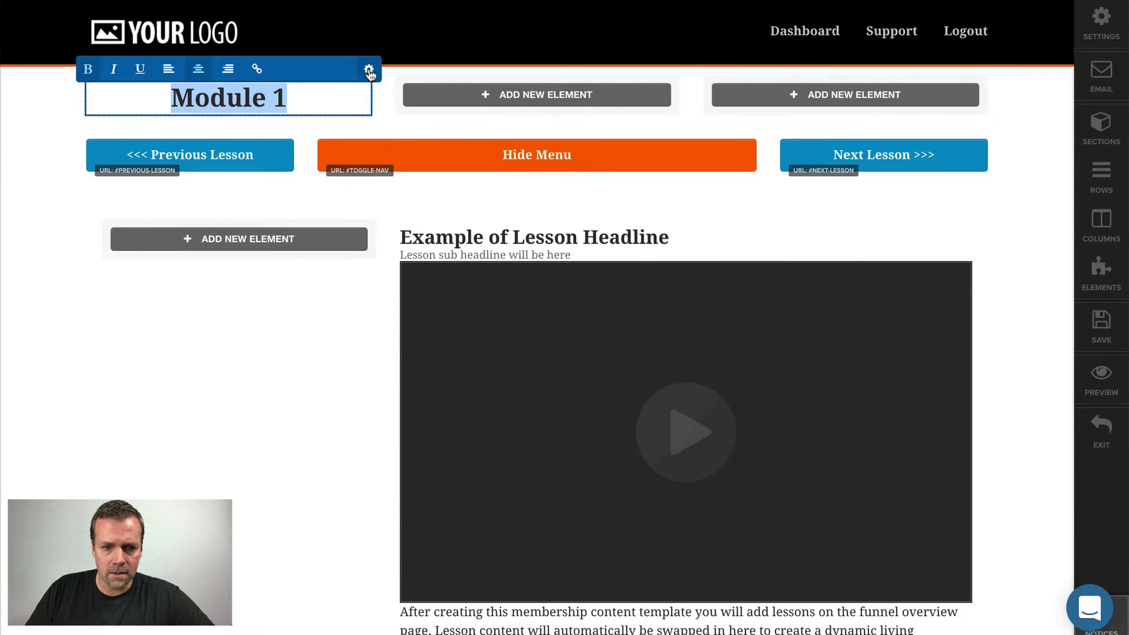
pyautogui.click(368, 70)
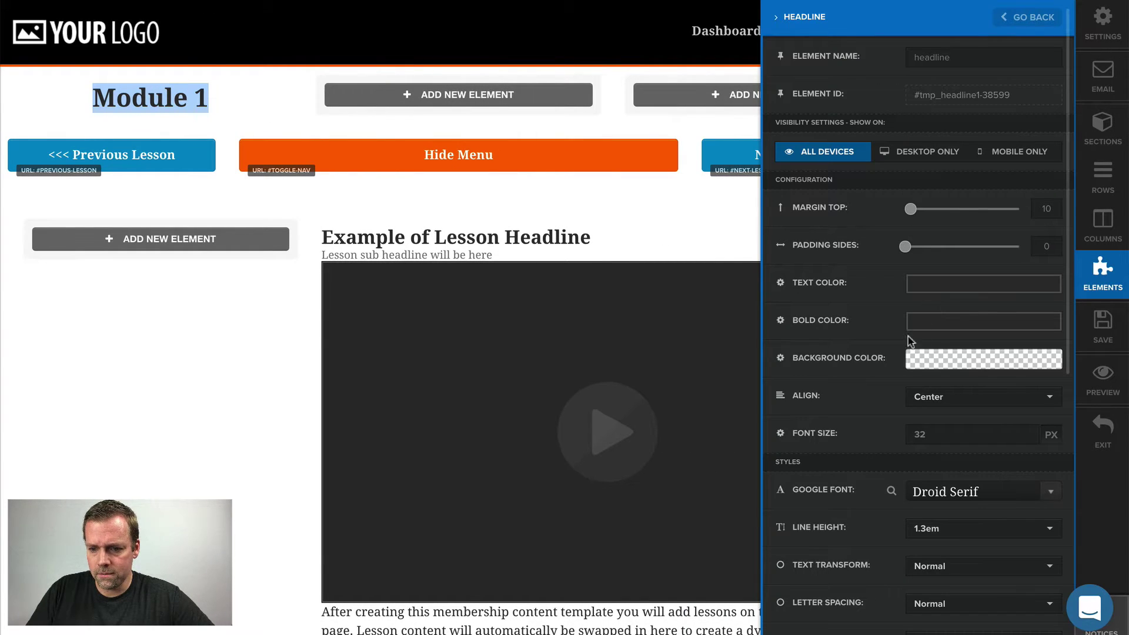
pyautogui.click(945, 325)
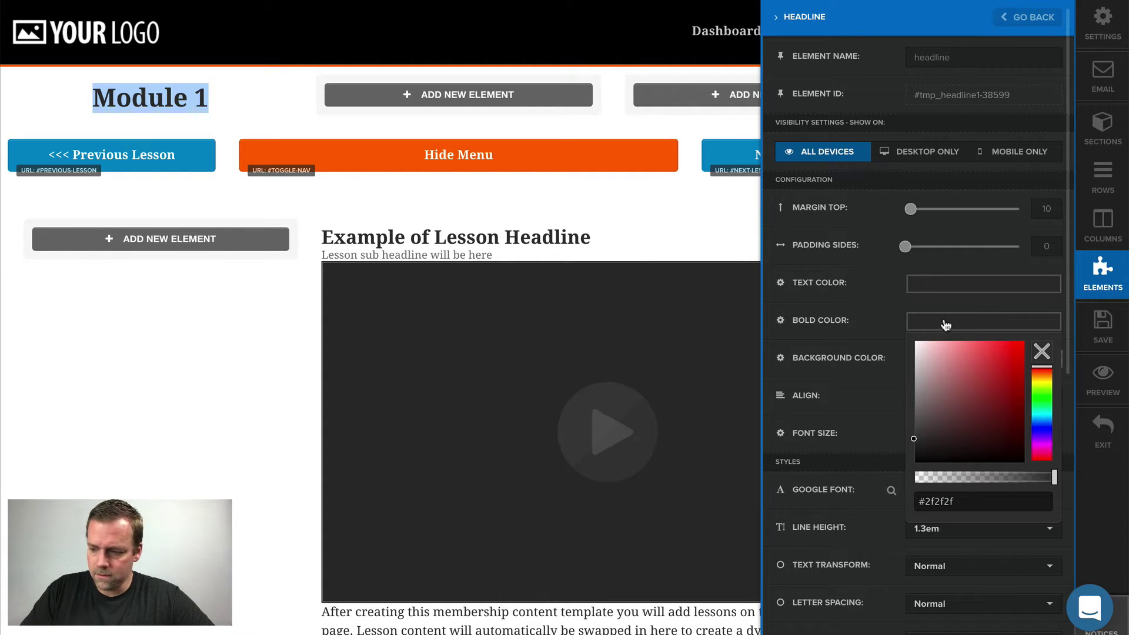
pyautogui.click(954, 503)
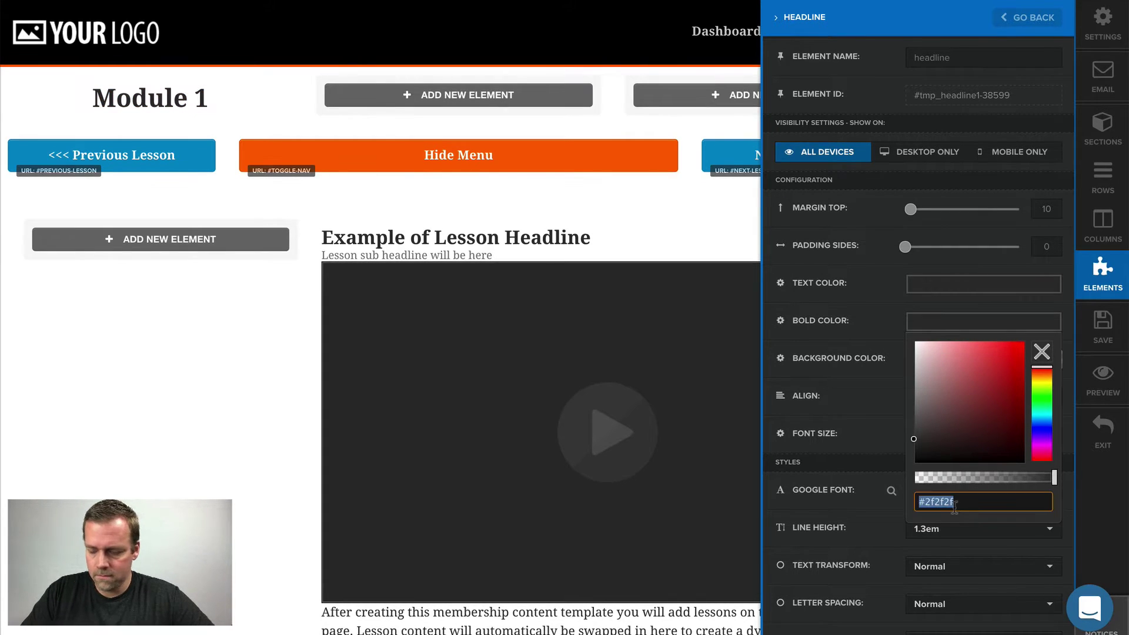
pyautogui.write('0e8dc7')
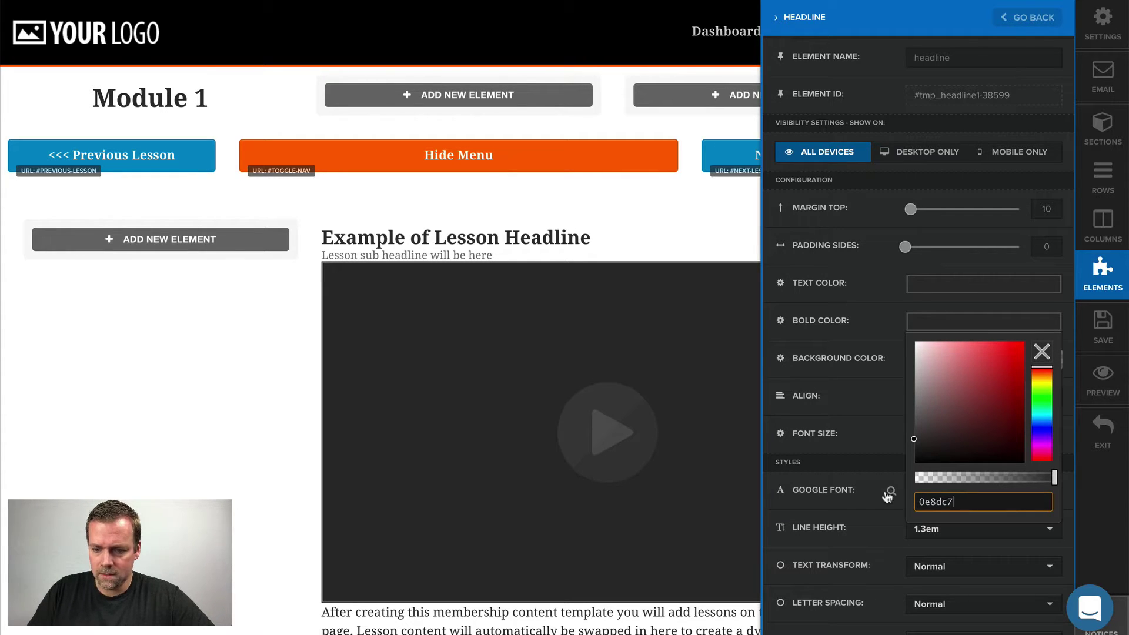
pyautogui.click(859, 444)
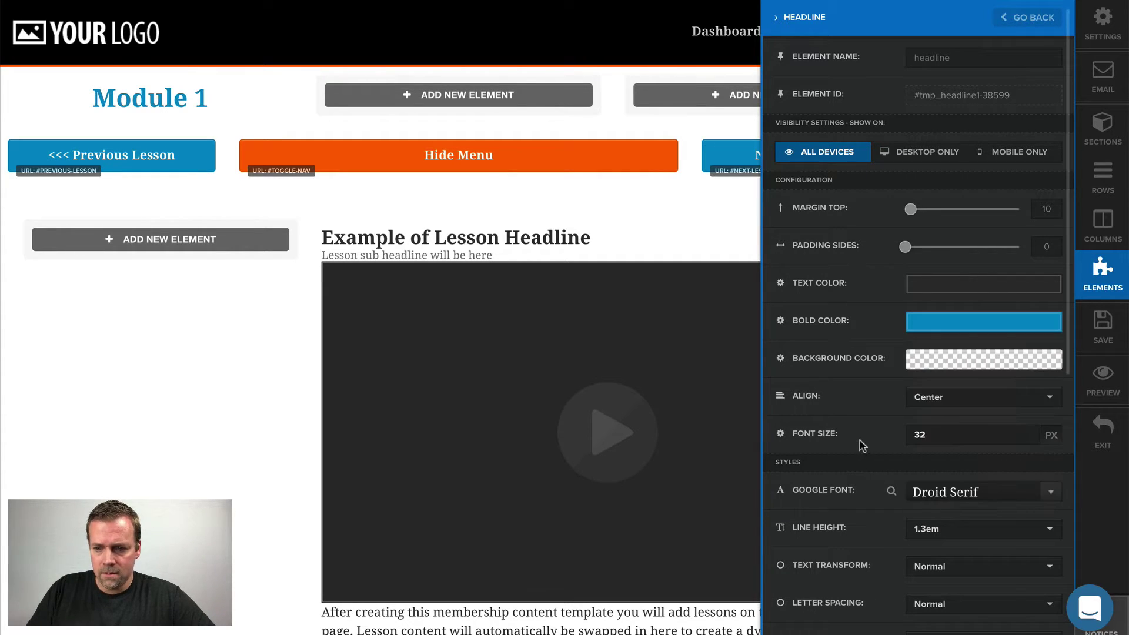
# Step: Set the "Module 1" headline's font size to 30 px and its top margin to 5, and close its settings
pyautogui.click(1026, 439)
pyautogui.click(1026, 438)
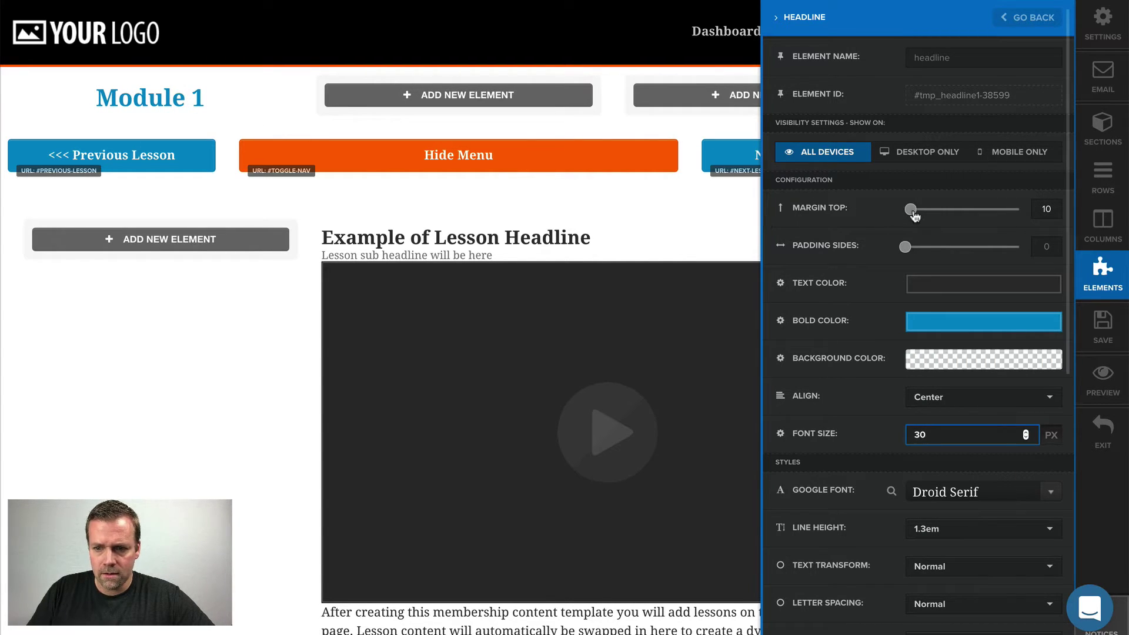
pyautogui.moveTo(913, 213); pyautogui.dragTo(883, 221)
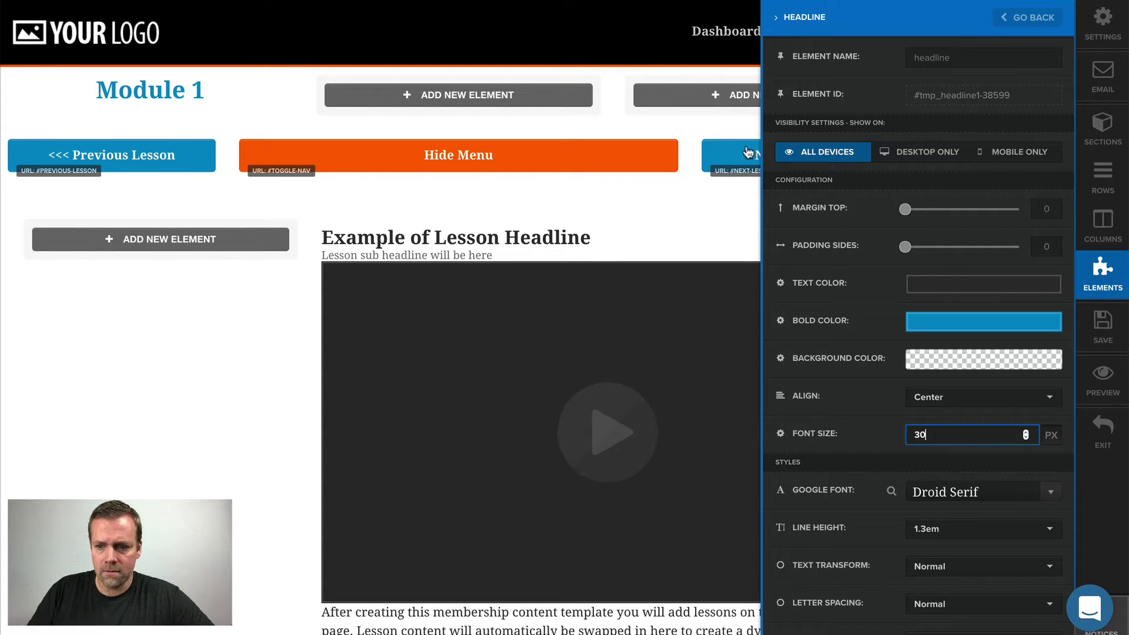
pyautogui.click(1049, 207)
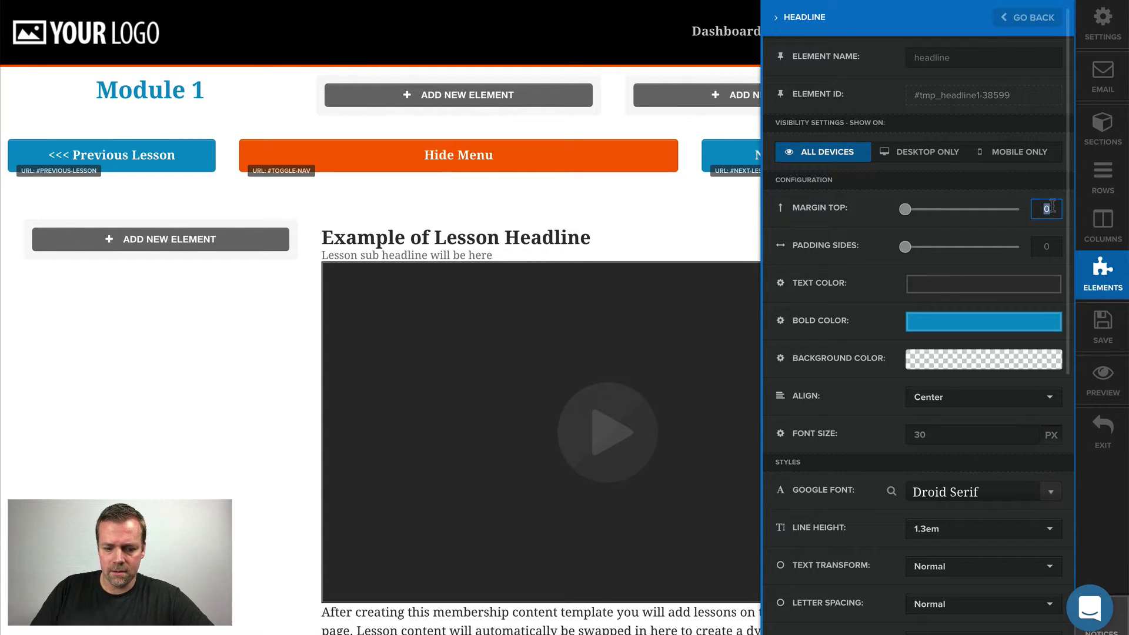
pyautogui.write('5')
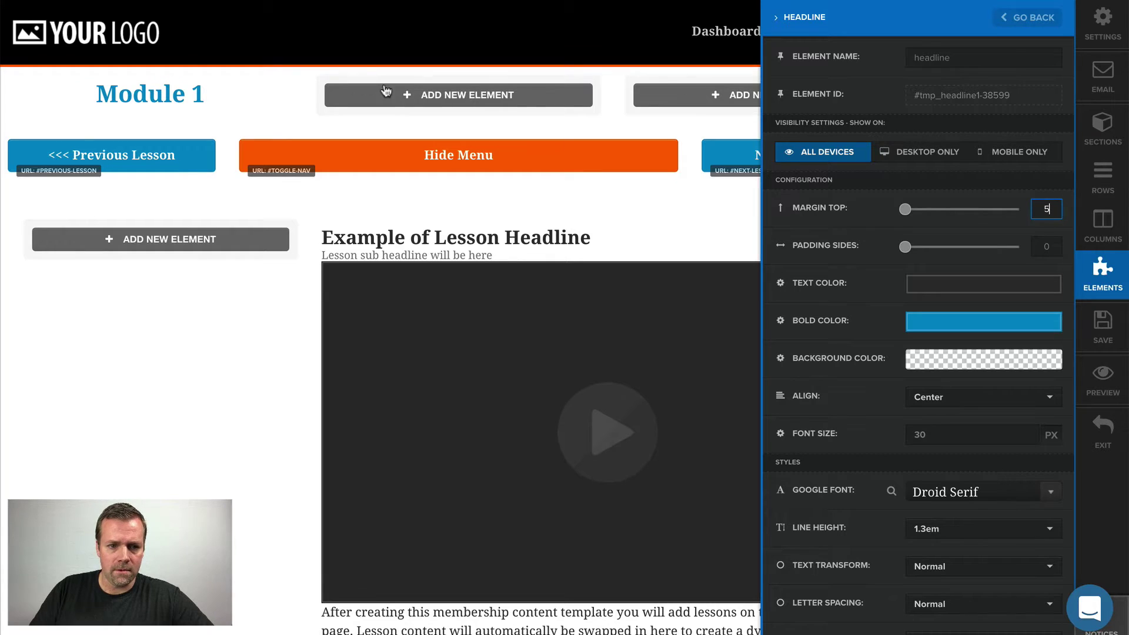
pyautogui.click(249, 93)
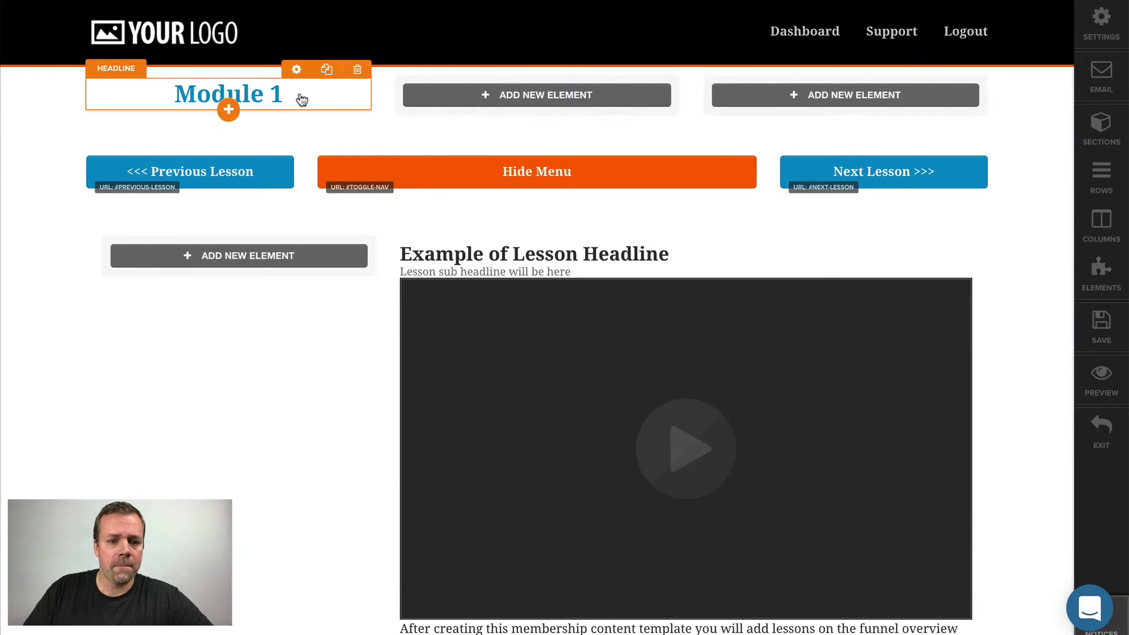
# Step: Add a divider below the "Module 1" headline with a top margin of 0 and the Light Dark color
pyautogui.click(228, 110)
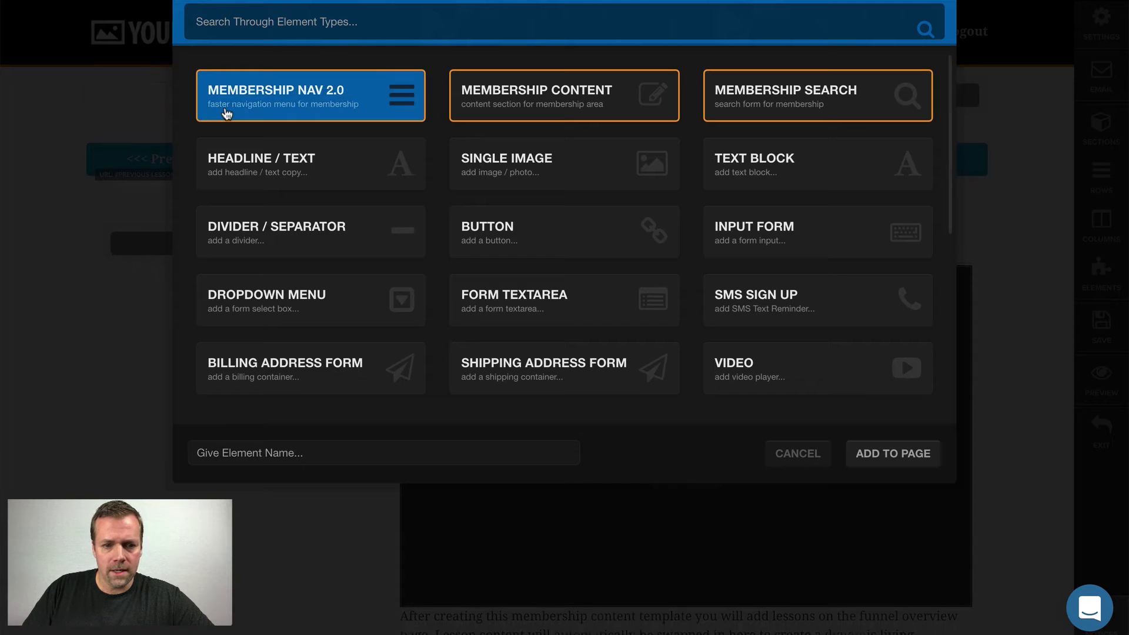
pyautogui.click(290, 228)
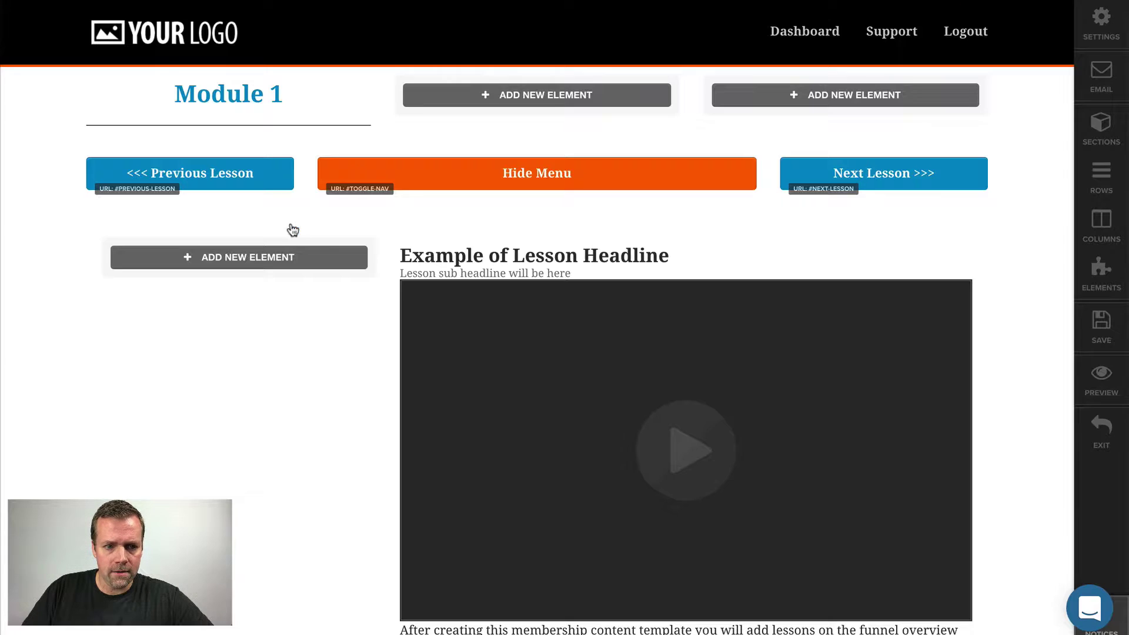
pyautogui.click(238, 130)
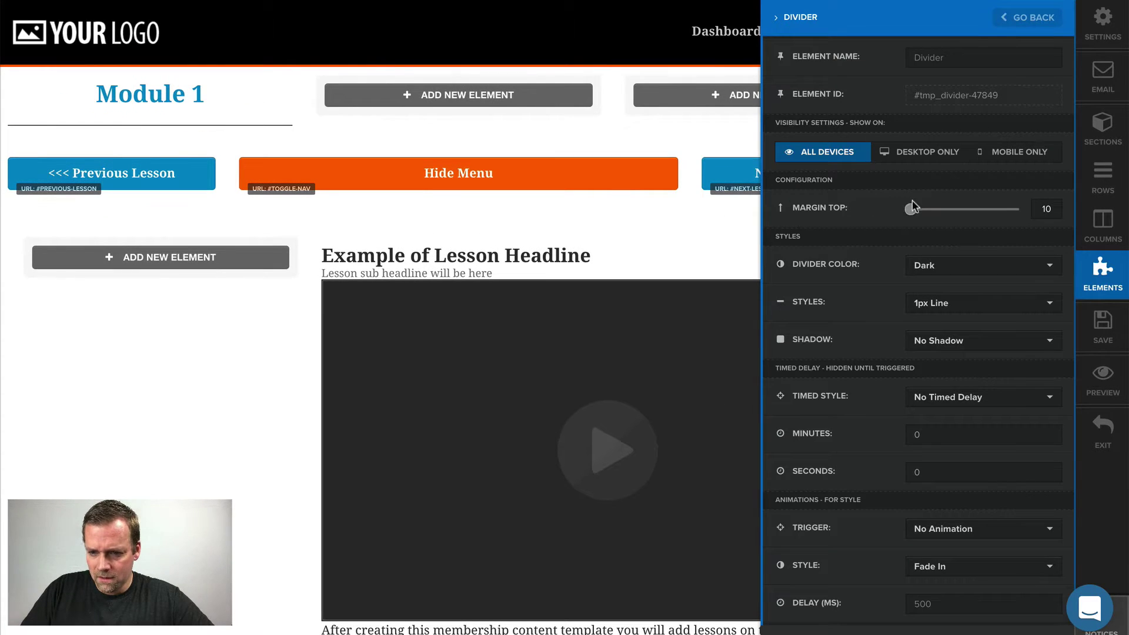
pyautogui.moveTo(900, 213); pyautogui.dragTo(883, 213)
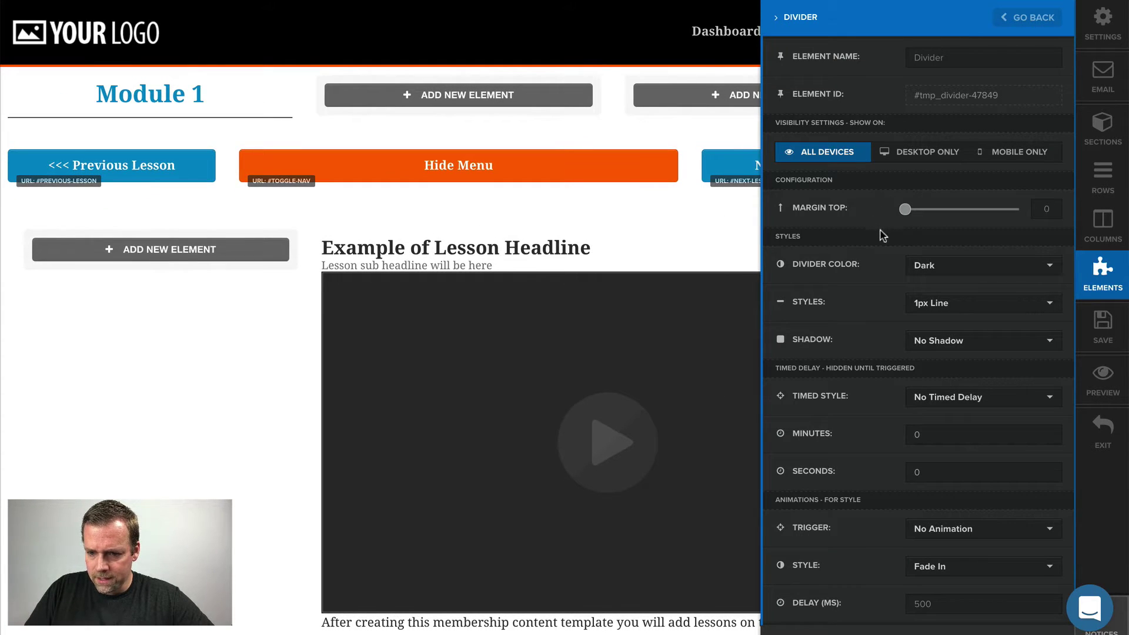
pyautogui.click(936, 272)
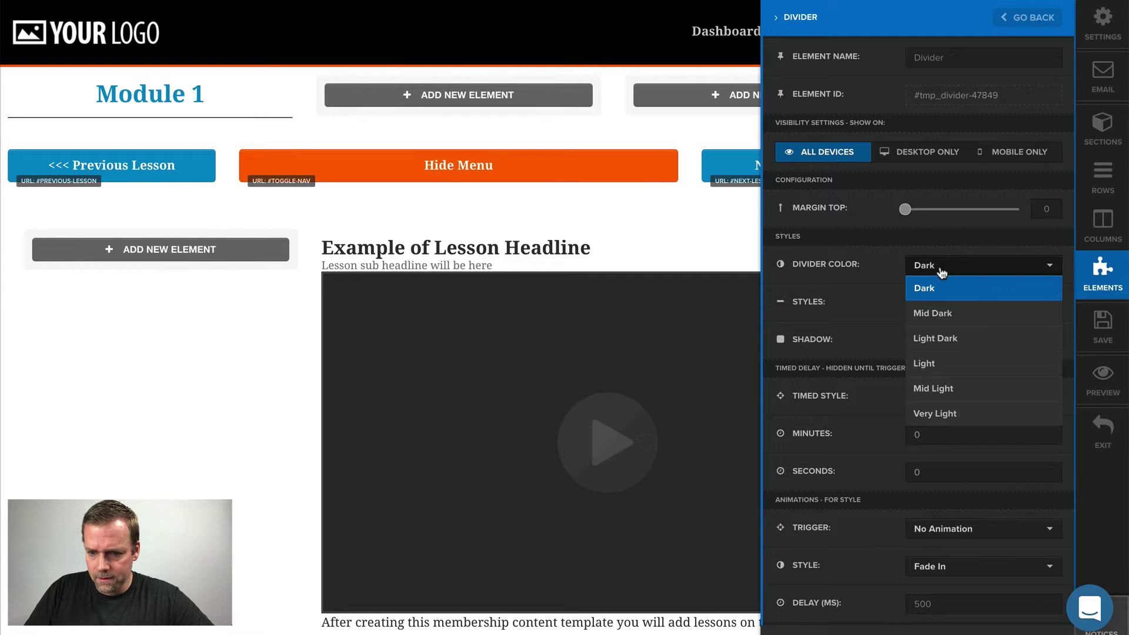
pyautogui.click(953, 340)
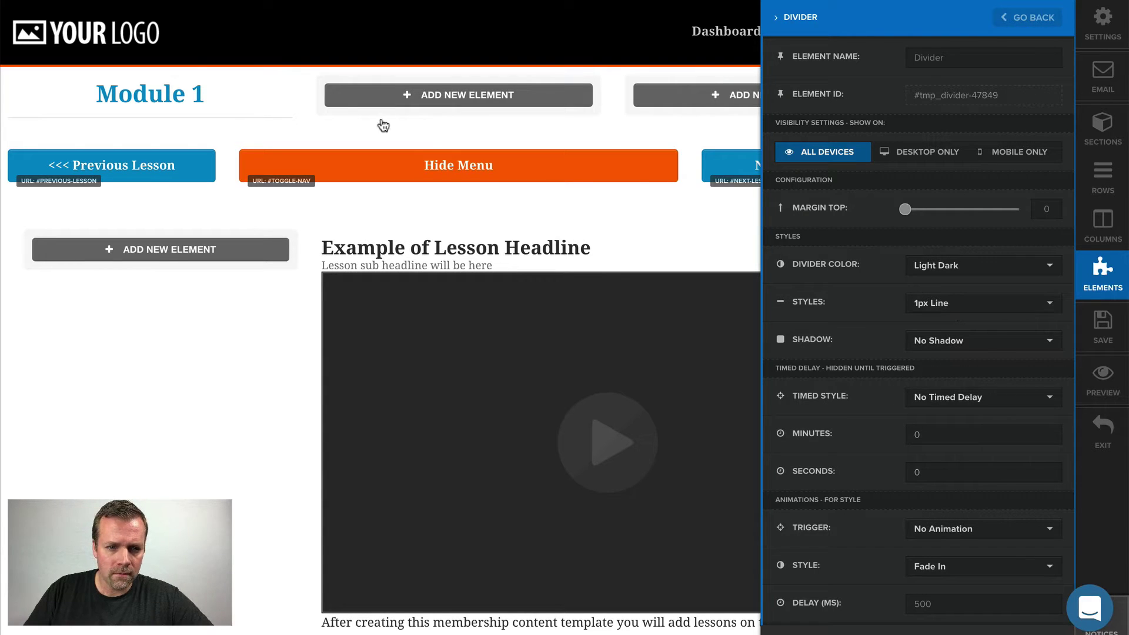
pyautogui.click(224, 117)
pyautogui.click(240, 118)
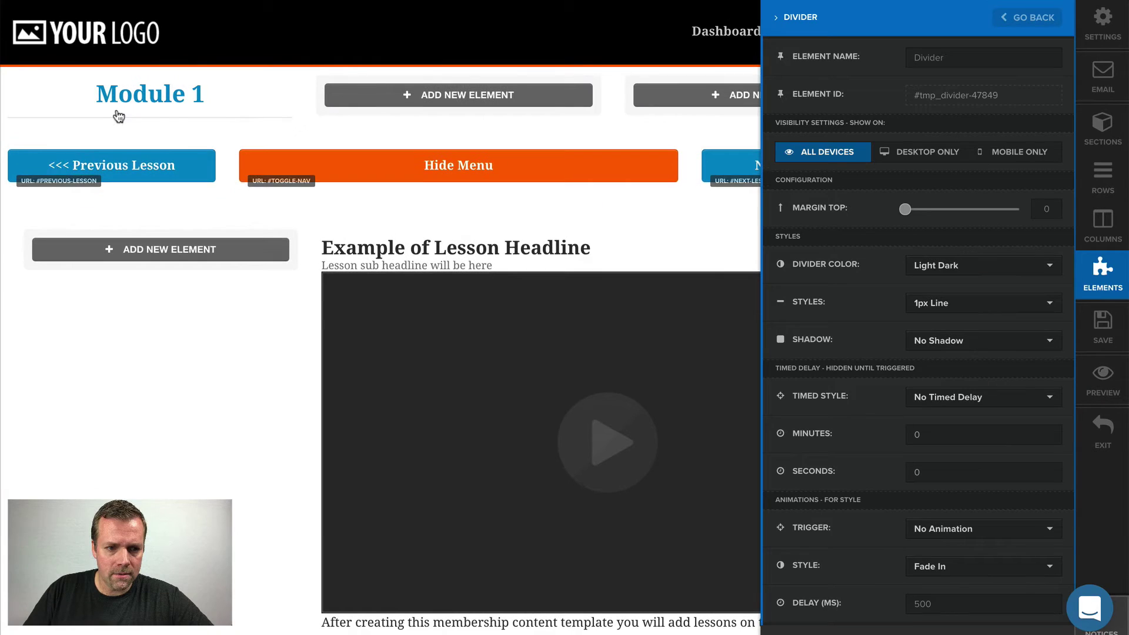
pyautogui.click(187, 108)
# Step: Add a headline below the divider, make it non-bold and left-aligned, and replace its text with "Lesson 1"
pyautogui.moveTo(315, 119)
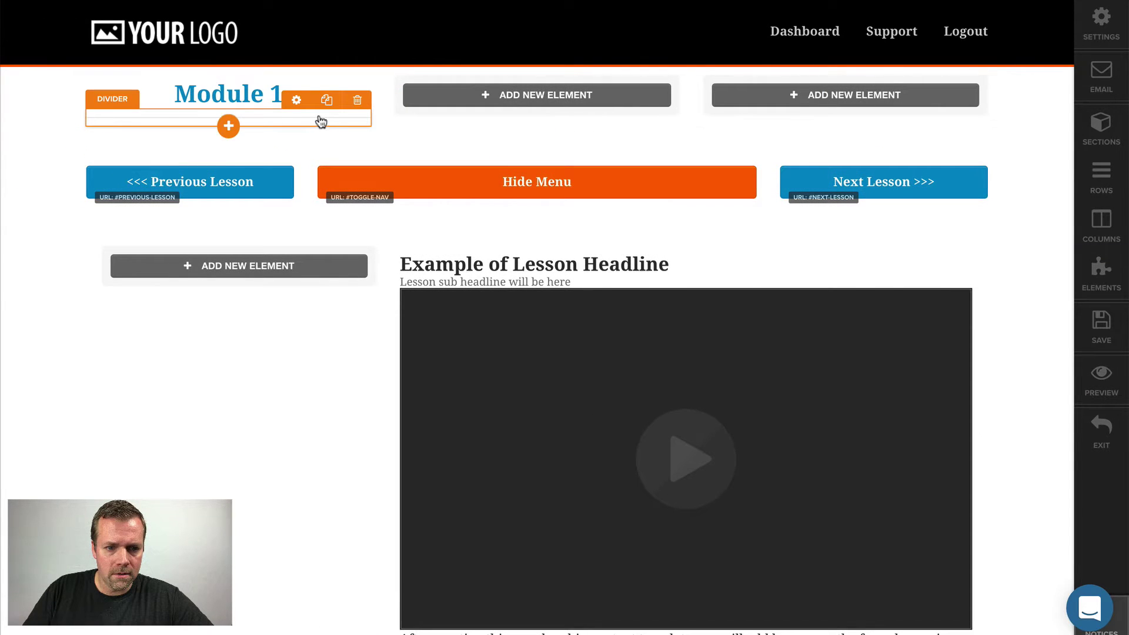
pyautogui.click(229, 126)
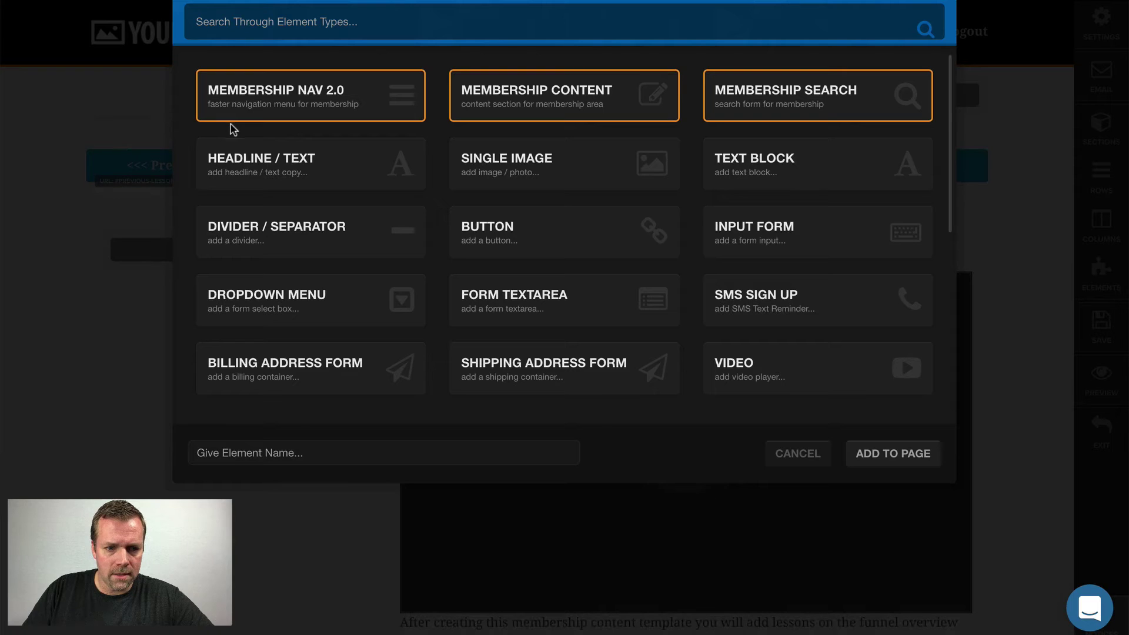
pyautogui.click(294, 161)
pyautogui.tripleClick(249, 152)
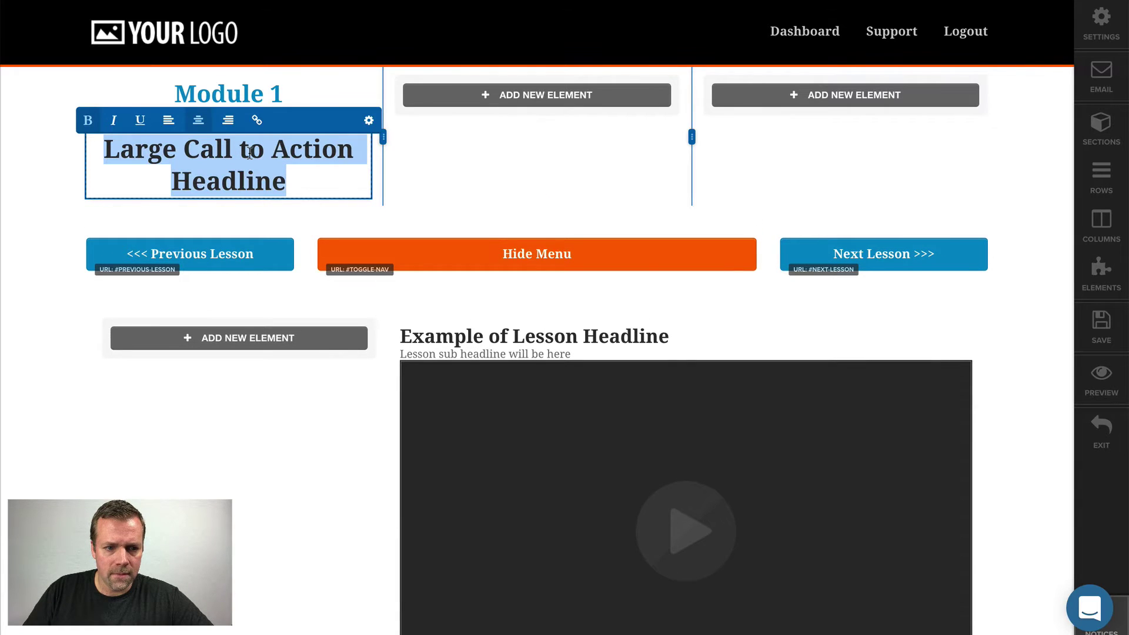
pyautogui.click(88, 120)
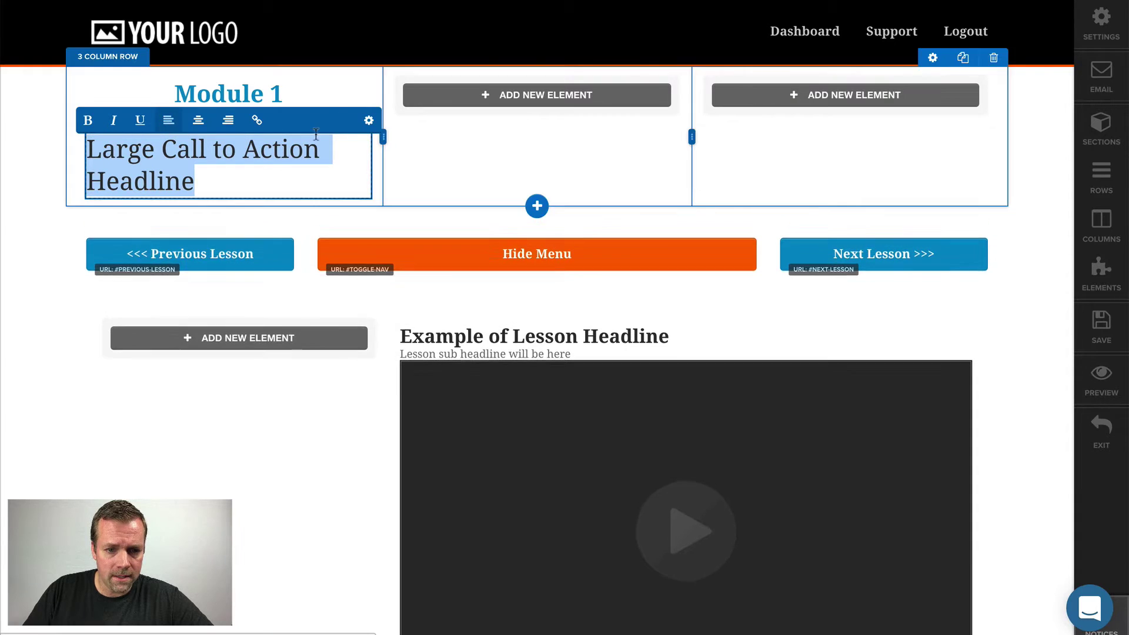
pyautogui.write('Le')
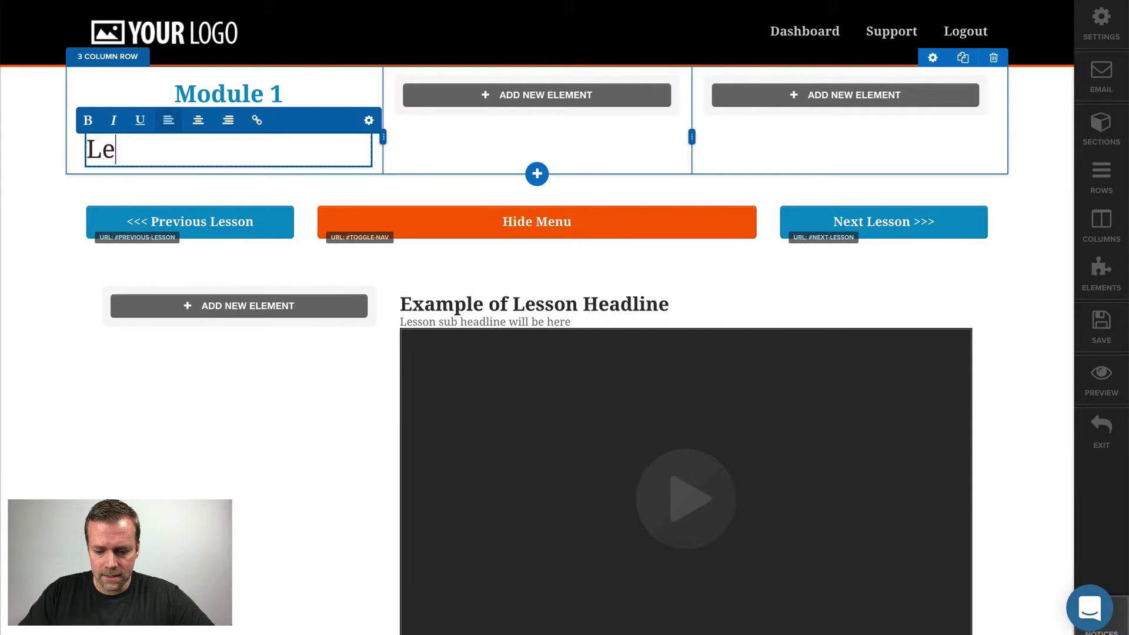
pyautogui.write('sson 1')
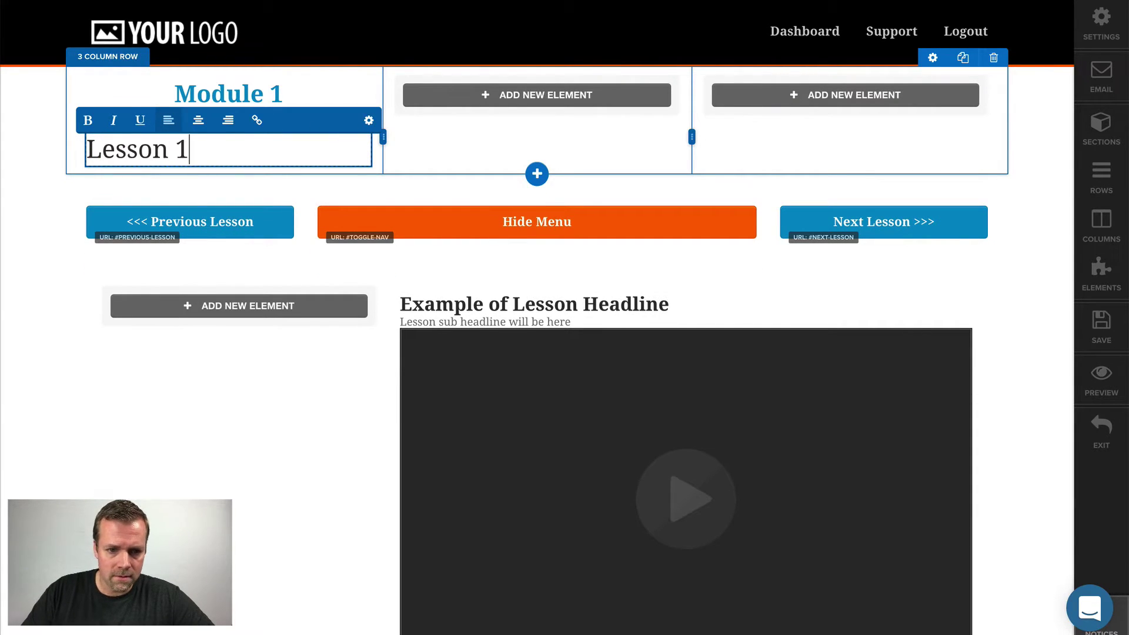
# Step: Set the "Lesson 1" headline's font size to 16 px and its text color to #ff6600
pyautogui.click(368, 119)
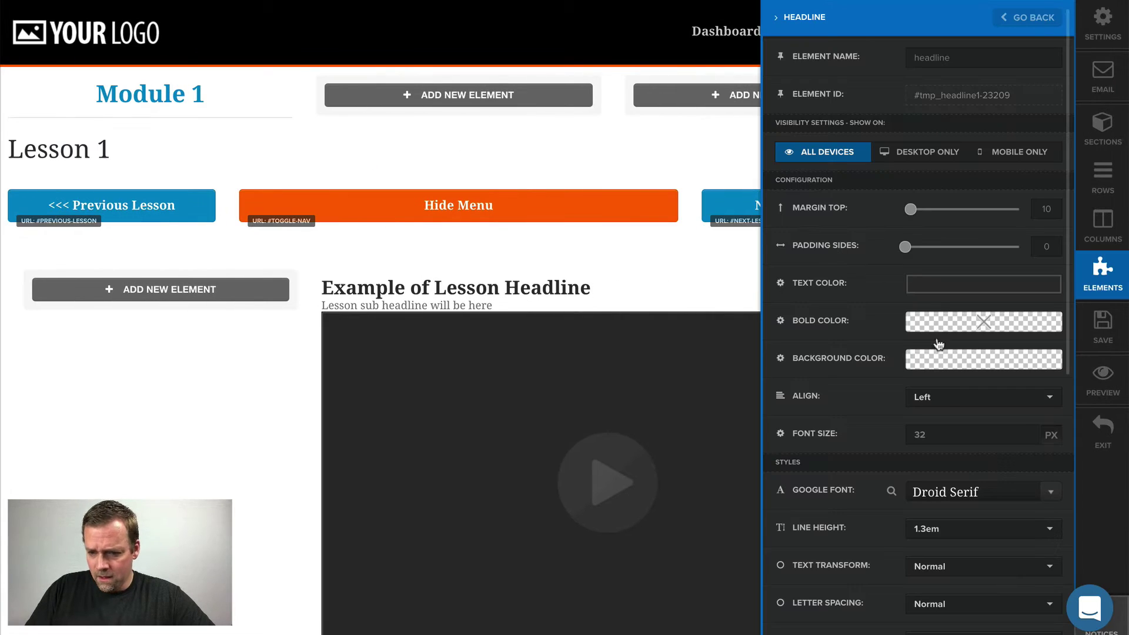
pyautogui.click(960, 436)
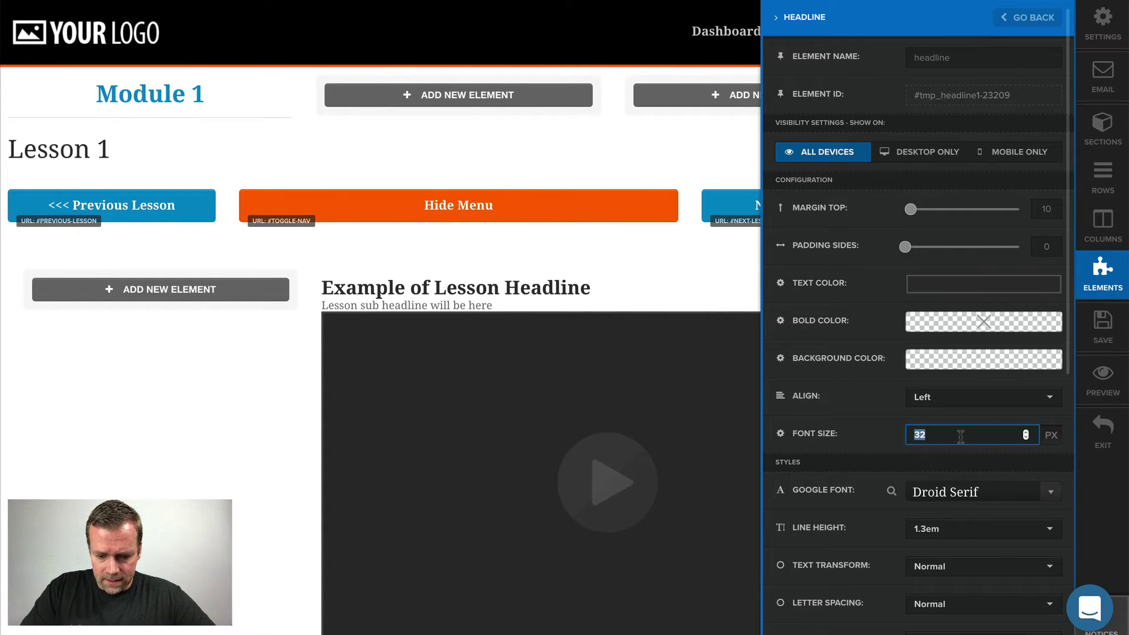
pyautogui.write('16')
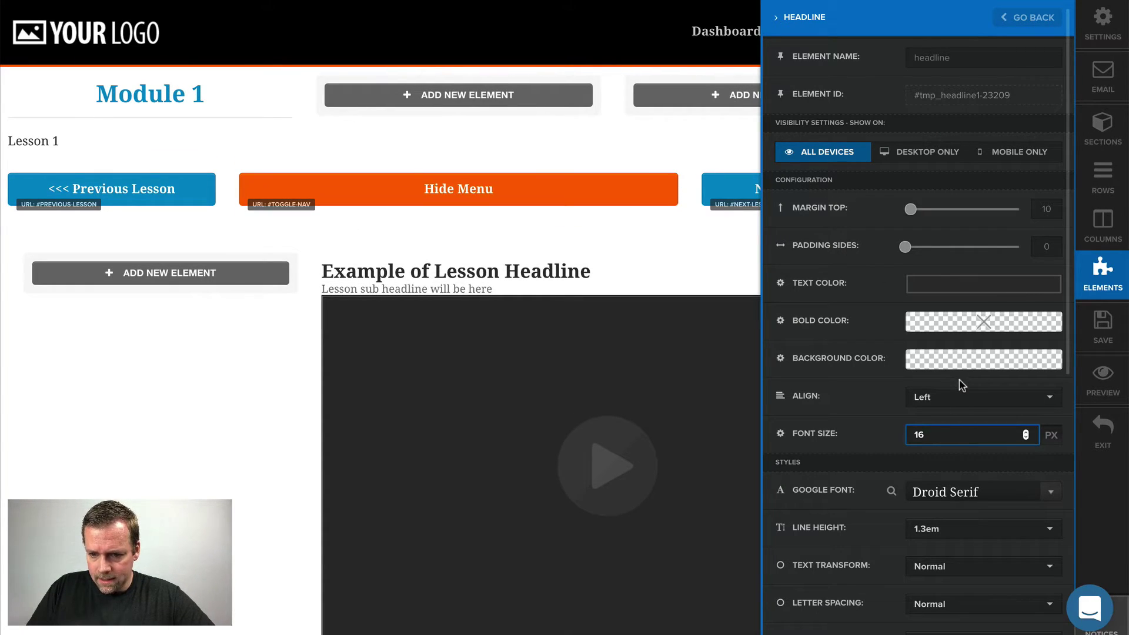
pyautogui.click(963, 287)
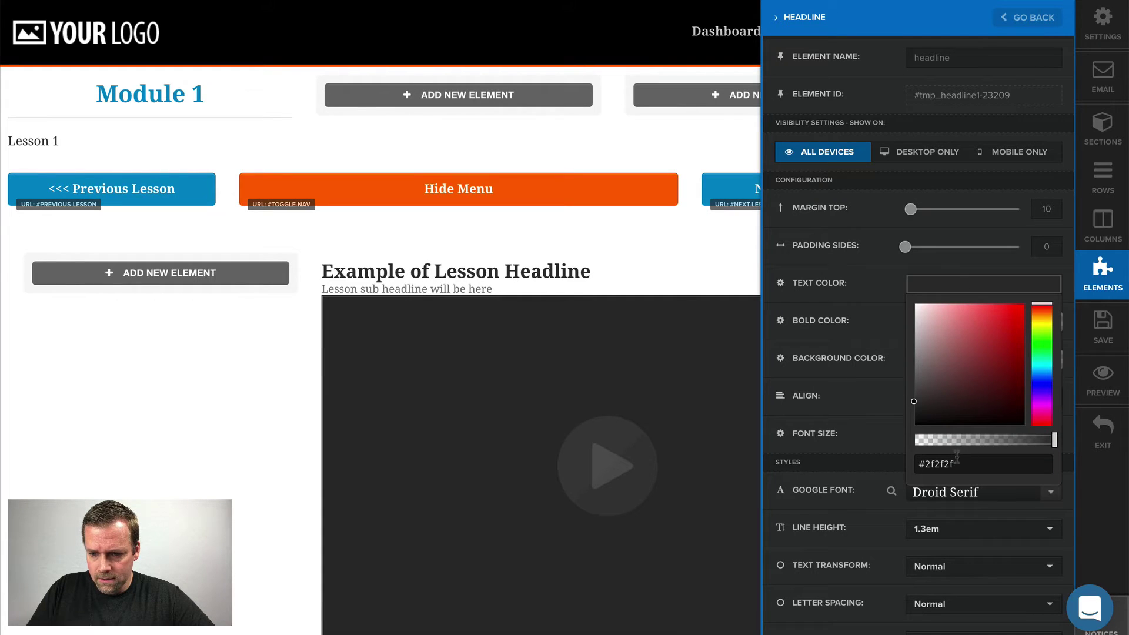
pyautogui.click(958, 463)
pyautogui.doubleClick(958, 462)
pyautogui.write('ff')
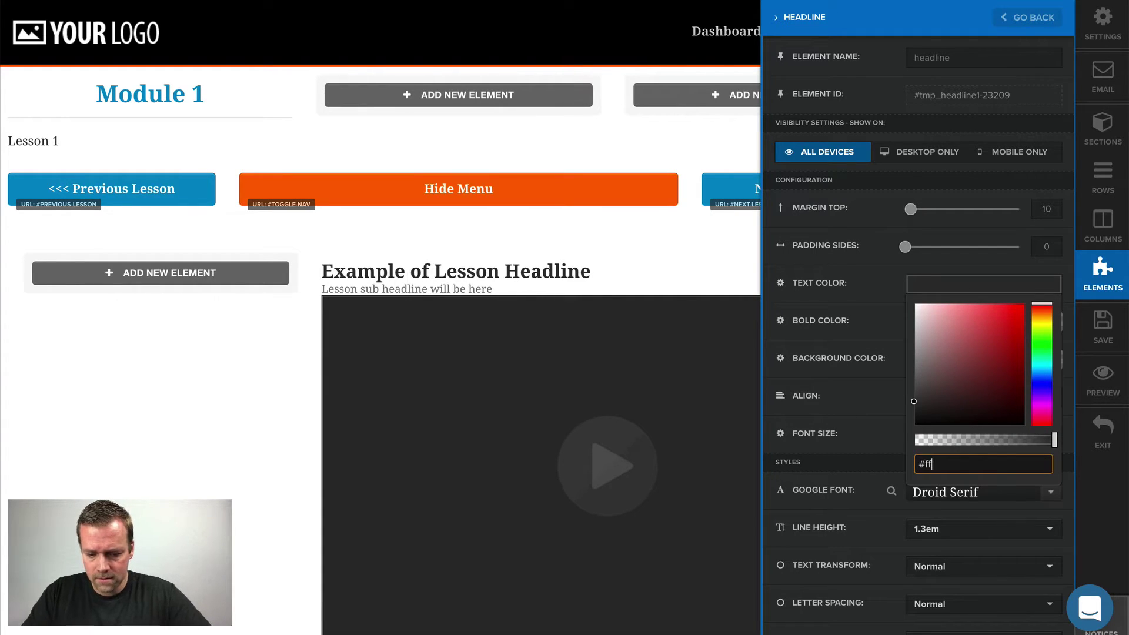
pyautogui.write('6600')
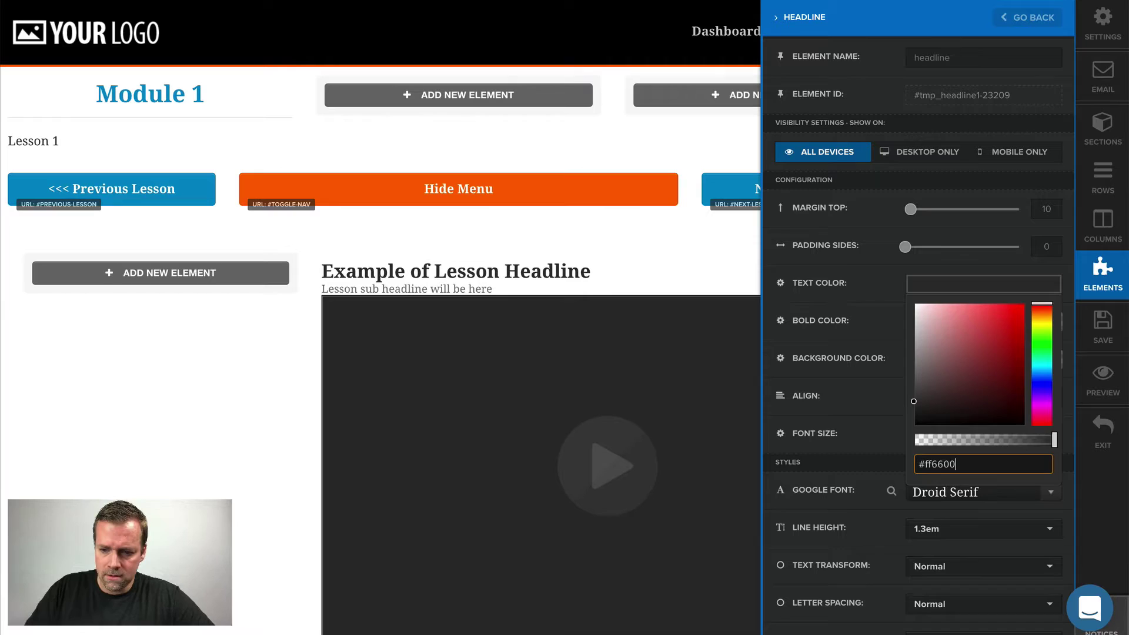
pyautogui.click(888, 438)
# Step: Give the "Lesson 1" headline the Asterisks Icon and close its settings
pyautogui.scroll(-4, 888, 438)
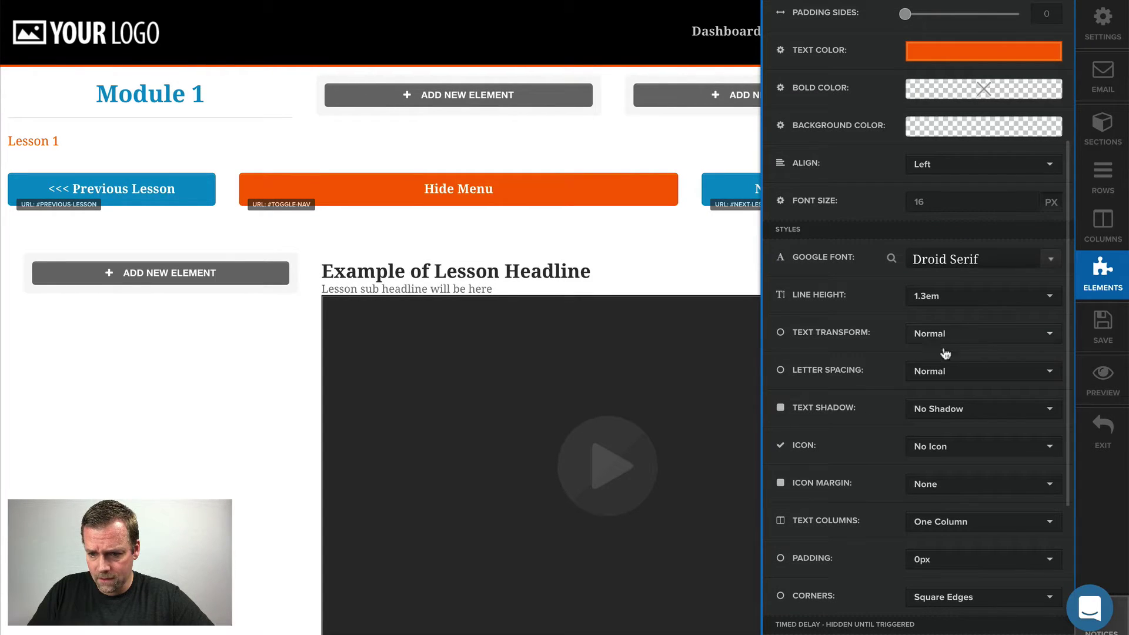
pyautogui.click(955, 447)
pyautogui.click(960, 543)
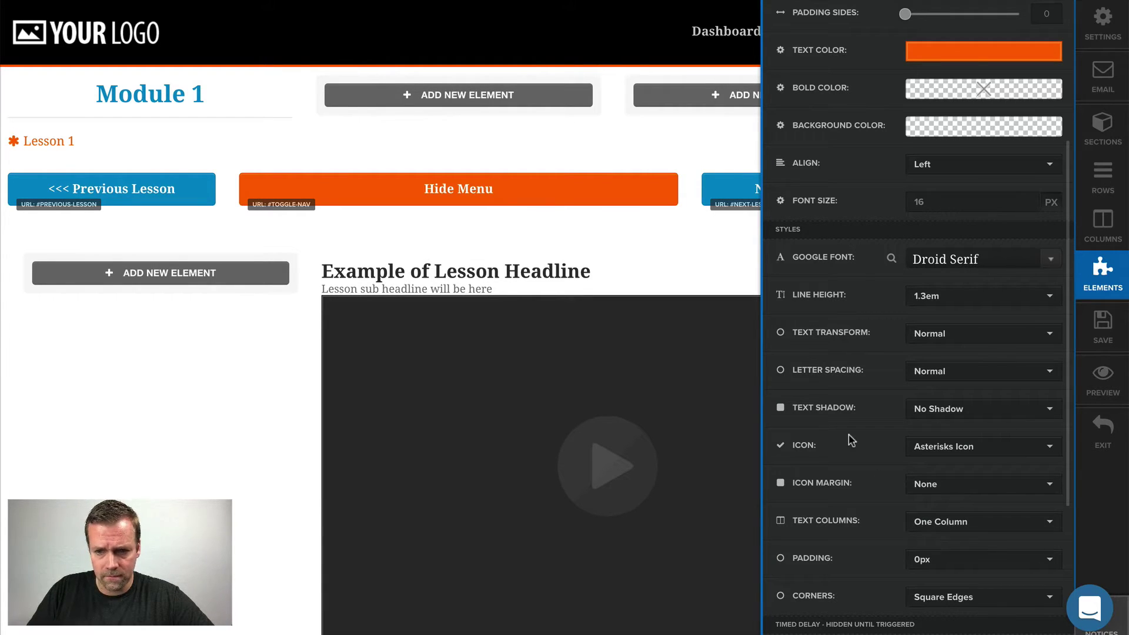
pyautogui.scroll(5, 851, 437)
pyautogui.click(371, 139)
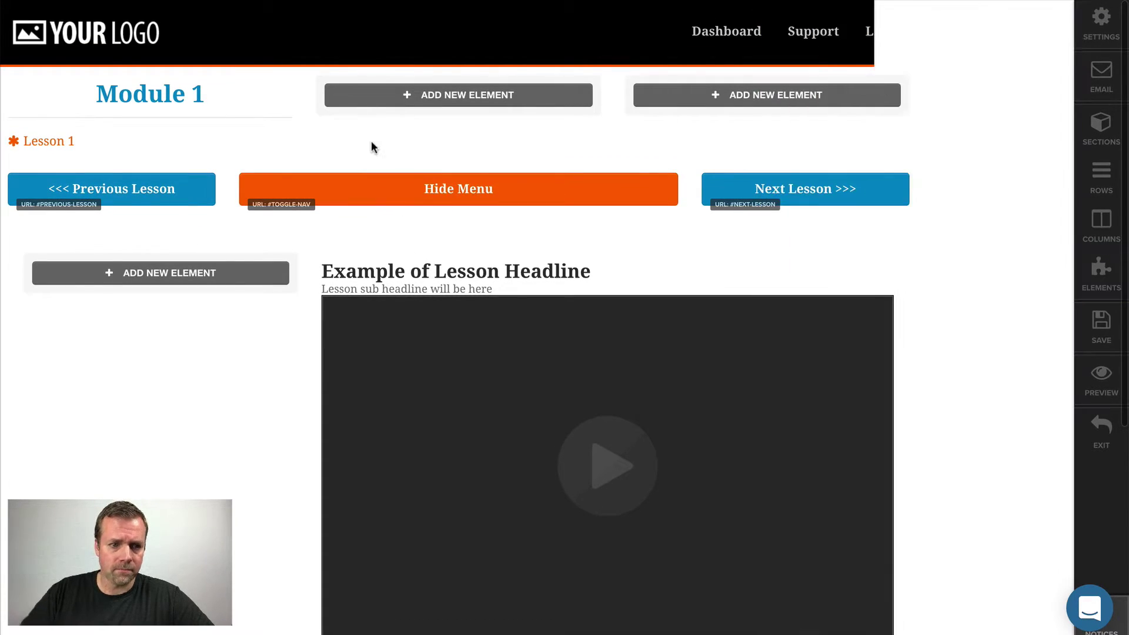
# Step: Set the top margin of the "Lesson 1" headline to 0 and close its settings
pyautogui.moveTo(200, 141)
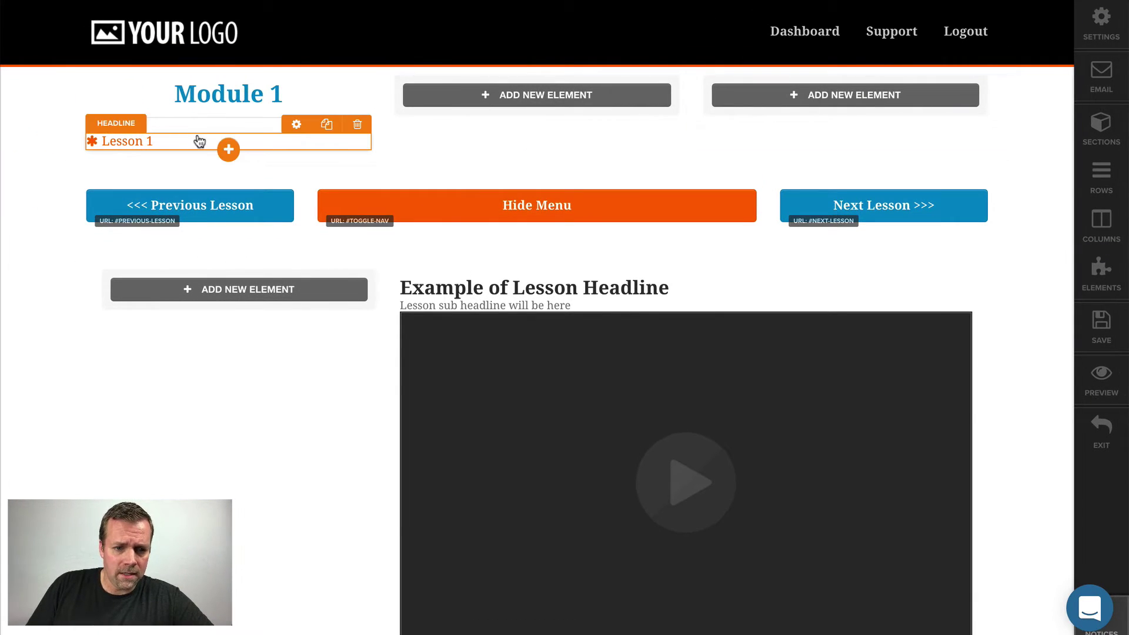
pyautogui.click(296, 124)
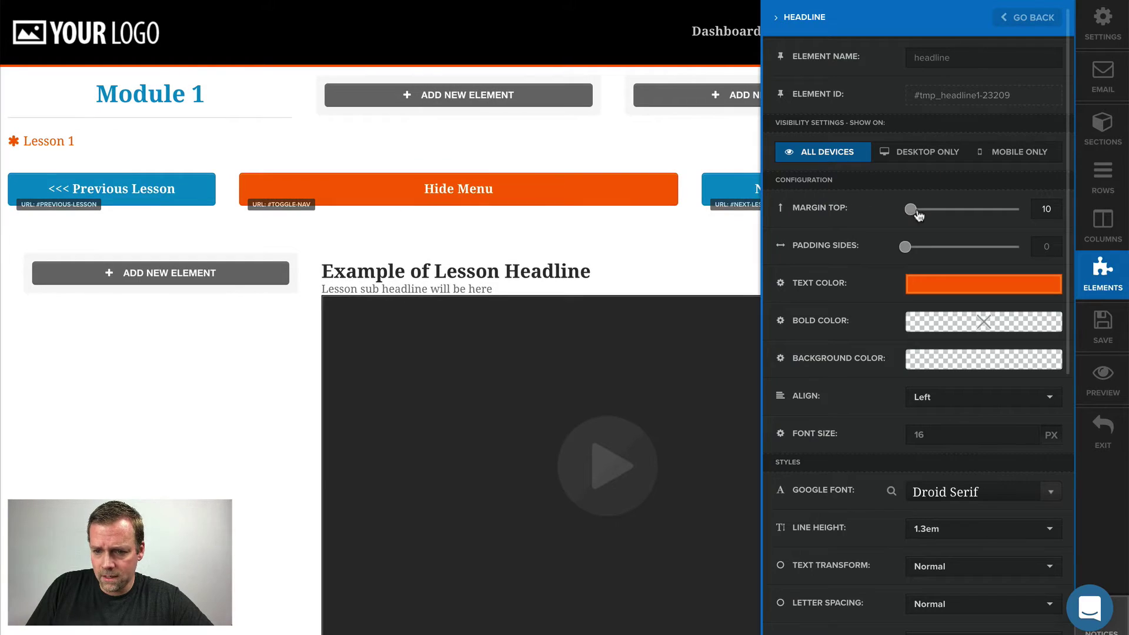
pyautogui.moveTo(912, 215); pyautogui.dragTo(904, 210)
pyautogui.click(238, 139)
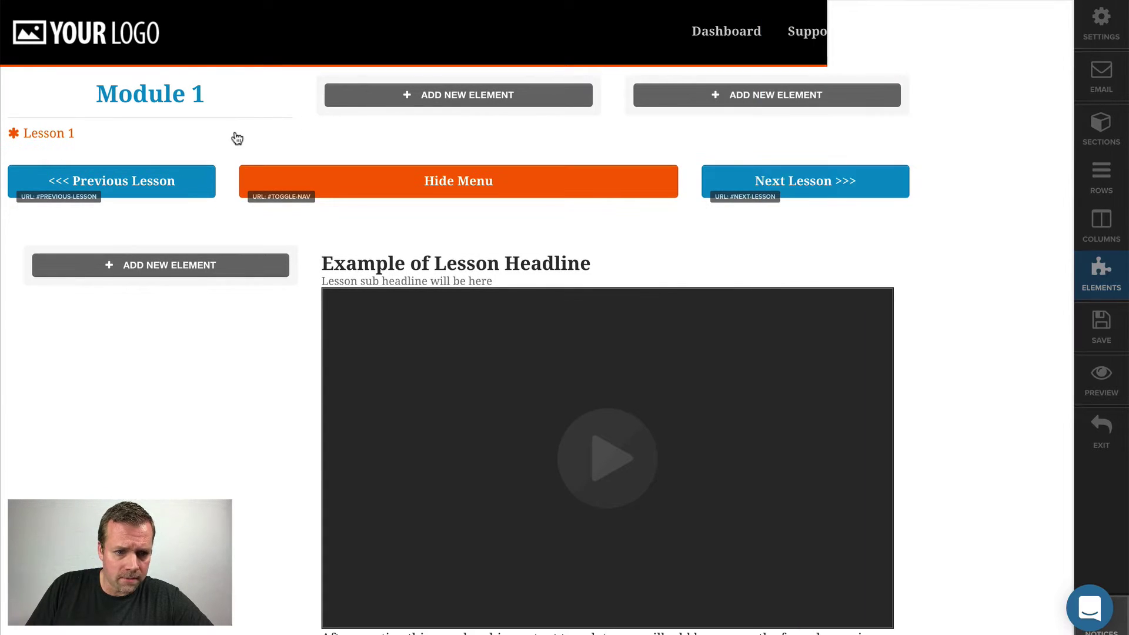
# Step: Duplicate the "Lesson 1" headline under Module 1 and remove the extra space before the copy's text
pyautogui.moveTo(305, 140)
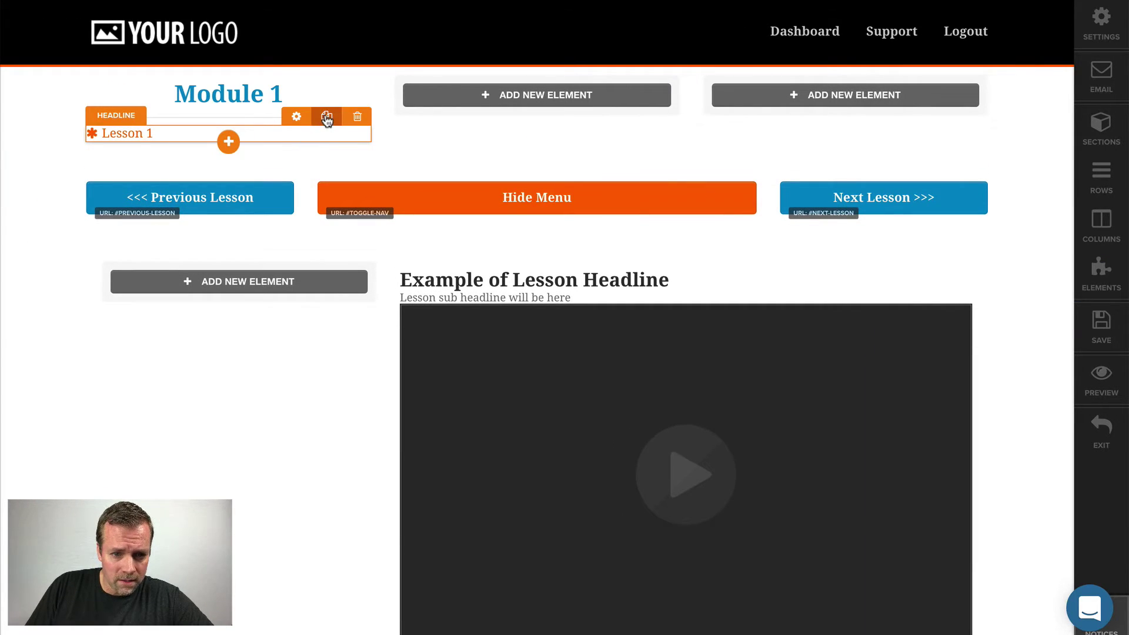
pyautogui.click(326, 117)
pyautogui.click(320, 150)
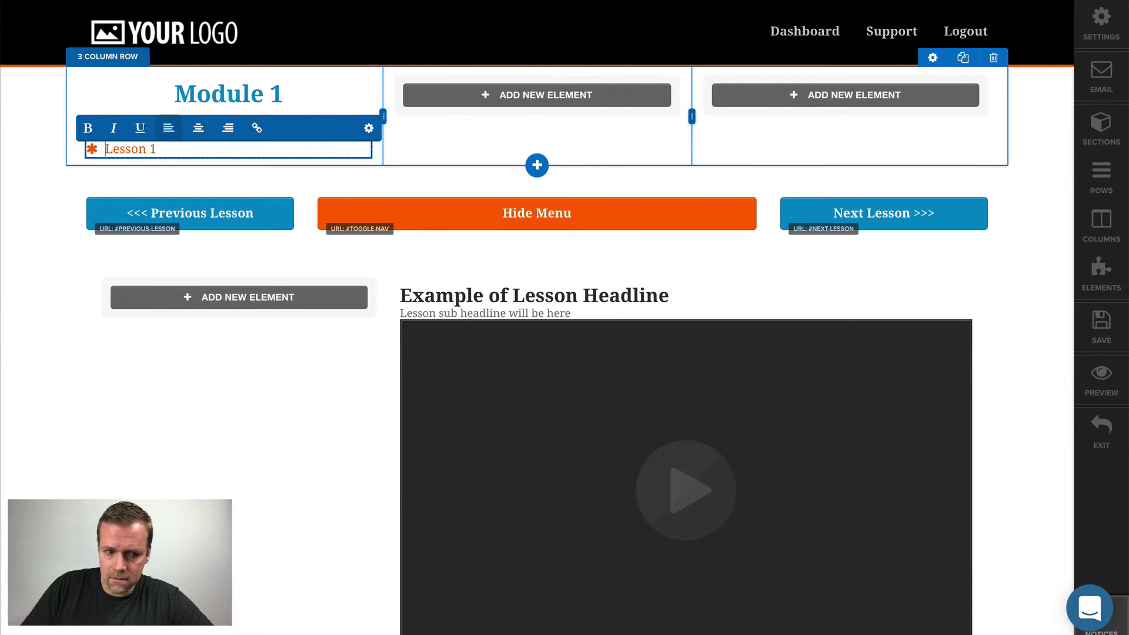
pyautogui.click(115, 161)
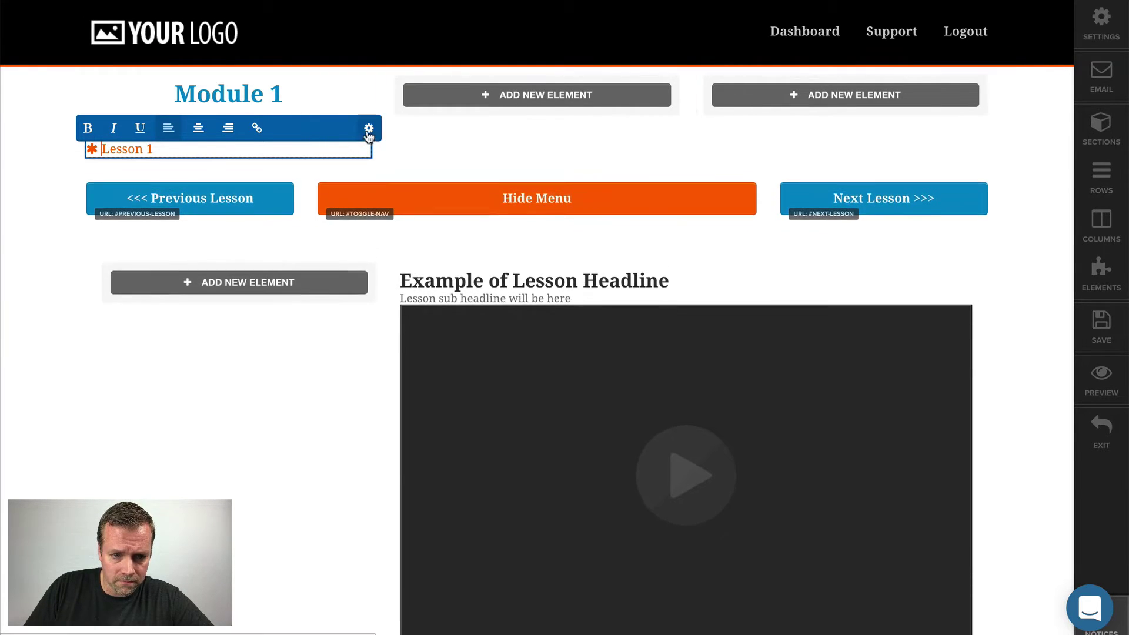
# Step: Set the top margin of the second "Lesson 1" headline to 5 and close its settings
pyautogui.click(368, 128)
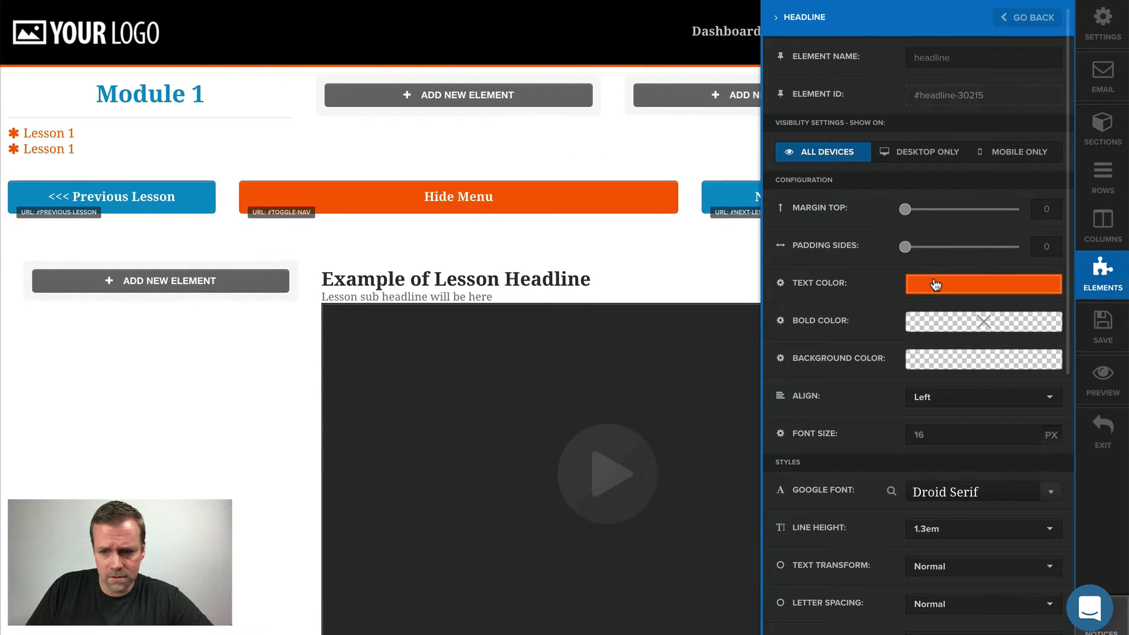
pyautogui.write('5')
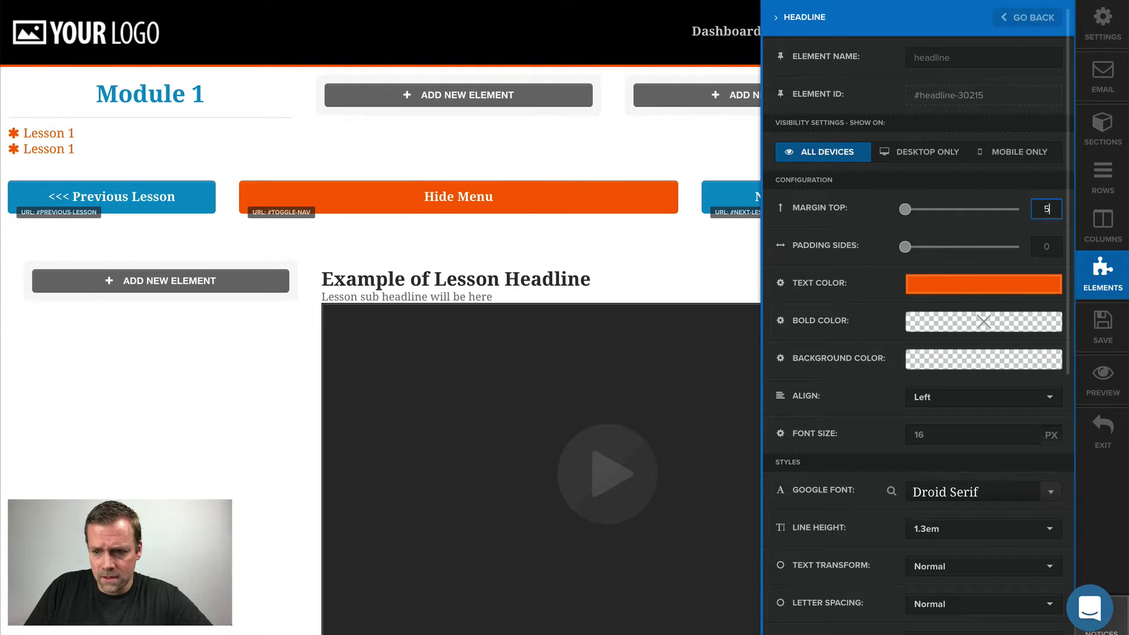
pyautogui.click(223, 145)
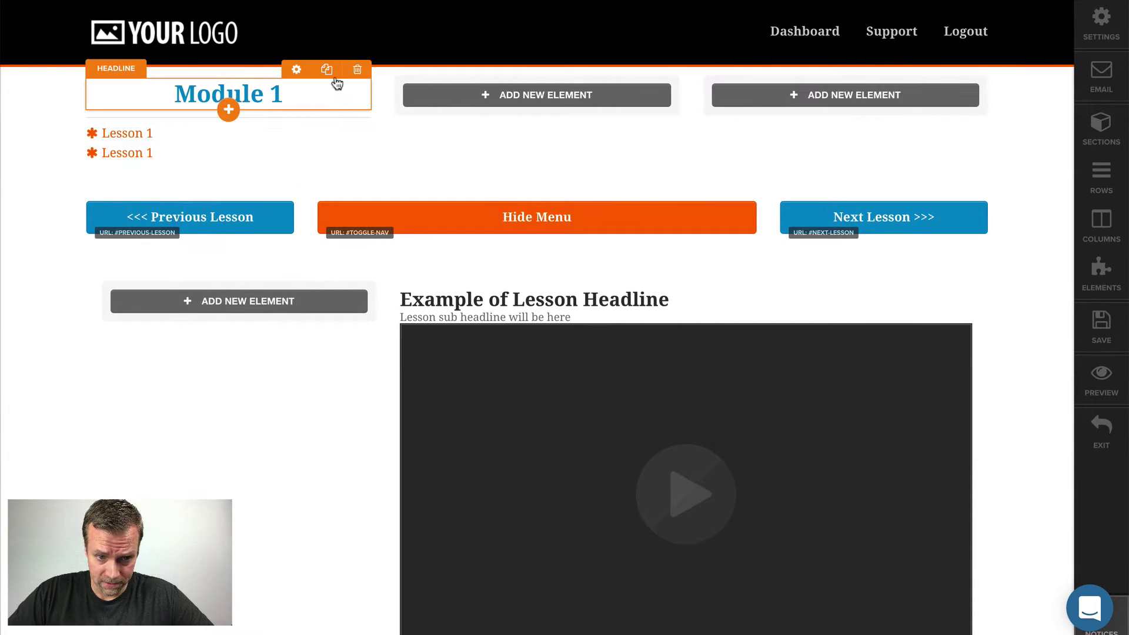
# Step: Duplicate the "Module 1" headline twice and move one copy into the second column and one into the third
pyautogui.click(326, 69)
pyautogui.click(326, 69)
pyautogui.moveTo(310, 135); pyautogui.dragTo(547, 89)
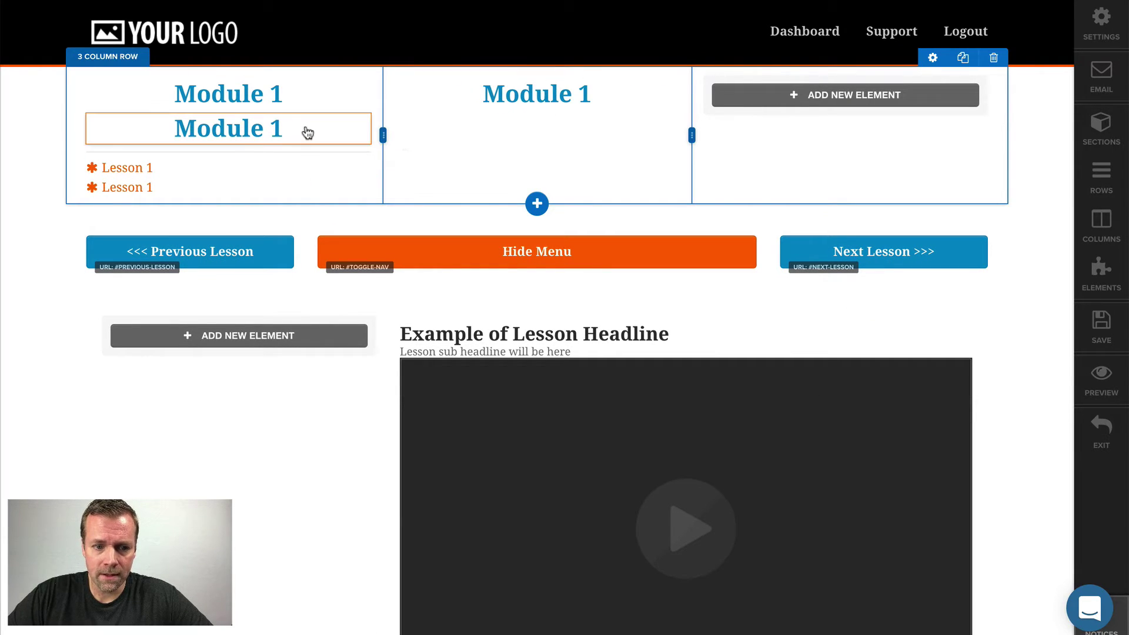
pyautogui.moveTo(307, 133); pyautogui.dragTo(802, 95)
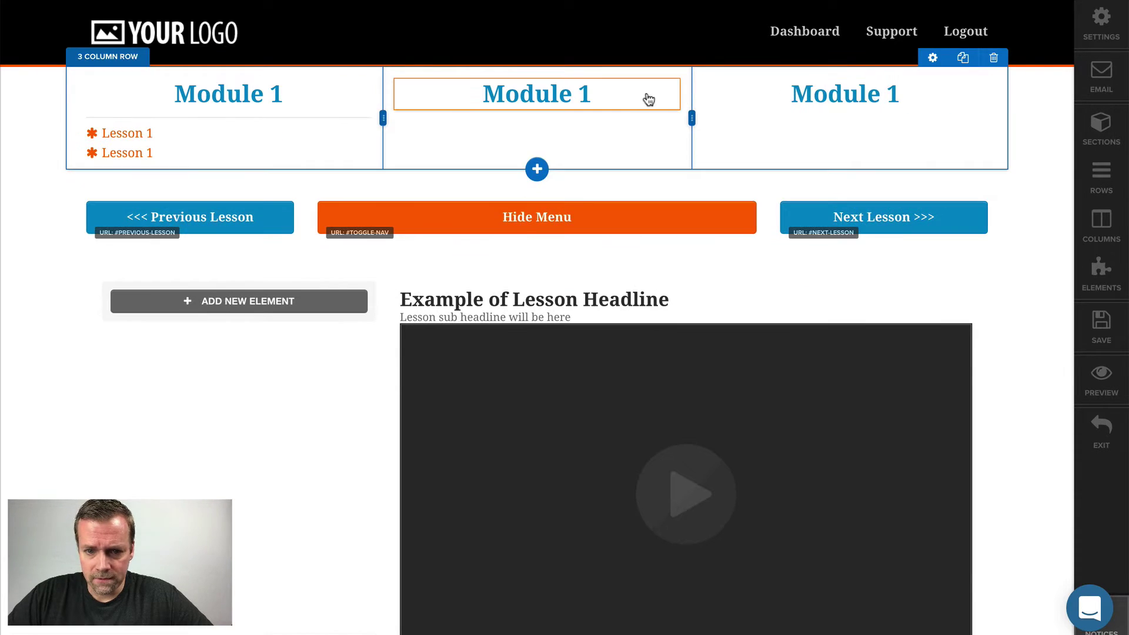
# Step: Rename the second column's headline "Module 2" and the third column's headline "Module 3"
pyautogui.click(620, 94)
pyautogui.press('BackSpace')
pyautogui.write('2')
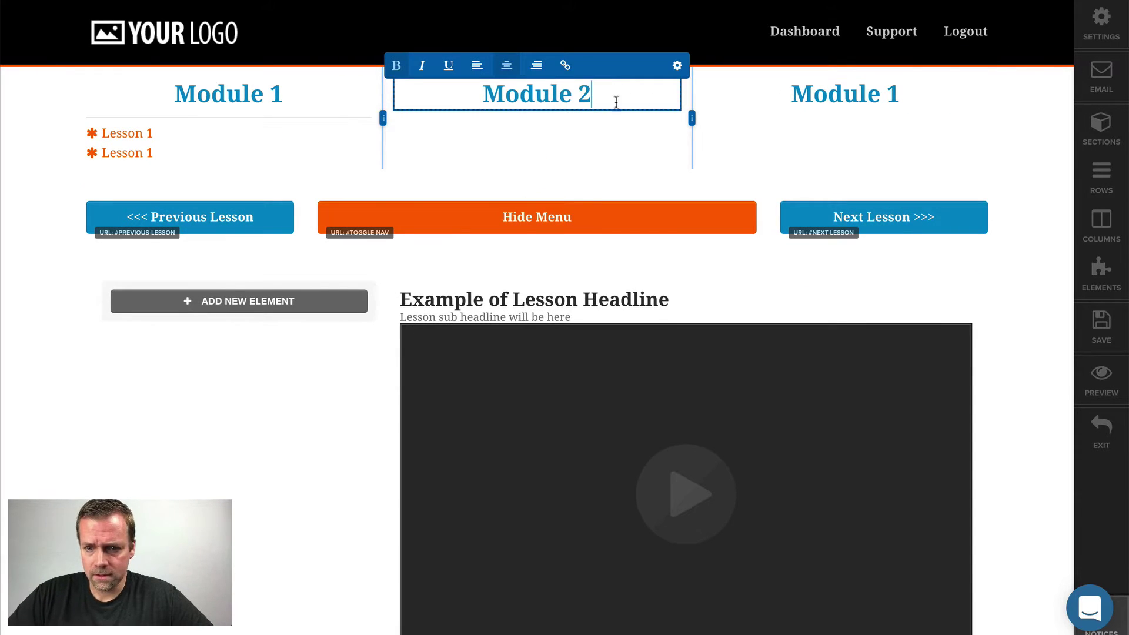
pyautogui.click(903, 94)
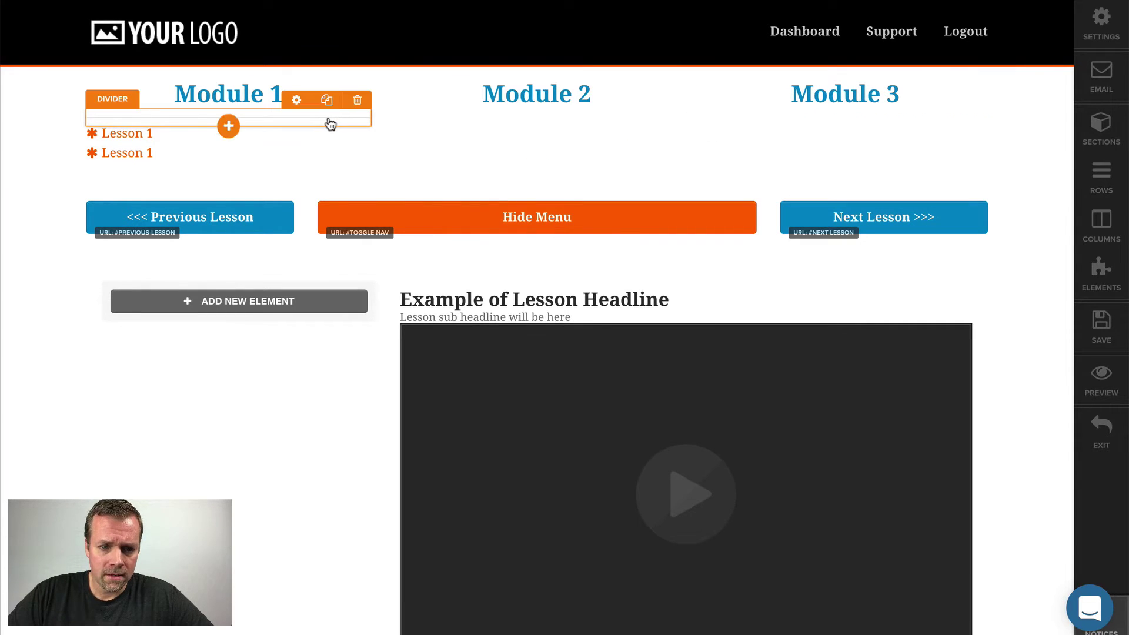
# Step: Duplicate the divider under Module 1 twice and place one copy below "Module 2" and one below "Module 3"
pyautogui.click(326, 103)
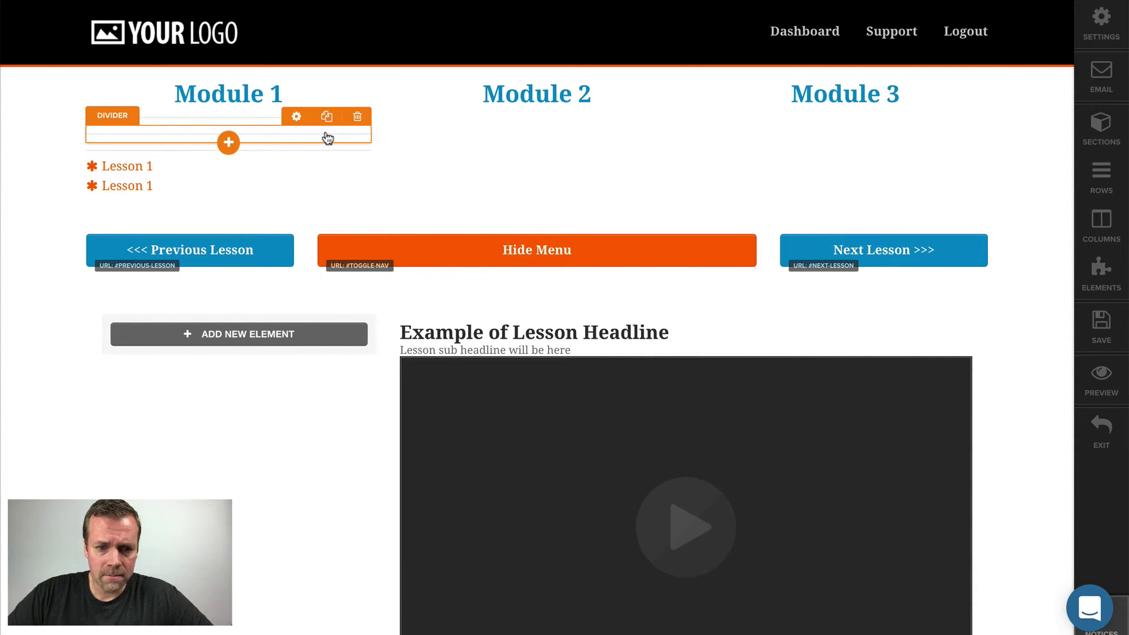
pyautogui.moveTo(582, 95); pyautogui.dragTo(582, 128)
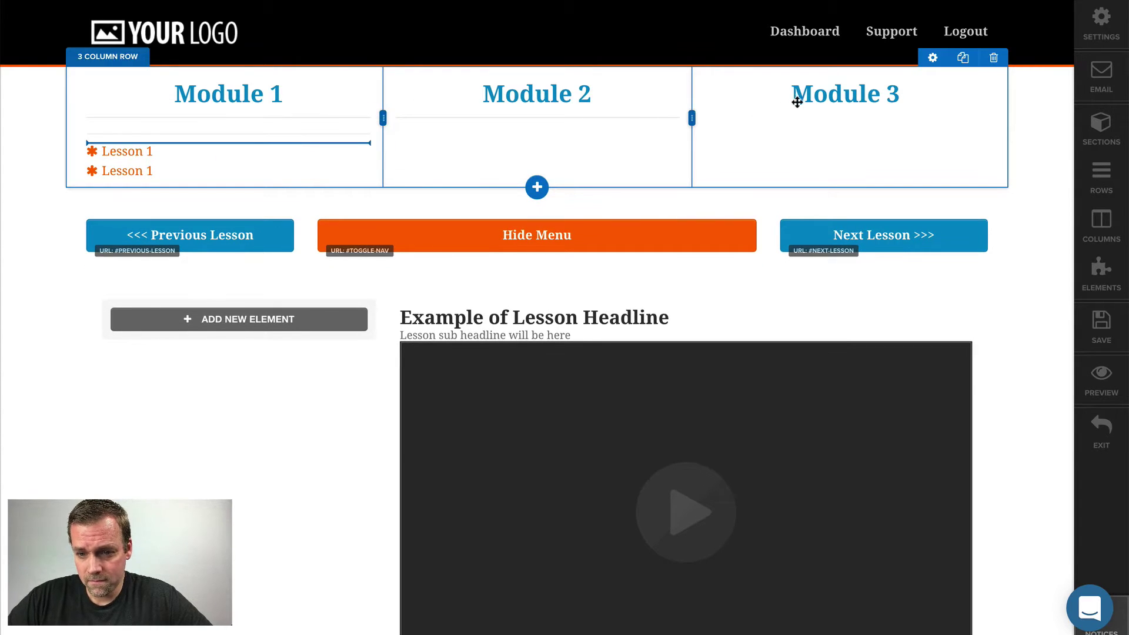
pyautogui.moveTo(796, 103); pyautogui.dragTo(820, 119)
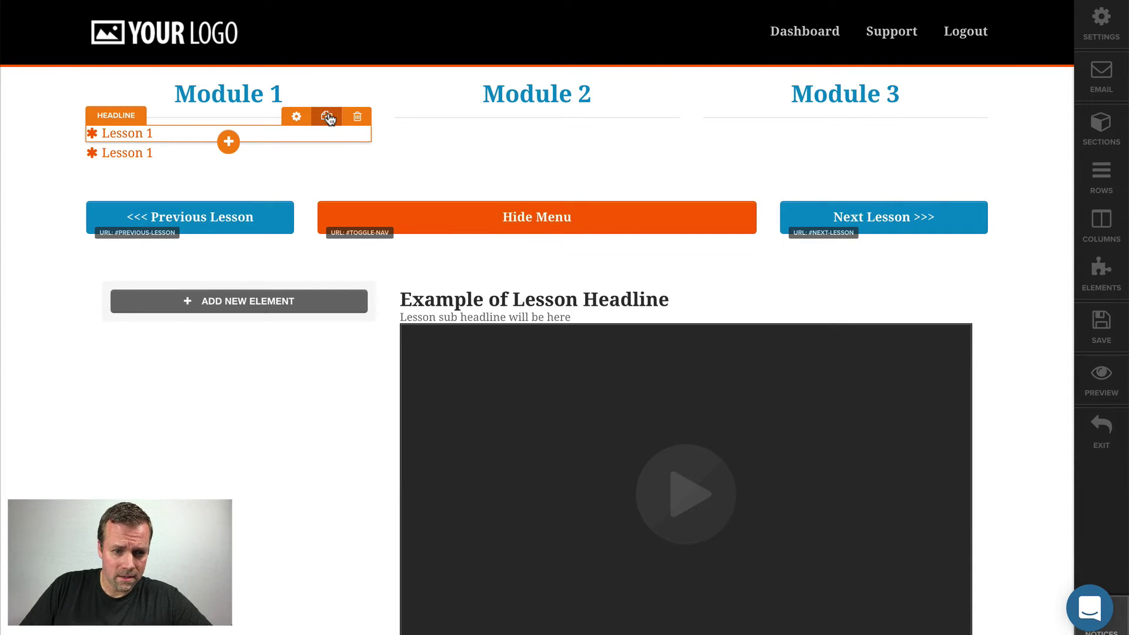
# Step: Duplicate the first "Lesson 1" headline twice and move the copies below the dividers of Module 2 and Module 3
pyautogui.click(327, 117)
pyautogui.click(327, 117)
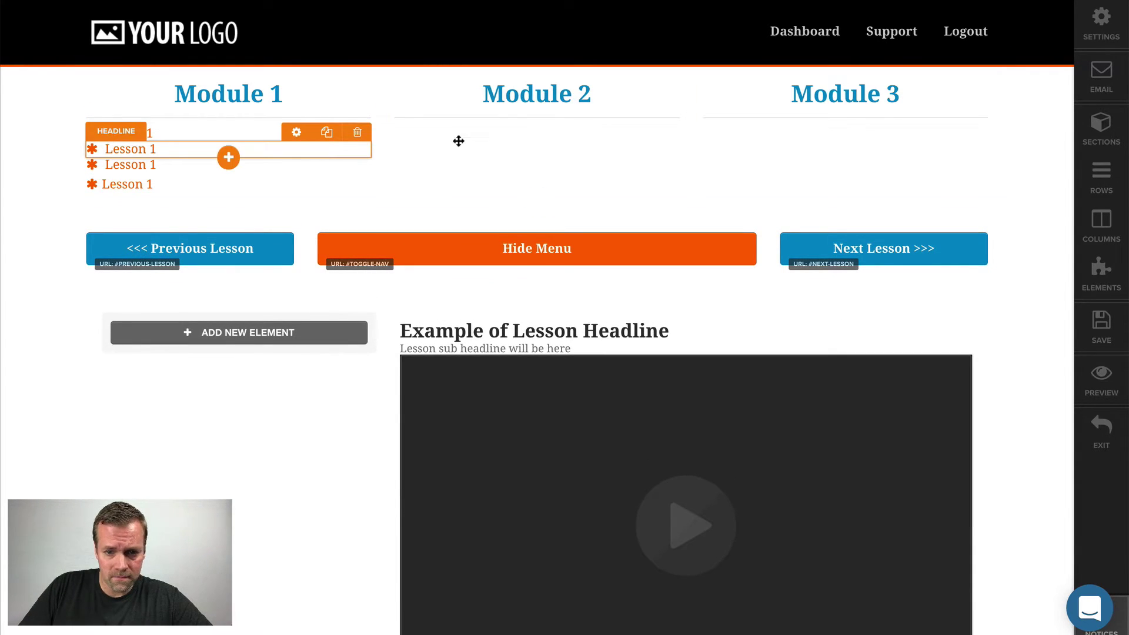
pyautogui.moveTo(459, 141); pyautogui.dragTo(541, 133)
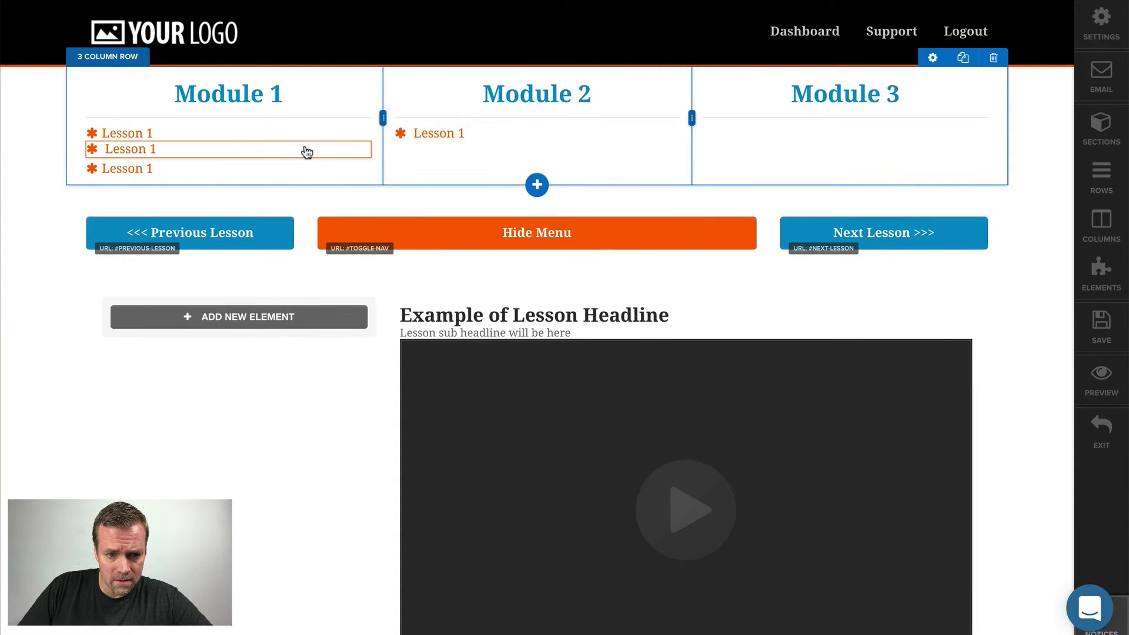
pyautogui.moveTo(306, 152); pyautogui.dragTo(817, 126)
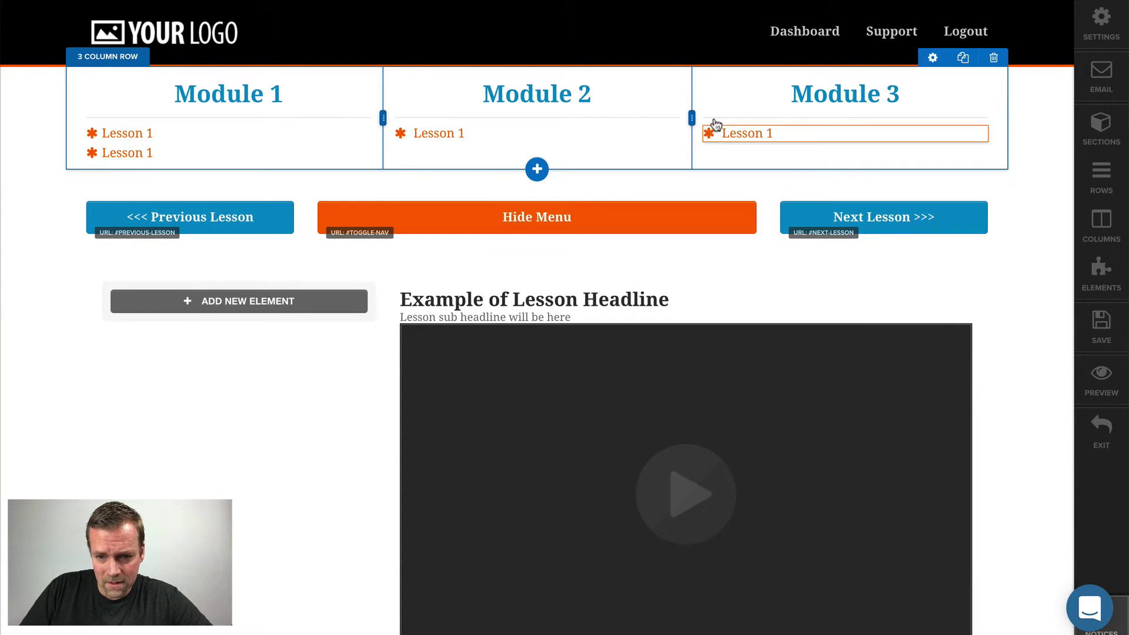
# Step: Remove the extra space before the "Lesson 1" text under Module 3 and under Module 2
pyautogui.click(717, 130)
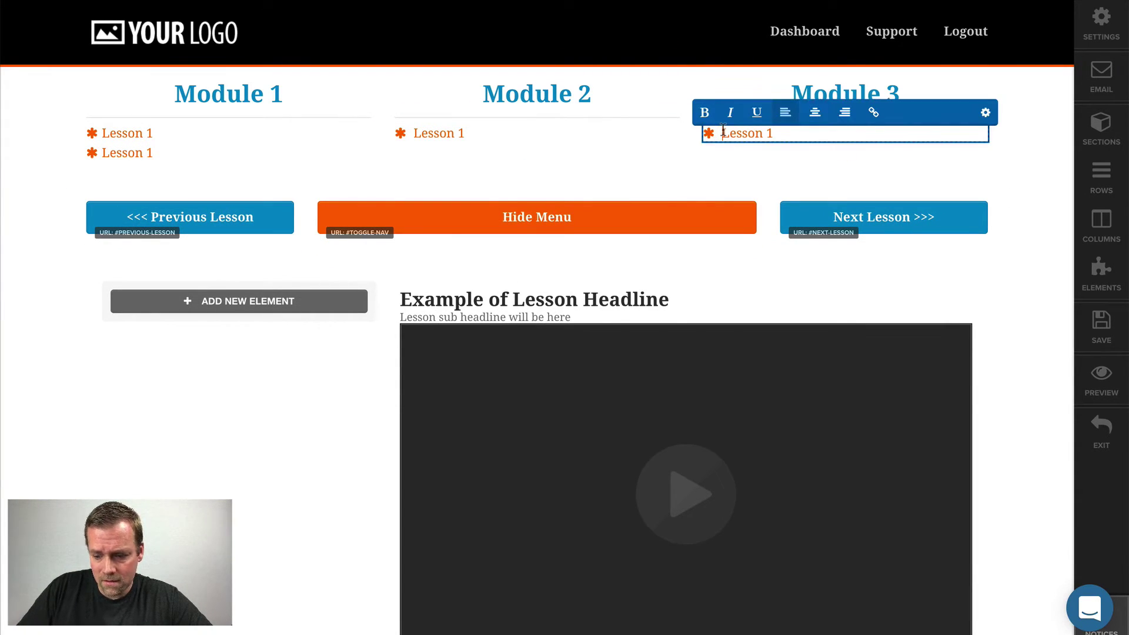
pyautogui.press('BackSpace')
pyautogui.click(415, 126)
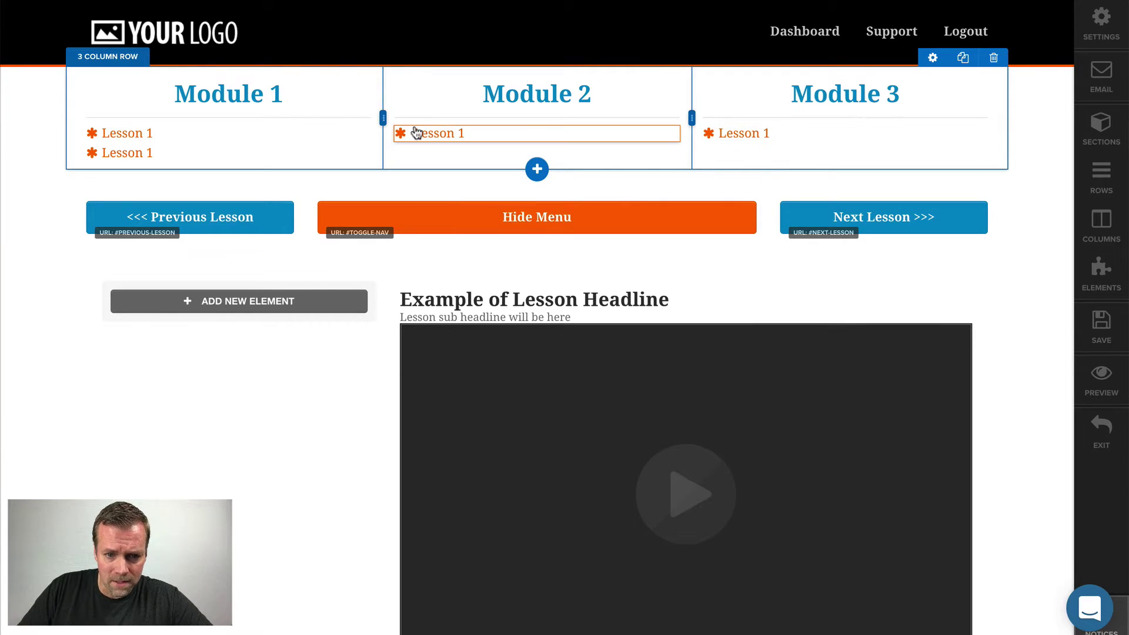
pyautogui.press('BackSpace')
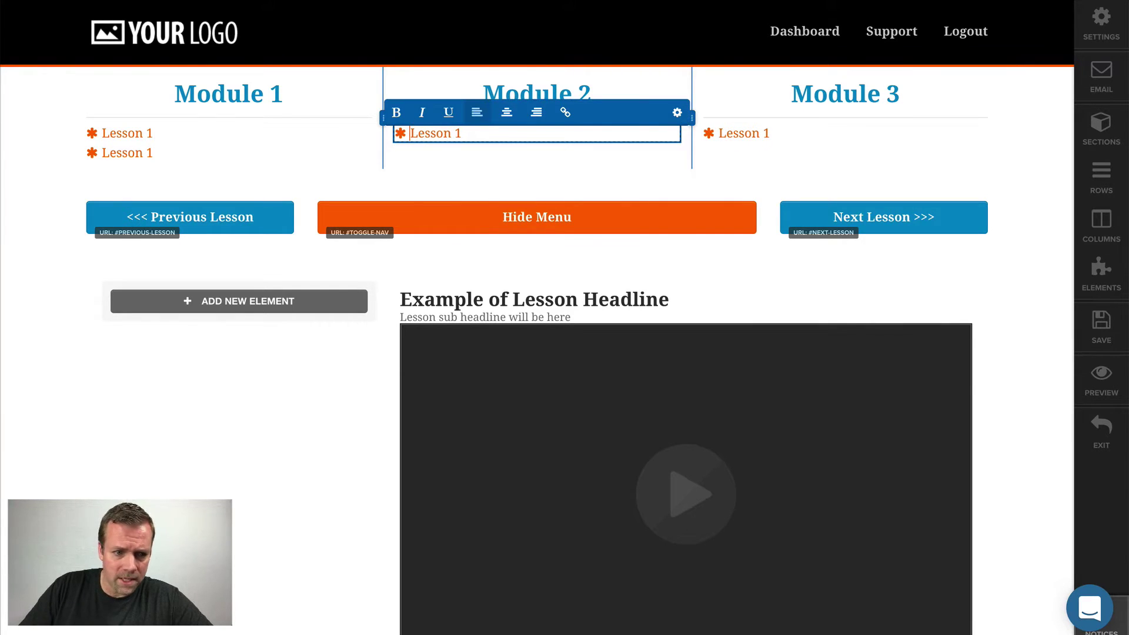
# Step: Duplicate the second "Lesson 1" headline under Module 1 twice, moving one copy below Module 2's lesson and renaming it "Lesson 2"
pyautogui.click(198, 150)
pyautogui.doubleClick(324, 141)
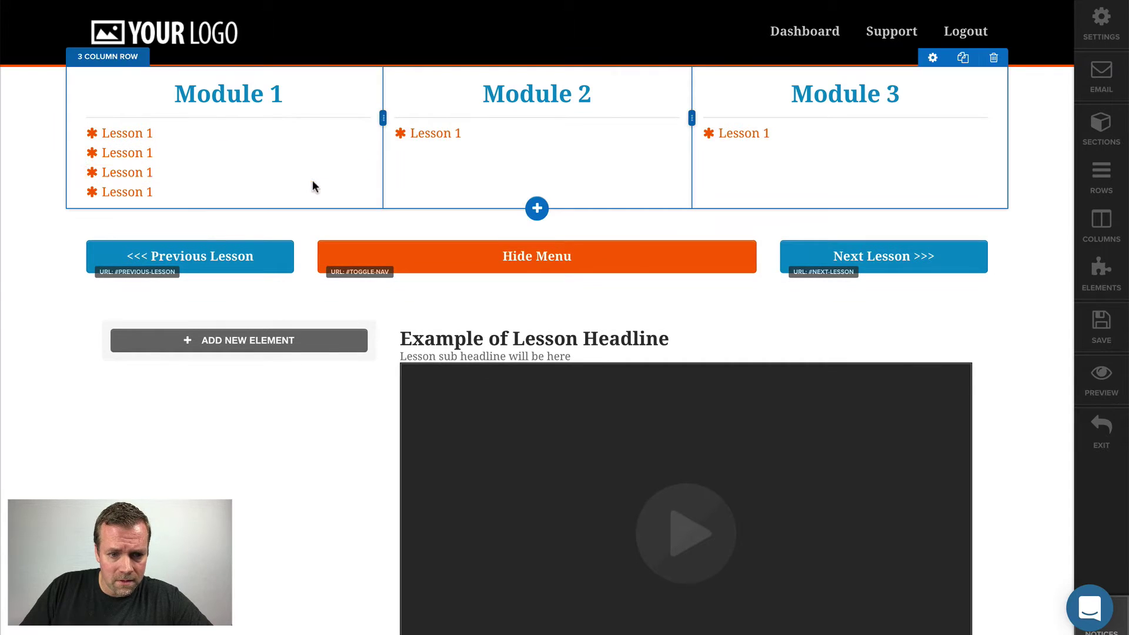
pyautogui.moveTo(446, 174); pyautogui.dragTo(504, 144)
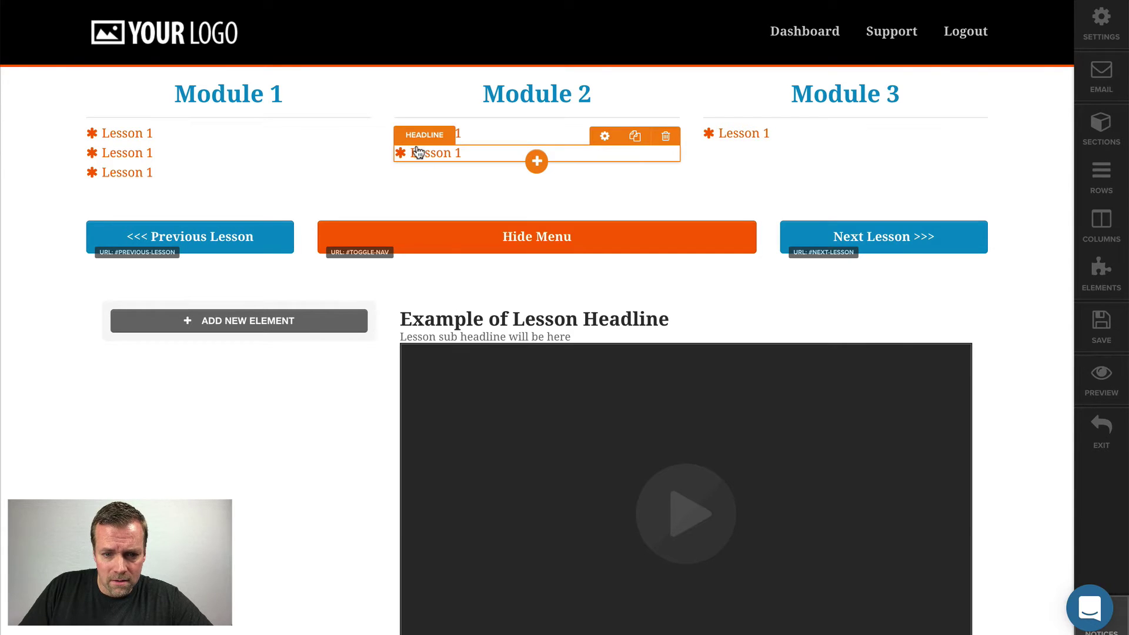
pyautogui.click(474, 152)
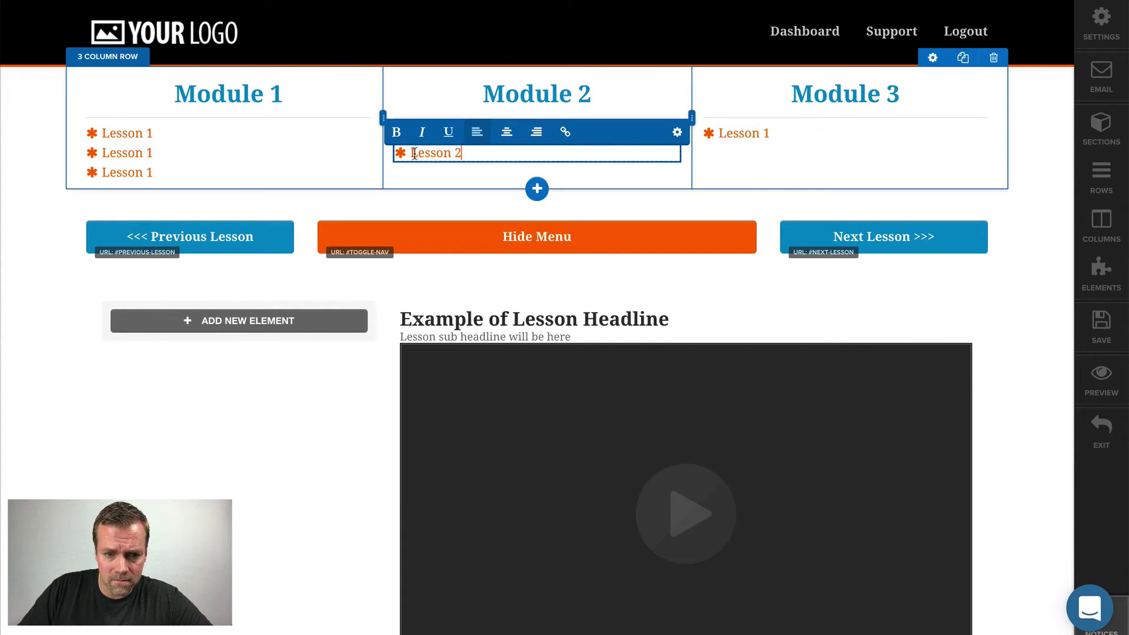
# Step: Move the spare lesson headline under Module 3 and rename the second lesson headlines of Module 3 and Module 1 "Lesson 2"
pyautogui.click(270, 175)
pyautogui.moveTo(265, 179); pyautogui.dragTo(771, 148)
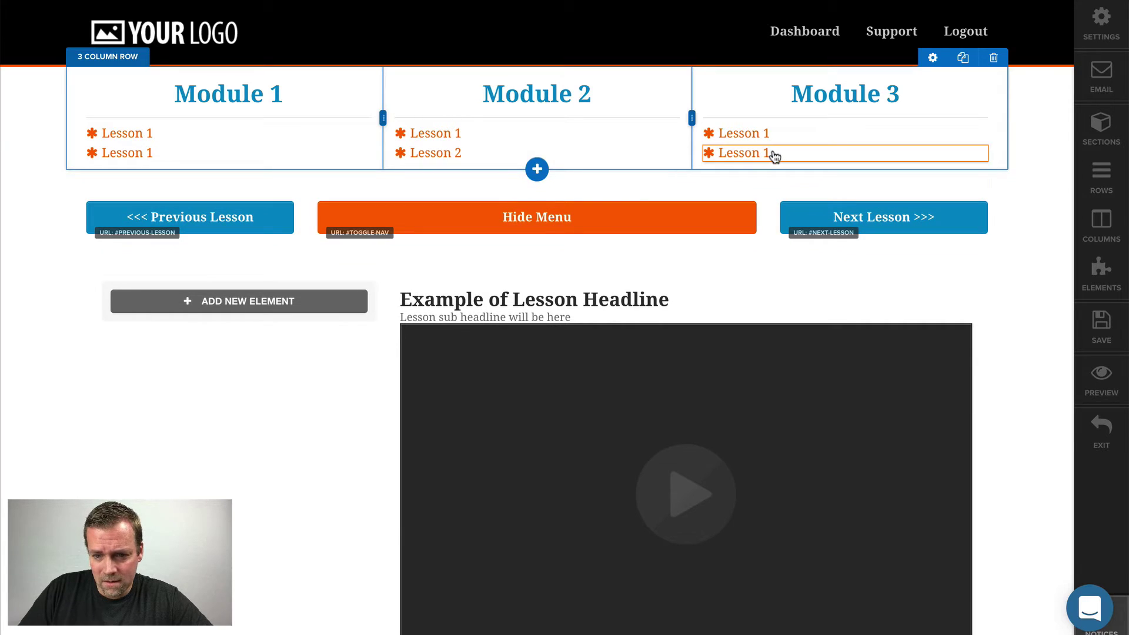
pyautogui.click(772, 152)
pyautogui.write('2')
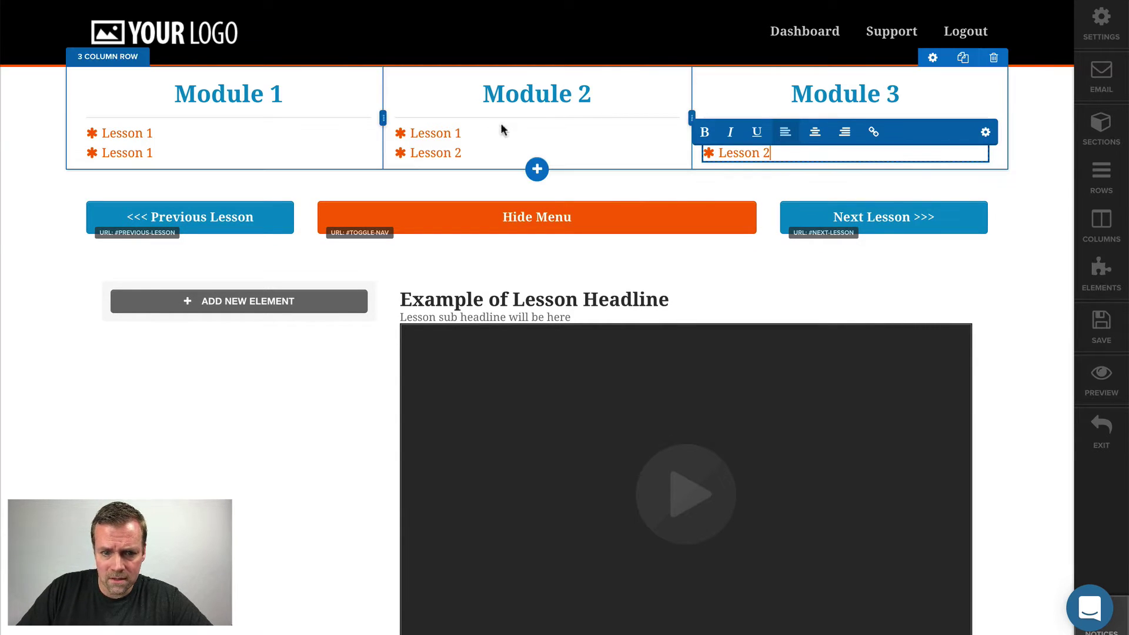
pyautogui.click(165, 154)
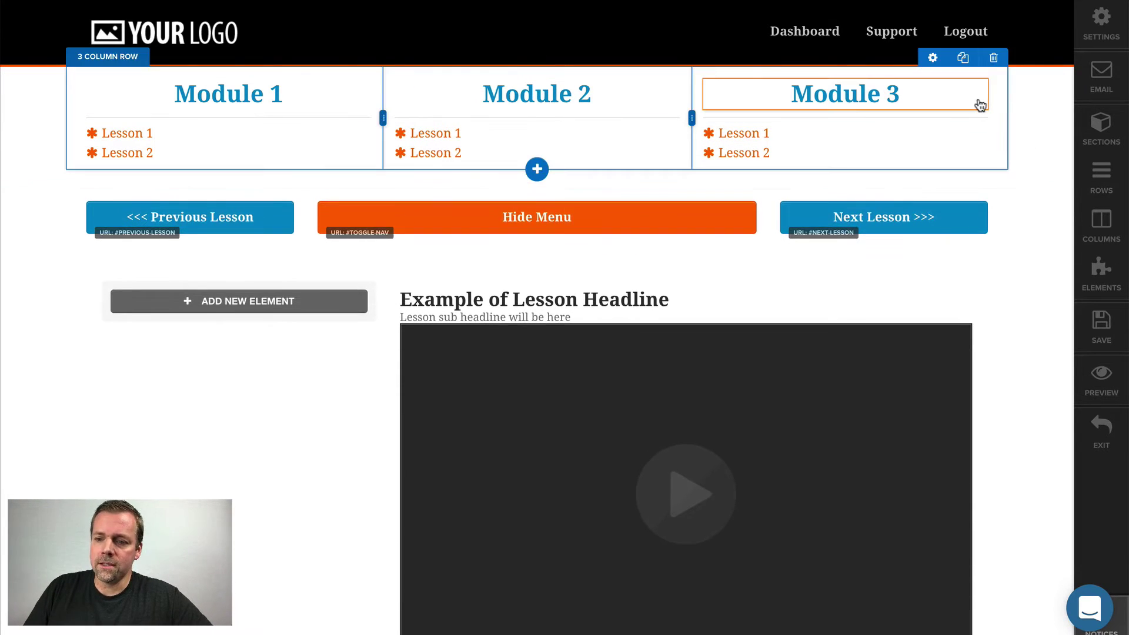
# Step: Try duplicating the 3 Column Row that holds the module menu, and delete the clone
pyautogui.click(1103, 176)
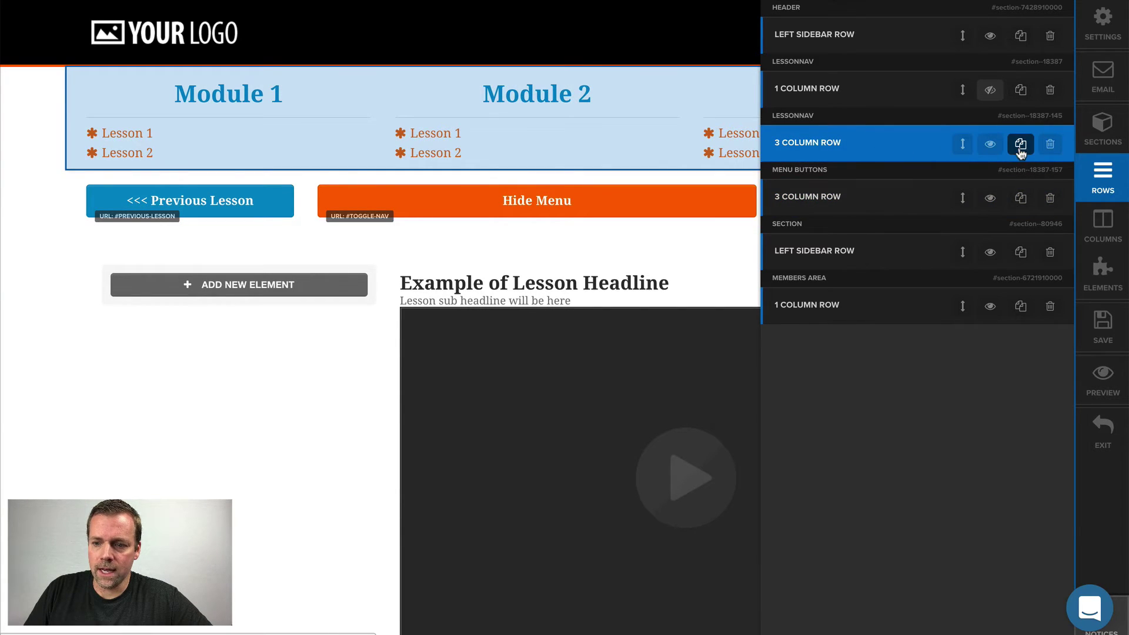
pyautogui.click(1020, 145)
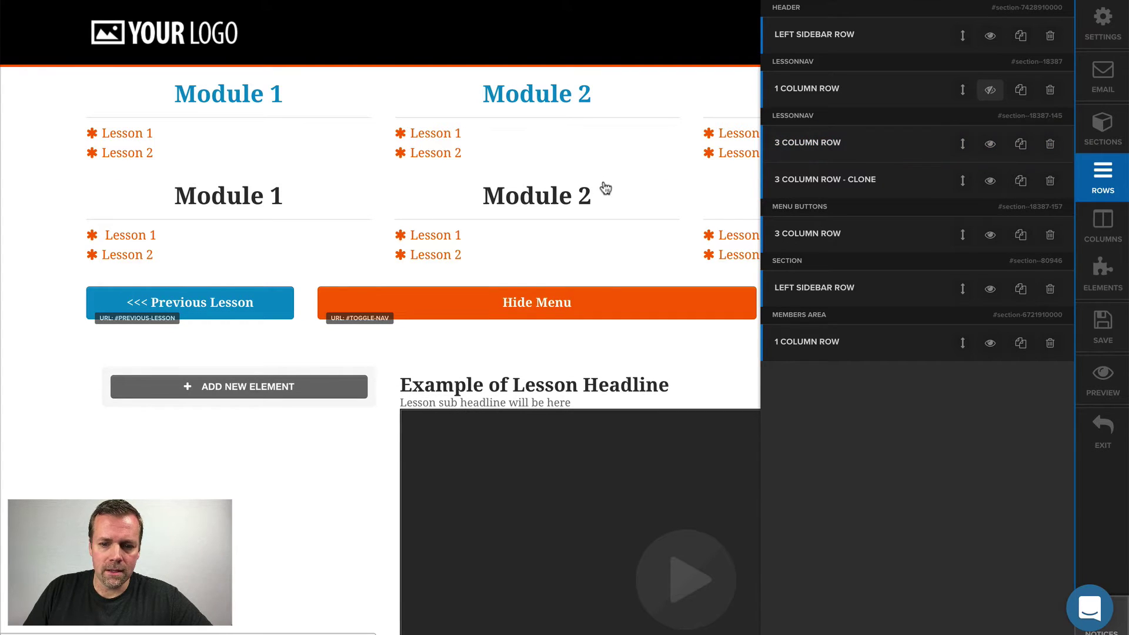
pyautogui.click(668, 238)
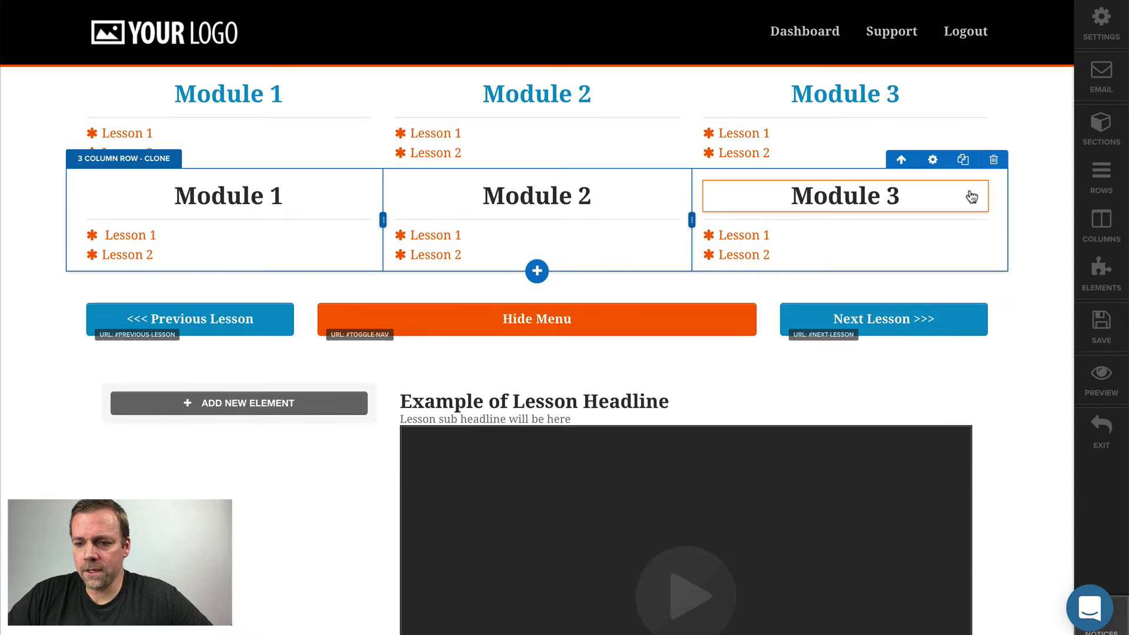
pyautogui.click(994, 159)
pyautogui.click(706, 181)
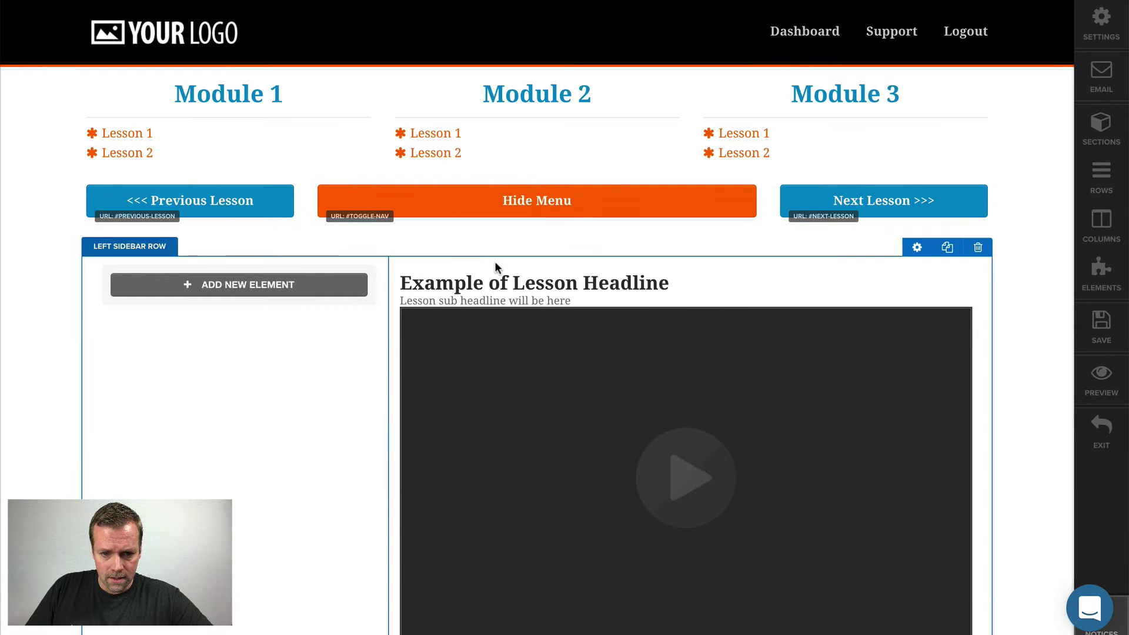
# Step: Add a 1 Column Block row below the Left Sidebar Row that holds the lesson video and download links
pyautogui.scroll(-5, 509, 401)
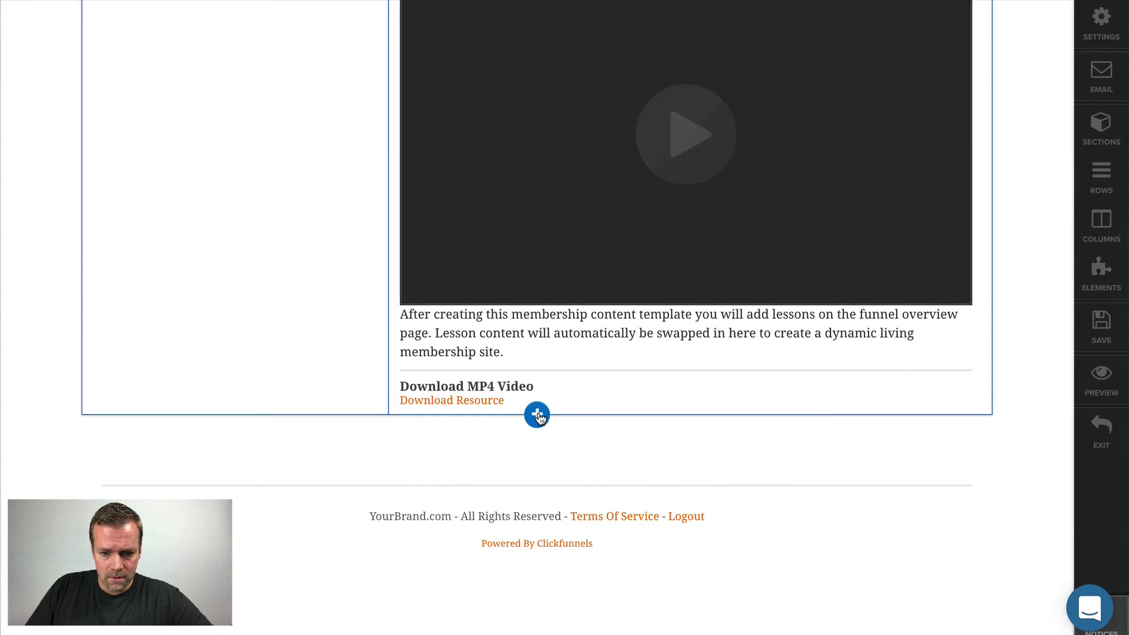
pyautogui.click(537, 415)
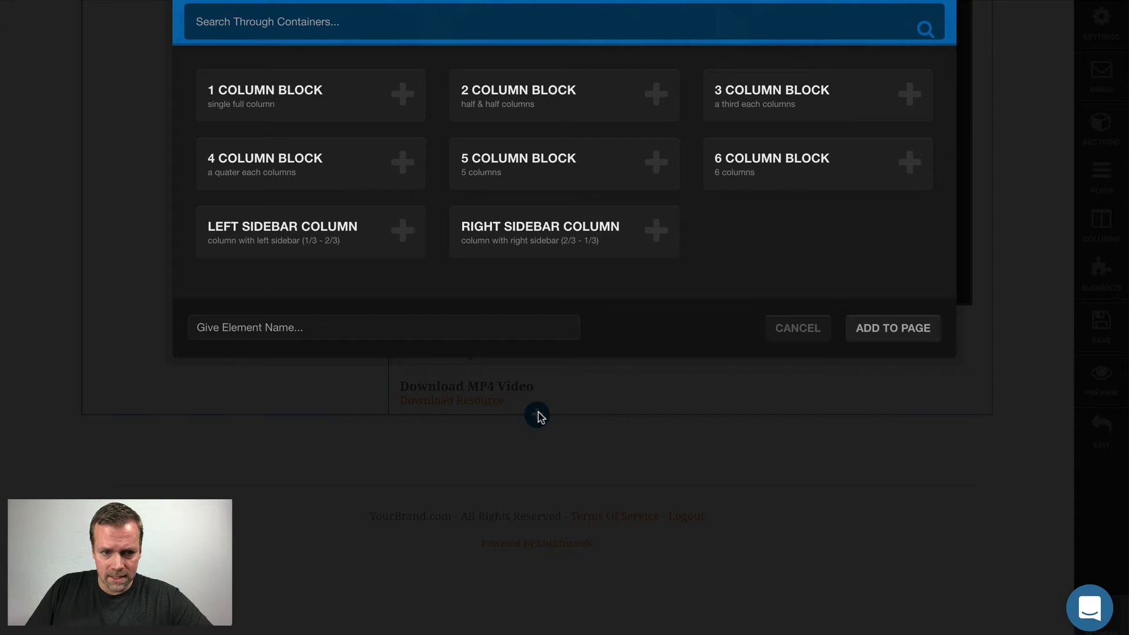
pyautogui.click(313, 104)
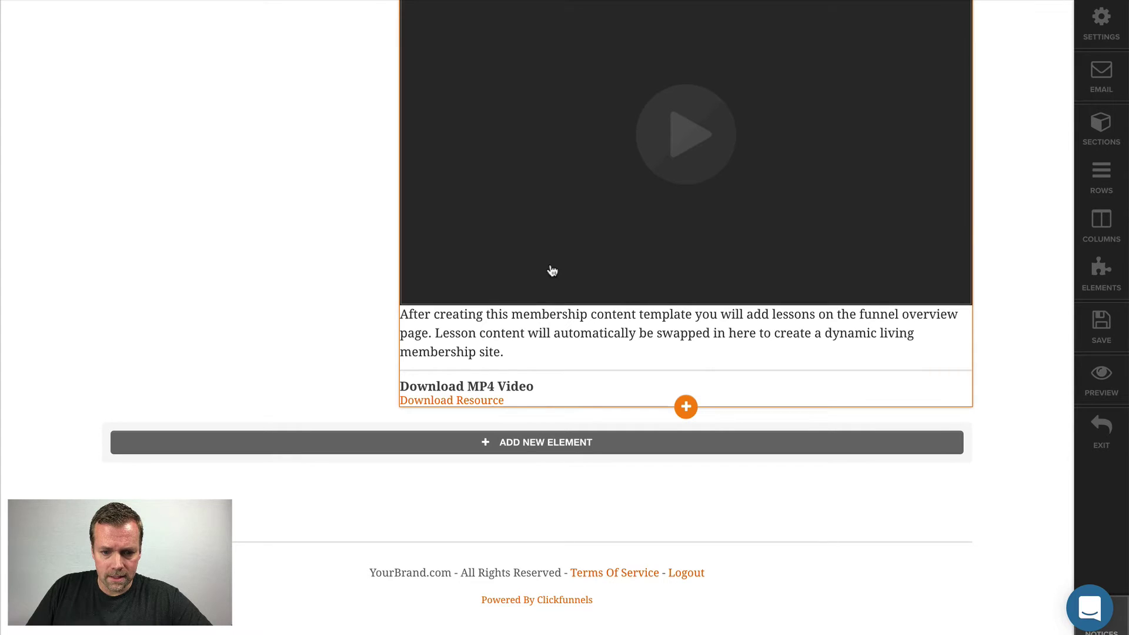
# Step: Move the membership content element into the new 1 Column Row and delete the emptied Left Sidebar Row
pyautogui.moveTo(552, 271); pyautogui.dragTo(481, 448)
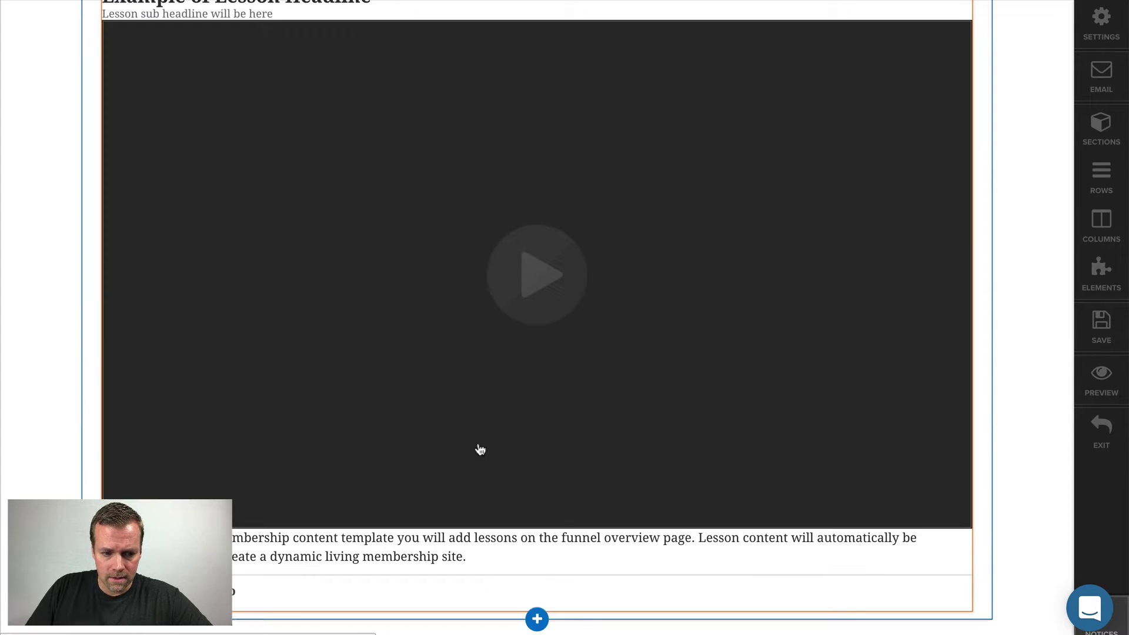
pyautogui.scroll(6, 478, 449)
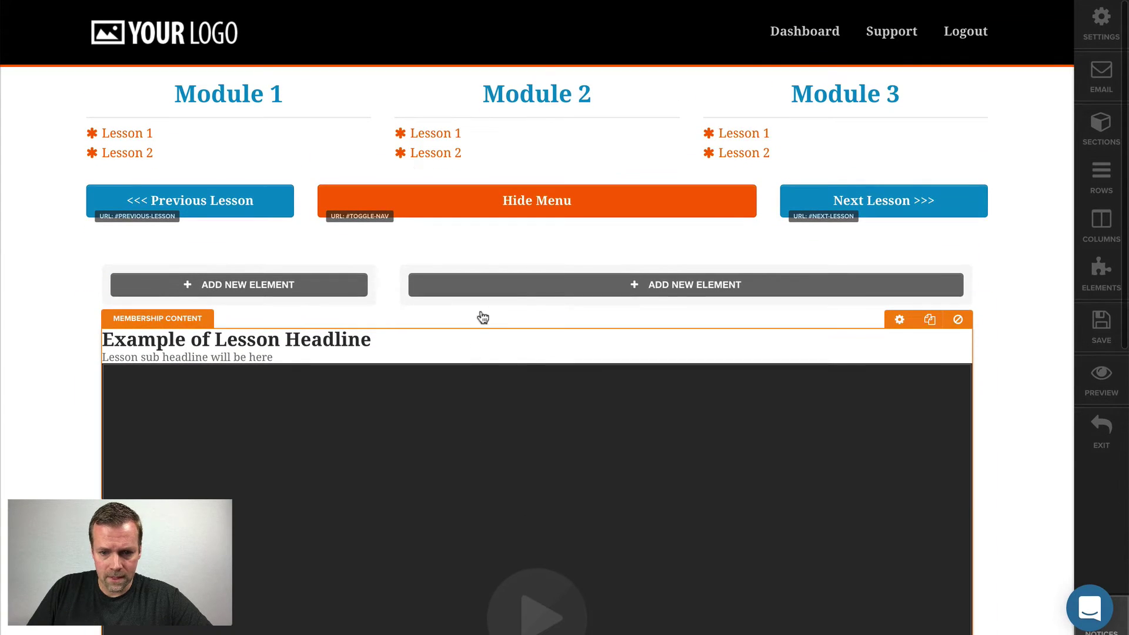
pyautogui.moveTo(922, 302)
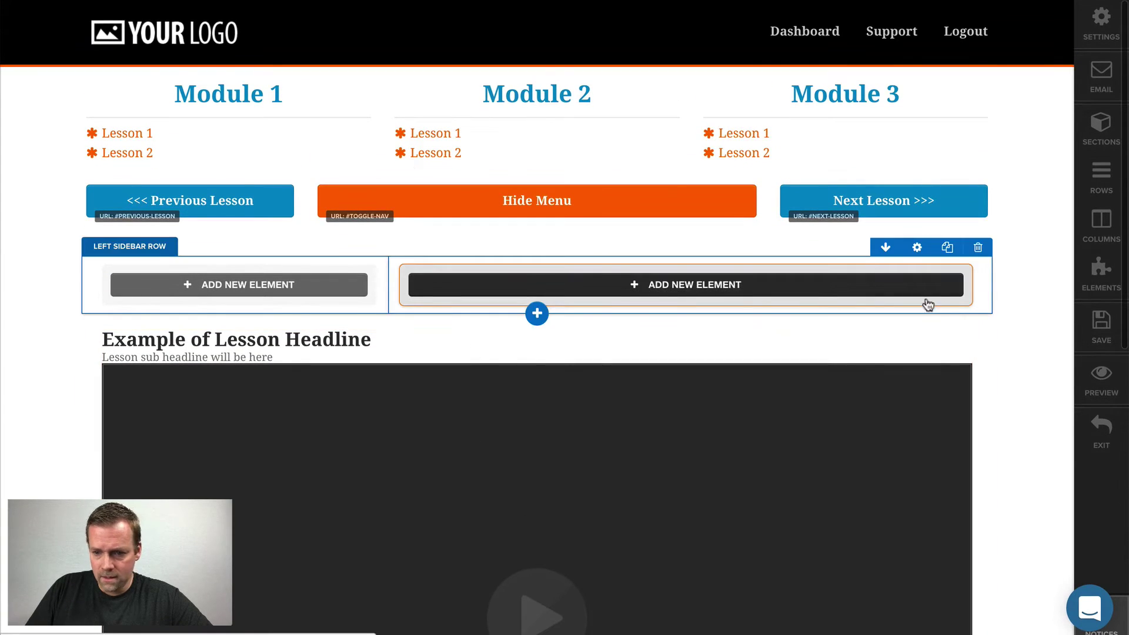
pyautogui.click(978, 250)
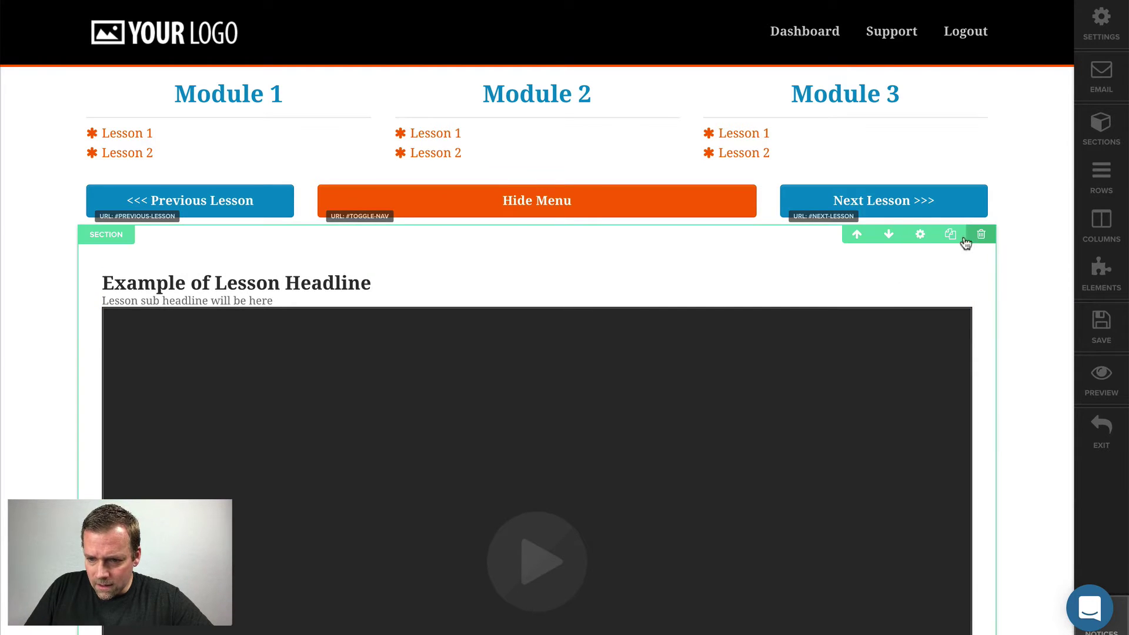
# Step: Set the lesson content section's width to Full Page and its top, bottom and left/right padding to 0
pyautogui.click(921, 234)
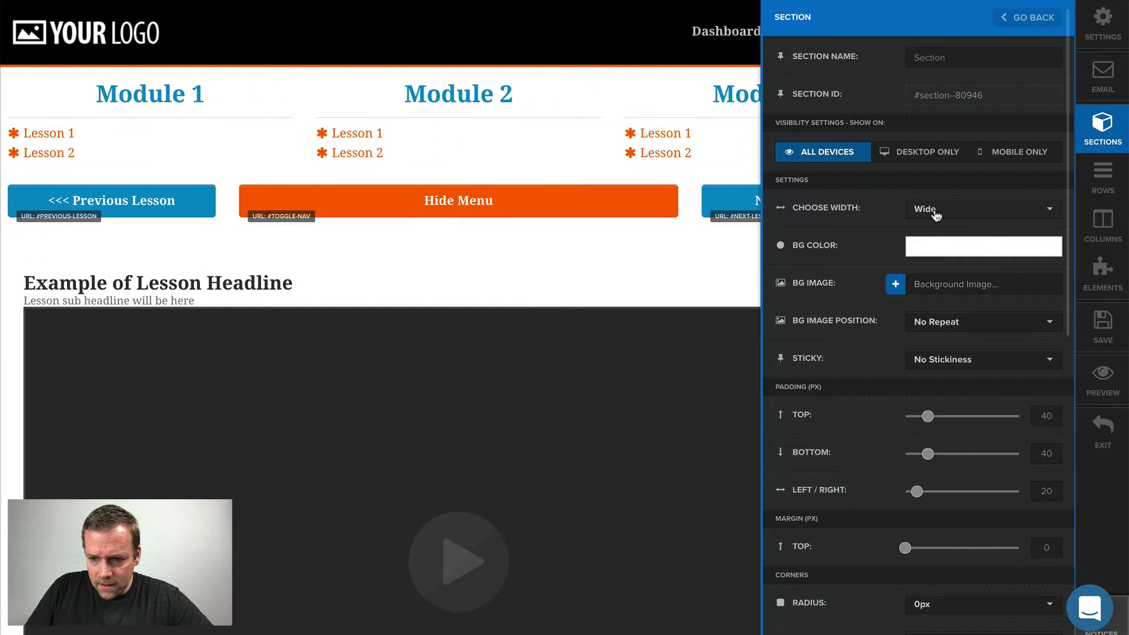
pyautogui.click(931, 210)
pyautogui.click(935, 230)
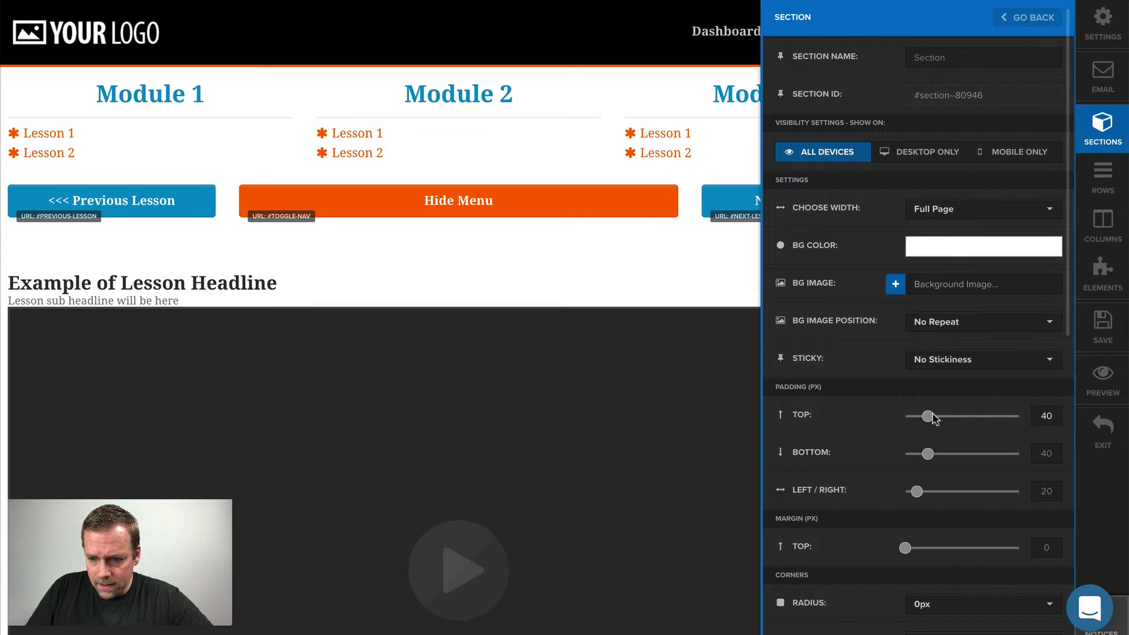
pyautogui.moveTo(925, 416); pyautogui.dragTo(905, 416)
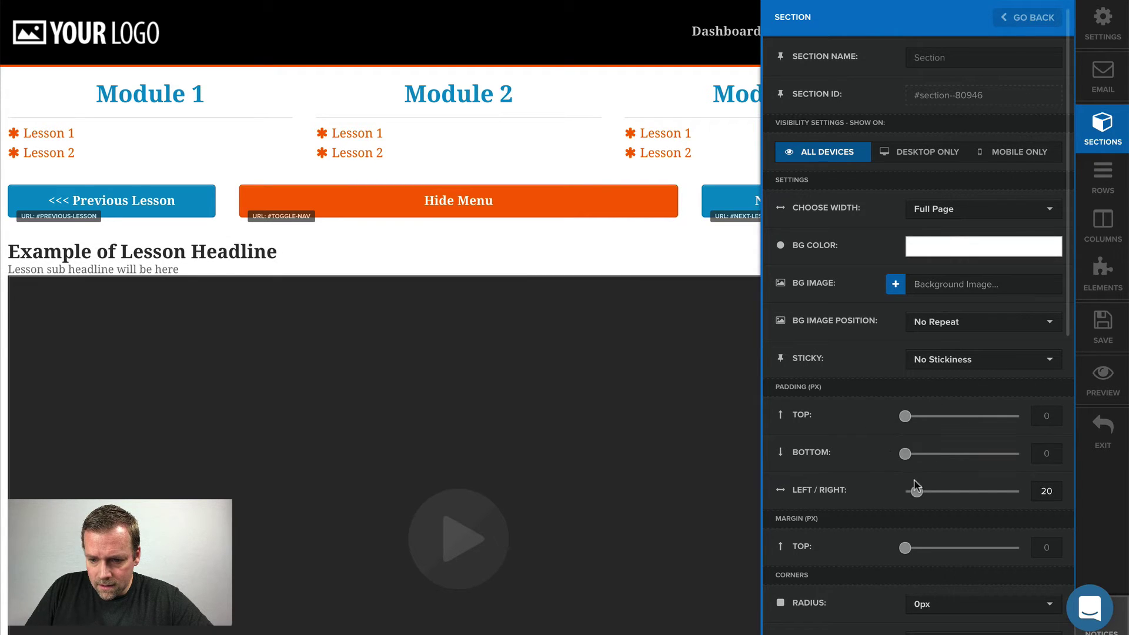
pyautogui.scroll(-3, 871, 497)
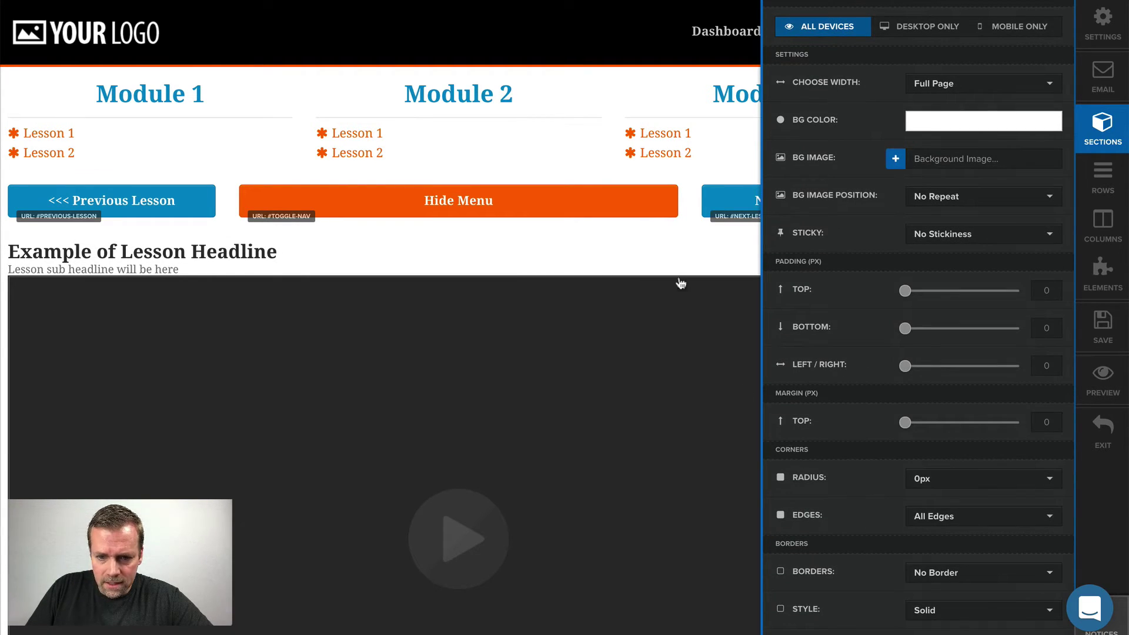
pyautogui.click(684, 259)
# Step: Add a 2 Column Block row below the row that holds the lesson content
pyautogui.scroll(-8, 858, 321)
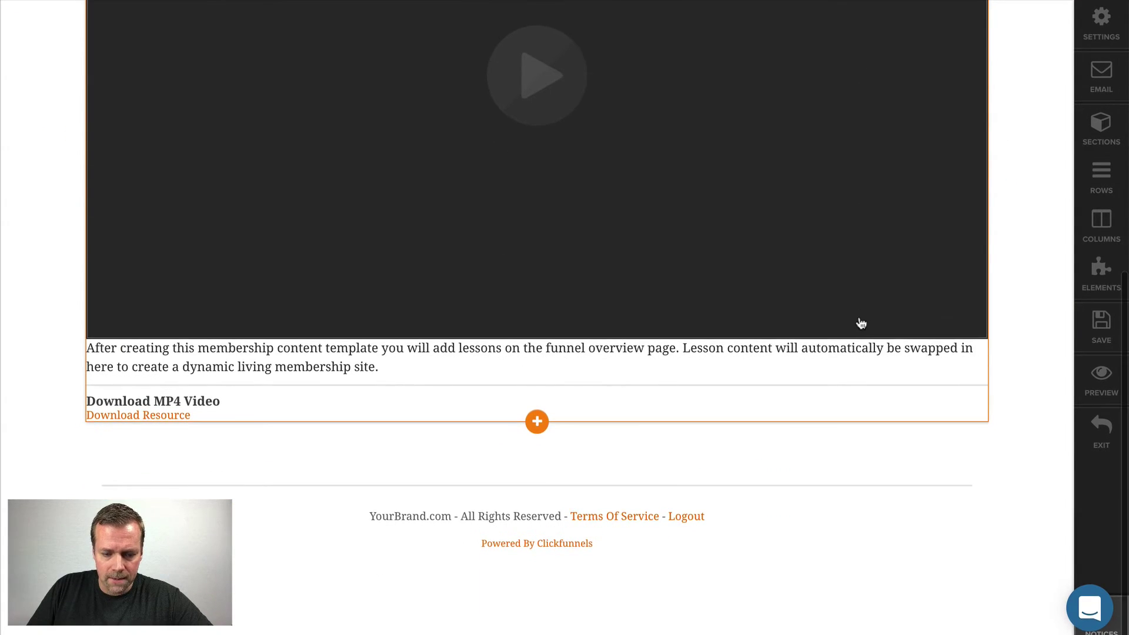
pyautogui.scroll(8, 860, 322)
pyautogui.scroll(-8, 861, 322)
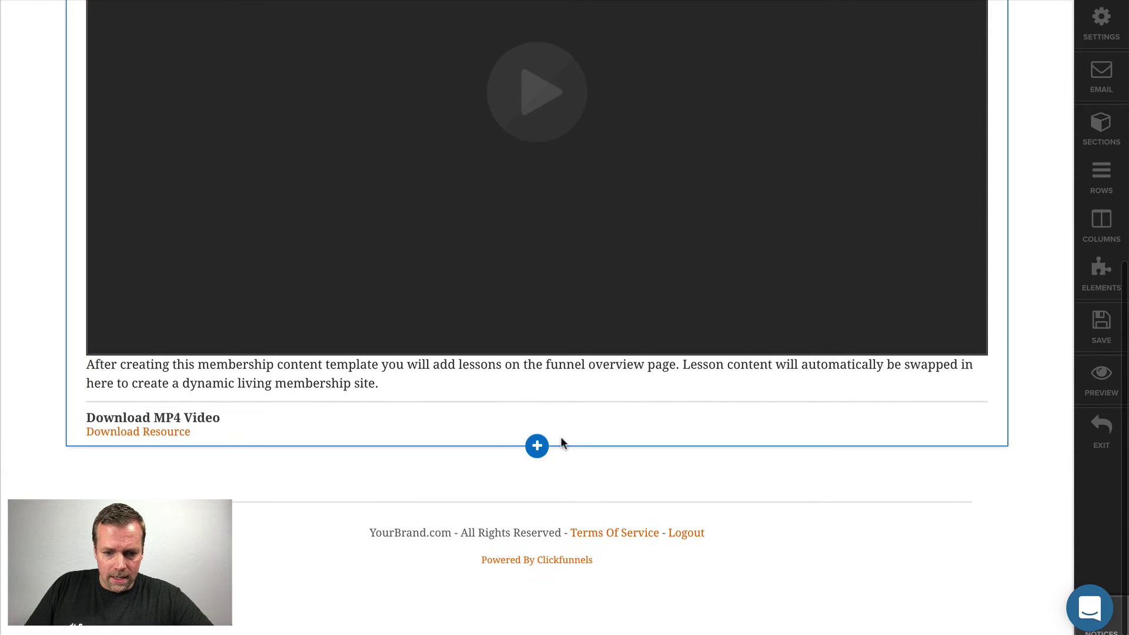
pyautogui.click(537, 447)
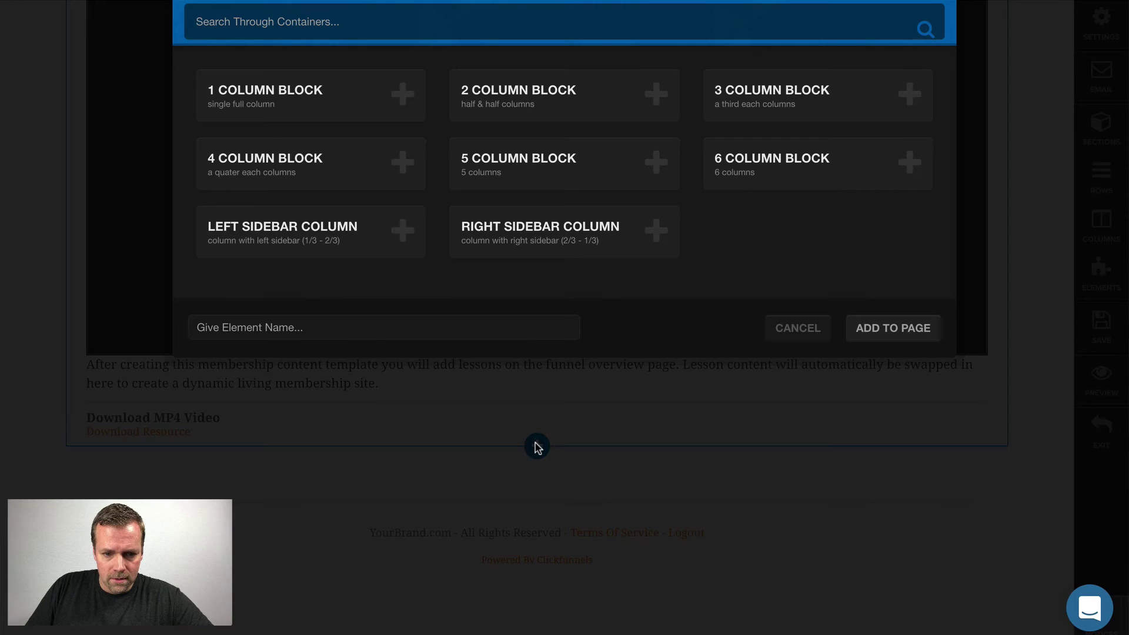
pyautogui.click(545, 103)
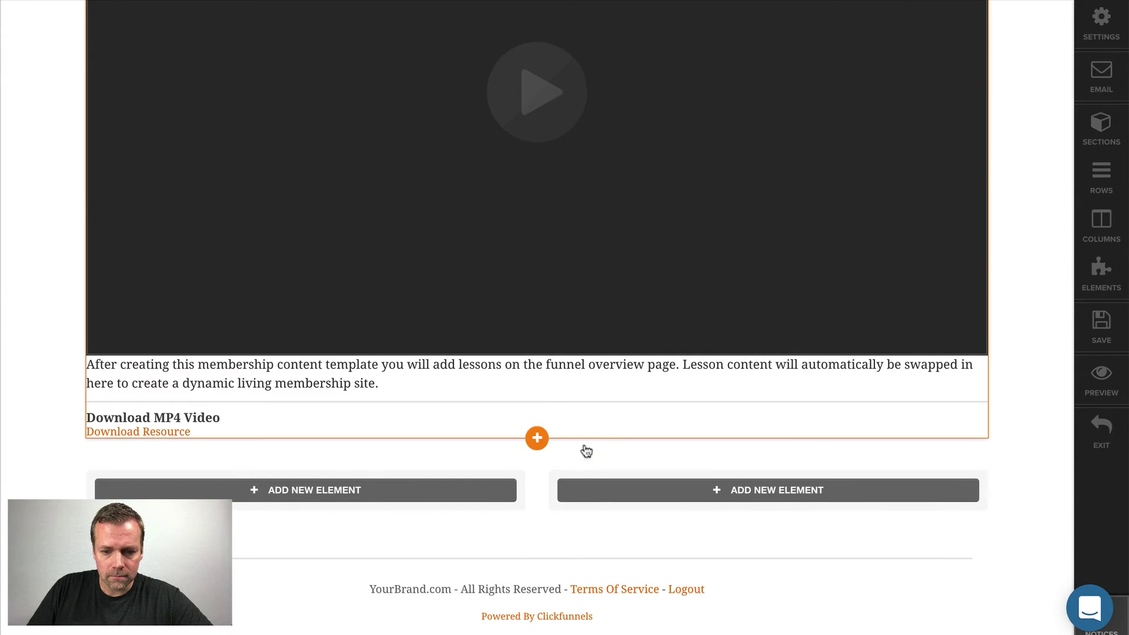
# Step: Set the bottom and left/right padding of the new 2 Column Row to 0
pyautogui.moveTo(716, 494)
pyautogui.click(934, 447)
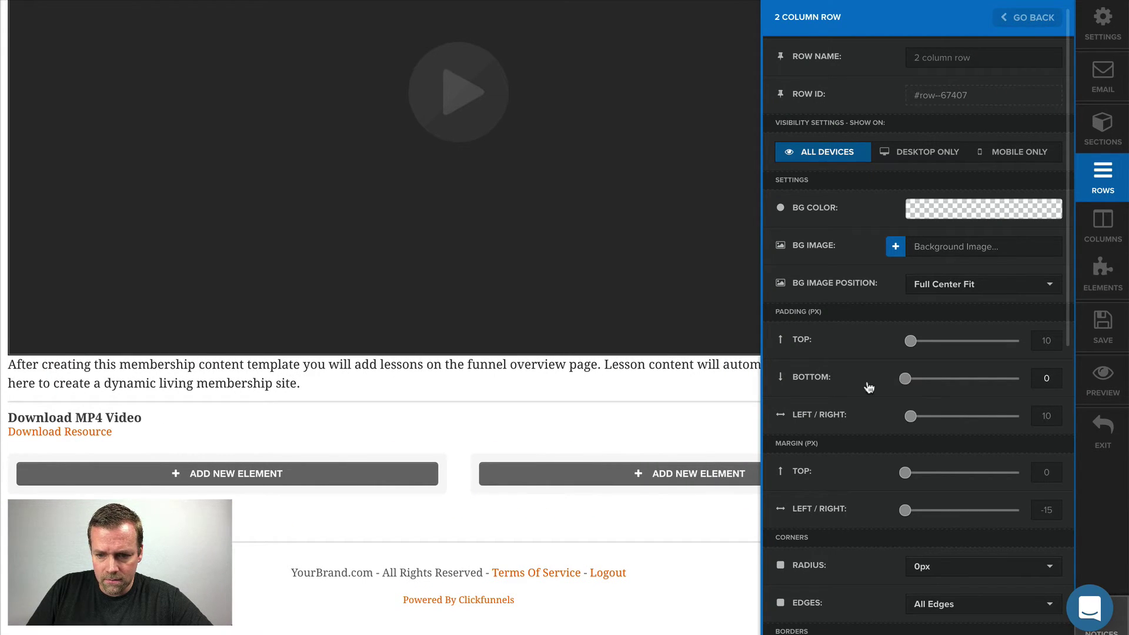
pyautogui.moveTo(909, 416); pyautogui.dragTo(856, 418)
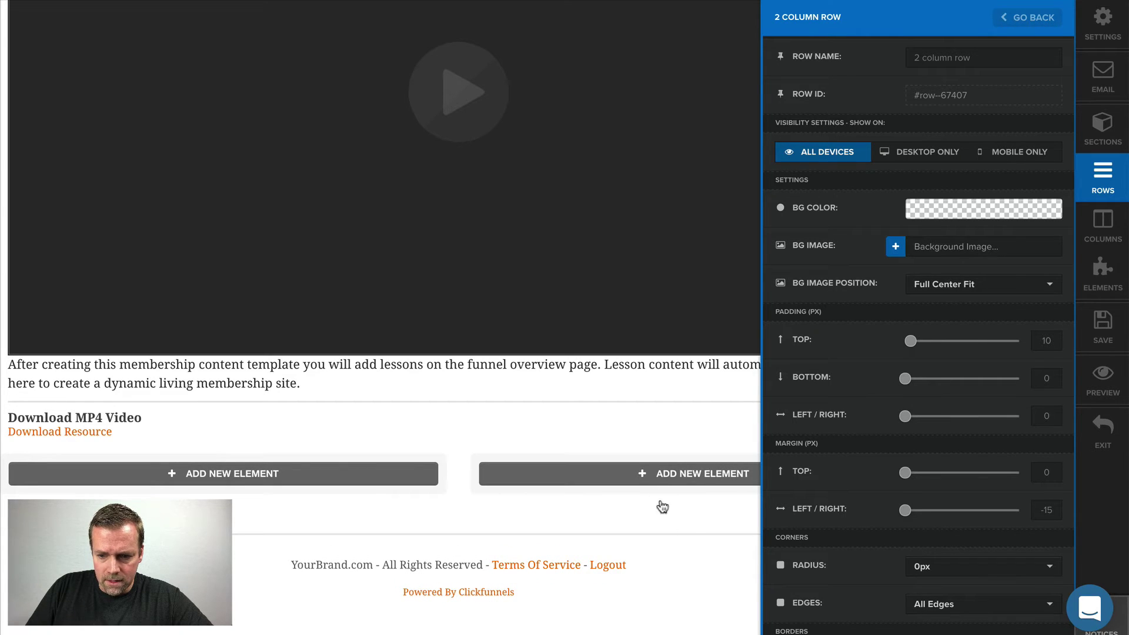
pyautogui.click(690, 519)
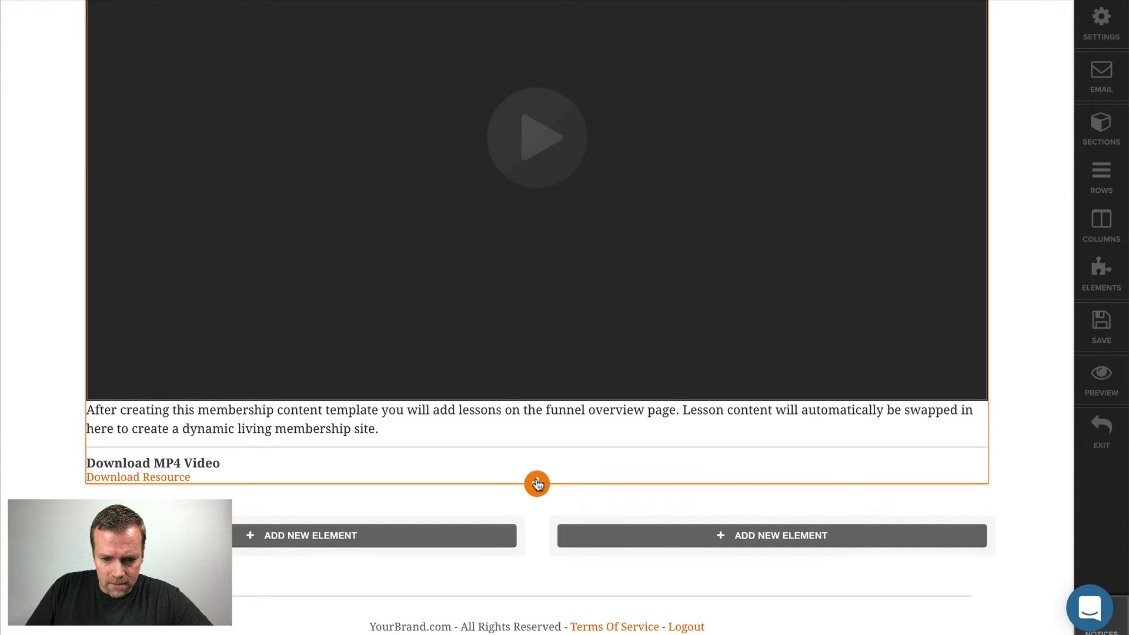
# Step: Add a divider directly below the membership content, with the color Light Dark and the style 2px Line
pyautogui.click(537, 483)
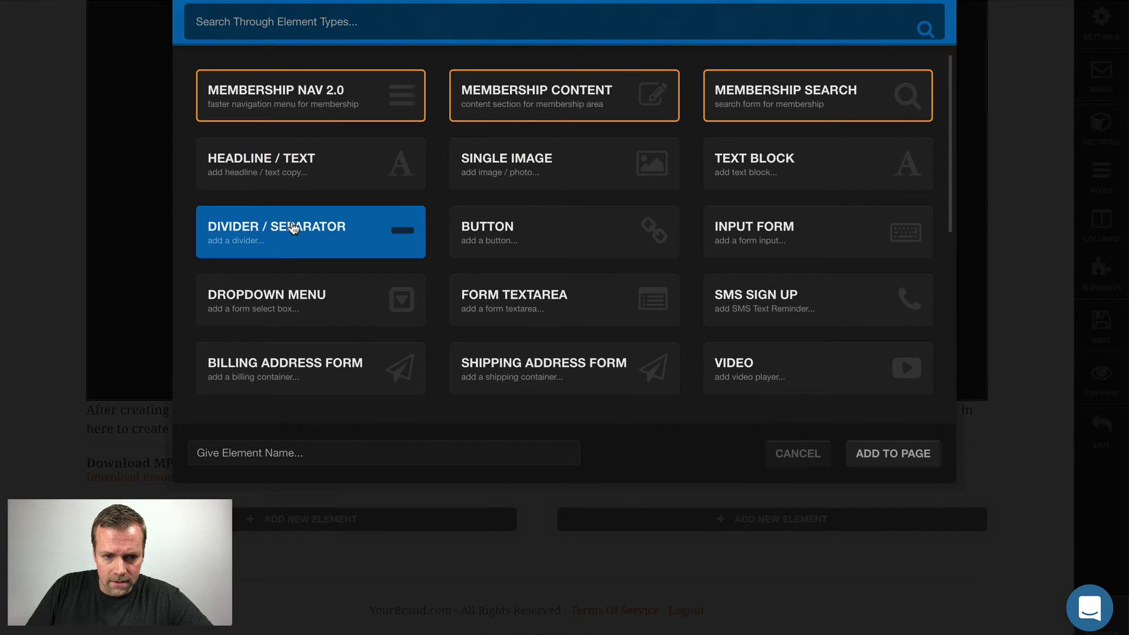
pyautogui.click(293, 228)
pyautogui.click(481, 503)
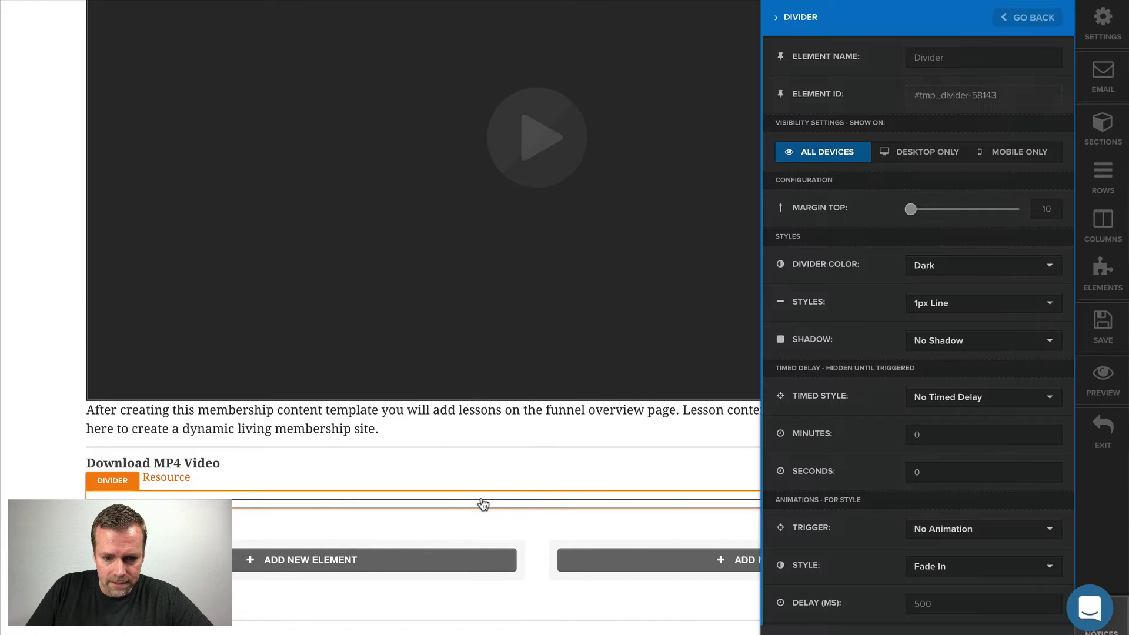
pyautogui.click(947, 270)
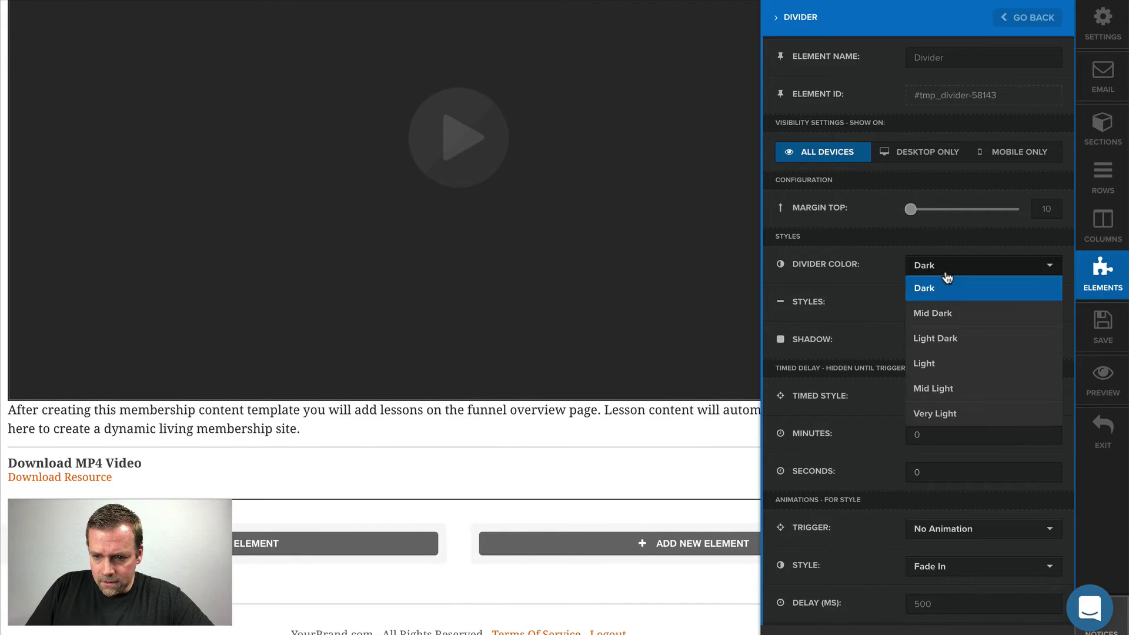
pyautogui.click(950, 338)
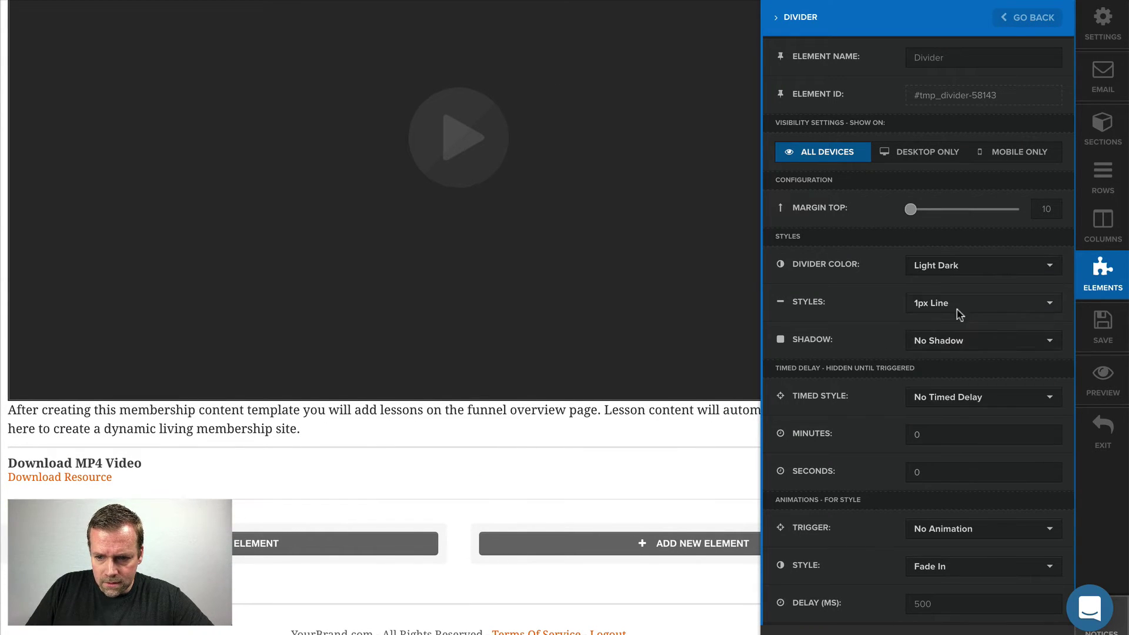
pyautogui.click(959, 305)
pyautogui.click(946, 350)
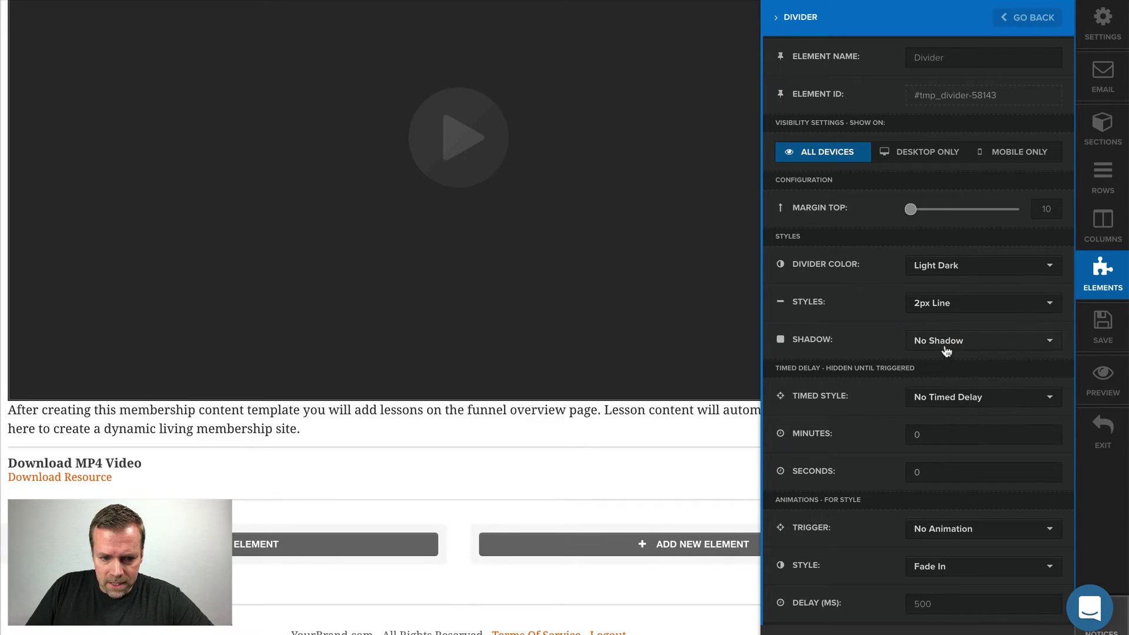
pyautogui.click(542, 484)
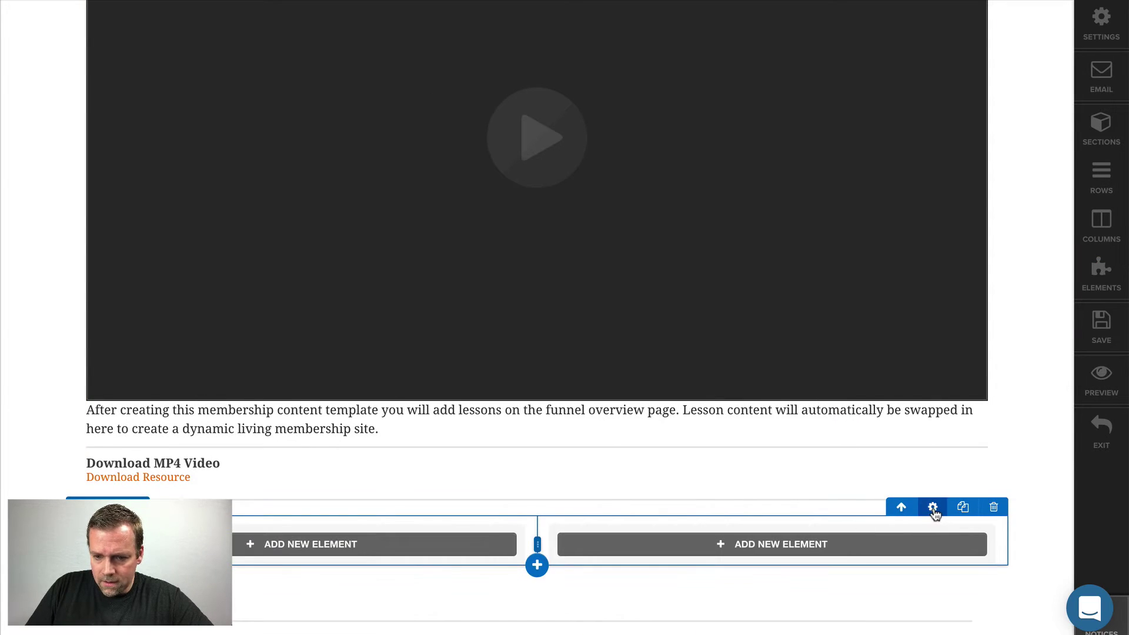
# Step: Set the top padding of the empty 2 Column Row below the divider to 0
pyautogui.click(932, 507)
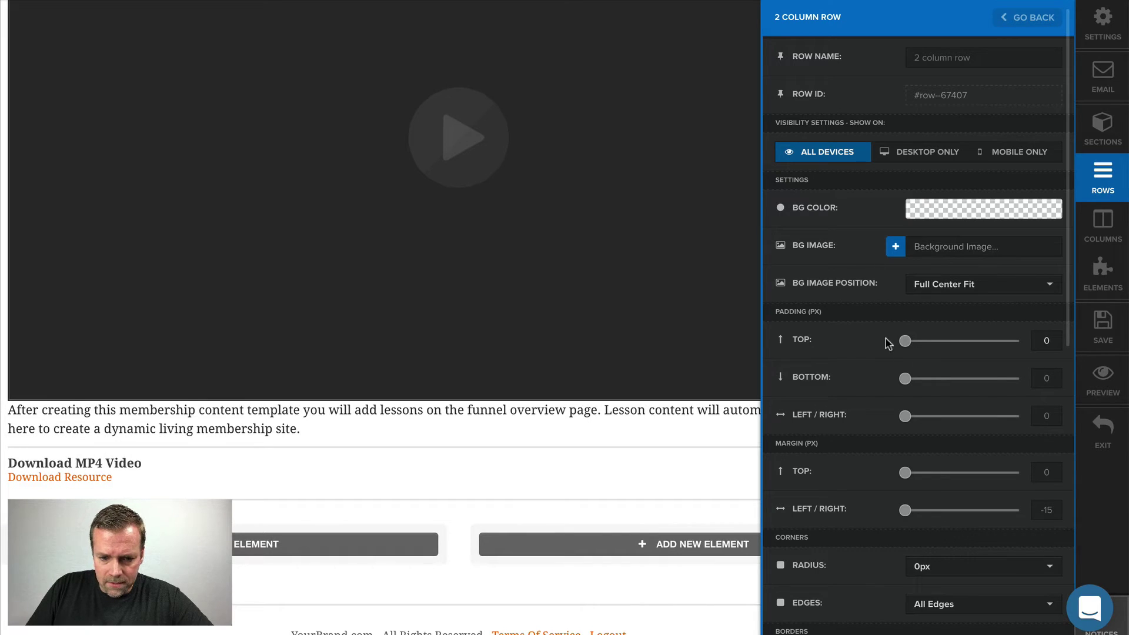
pyautogui.click(602, 553)
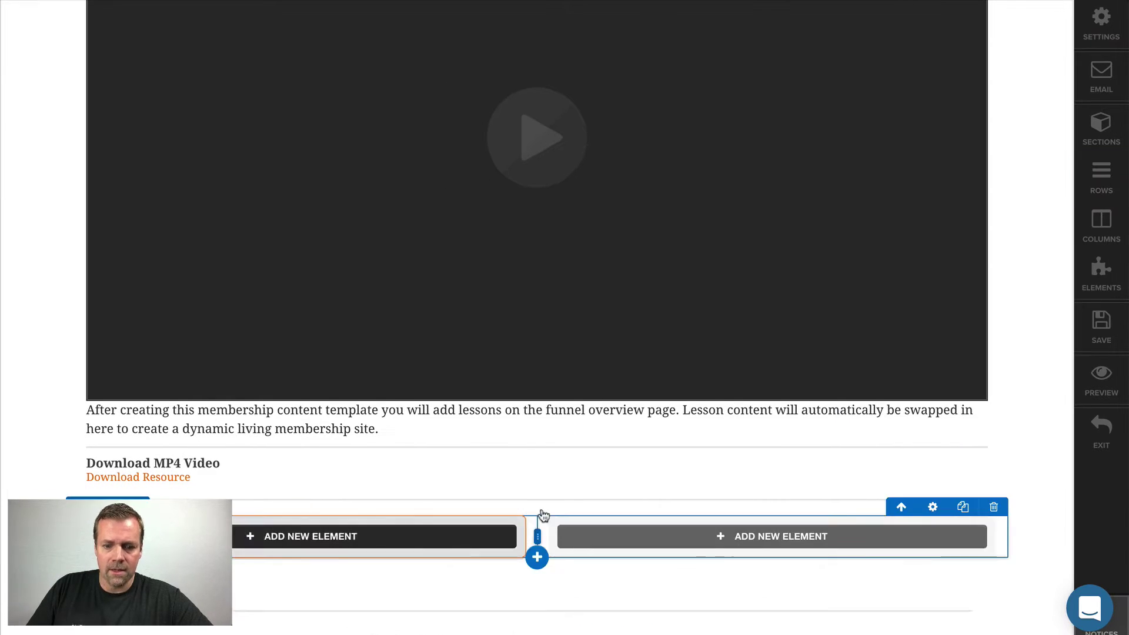
# Step: Duplicate the "<<< Previous Lesson" button and move the copy into the left column of the 2 Column Row below the lesson content
pyautogui.scroll(10, 553, 512)
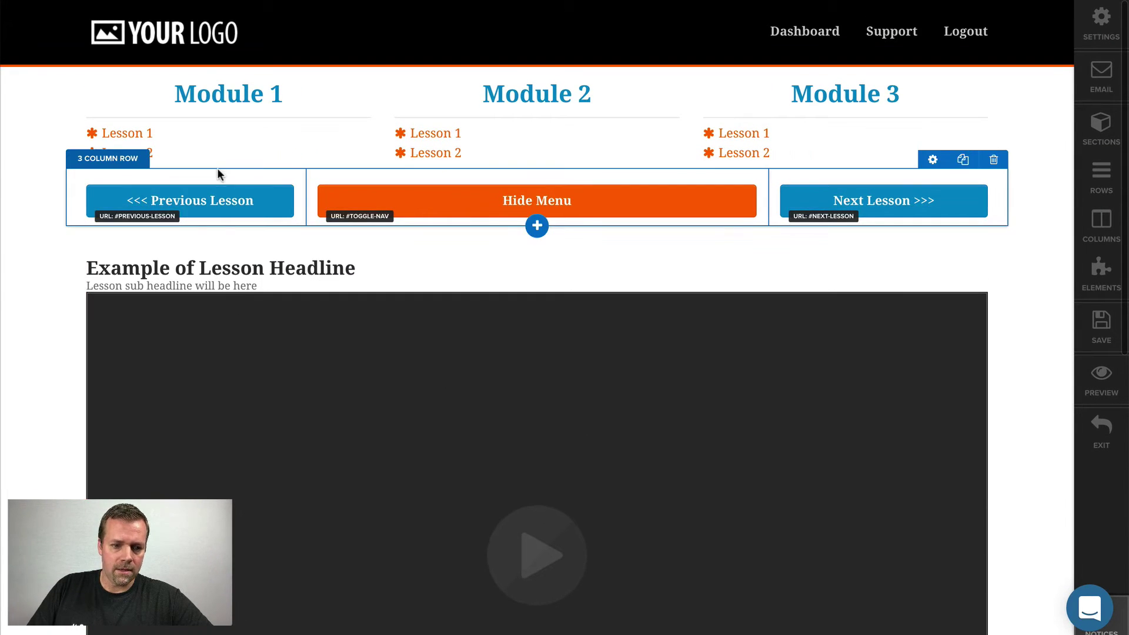
pyautogui.click(250, 178)
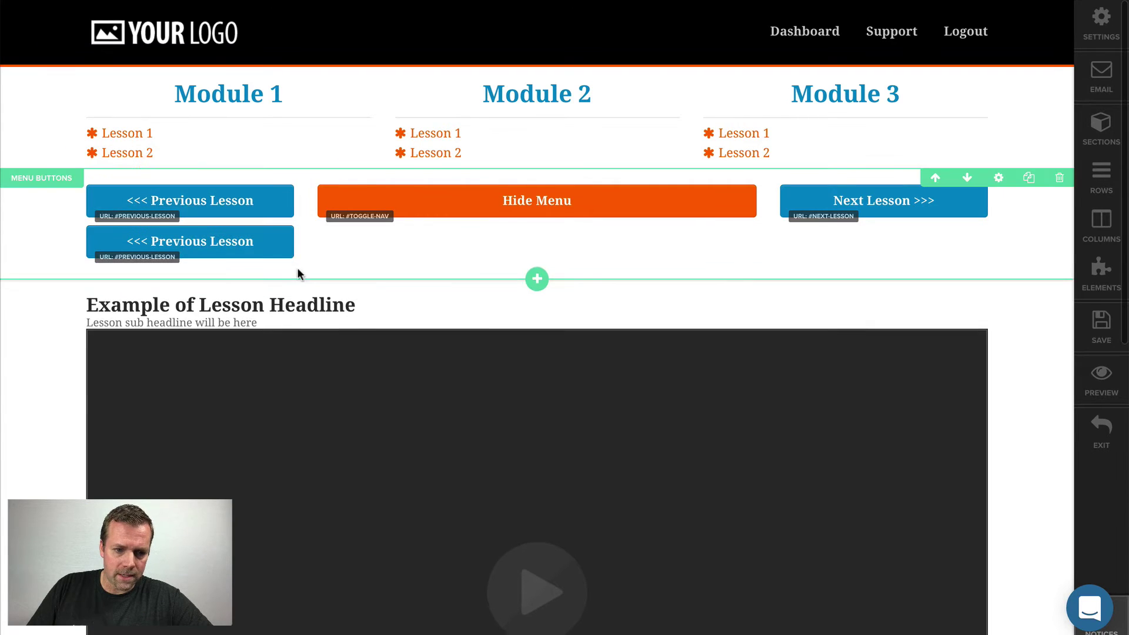
pyautogui.scroll(-3, 297, 272)
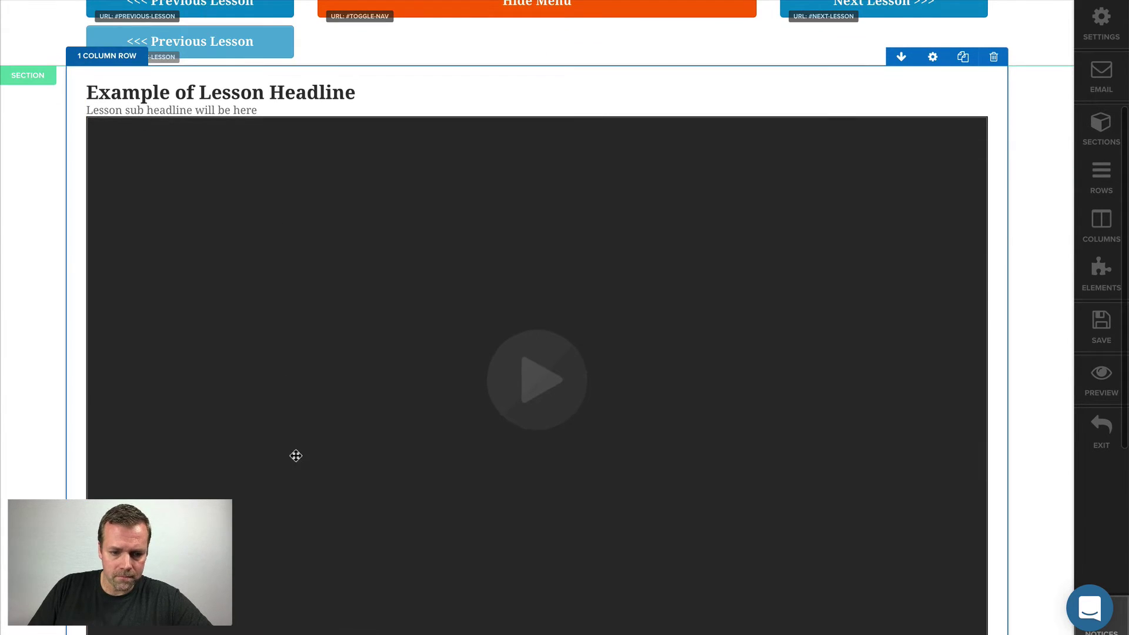
pyautogui.moveTo(310, 631); pyautogui.dragTo(313, 491)
# Step: Duplicate the "Next Lesson >>>" button and move the copy into the right column of the 2 Column Row below the lesson content
pyautogui.scroll(10, 590, 381)
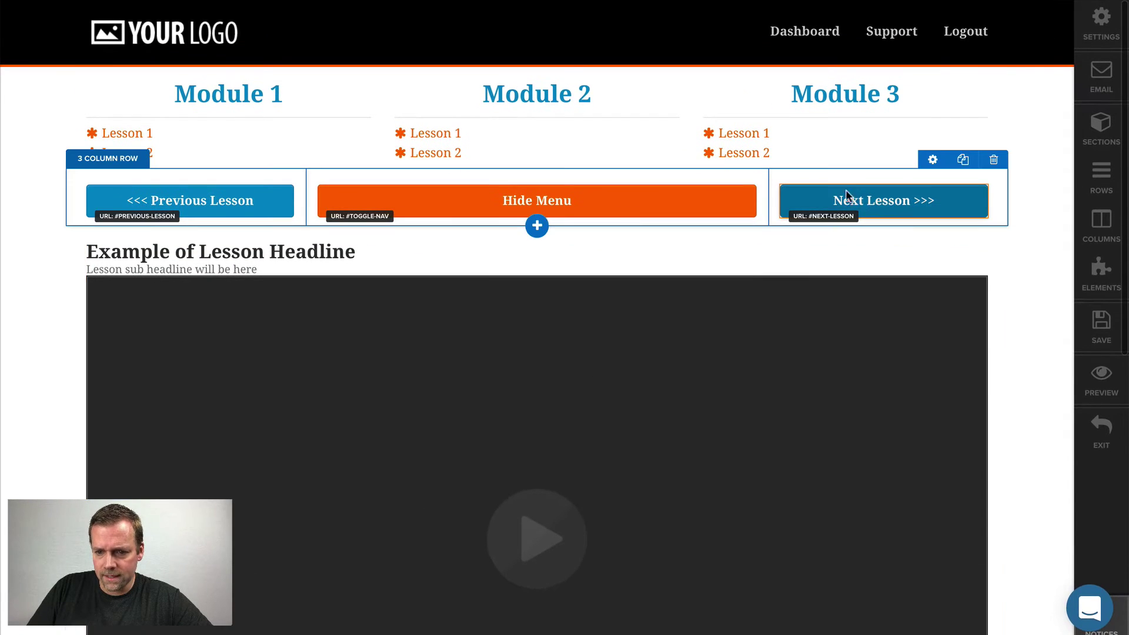
pyautogui.click(946, 179)
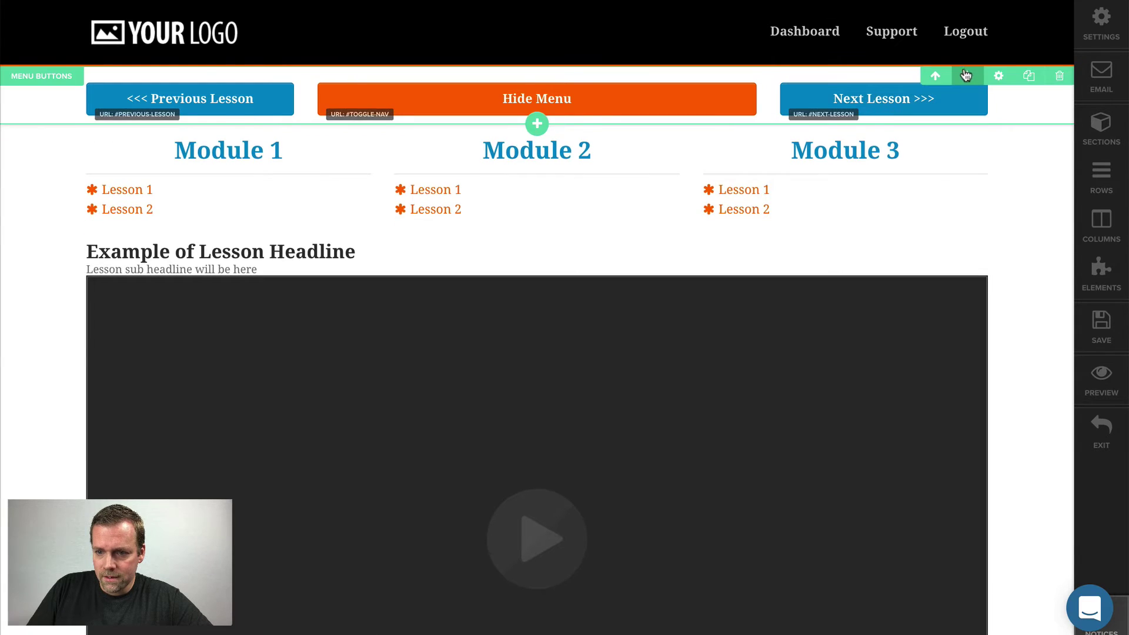
pyautogui.click(964, 74)
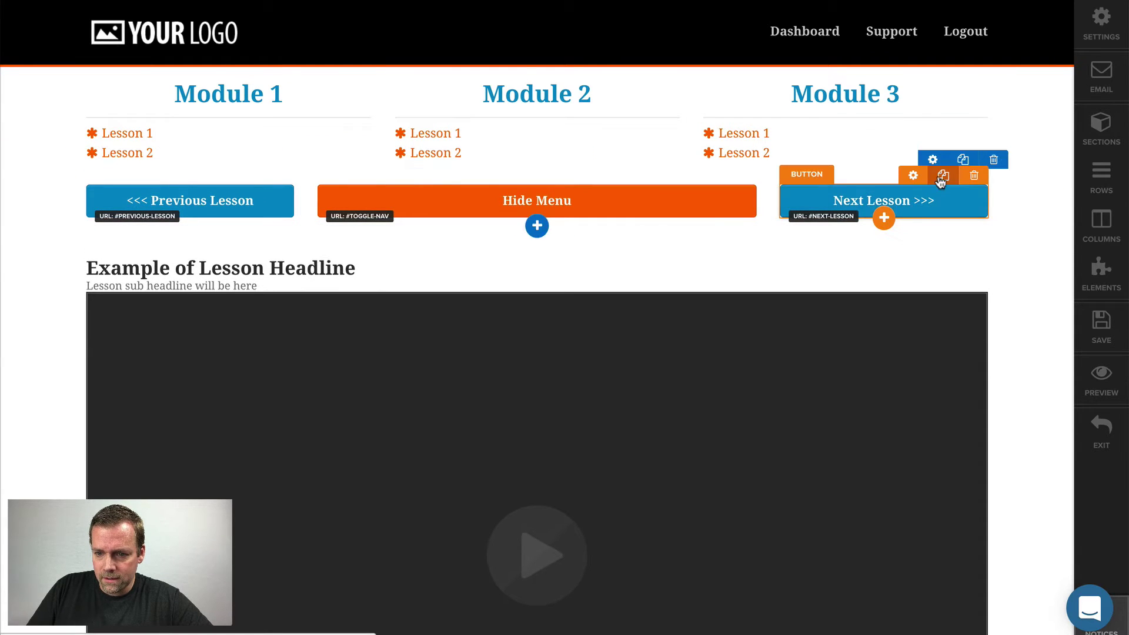
pyautogui.click(941, 177)
pyautogui.moveTo(902, 255); pyautogui.dragTo(750, 427)
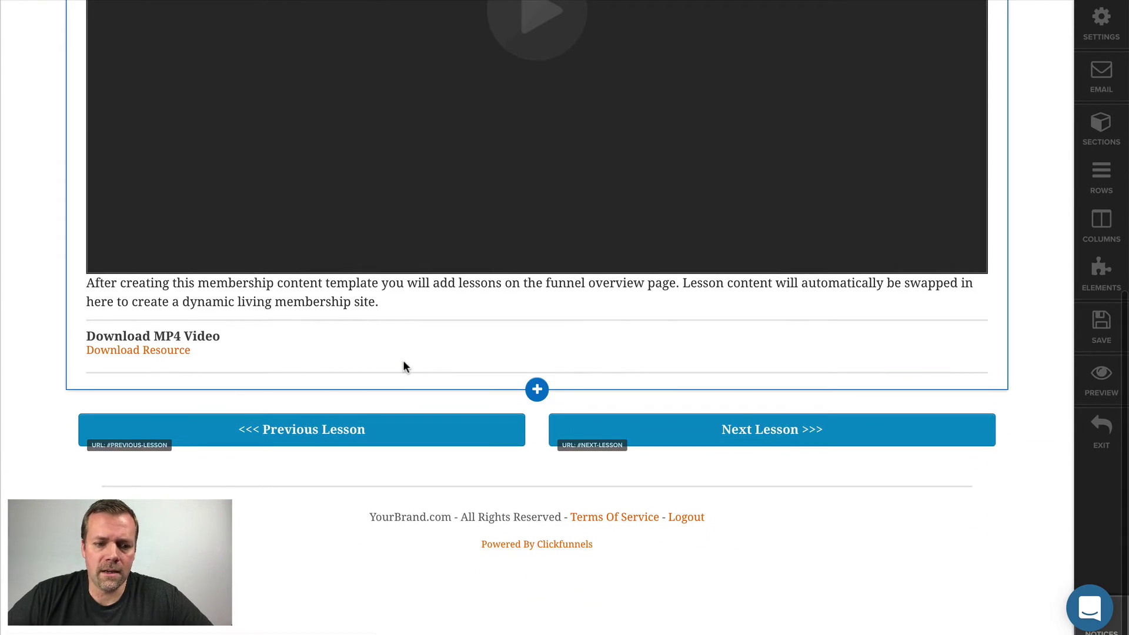
# Step: Save the membership lesson page and open its preview
pyautogui.scroll(3, 403, 360)
pyautogui.scroll(-3, 405, 369)
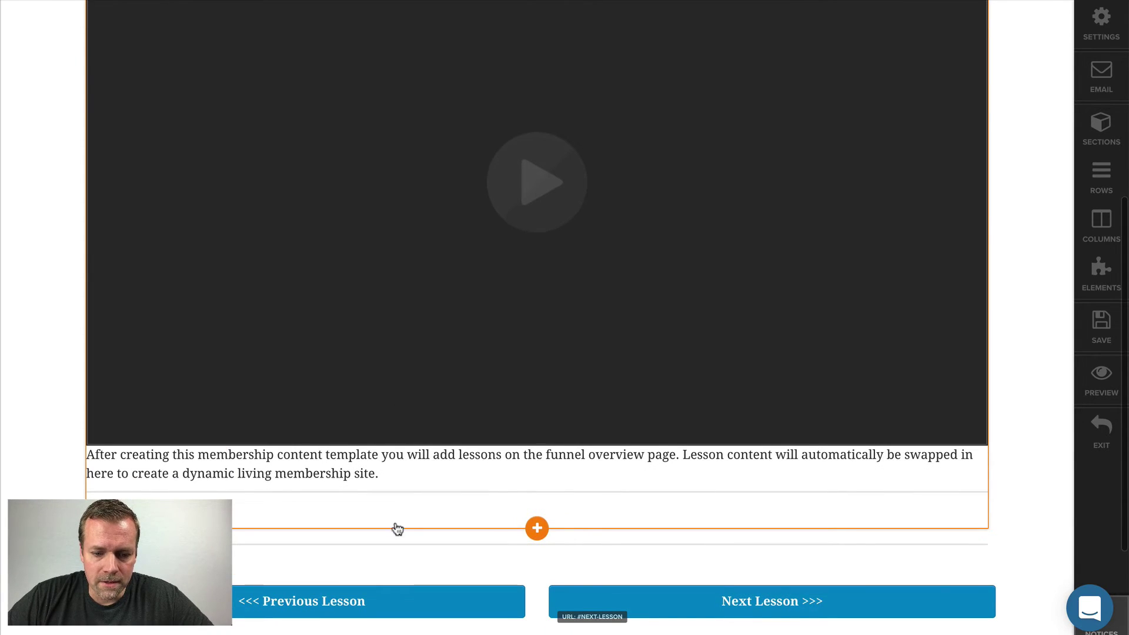
pyautogui.scroll(-2, 397, 530)
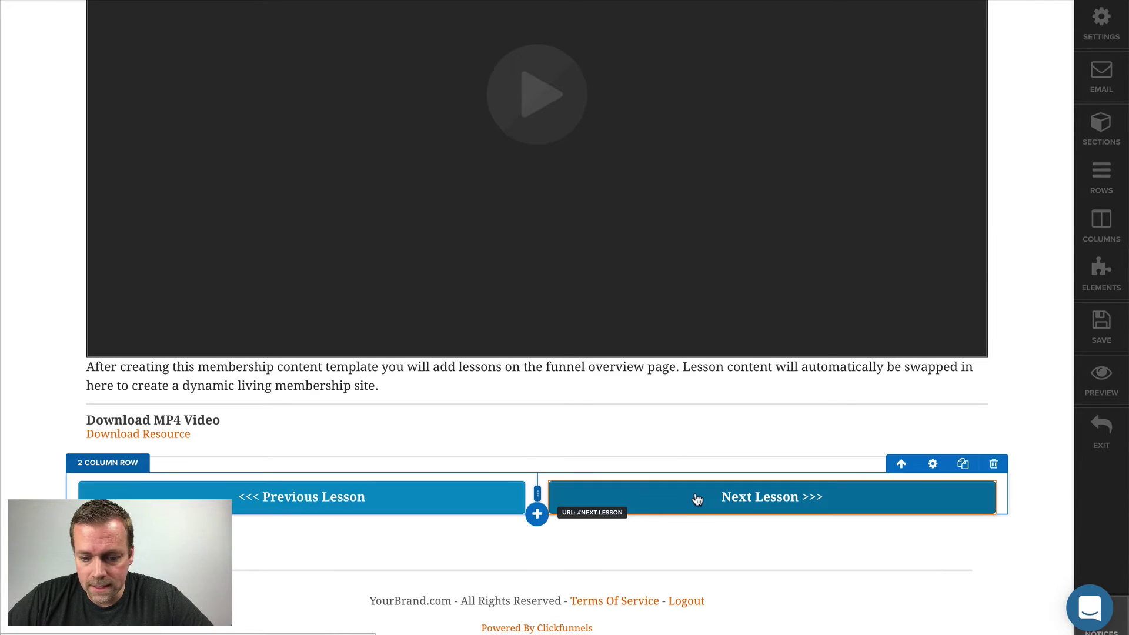
pyautogui.scroll(8, 873, 573)
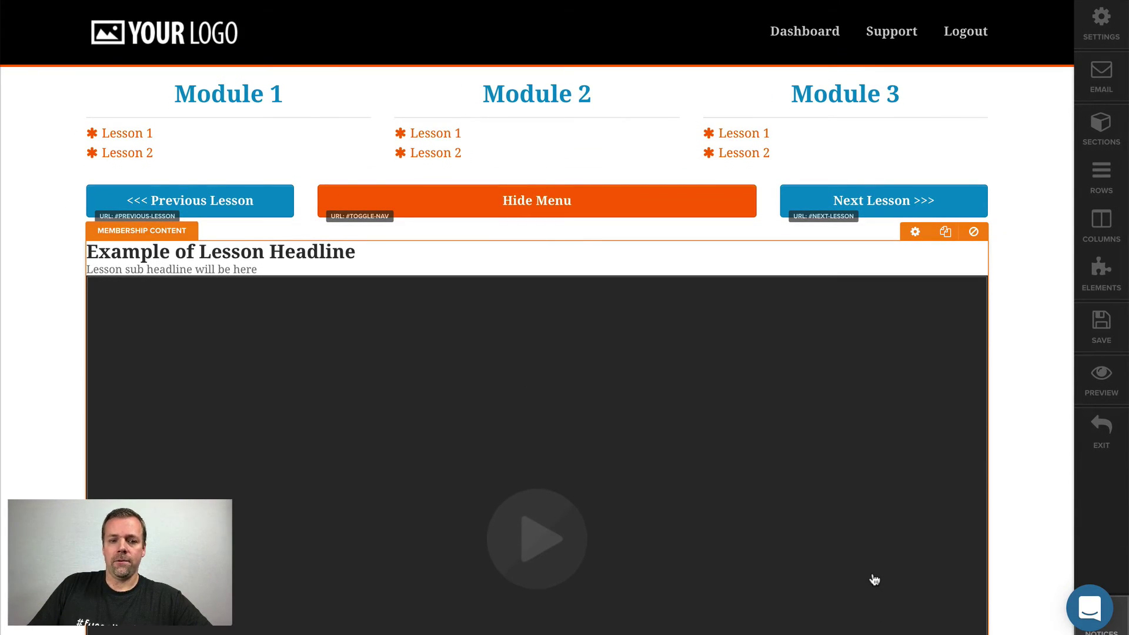
pyautogui.scroll(-9, 874, 580)
pyautogui.scroll(9, 873, 576)
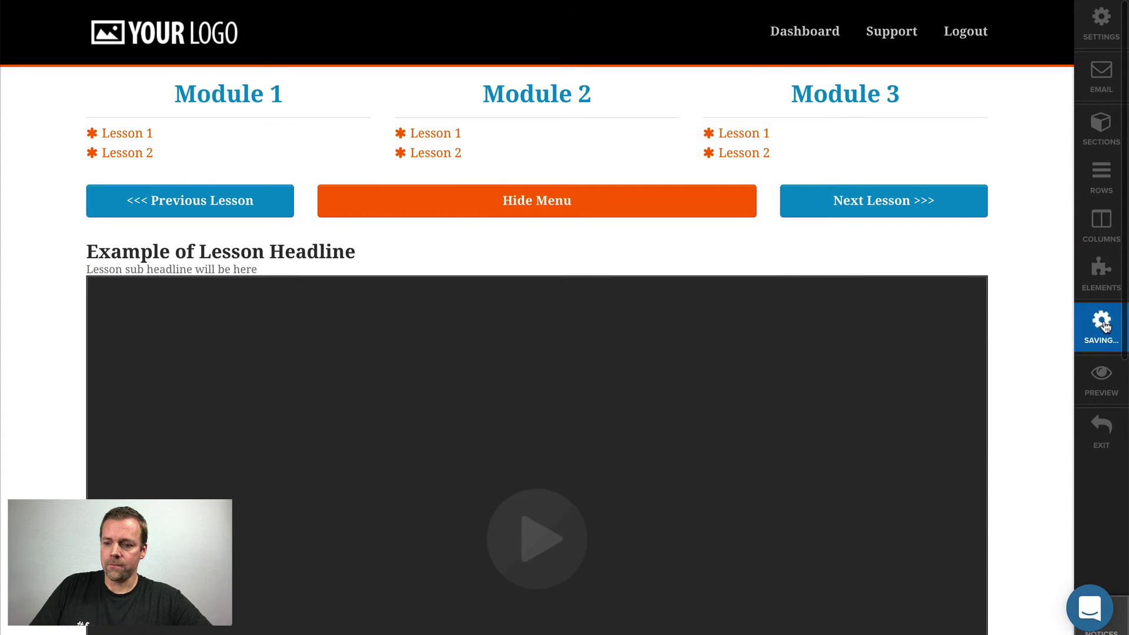
pyautogui.click(1103, 376)
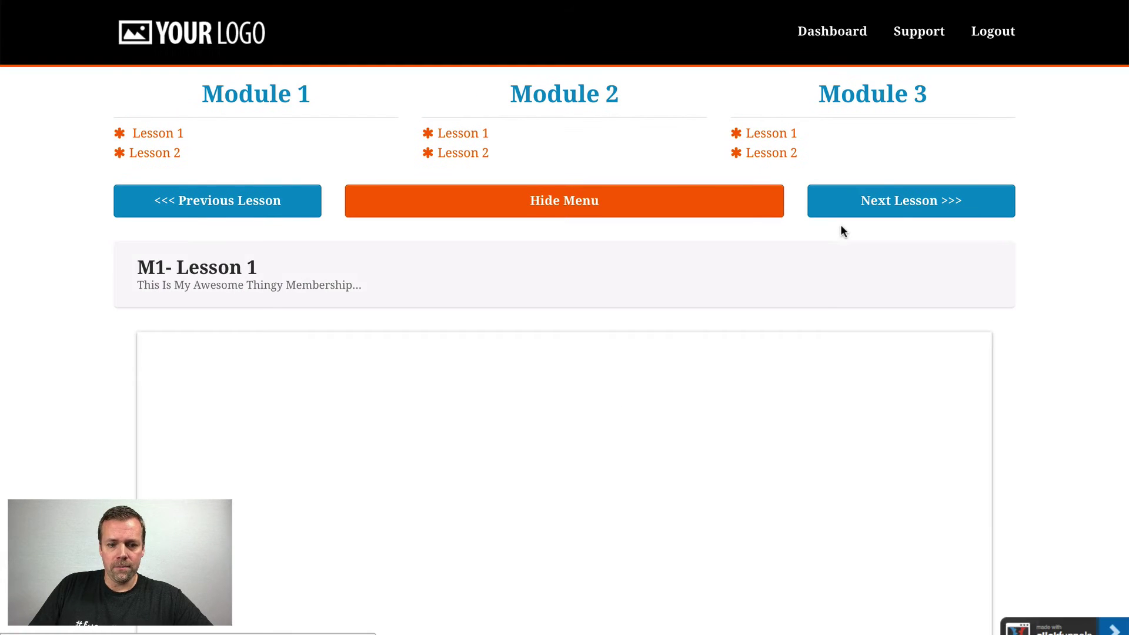
# Step: Examine the previewed lesson page from the three-column module menu through the video to the lesson buttons below the content
pyautogui.scroll(-7, 1054, 398)
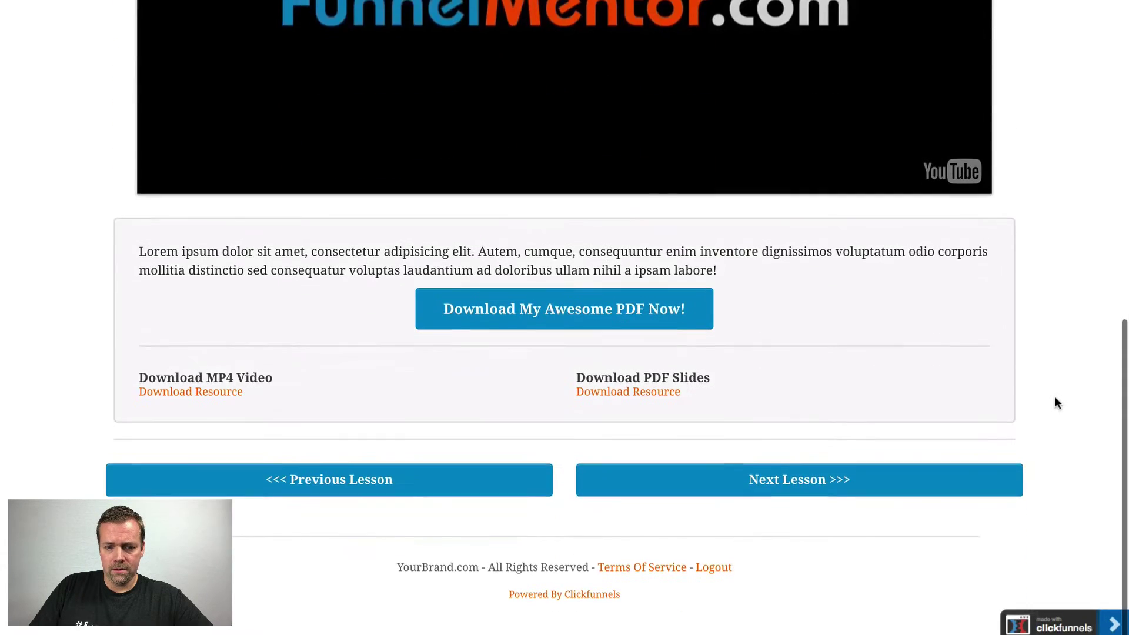
pyautogui.scroll(7, 1054, 396)
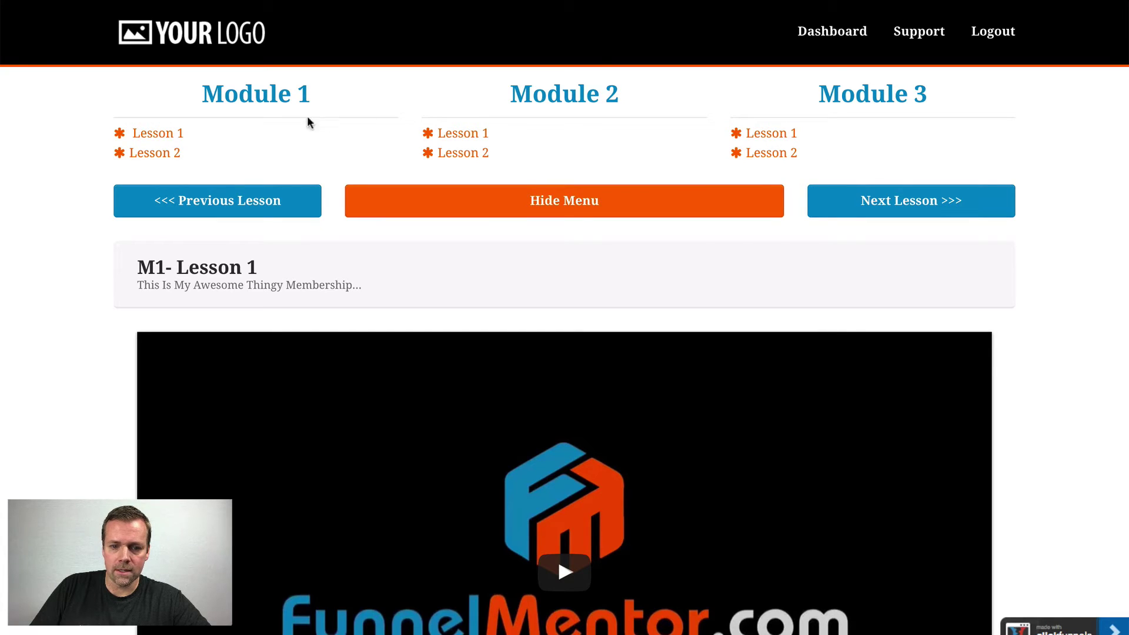
pyautogui.scroll(-8, 944, 335)
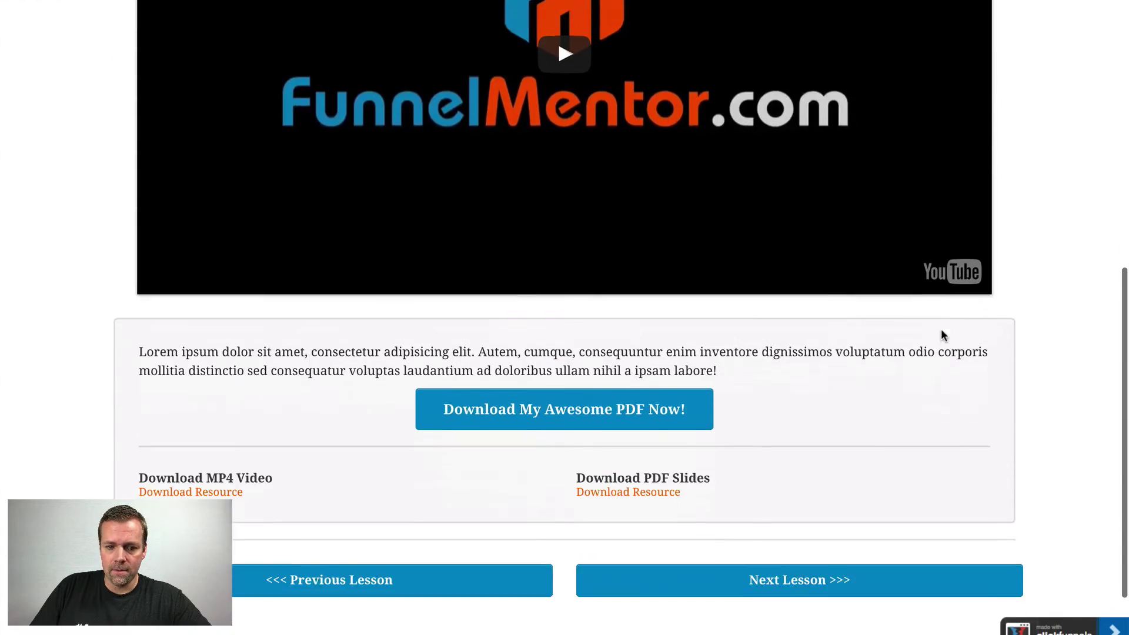
pyautogui.scroll(4, 944, 333)
pyautogui.scroll(3, 580, 247)
pyautogui.scroll(-2, 580, 247)
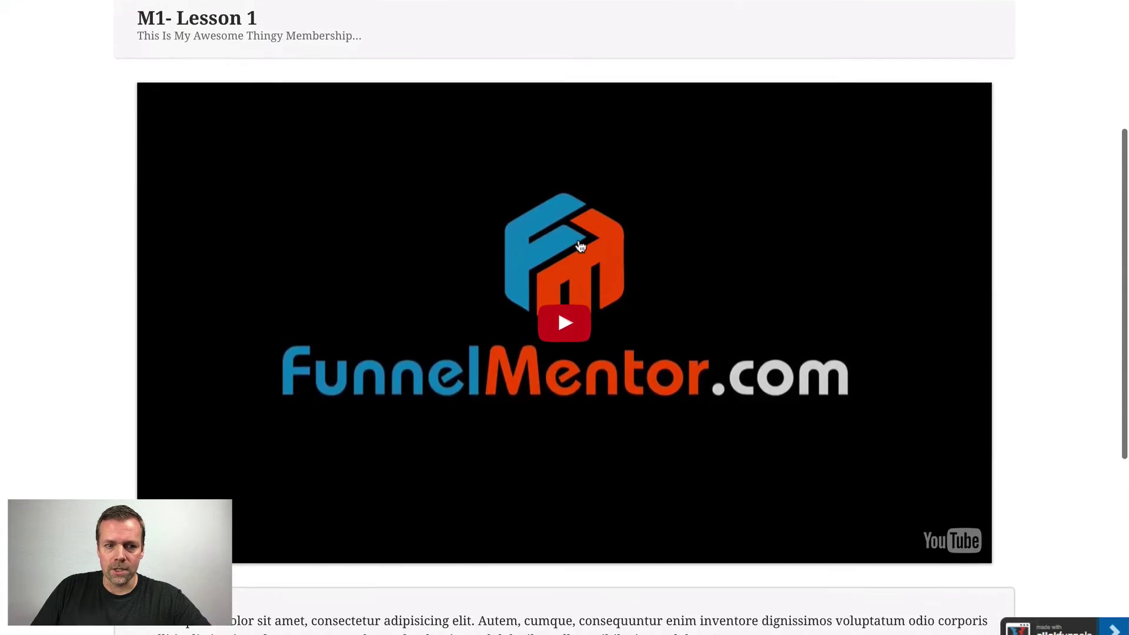
pyautogui.scroll(2, 428, 172)
pyautogui.scroll(-7, 685, 239)
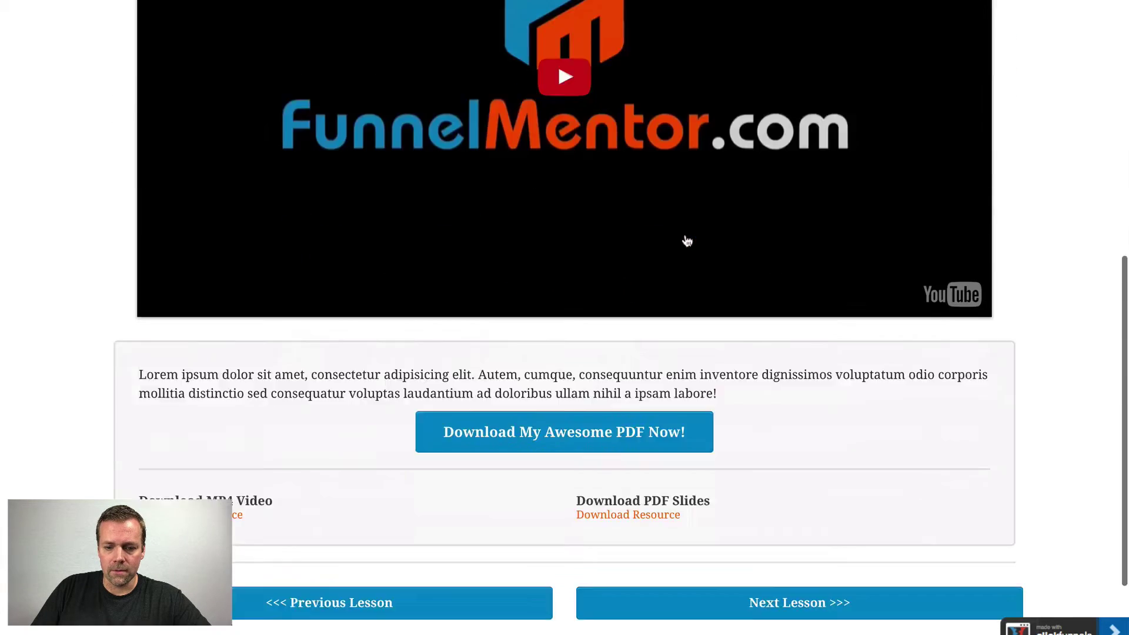
pyautogui.scroll(1, 686, 239)
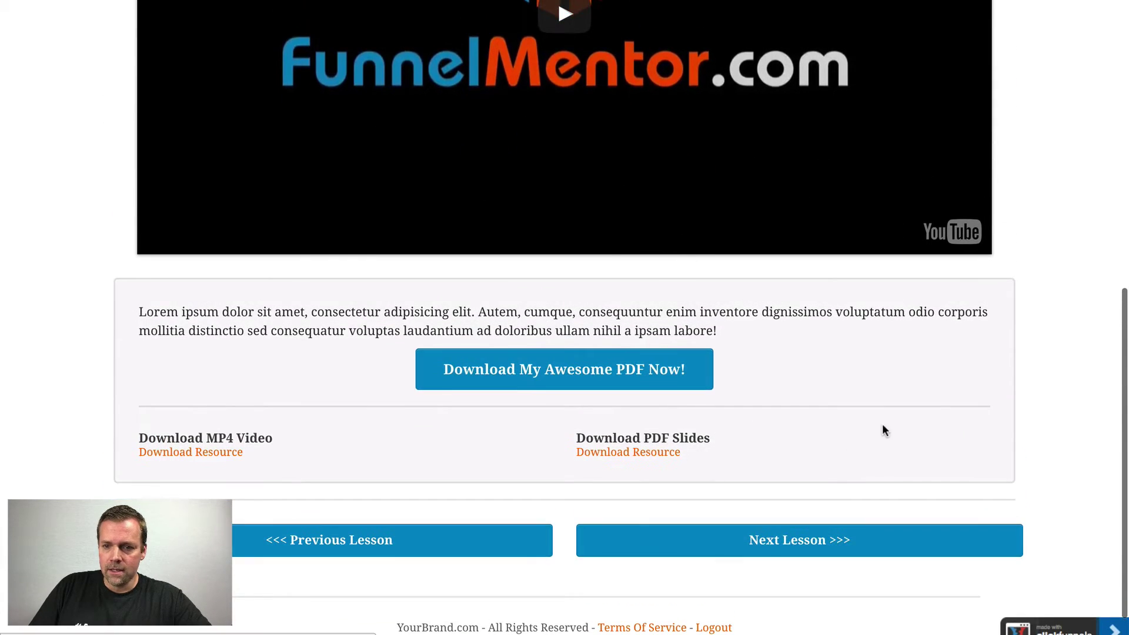
pyautogui.scroll(9, 821, 314)
# Step: Copy the 62-line lesson navigation script from the other page's footer custom tracking code and paste it into this page's footer custom tracking
pyautogui.click(537, 15)
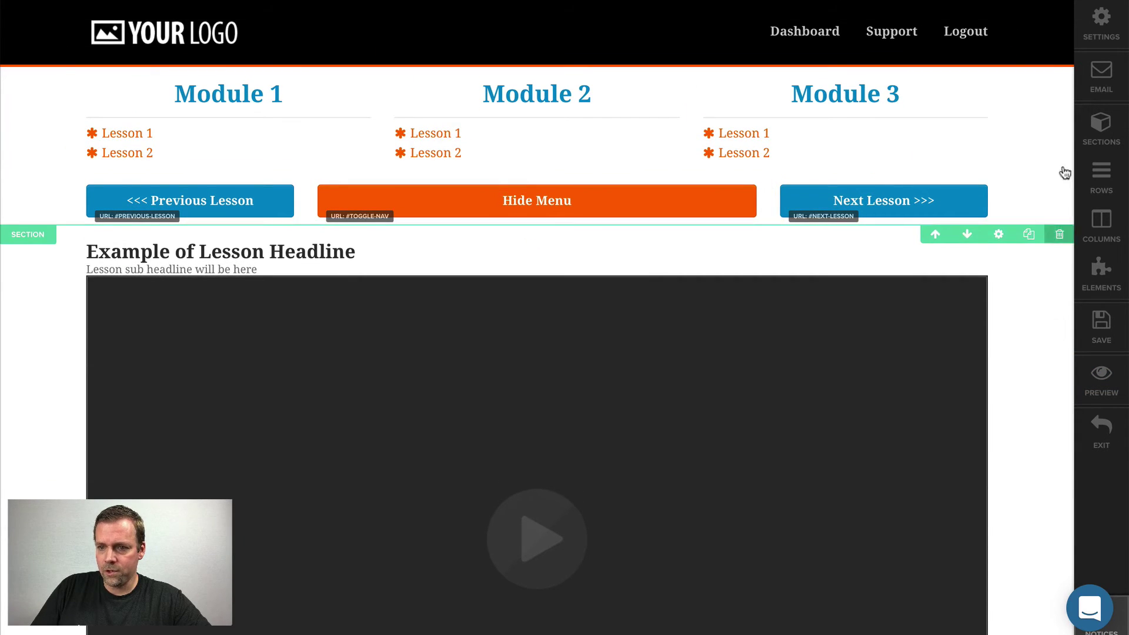
pyautogui.click(1101, 24)
pyautogui.click(873, 233)
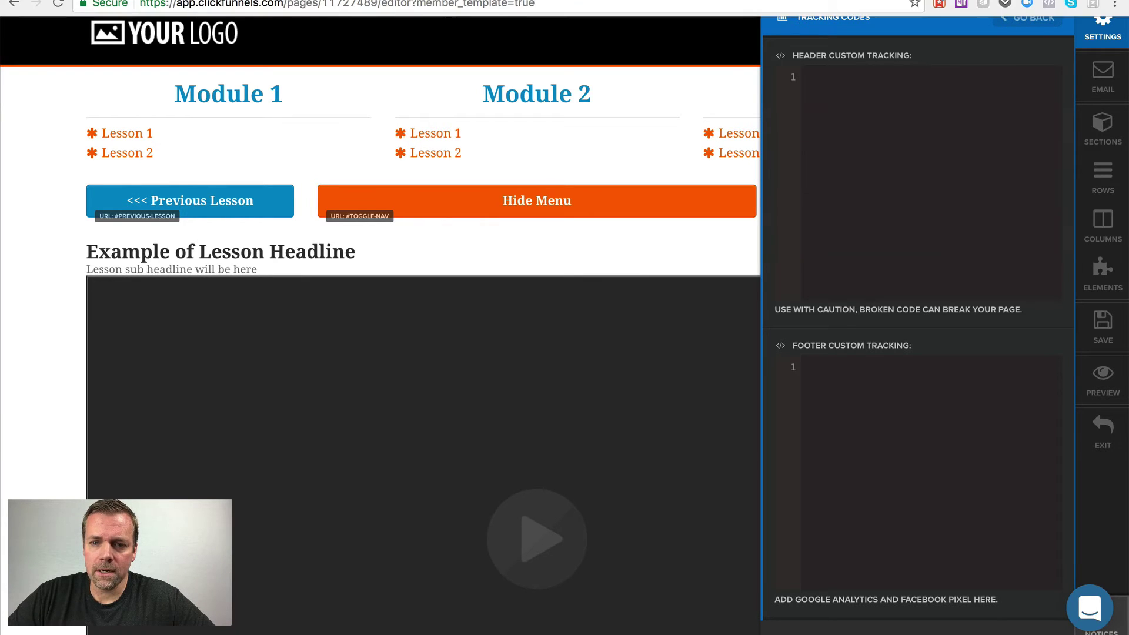
pyautogui.press('super+v')
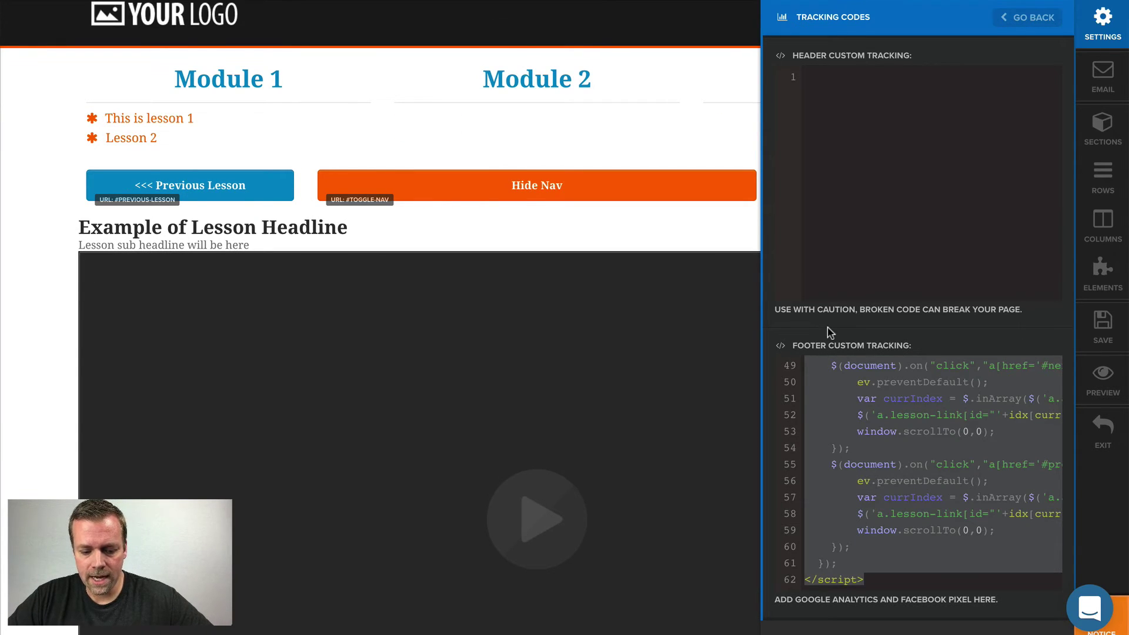
pyautogui.press('BackSpace')
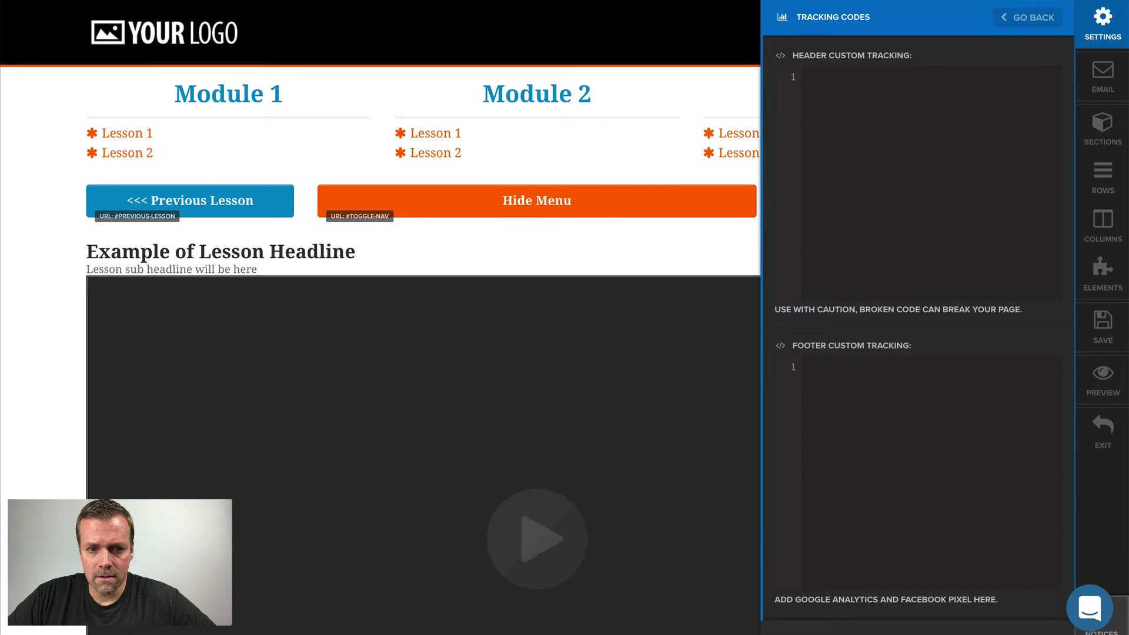
pyautogui.press('super+v')
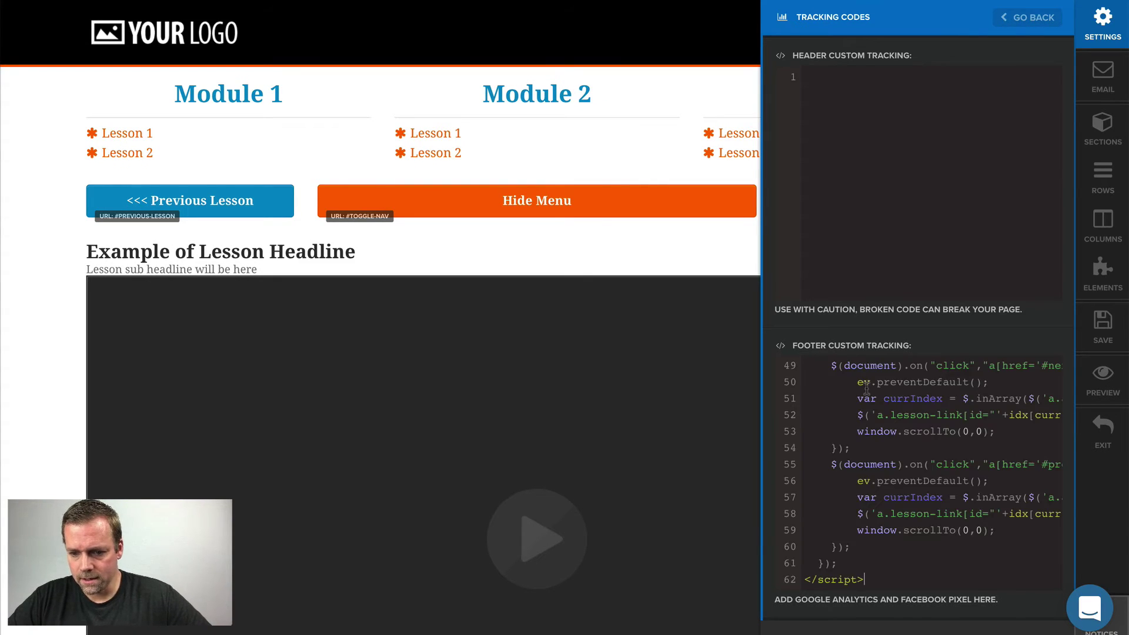
# Step: Save the membership lesson page with its footer script, open the preview and reload it
pyautogui.click(1111, 327)
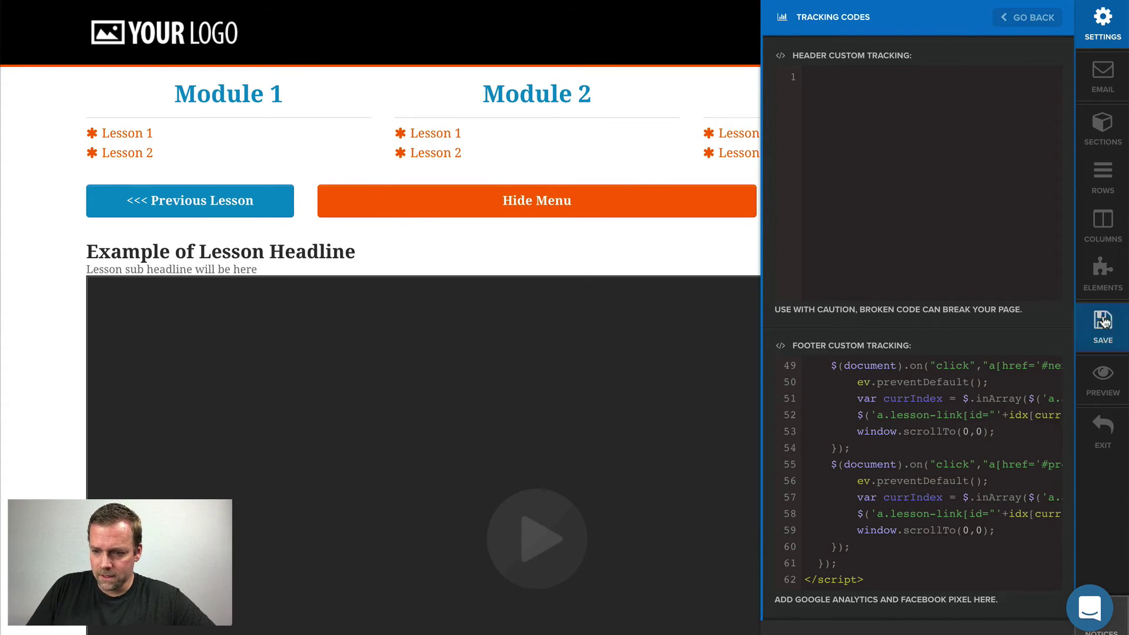
pyautogui.click(1104, 384)
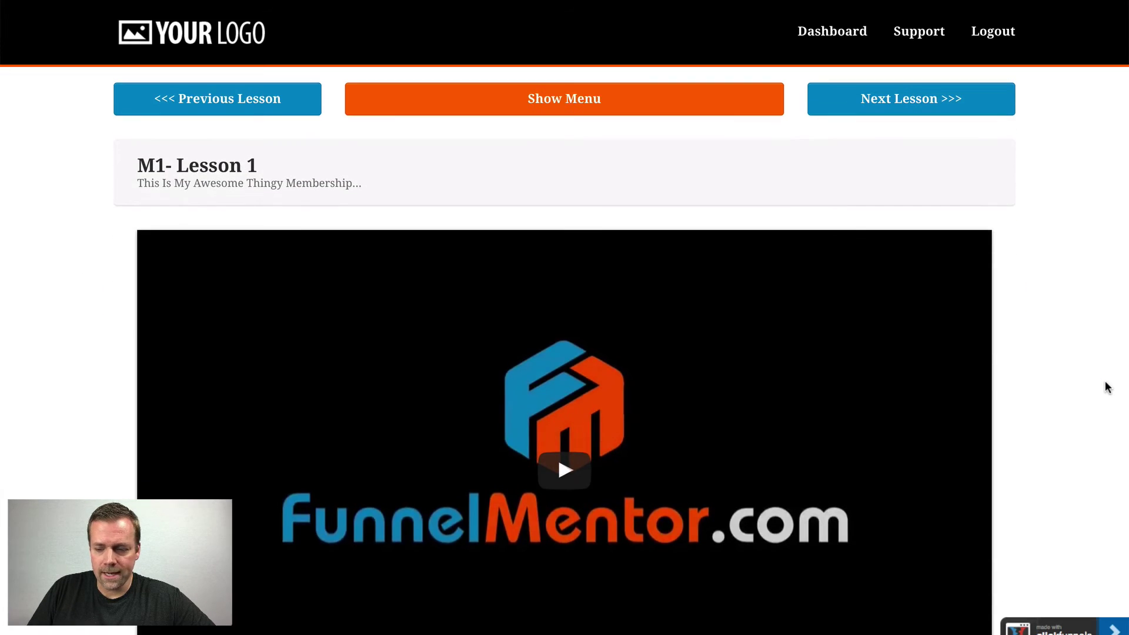
pyautogui.scroll(-2, 1058, 382)
pyautogui.scroll(2, 1058, 383)
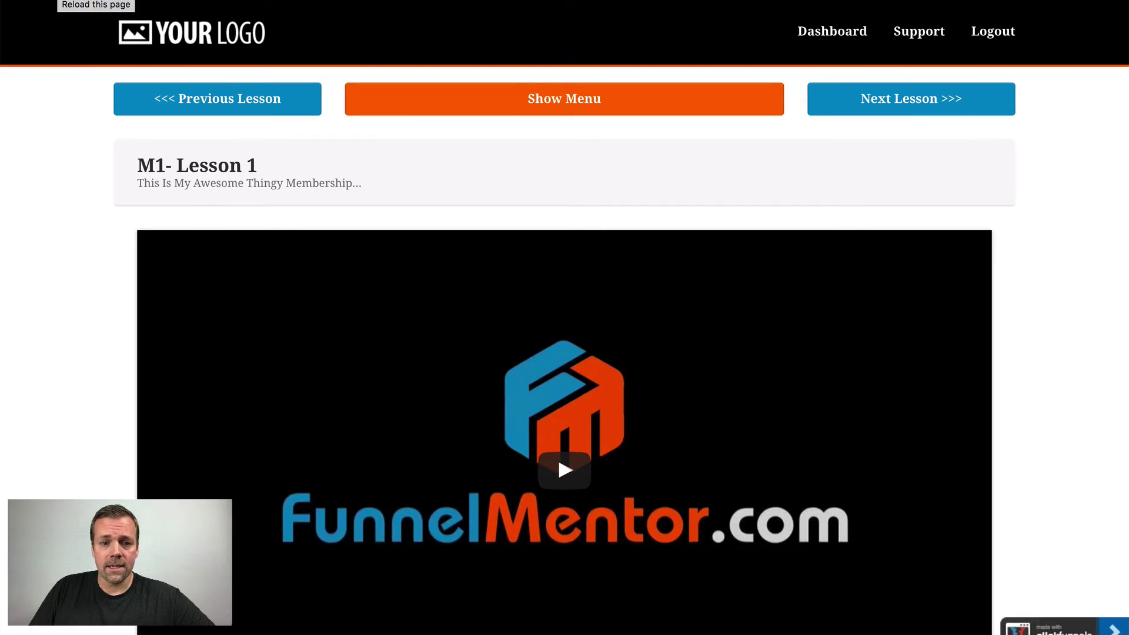
pyautogui.press('super+r')
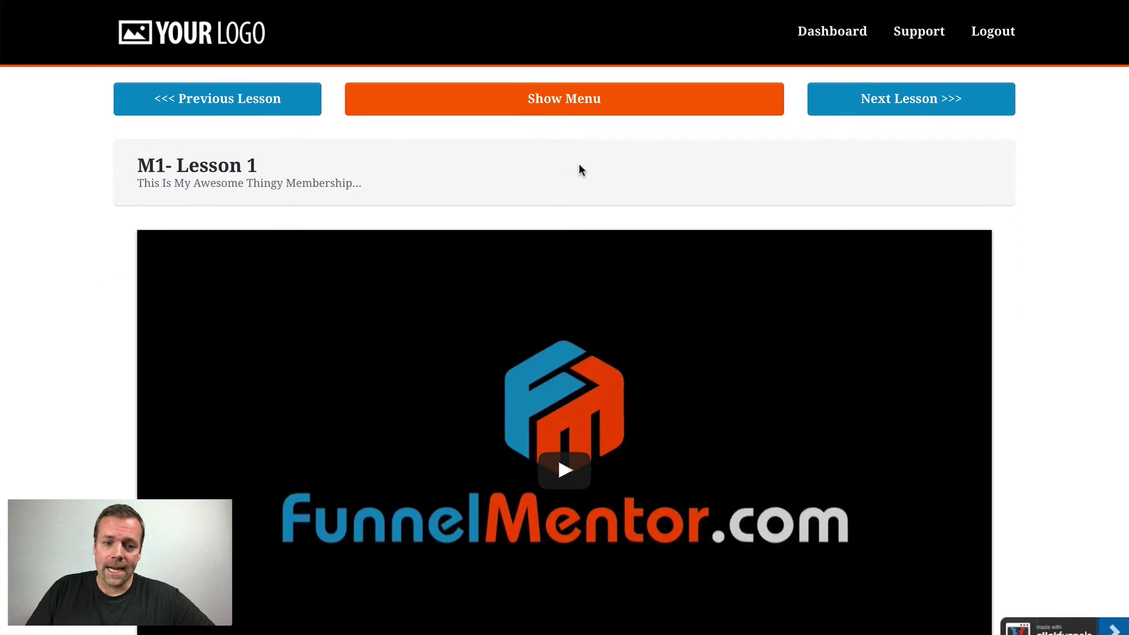
# Step: Test showing and hiding the lesson menu and the "Next Lesson >>>" button above the lesson content in the preview
pyautogui.click(571, 101)
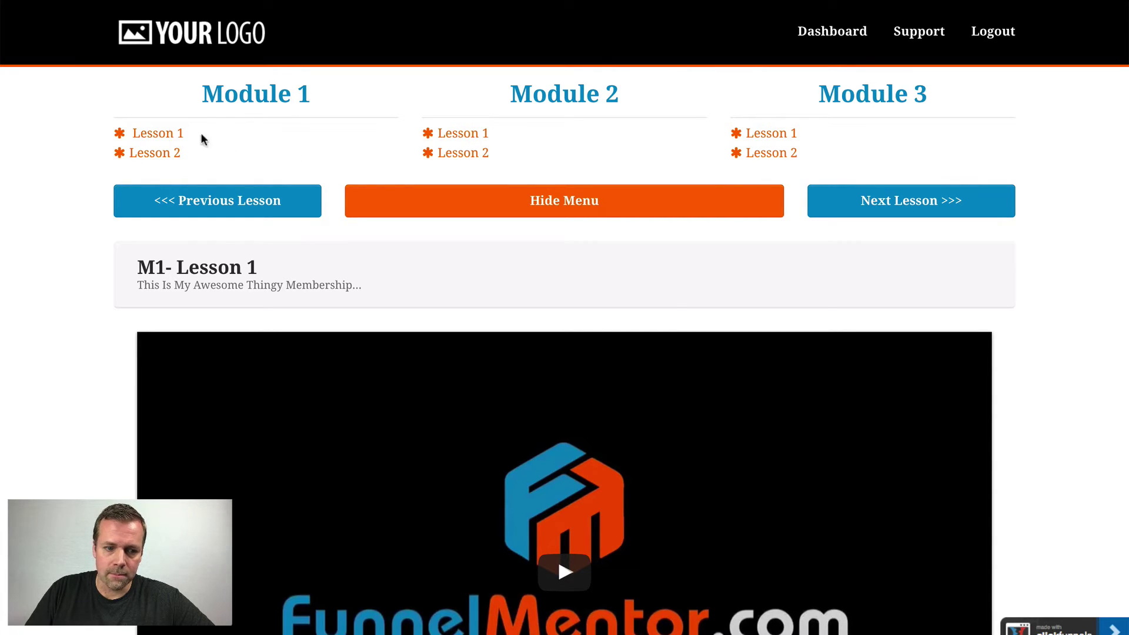
pyautogui.click(509, 213)
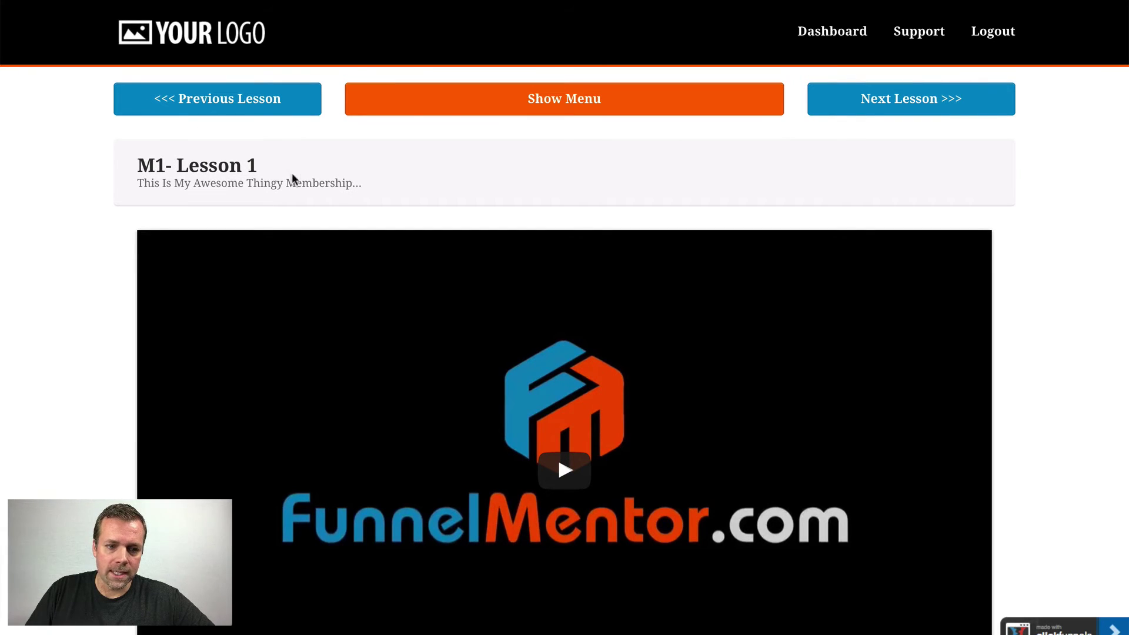
pyautogui.click(914, 106)
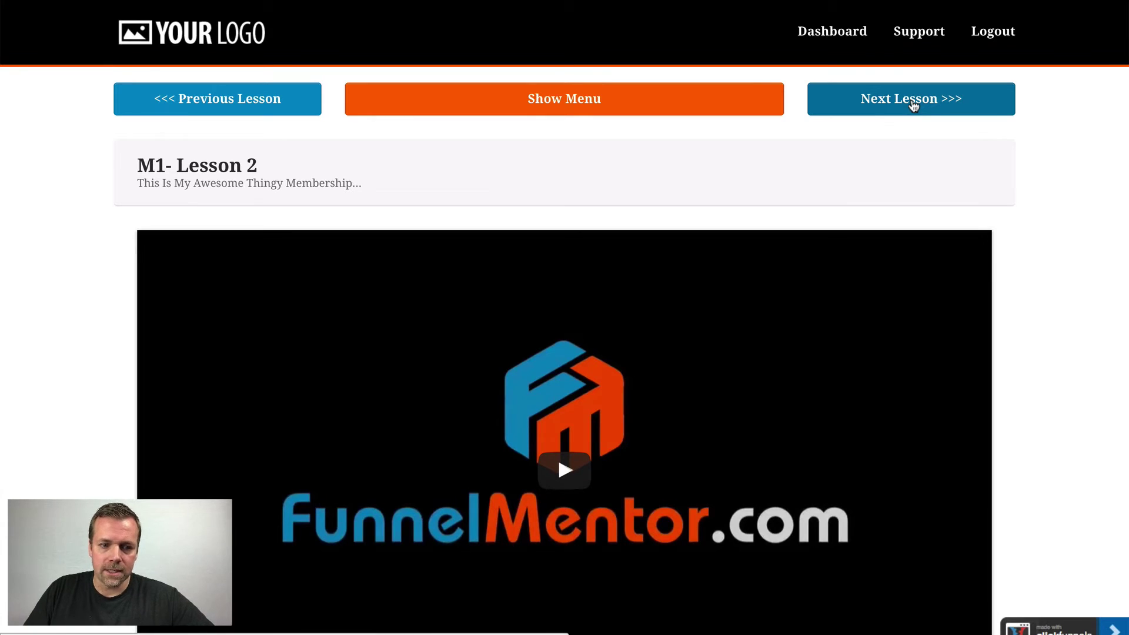
pyautogui.click(913, 105)
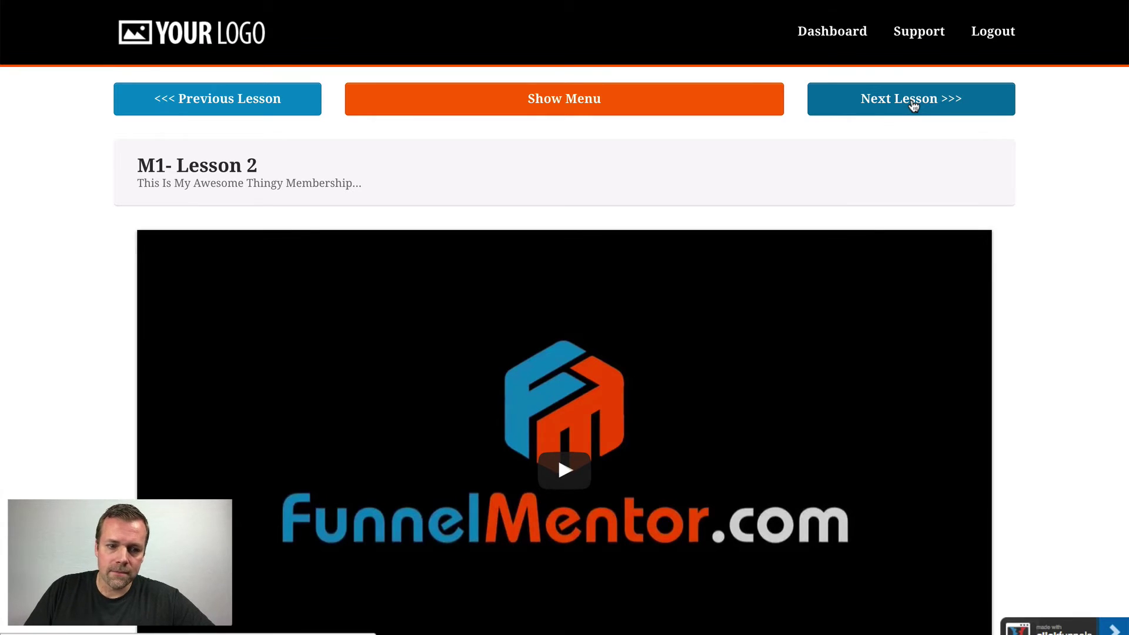
pyautogui.click(913, 104)
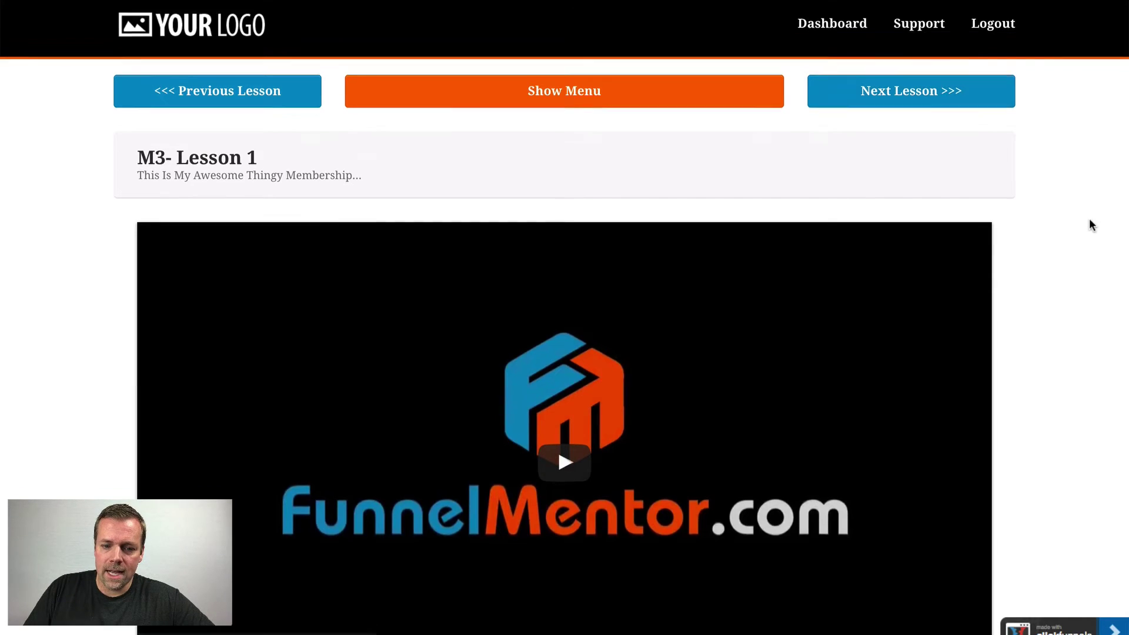
# Step: Test the "Next Lesson >>>" button below the lesson content, the "<<< Previous Lesson" button above it, and the menu toggle
pyautogui.scroll(-5, 1052, 222)
pyautogui.scroll(-4, 824, 439)
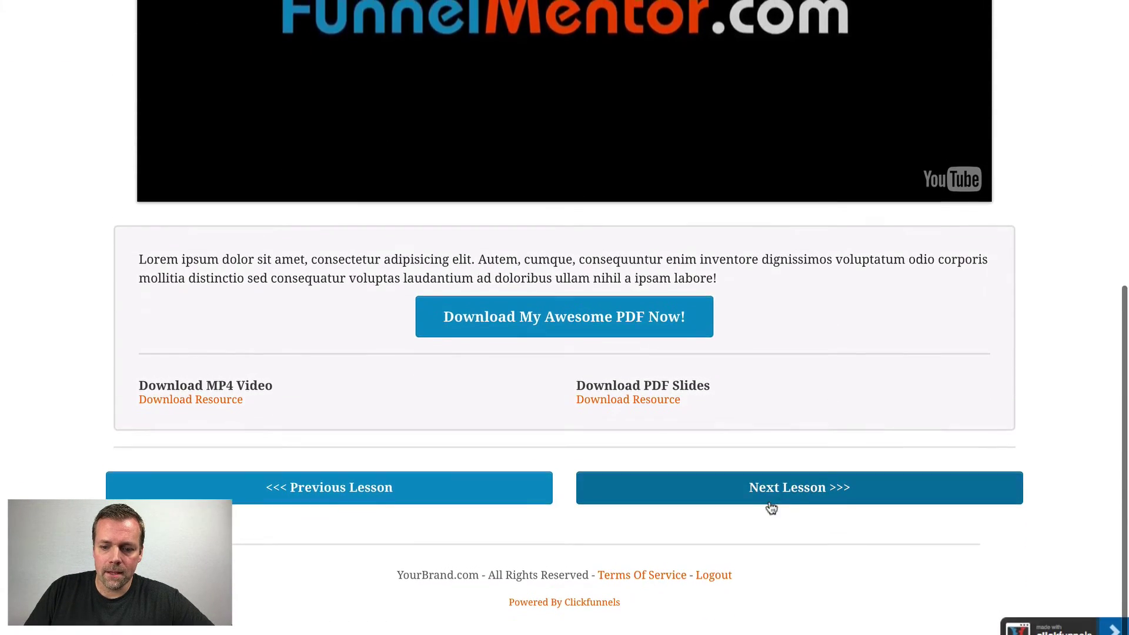
pyautogui.click(829, 496)
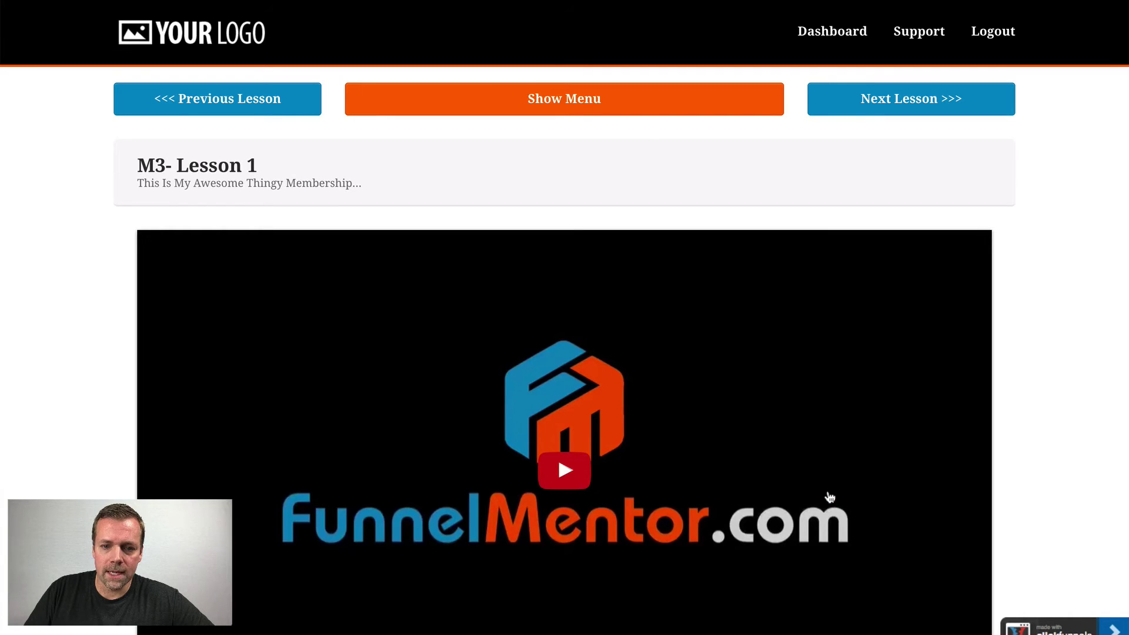
pyautogui.click(267, 108)
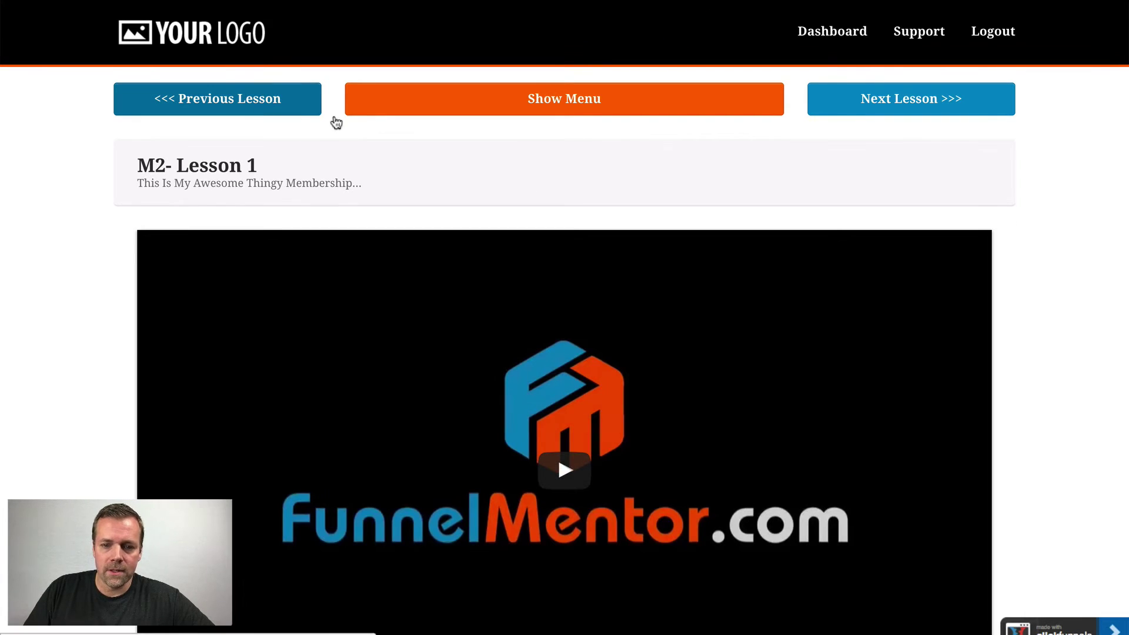
pyautogui.scroll(-5, 1028, 349)
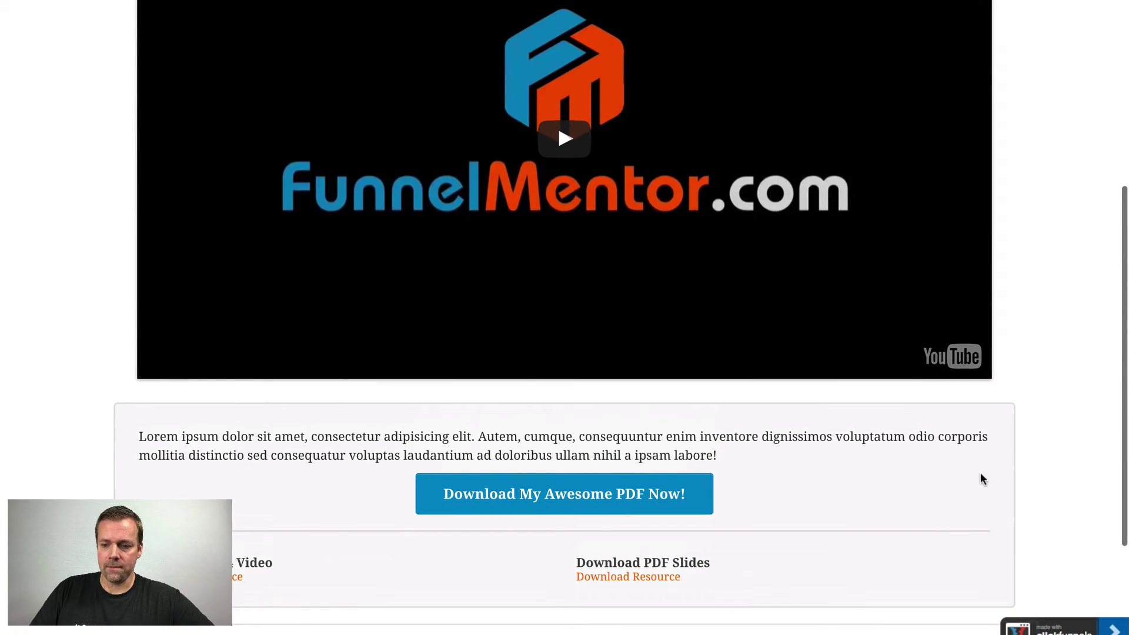
pyautogui.scroll(5, 1004, 445)
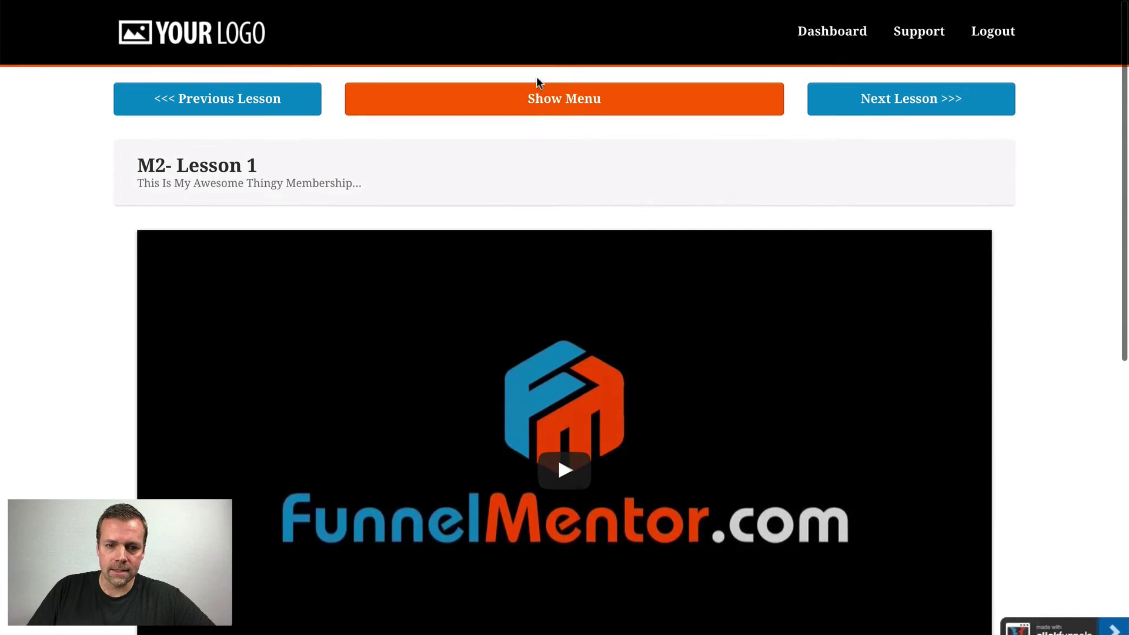
pyautogui.click(538, 104)
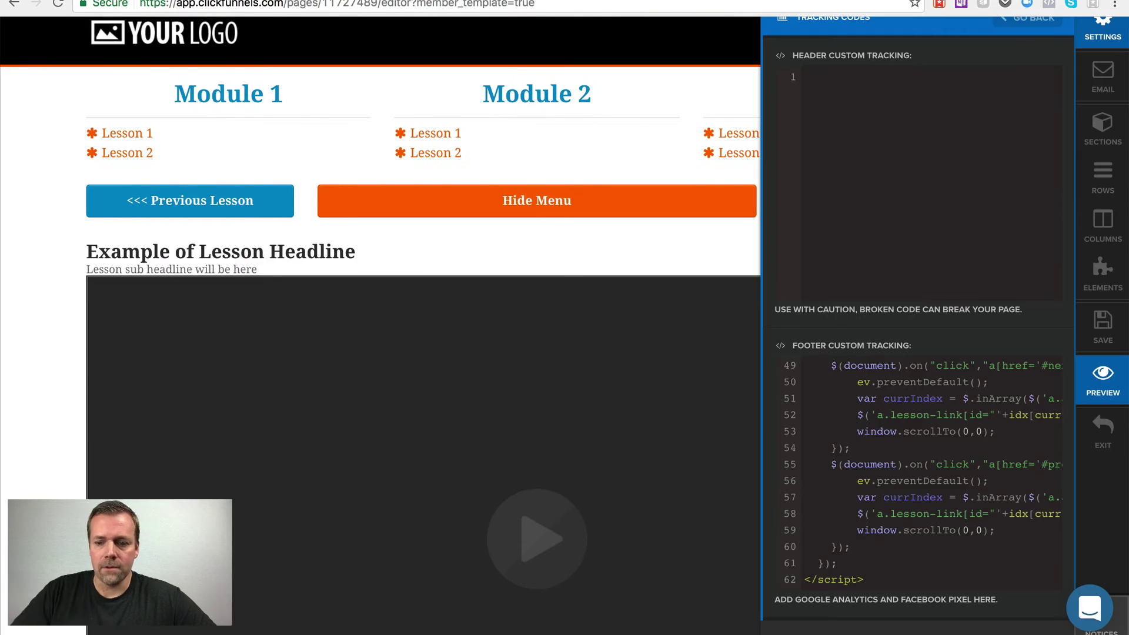
# Step: Back in the page editor, link the "Lesson 1" text under Module 1 to #lesson1-1
pyautogui.click(622, 101)
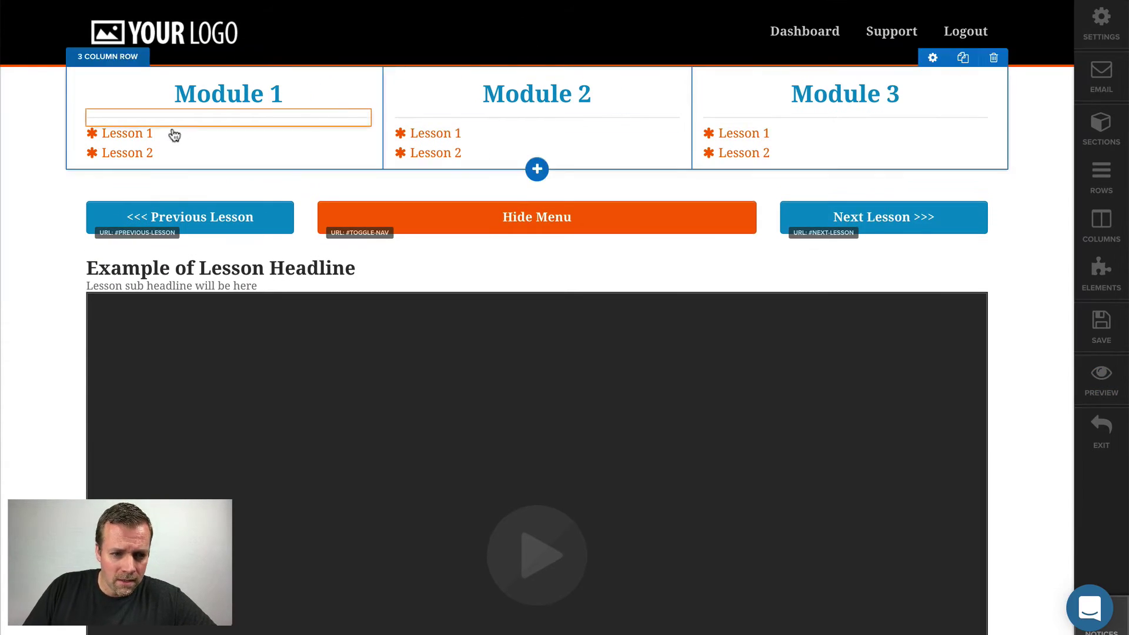
pyautogui.click(161, 136)
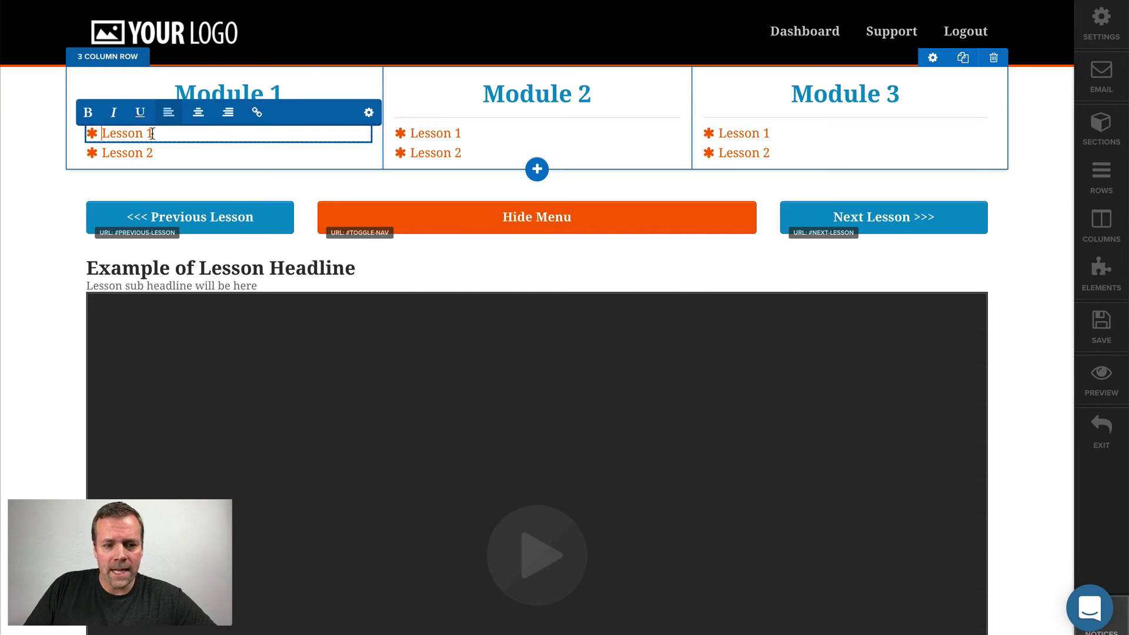
pyautogui.moveTo(153, 133); pyautogui.dragTo(102, 134)
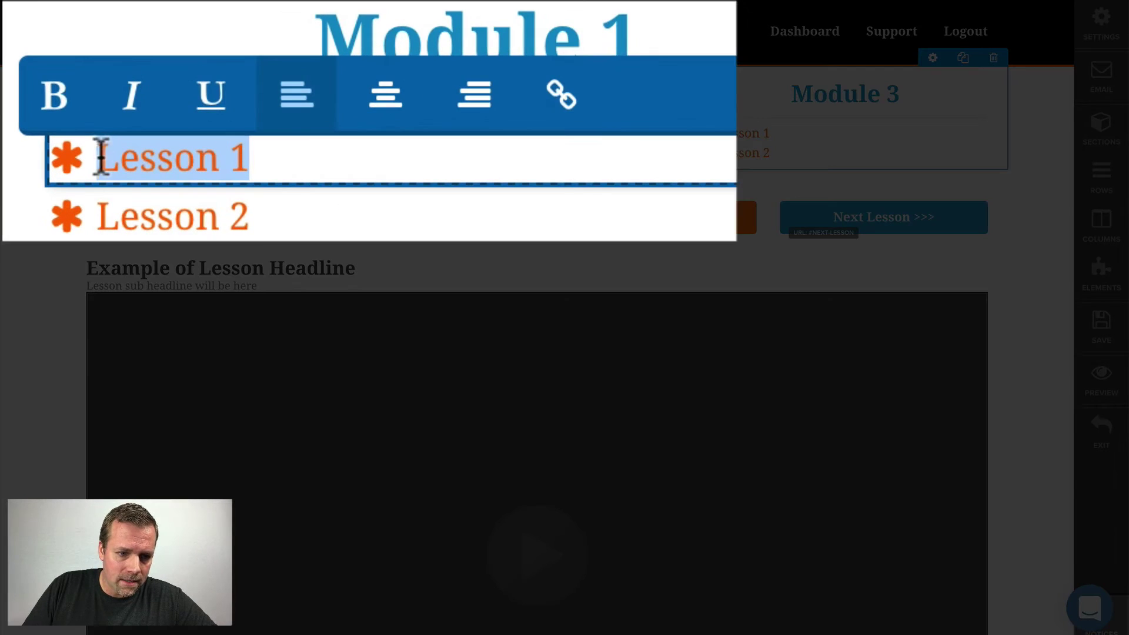
pyautogui.click(560, 93)
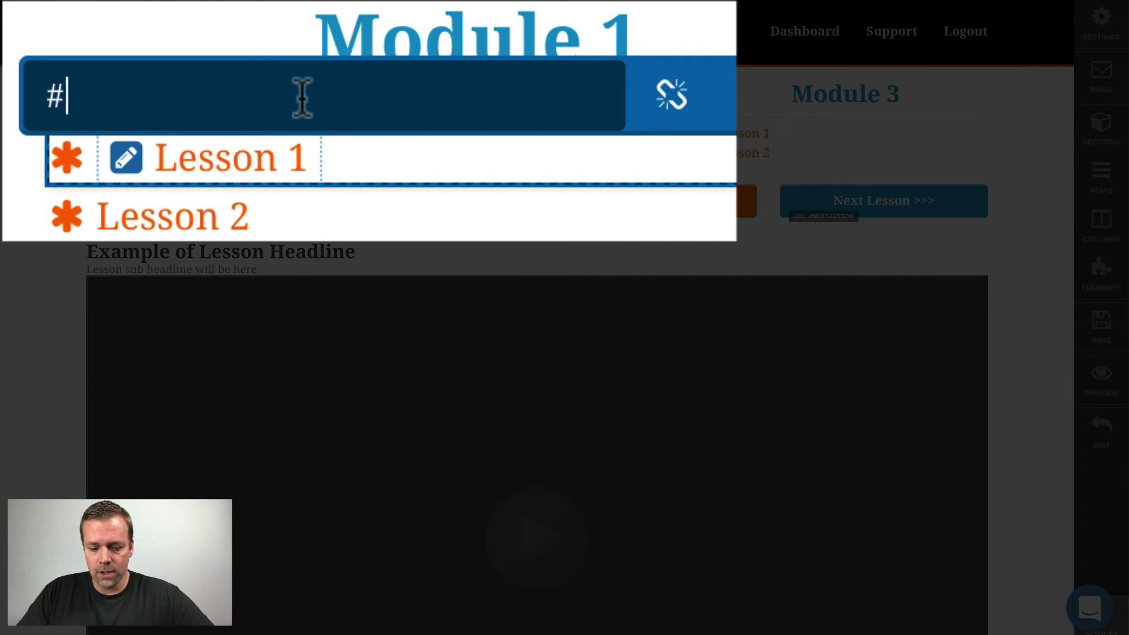
pyautogui.write('lesso')
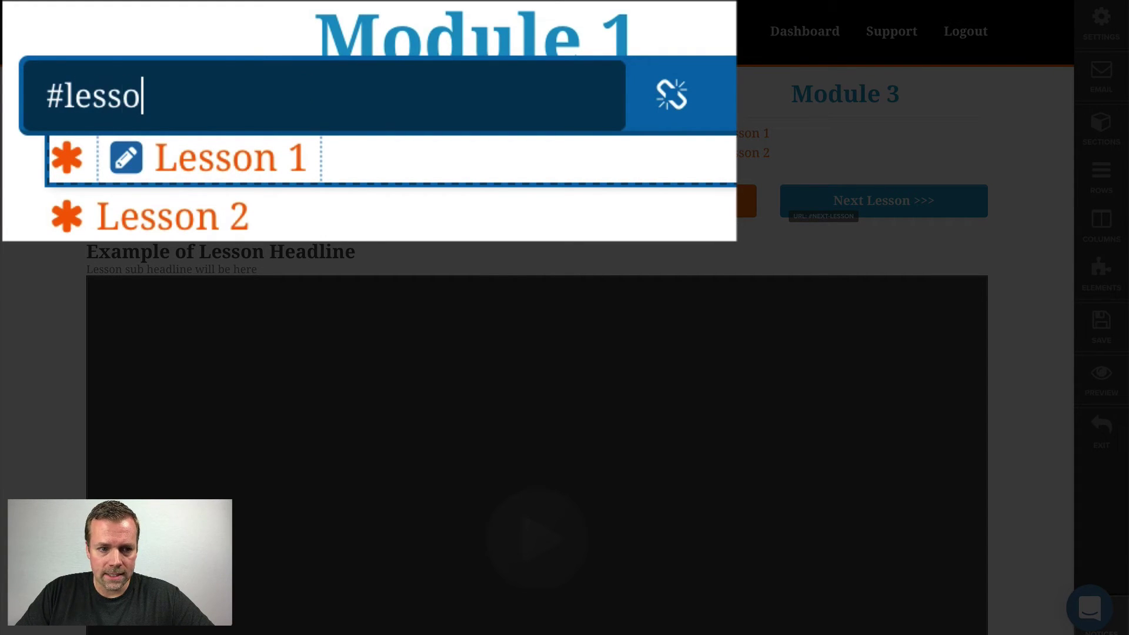
pyautogui.write('n')
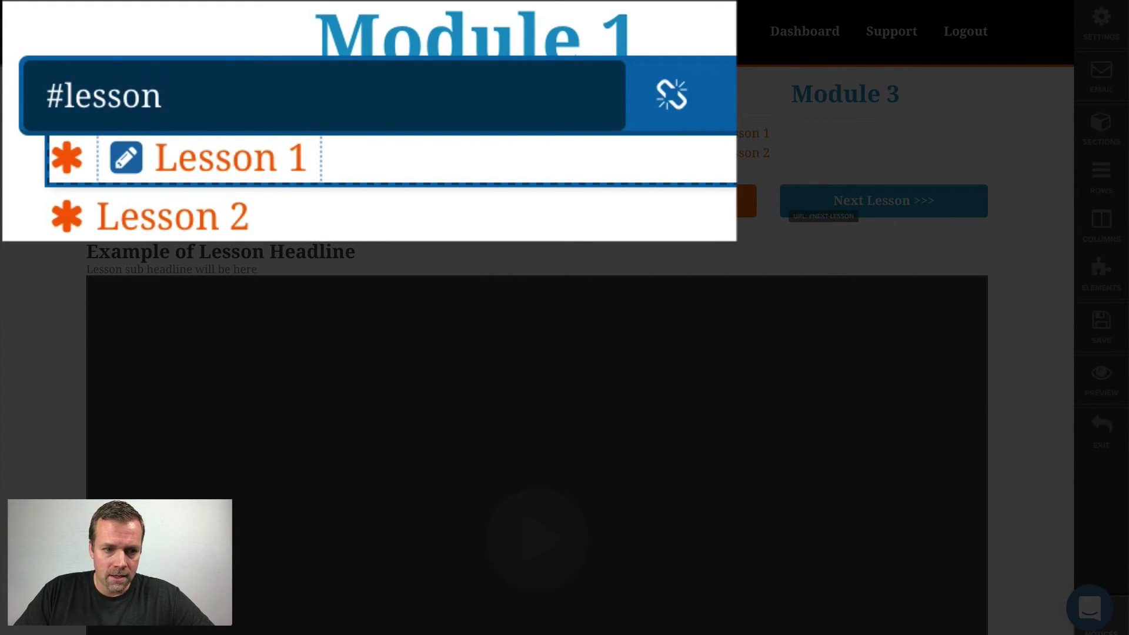
pyautogui.write('1')
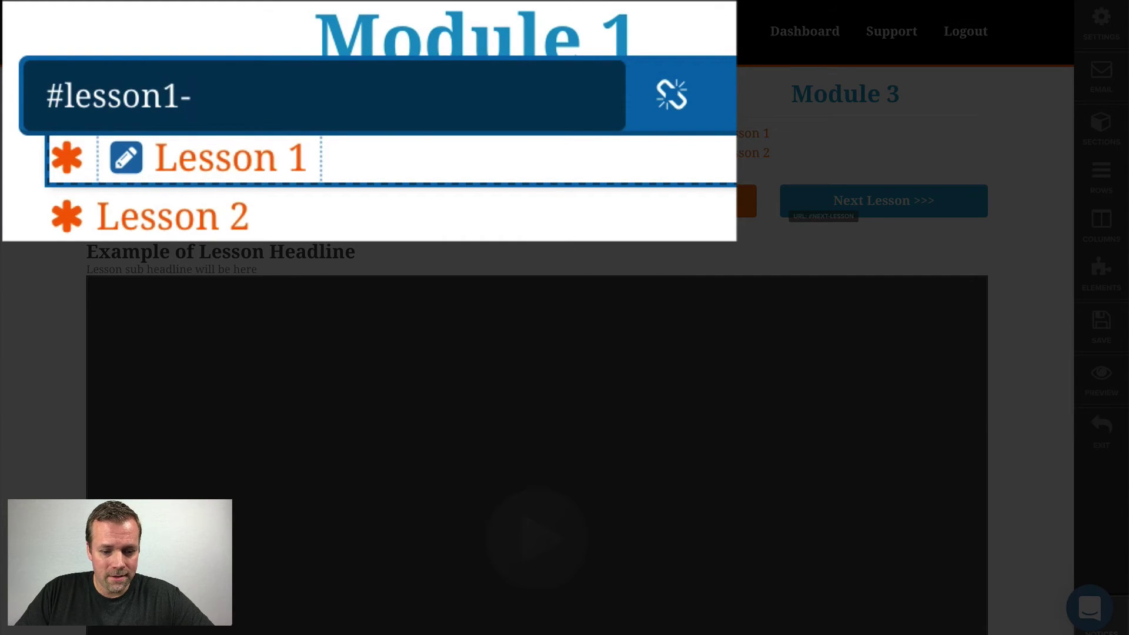
pyautogui.write('-1')
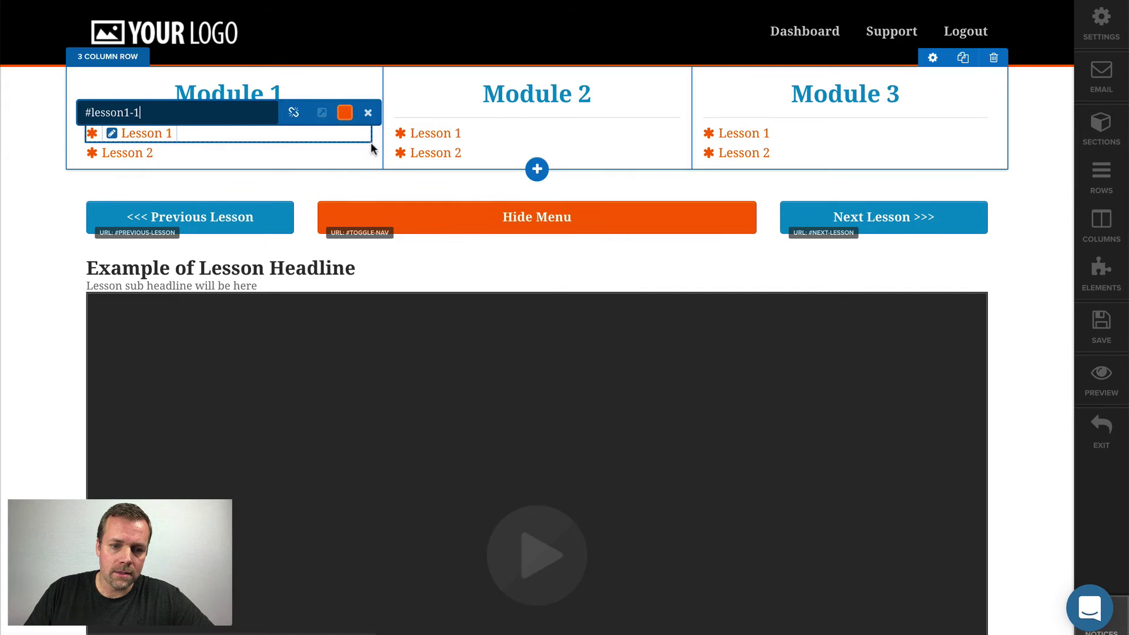
pyautogui.click(366, 113)
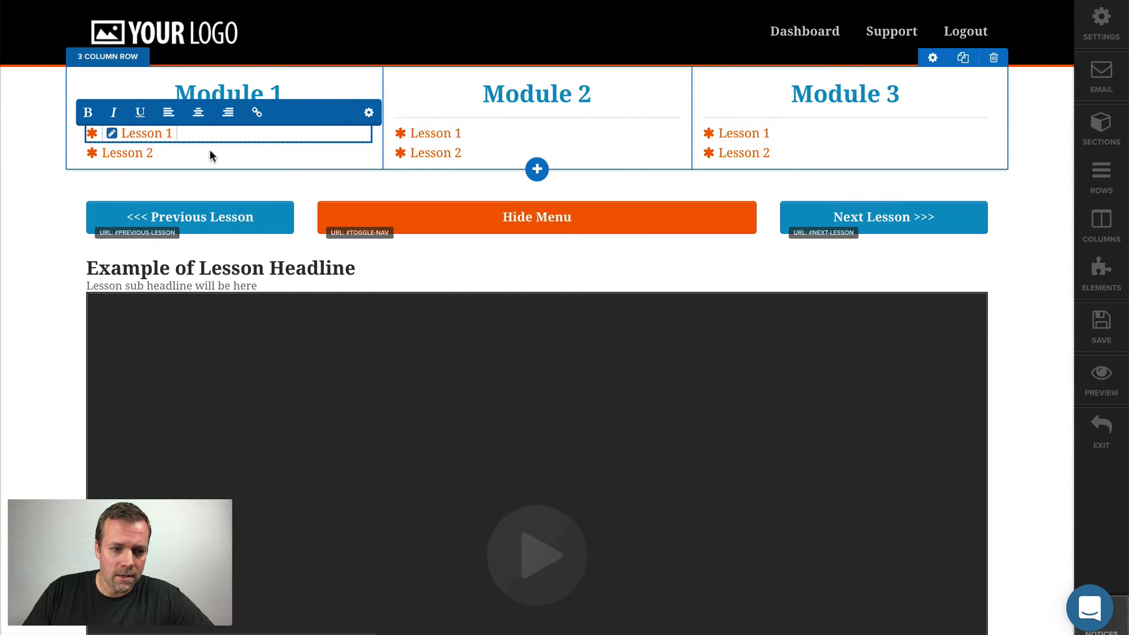
# Step: Link the "Lesson 2" text under Module 1 to #lesson1-2
pyautogui.click(160, 153)
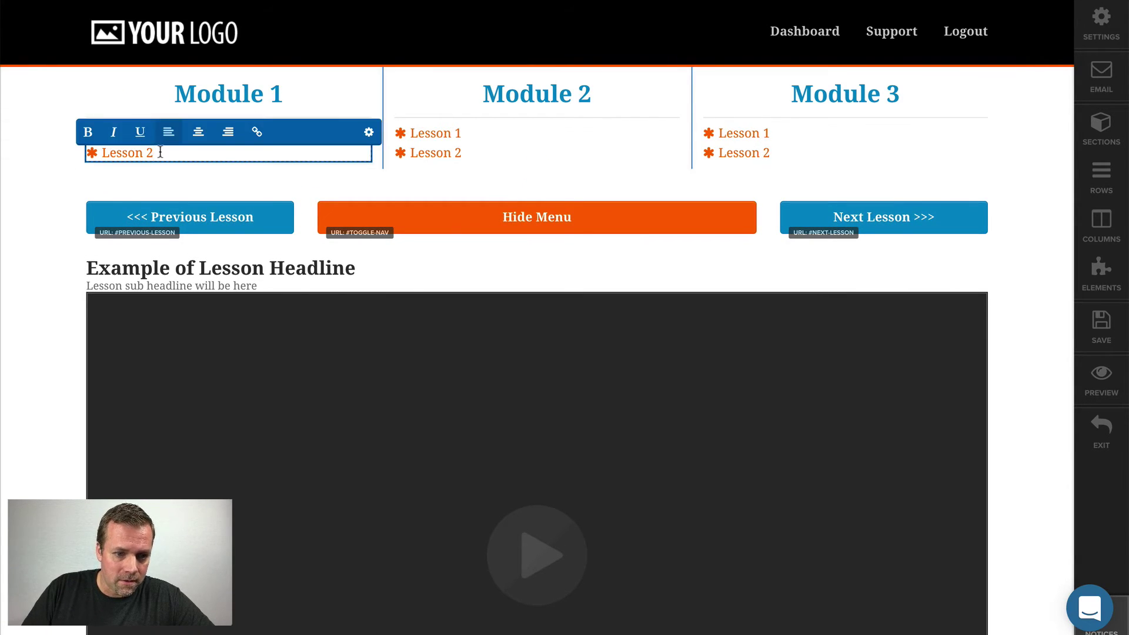
pyautogui.moveTo(160, 153); pyautogui.dragTo(102, 151)
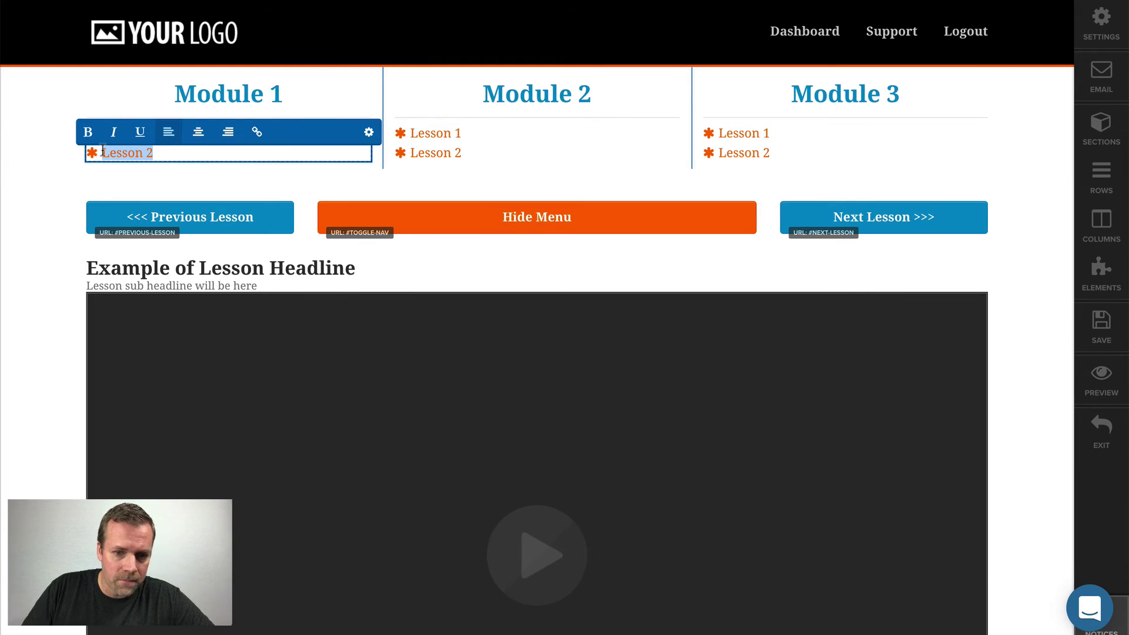
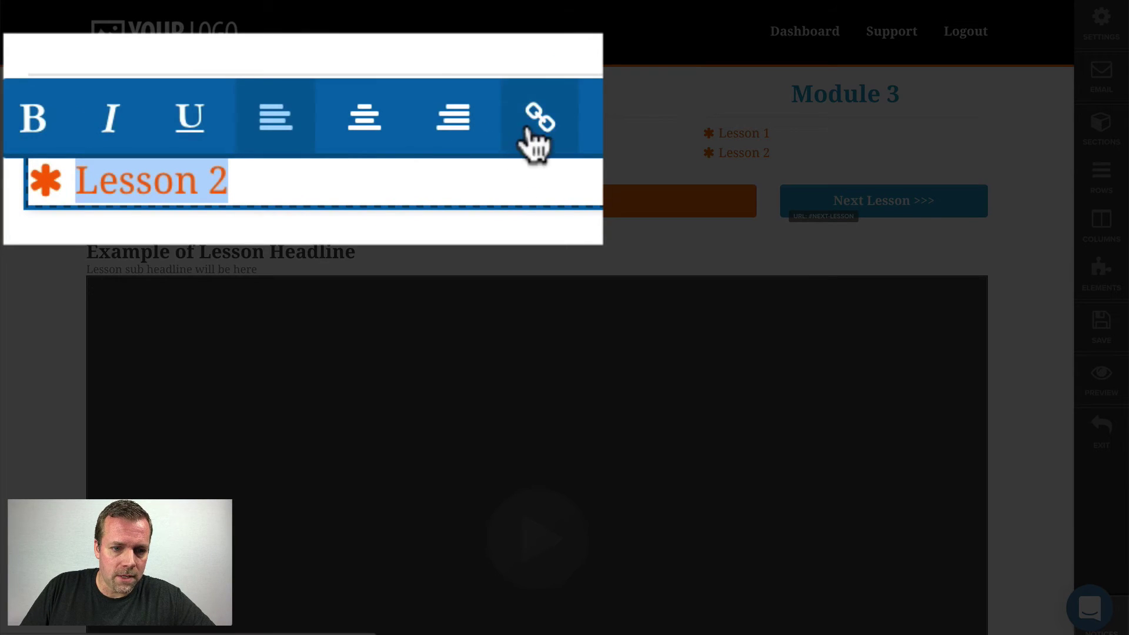
pyautogui.click(256, 132)
pyautogui.write('l')
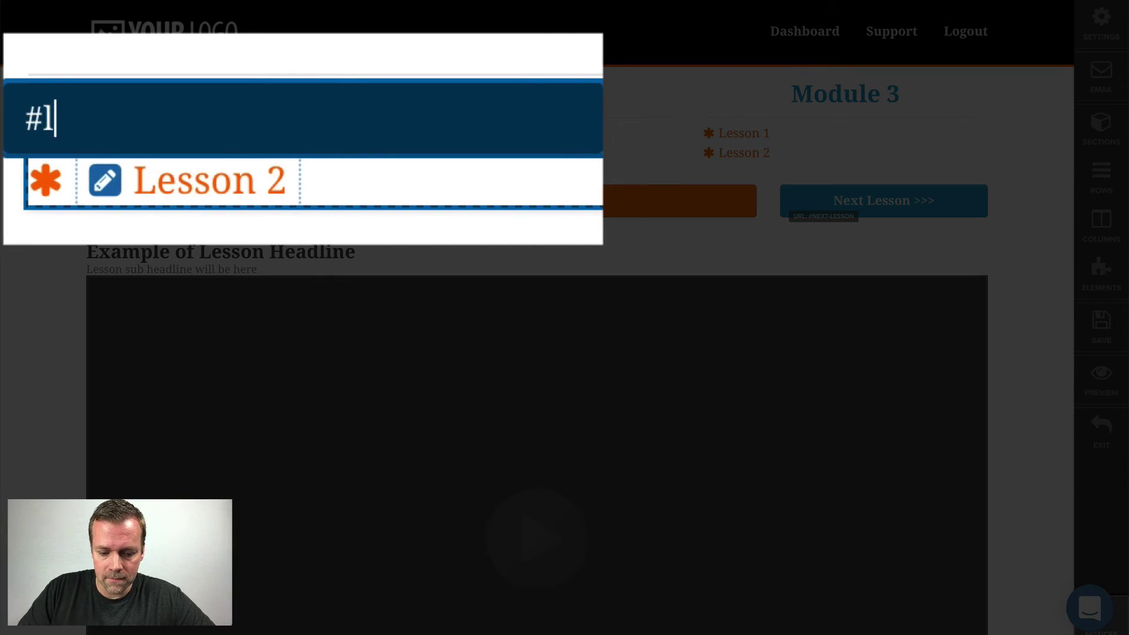
pyautogui.write('esson1')
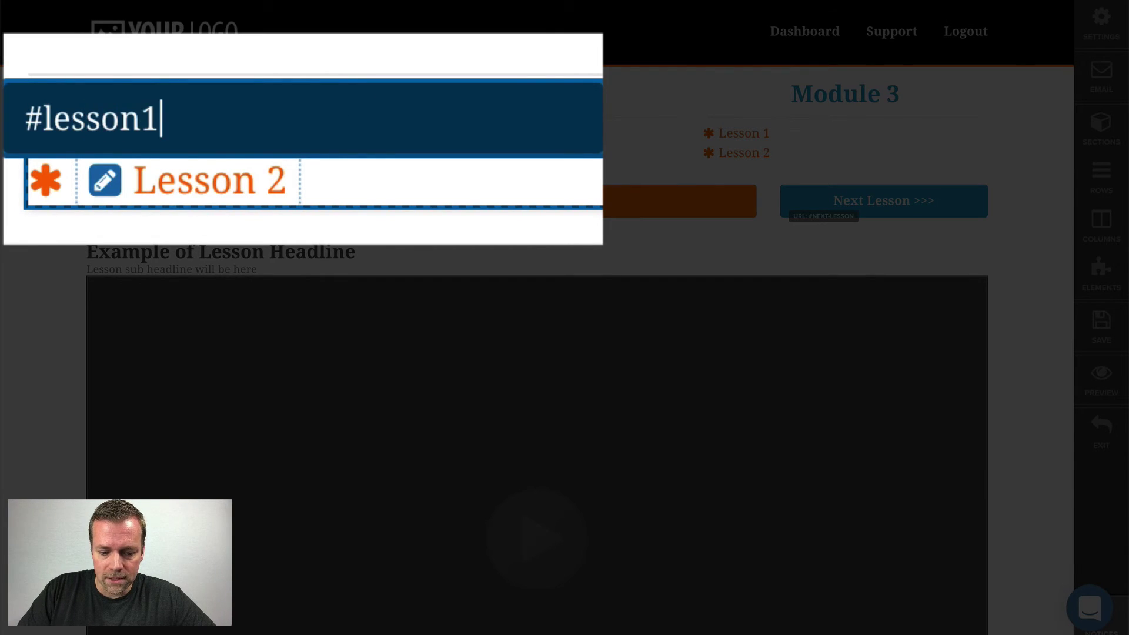
pyautogui.write('-2')
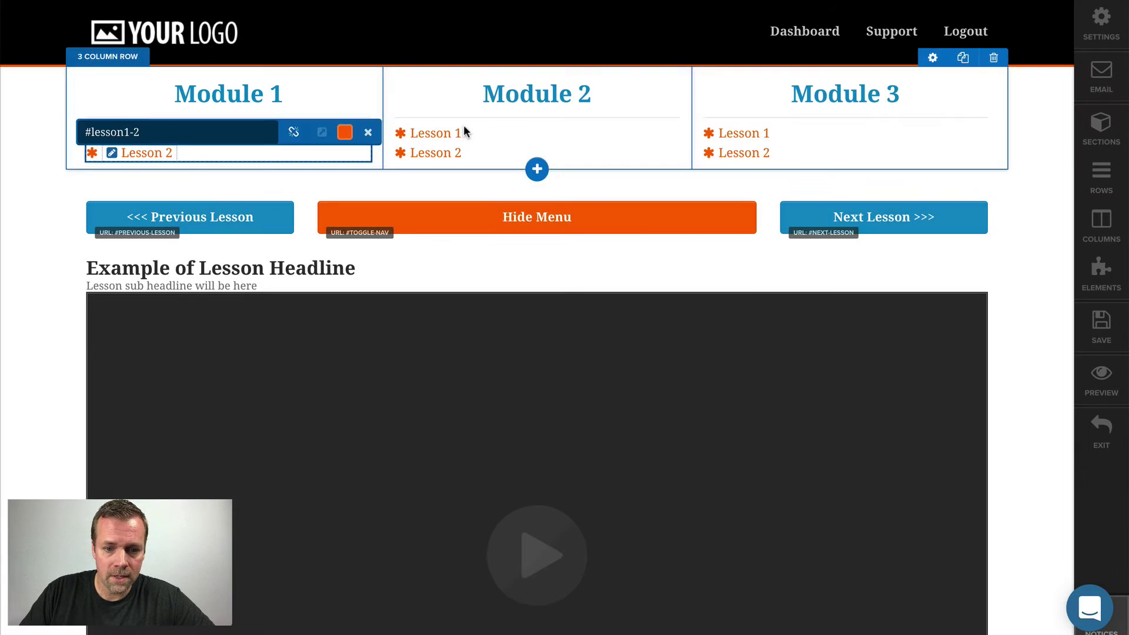
pyautogui.click(466, 131)
# Step: Link the "Lesson 1" text under Module 2 to #lesson2-1
pyautogui.click(469, 130)
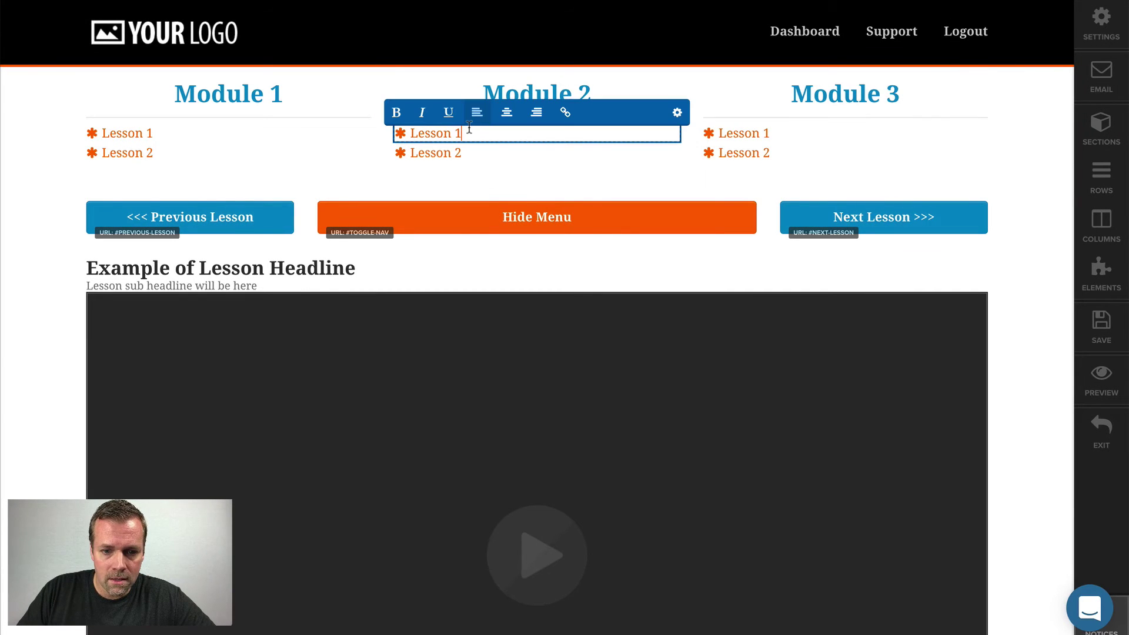
pyautogui.moveTo(469, 128); pyautogui.dragTo(406, 128)
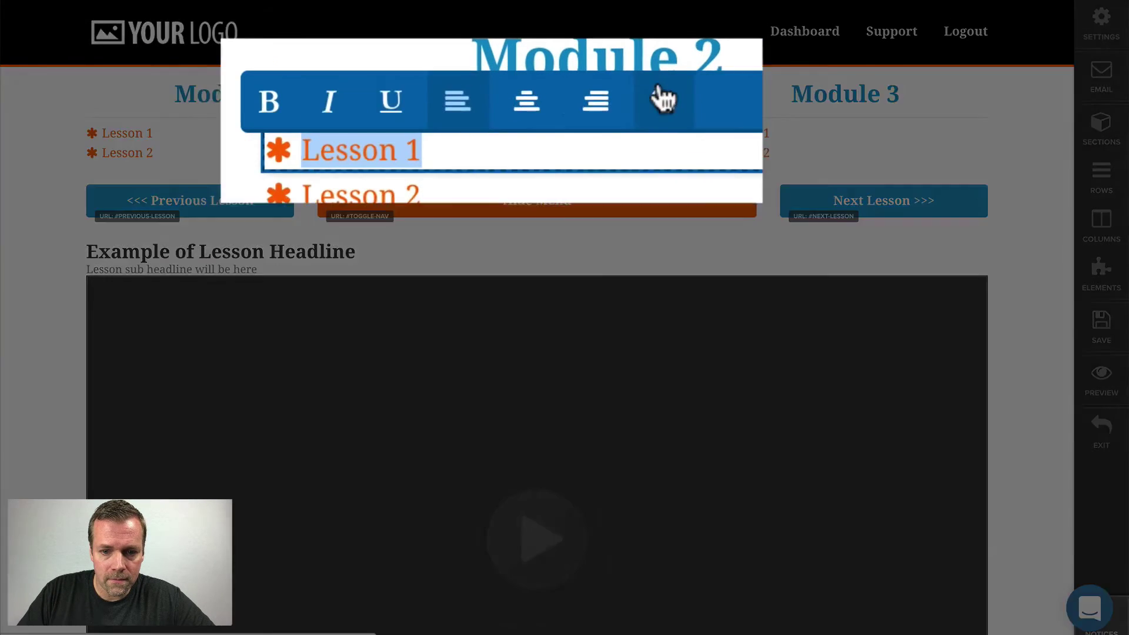
pyautogui.click(565, 112)
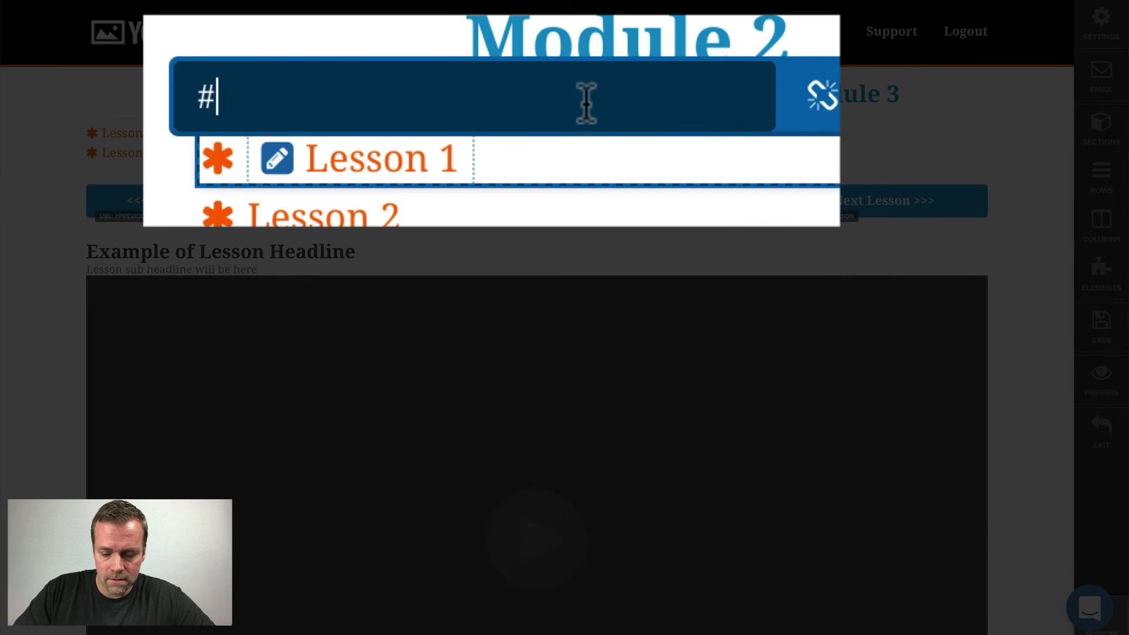
pyautogui.write('lesson')
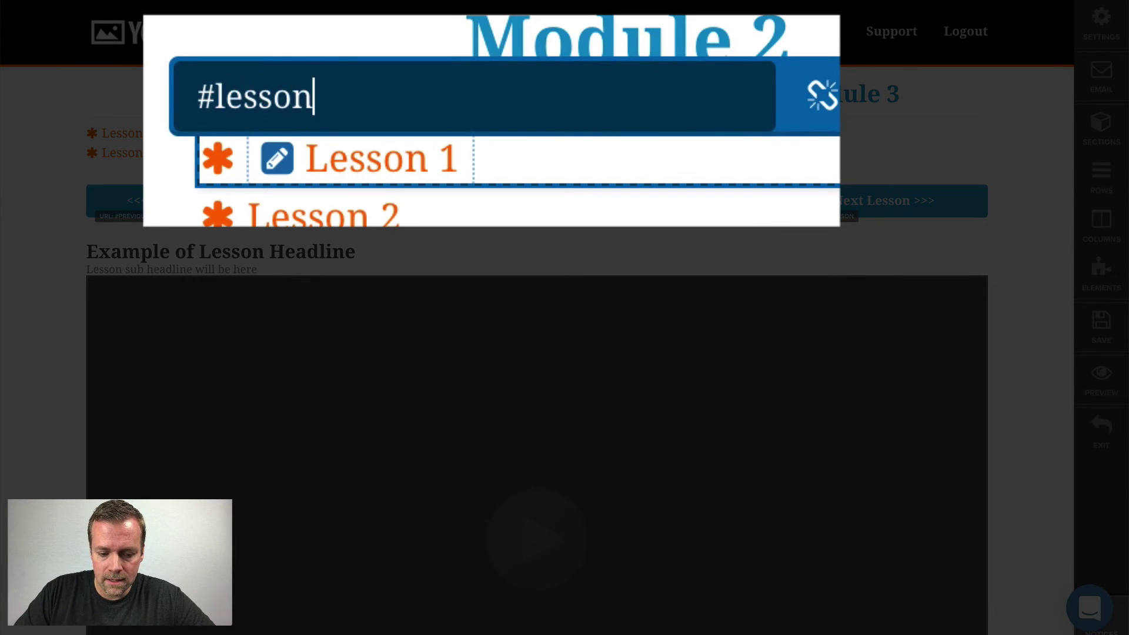
pyautogui.write('2-1')
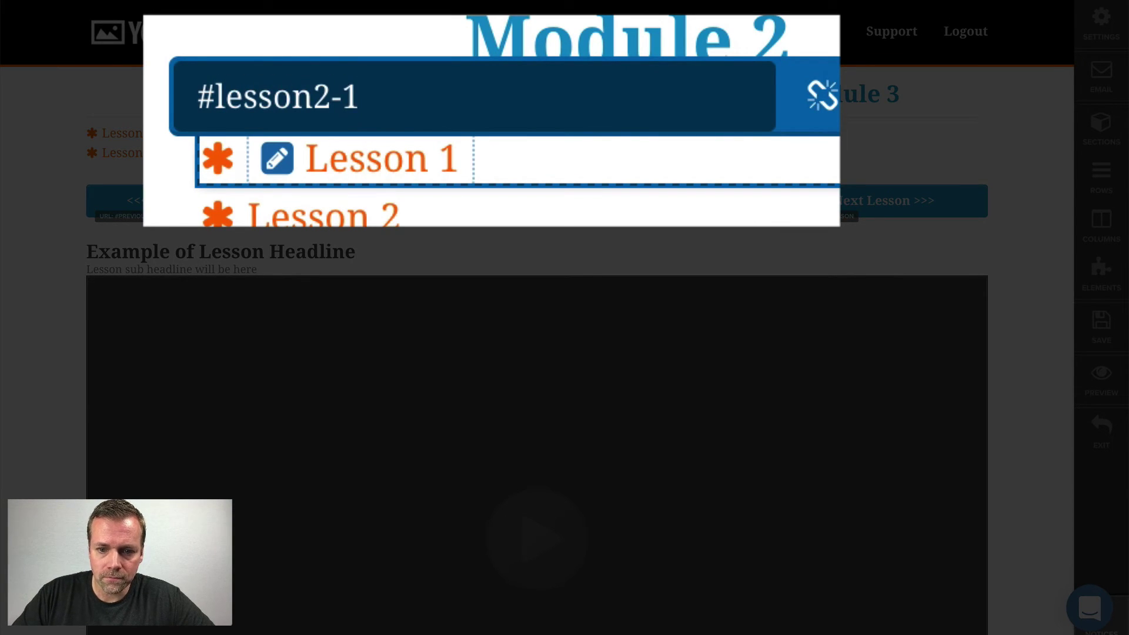
pyautogui.press('Return')
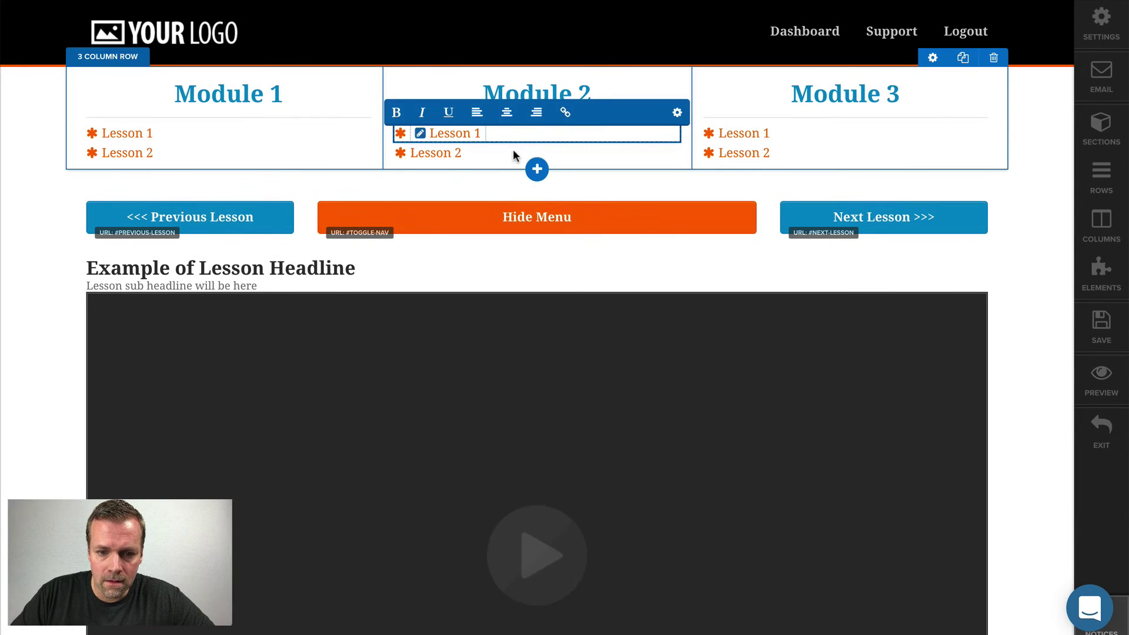
pyautogui.click(513, 151)
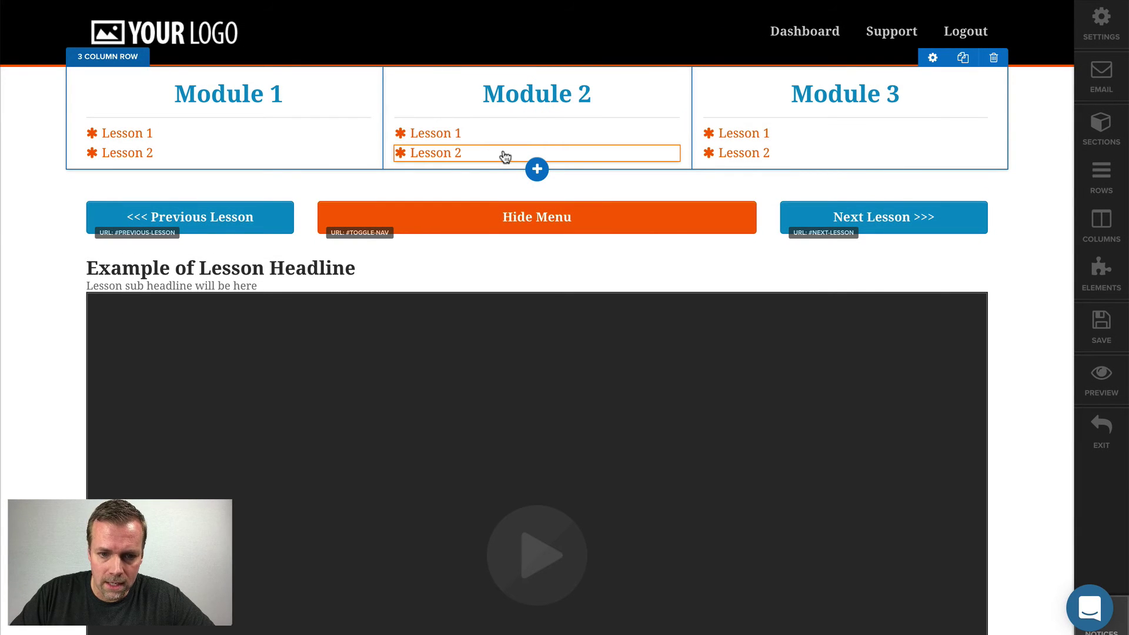
# Step: Link the "Lesson 2" text under Module 2 to #lesson2-2
pyautogui.click(464, 154)
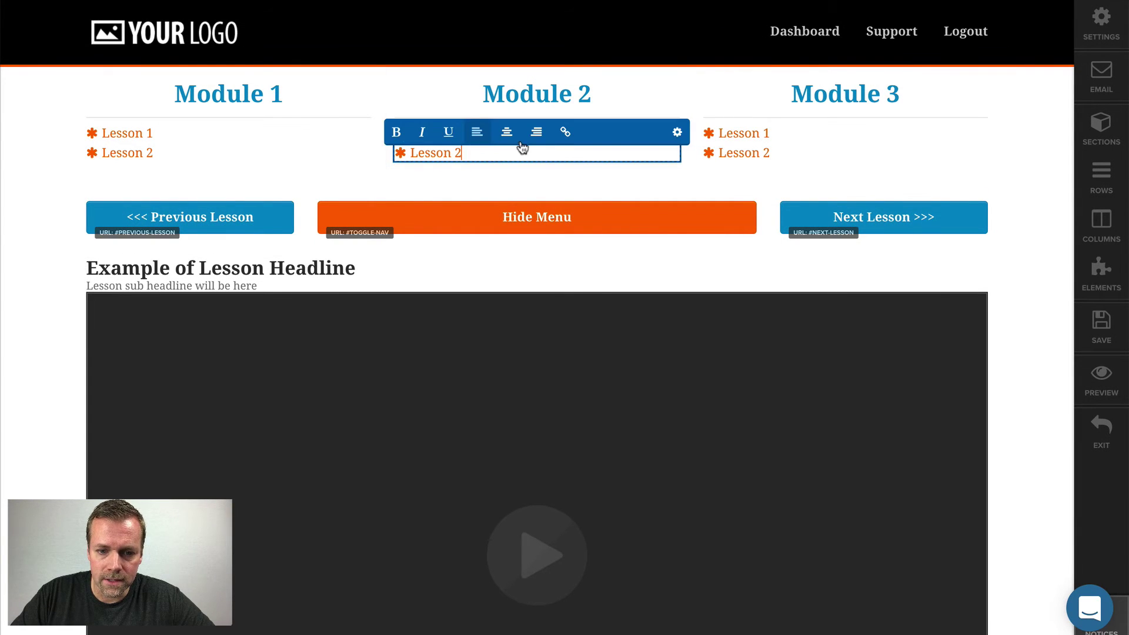
pyautogui.moveTo(465, 153); pyautogui.dragTo(406, 151)
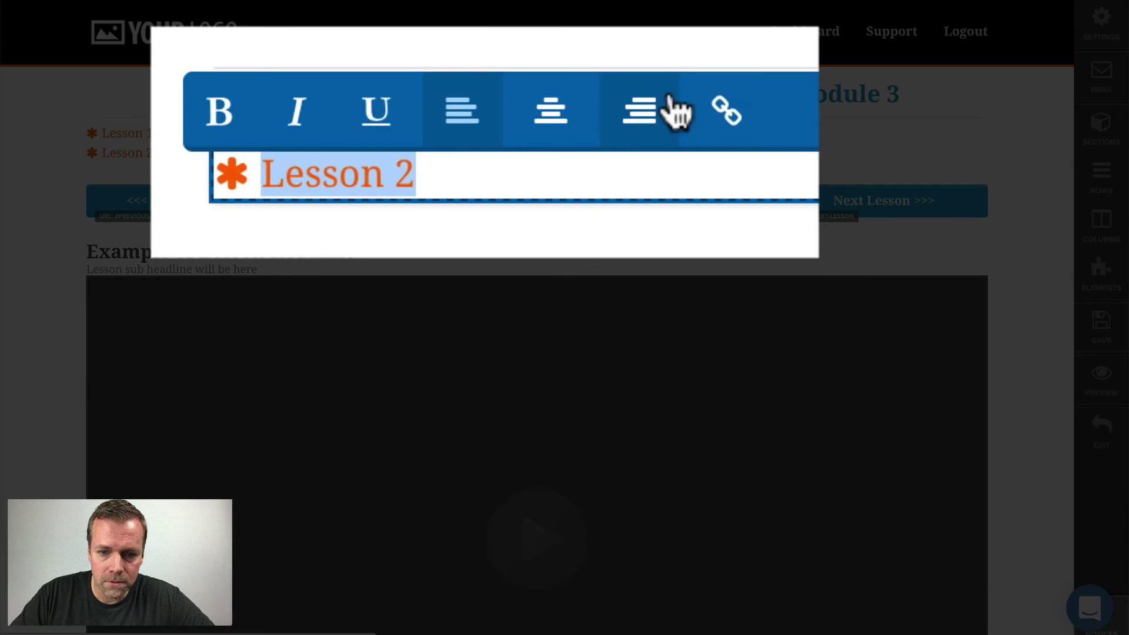
pyautogui.click(565, 131)
pyautogui.write('lesson')
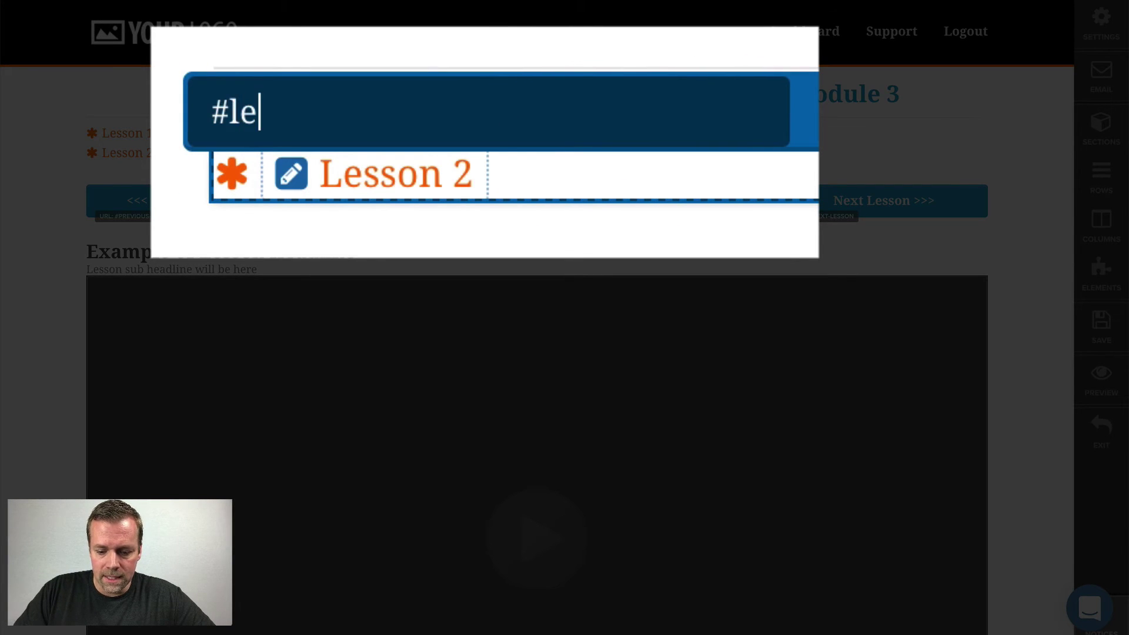
pyautogui.write('2-2')
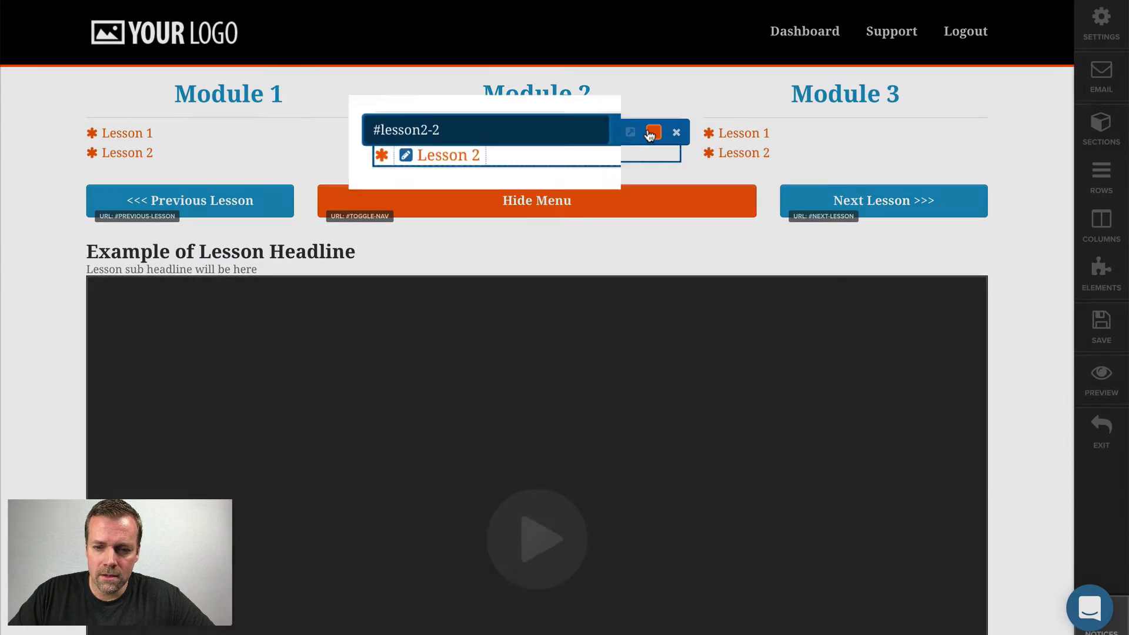
pyautogui.press('Return')
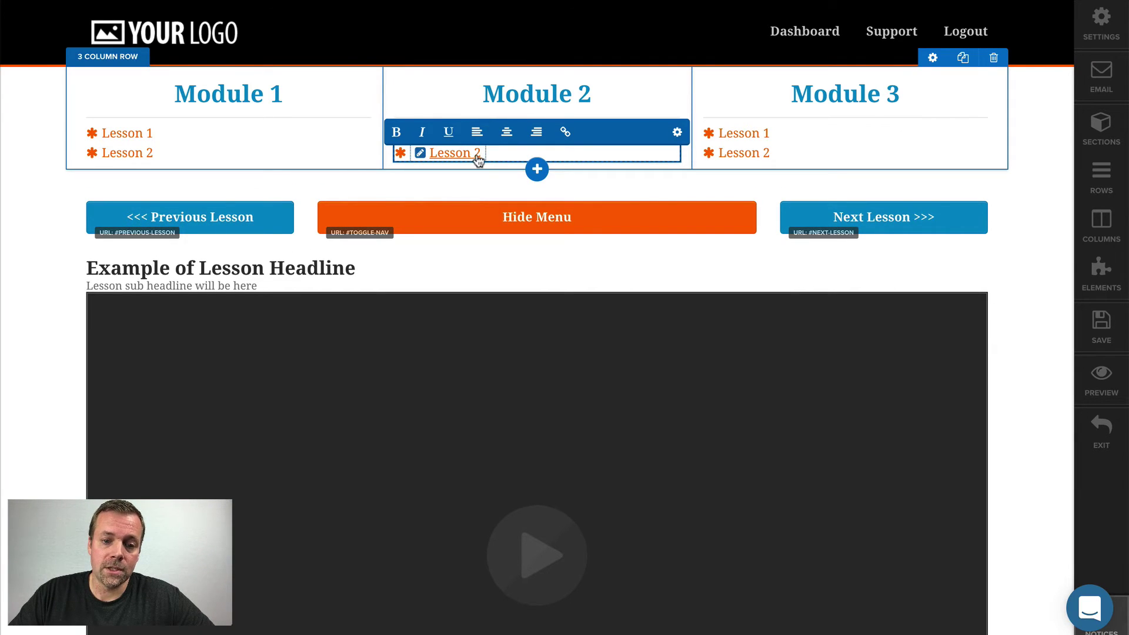
pyautogui.click(785, 139)
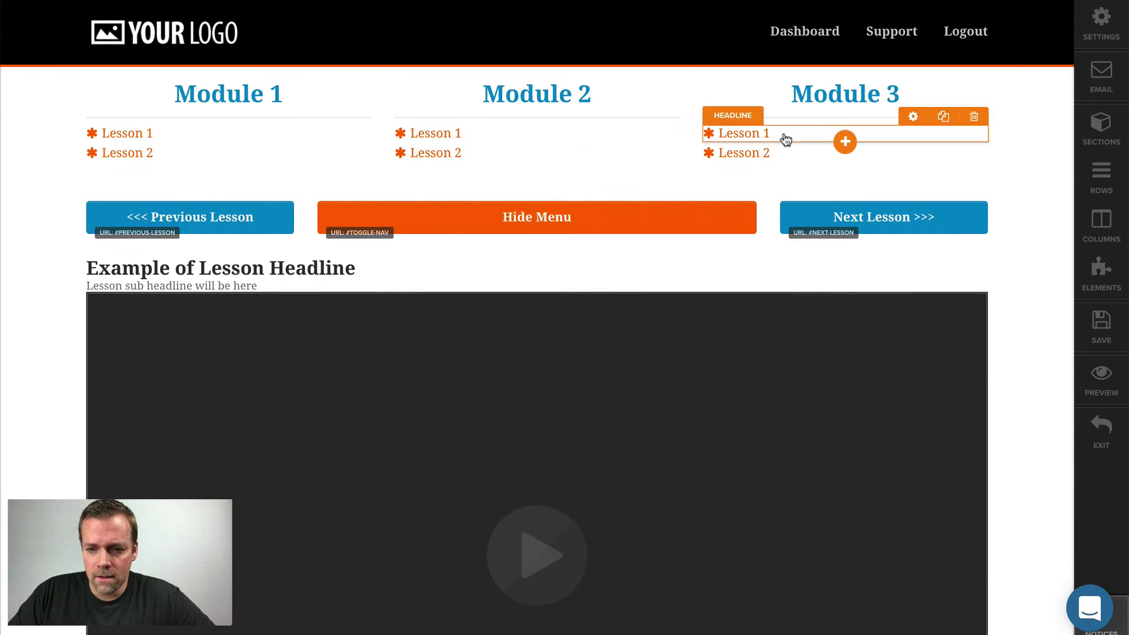
# Step: Link the "Lesson 1" text under Module 3 to #lesson3-1
pyautogui.click(782, 134)
pyautogui.tripleClick(783, 132)
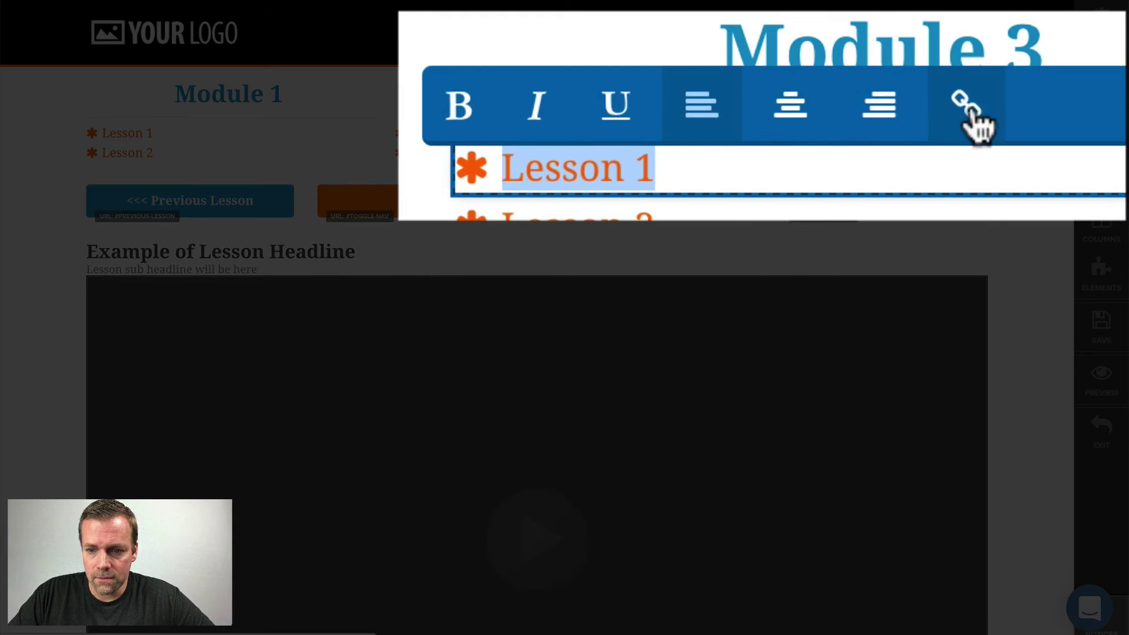
pyautogui.click(873, 112)
pyautogui.write('lesson3-')
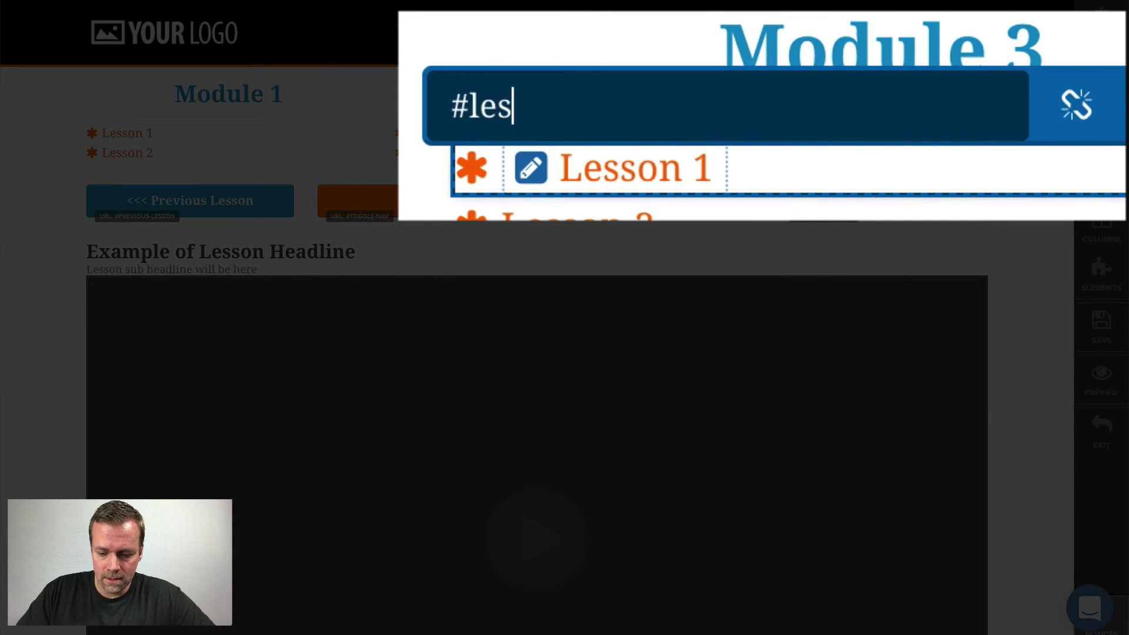
pyautogui.write('1')
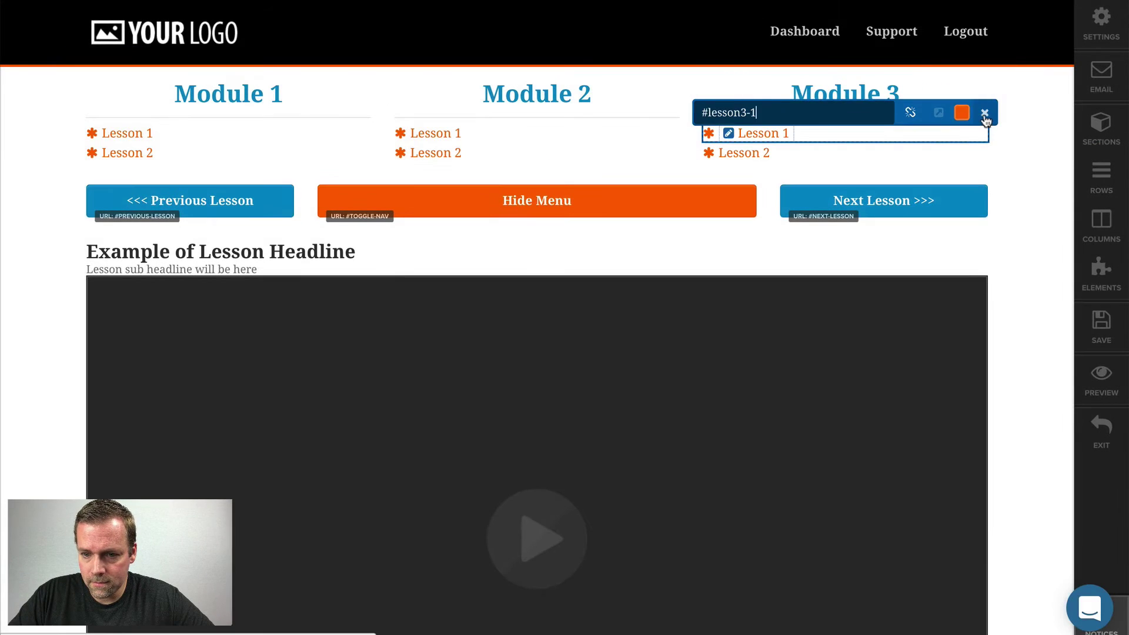
pyautogui.click(985, 114)
pyautogui.click(806, 158)
# Step: Link the "Lesson 2" text under Module 3 to #lesson3-2
pyautogui.click(799, 151)
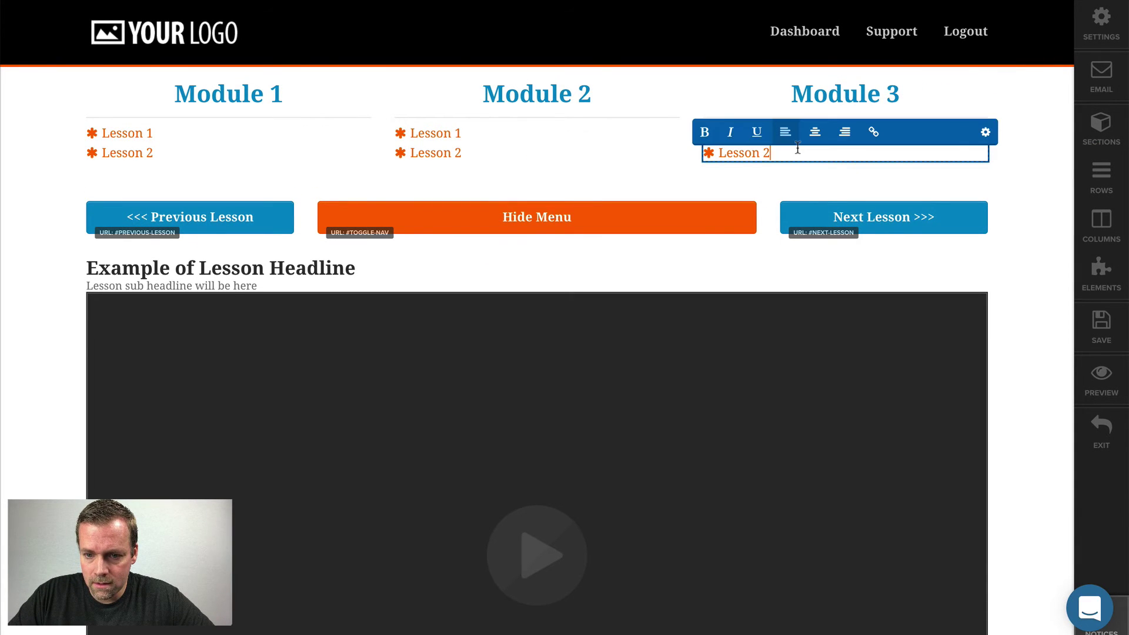
pyautogui.press('super+a')
pyautogui.click(875, 133)
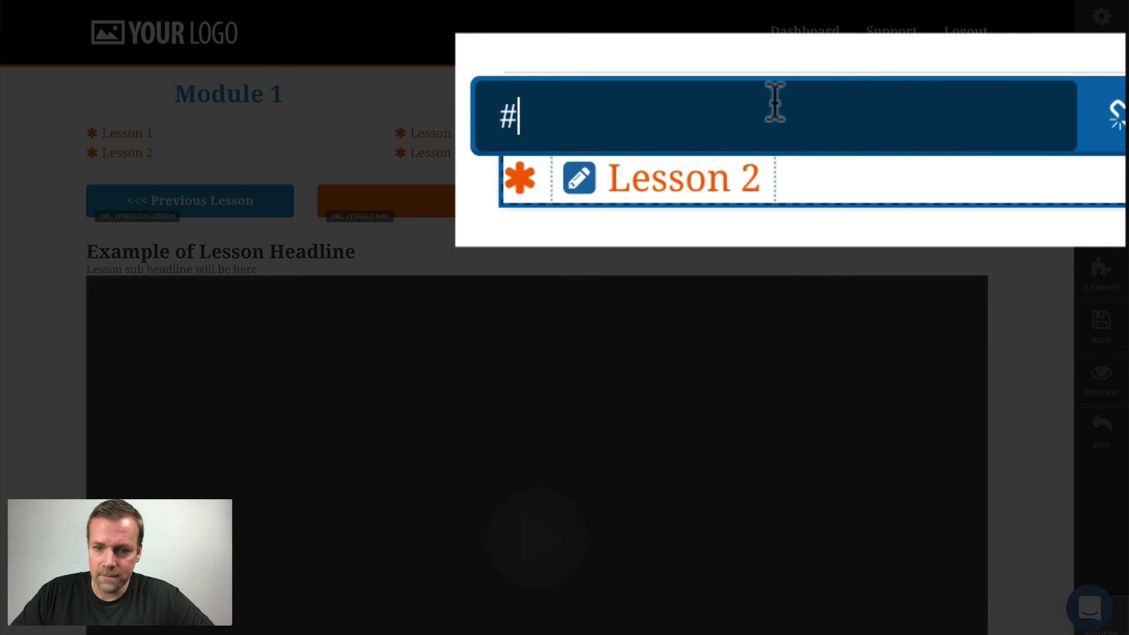
pyautogui.write('lesso')
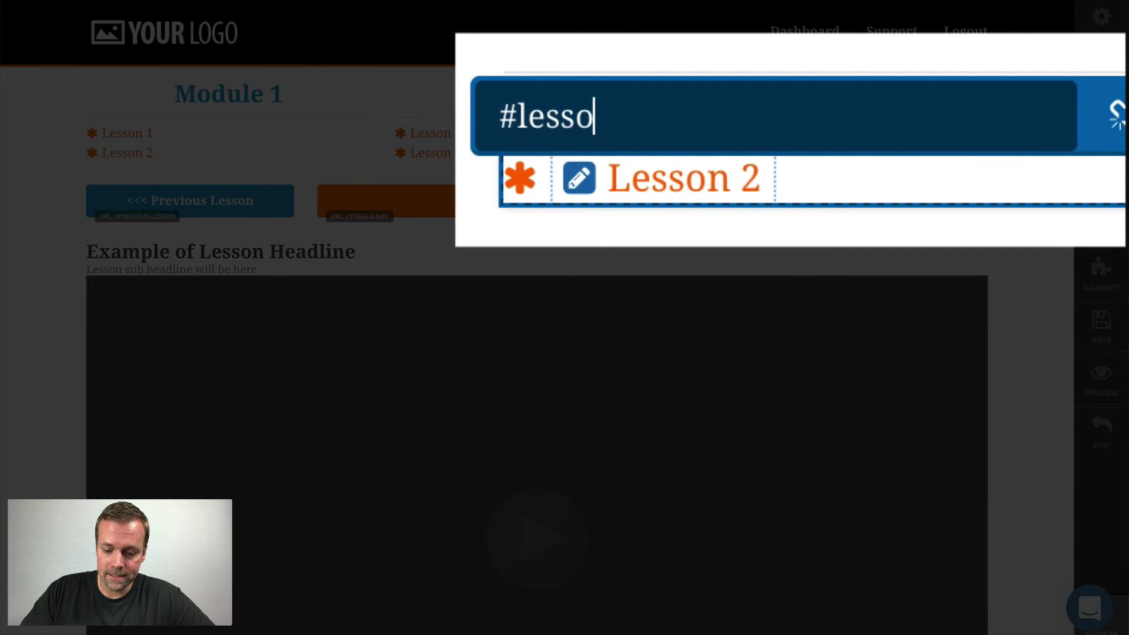
pyautogui.write('n3-2')
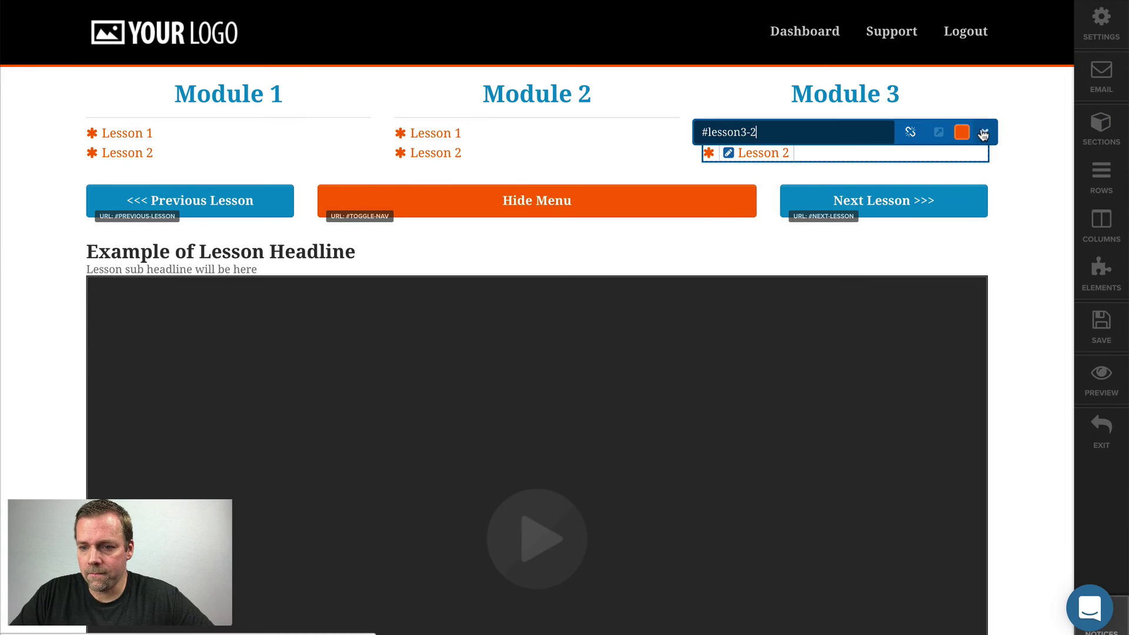
pyautogui.click(984, 133)
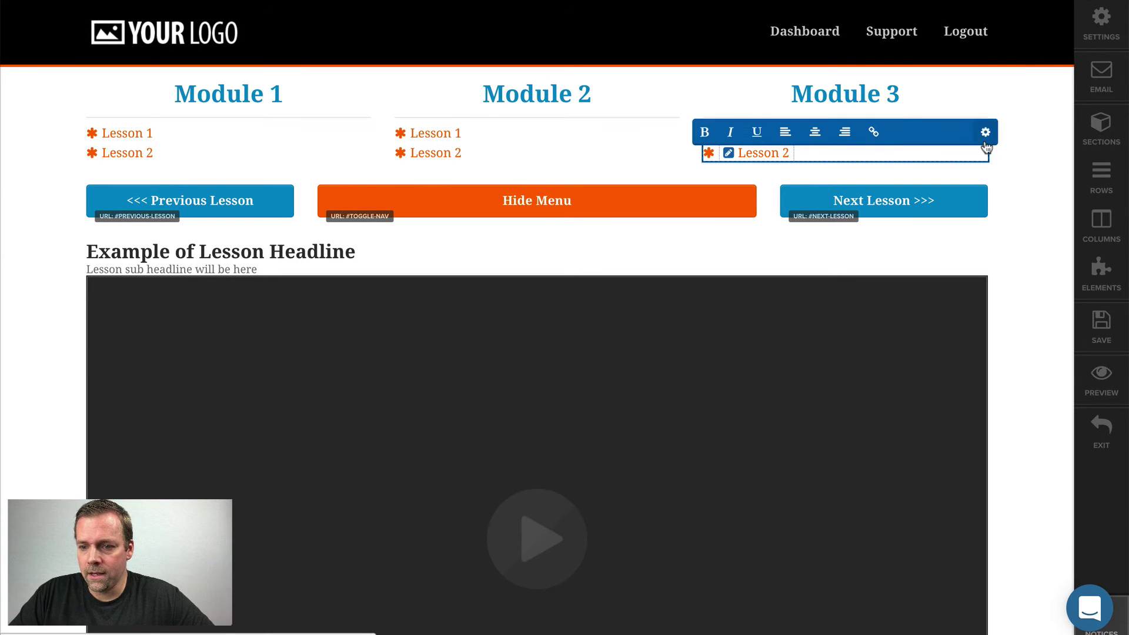
pyautogui.click(1036, 143)
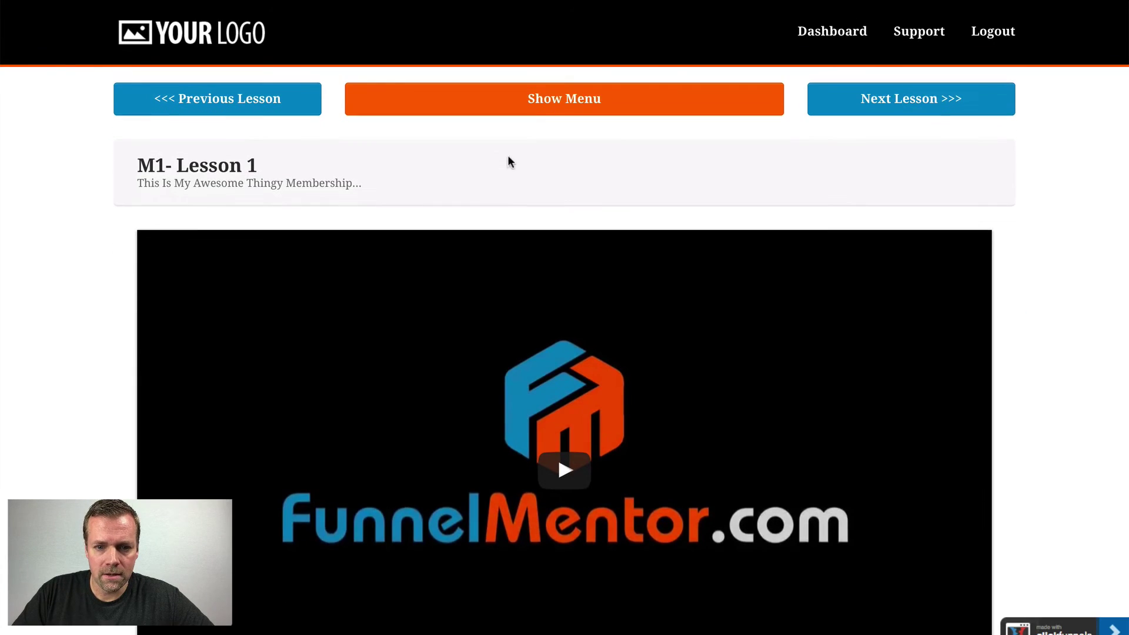
# Step: In the page preview, show the lesson menu and test the Module 1 "Lesson 2" and Module 2 "Lesson 1" links
pyautogui.click(556, 104)
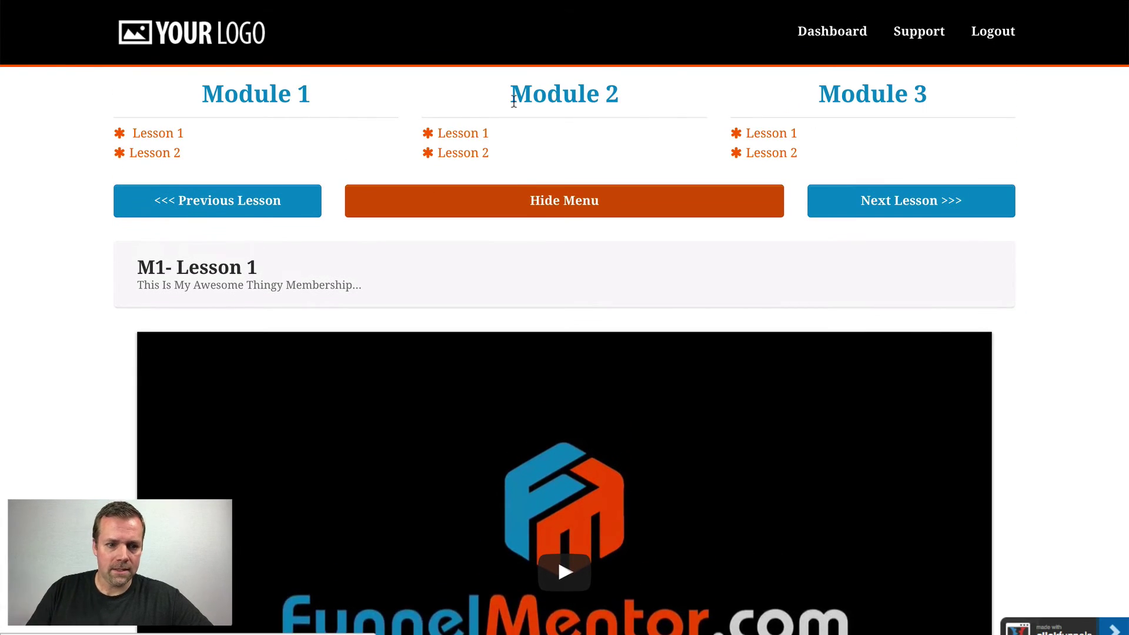
pyautogui.click(169, 154)
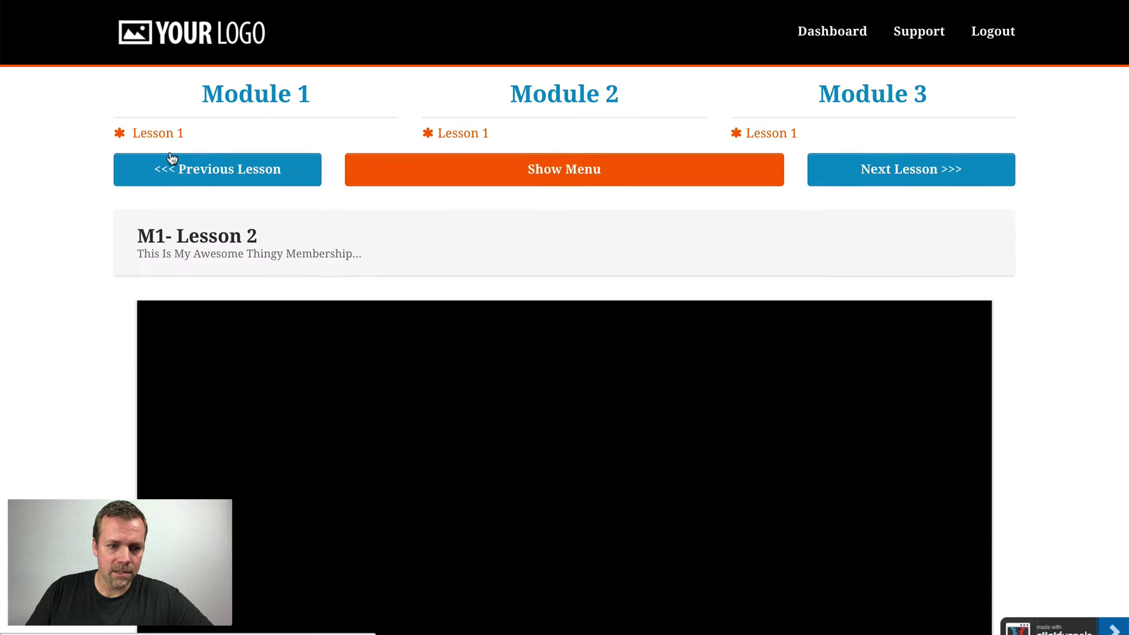
pyautogui.click(502, 102)
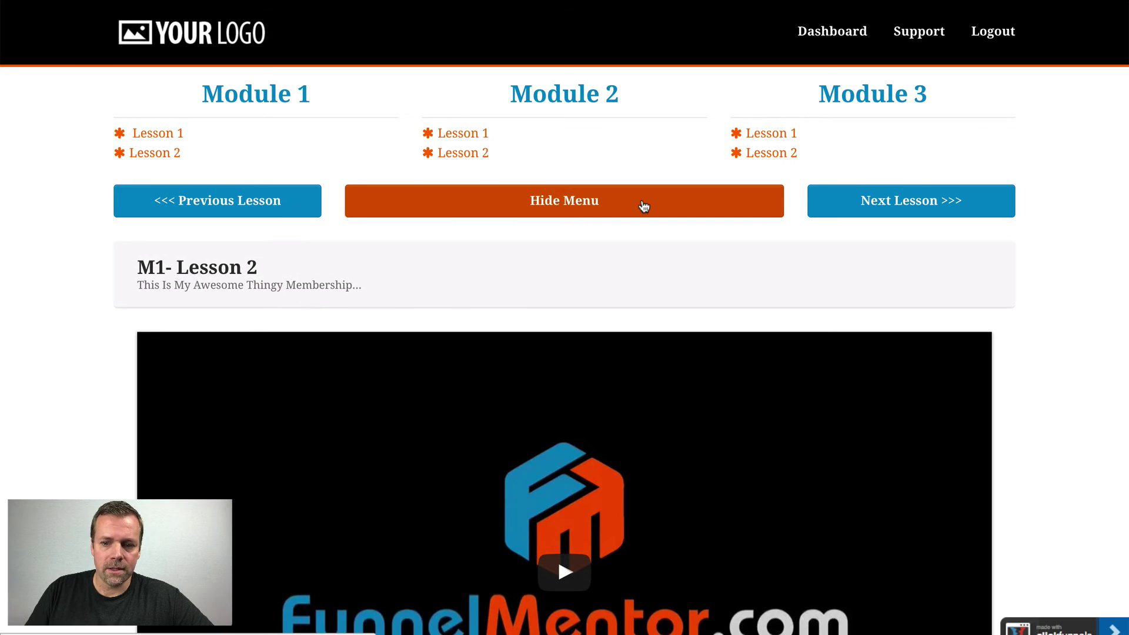
pyautogui.click(469, 136)
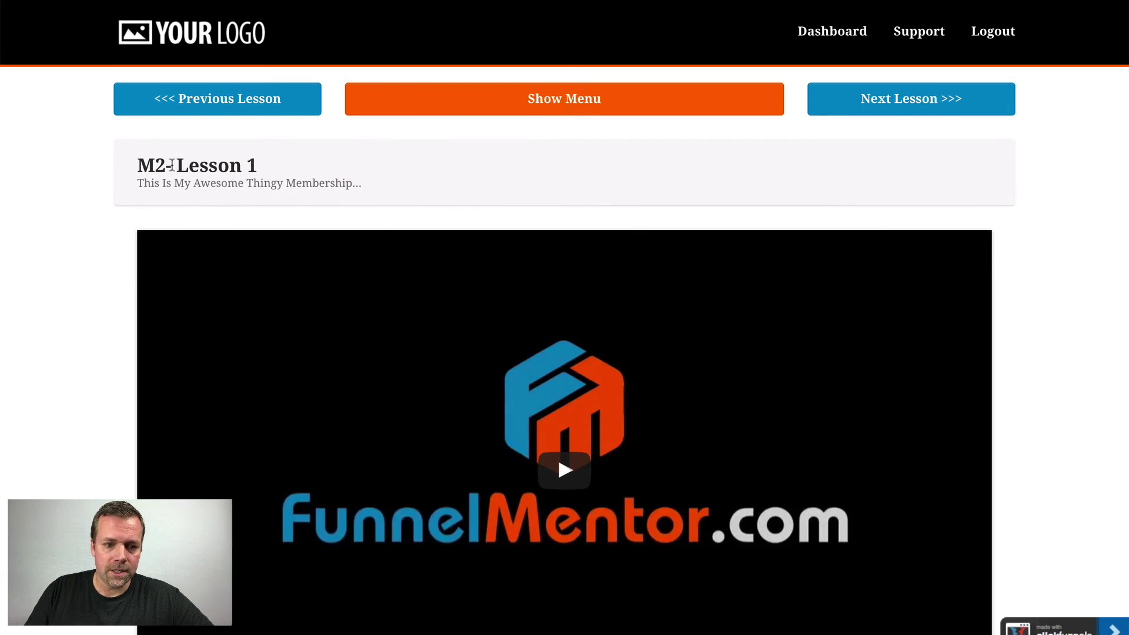
# Step: Test the Module 3 "Lesson 1" link from the lesson menu and the "<<< Previous Lesson" button above the lesson content
pyautogui.click(581, 103)
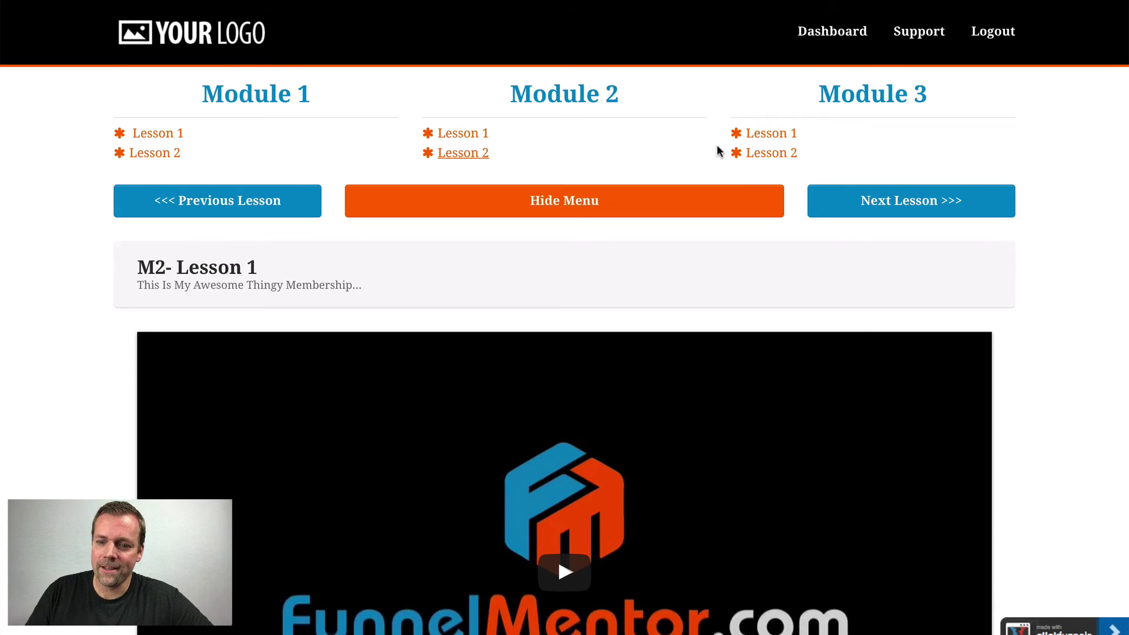
pyautogui.click(779, 135)
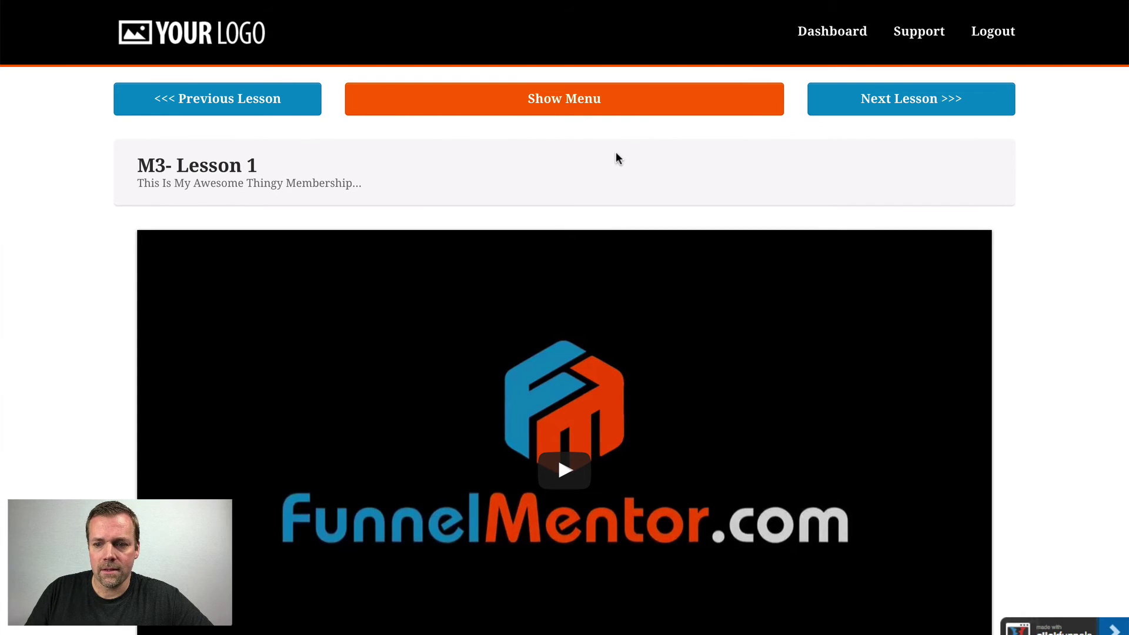
pyautogui.click(224, 105)
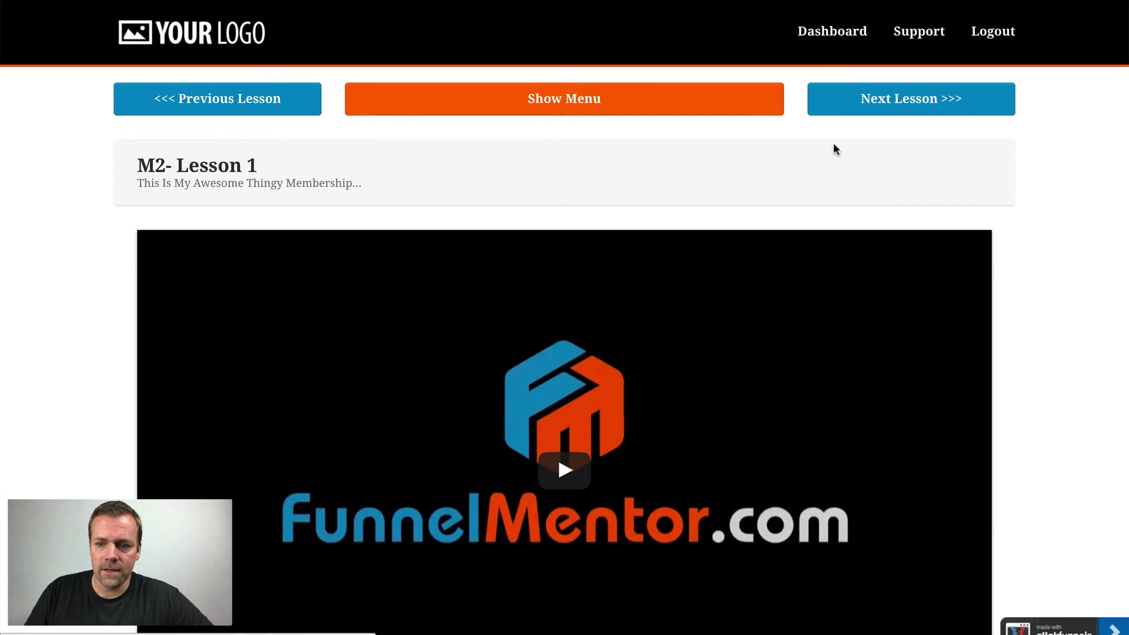
# Step: Test the "Next Lesson >>>" button from M2- Lesson 1 and look over the M3- Lesson 1 page content
pyautogui.click(920, 105)
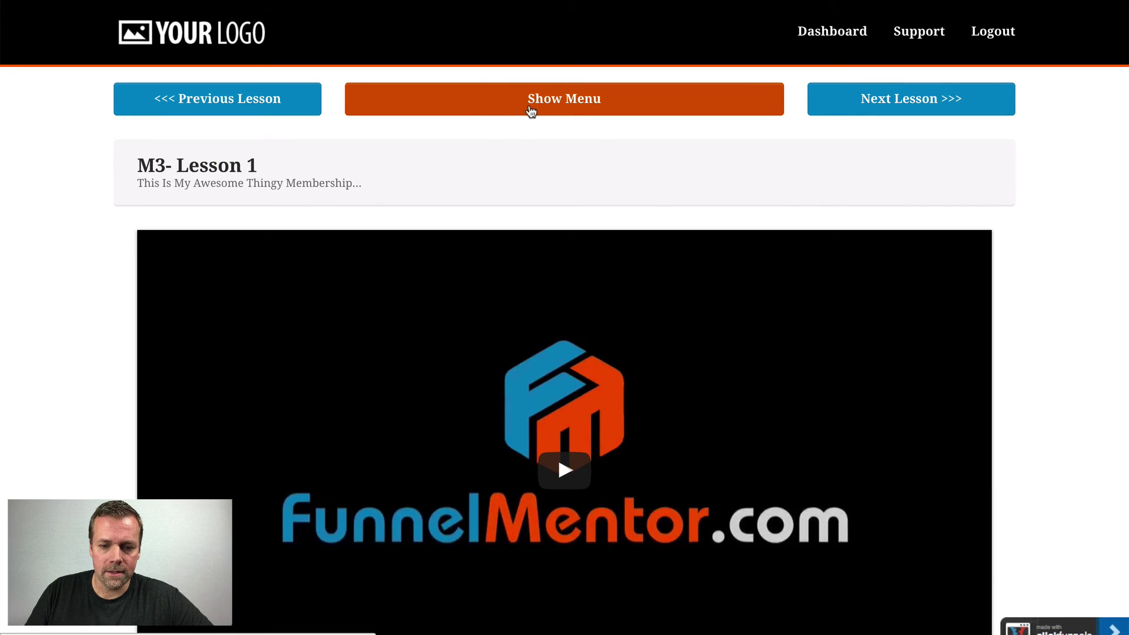
pyautogui.scroll(-4, 681, 272)
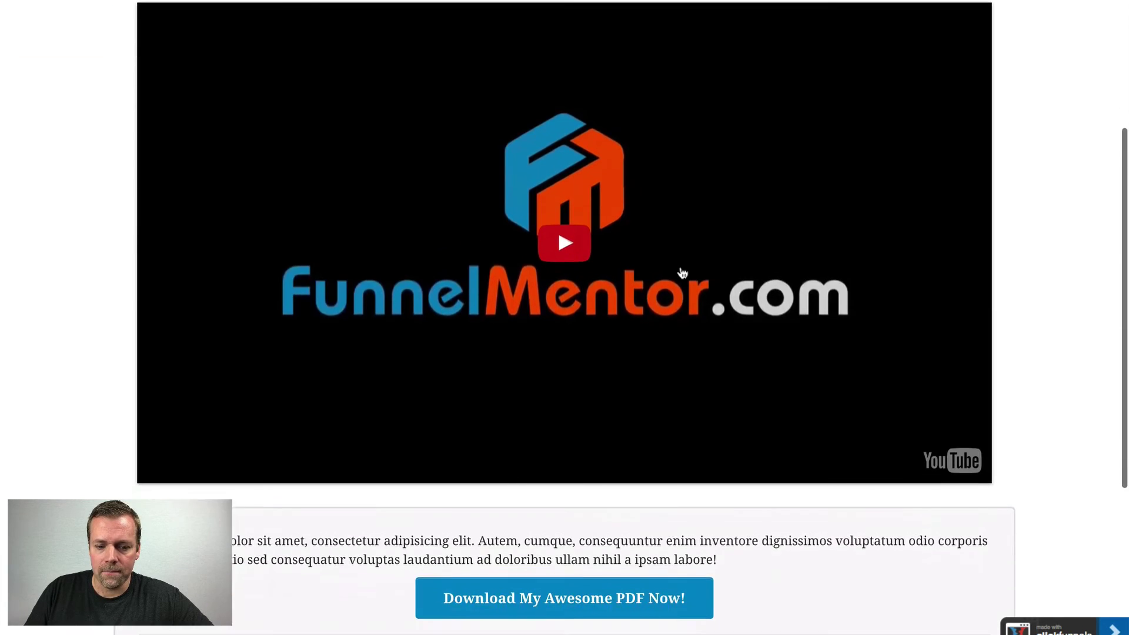
pyautogui.scroll(4, 682, 272)
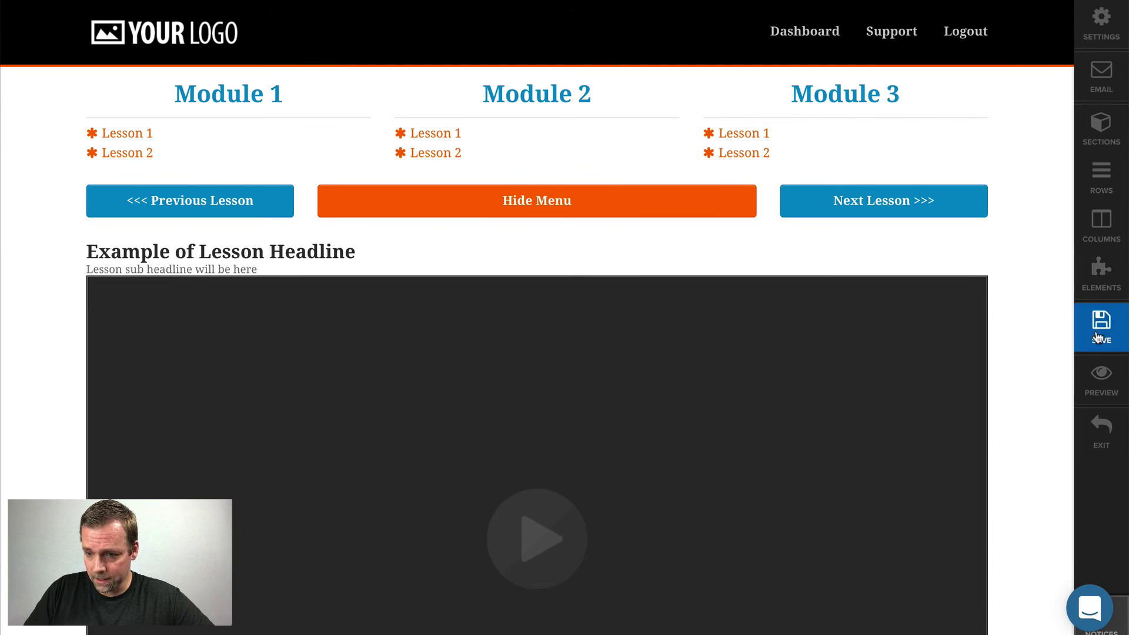
# Step: Exit to the membership overview, open M1 Lesson1 for editing and set its headline section's background color to #ffffff
pyautogui.click(1107, 445)
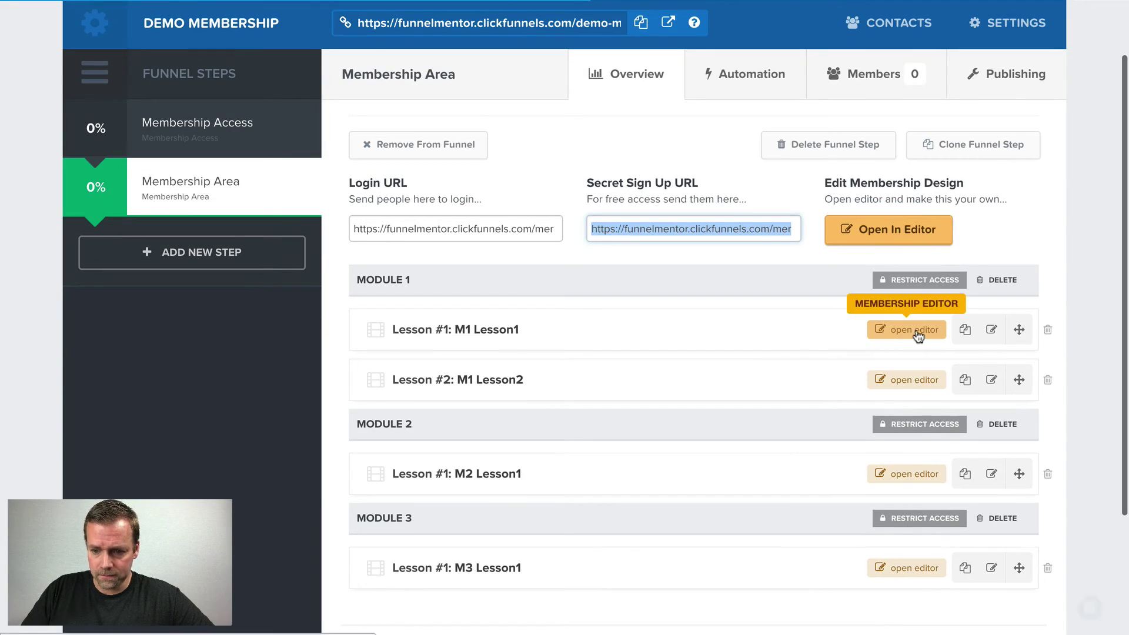
pyautogui.click(917, 331)
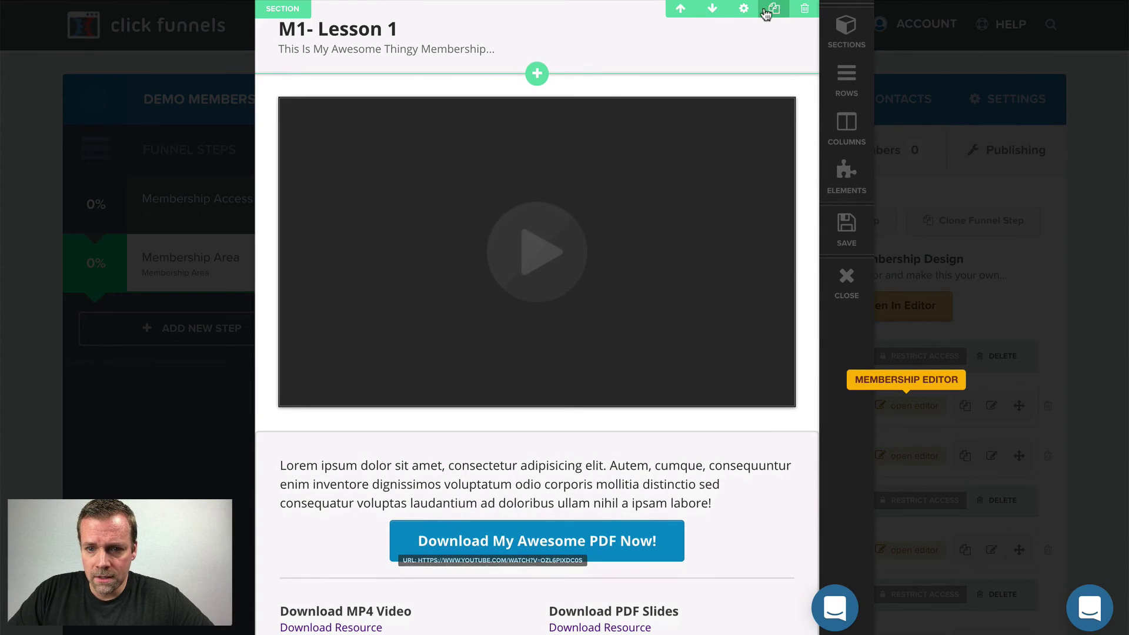
pyautogui.click(745, 14)
pyautogui.click(698, 211)
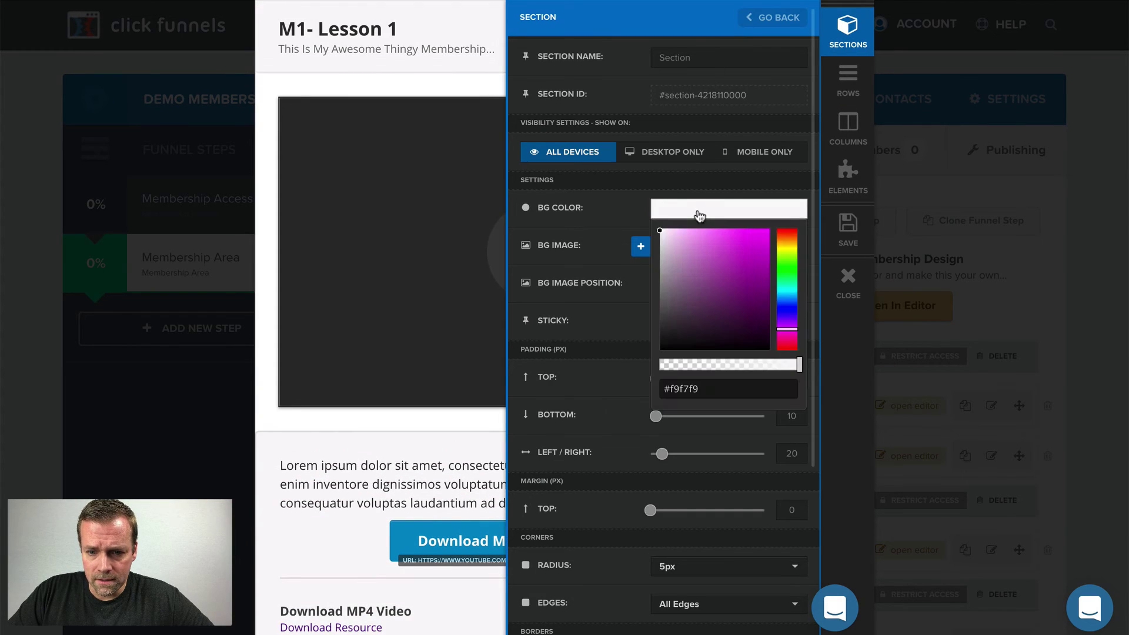
pyautogui.click(661, 236)
pyautogui.moveTo(661, 236); pyautogui.dragTo(653, 224)
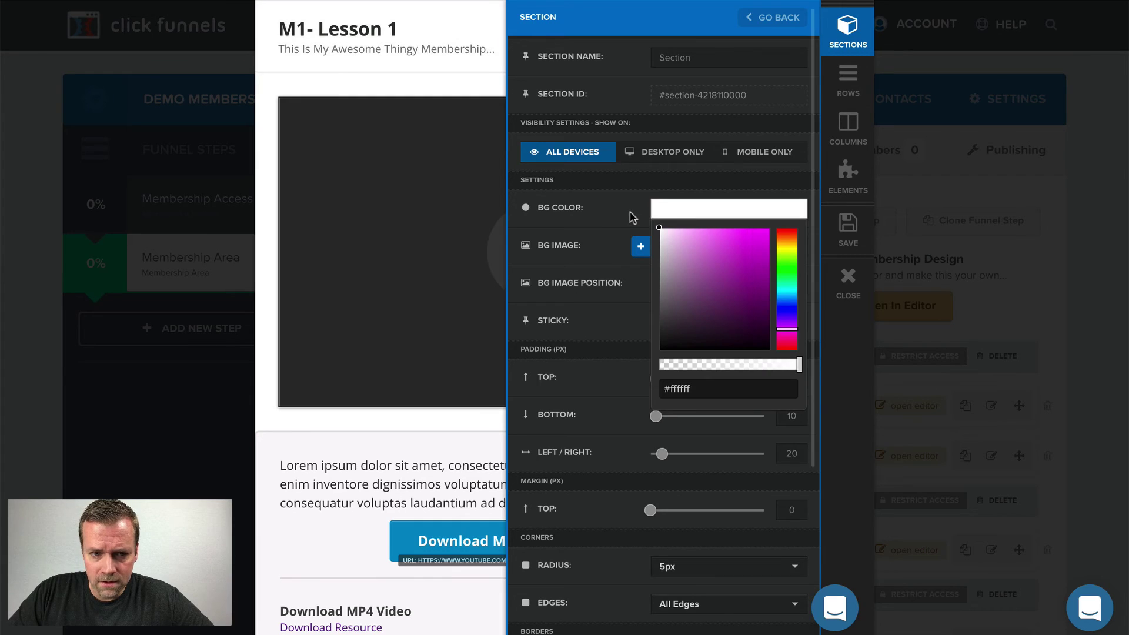
pyautogui.click(633, 217)
# Step: Set the headline section's top, bottom and left/right padding to 0 and its borders to No Border
pyautogui.scroll(-5, 627, 358)
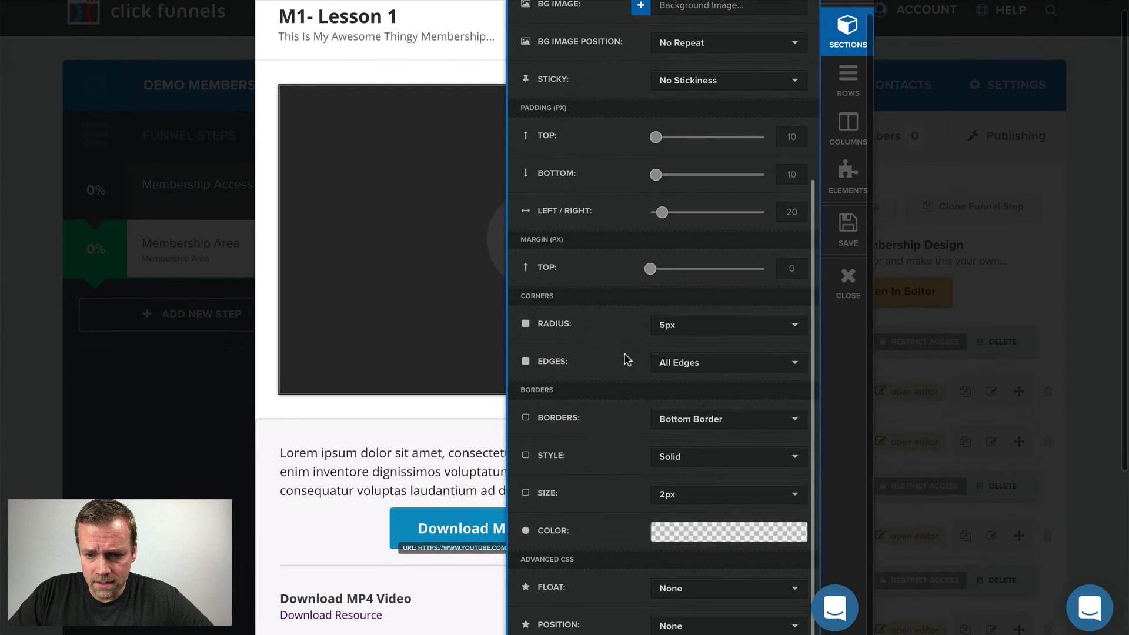
pyautogui.moveTo(656, 143); pyautogui.dragTo(650, 177)
pyautogui.moveTo(664, 218); pyautogui.dragTo(635, 220)
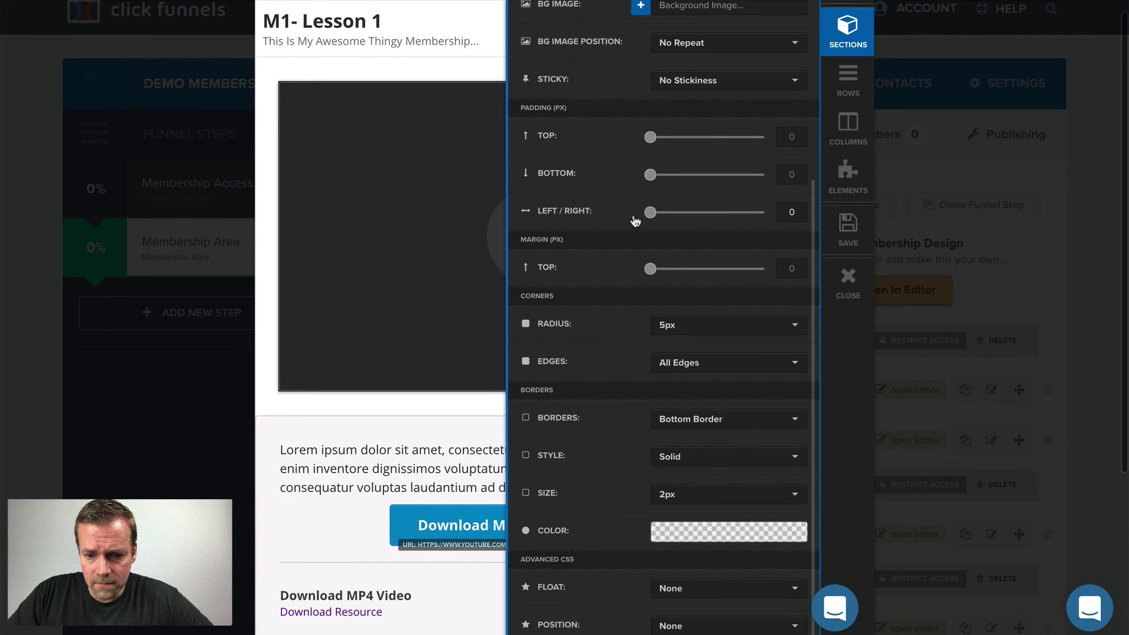
pyautogui.click(693, 424)
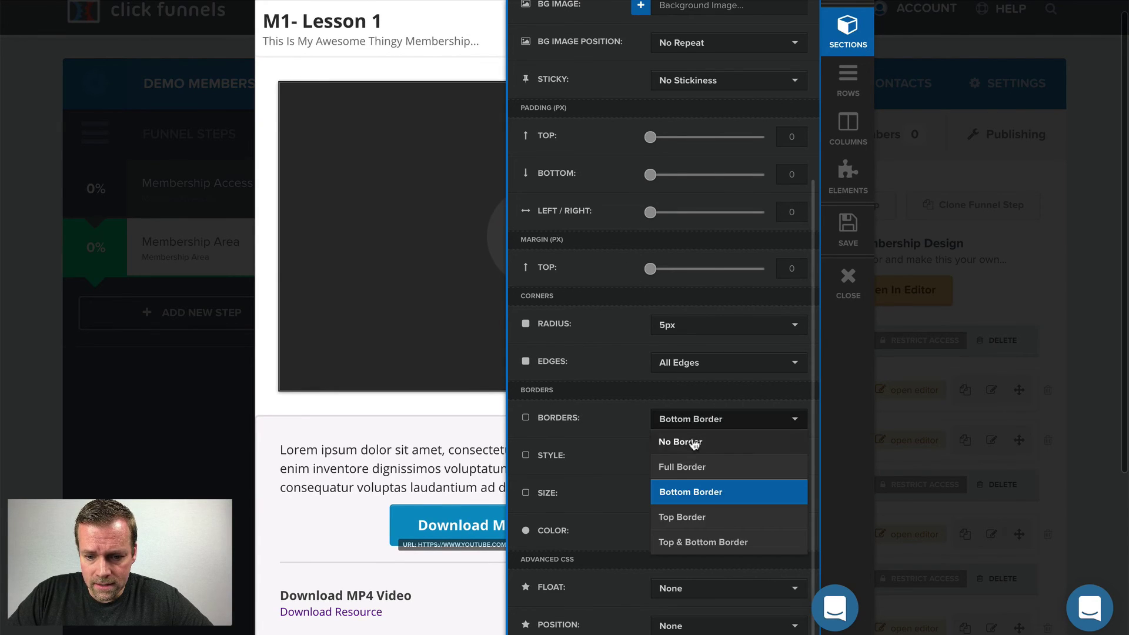
pyautogui.click(694, 442)
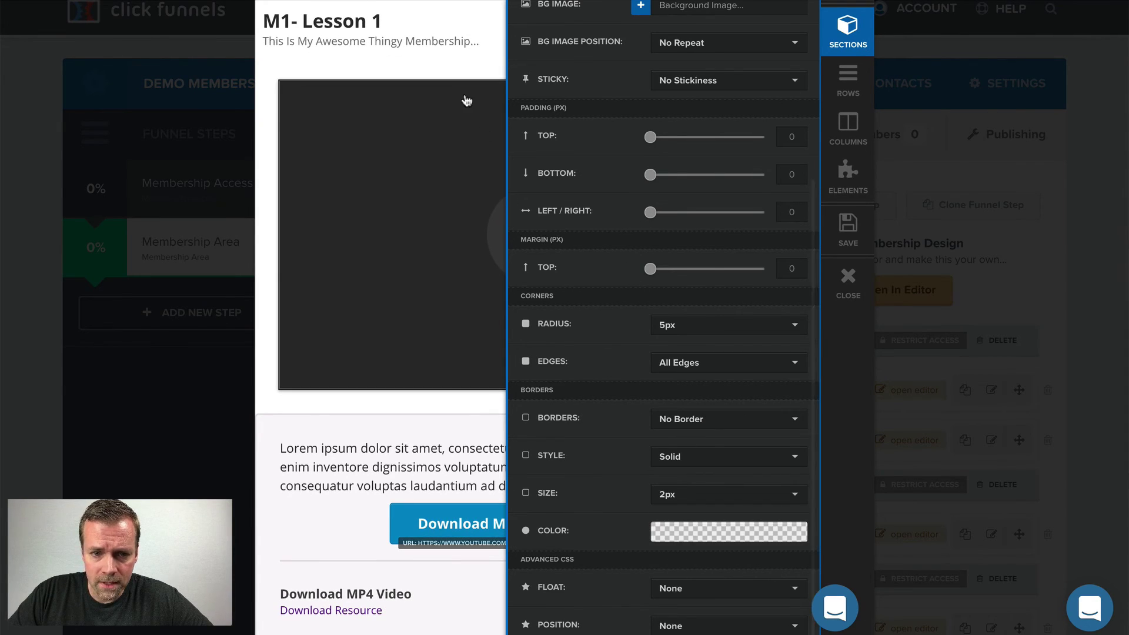
pyautogui.click(464, 68)
# Step: Change the lesson headline to "Module 1- Lesson 1" and center it
pyautogui.click(472, 19)
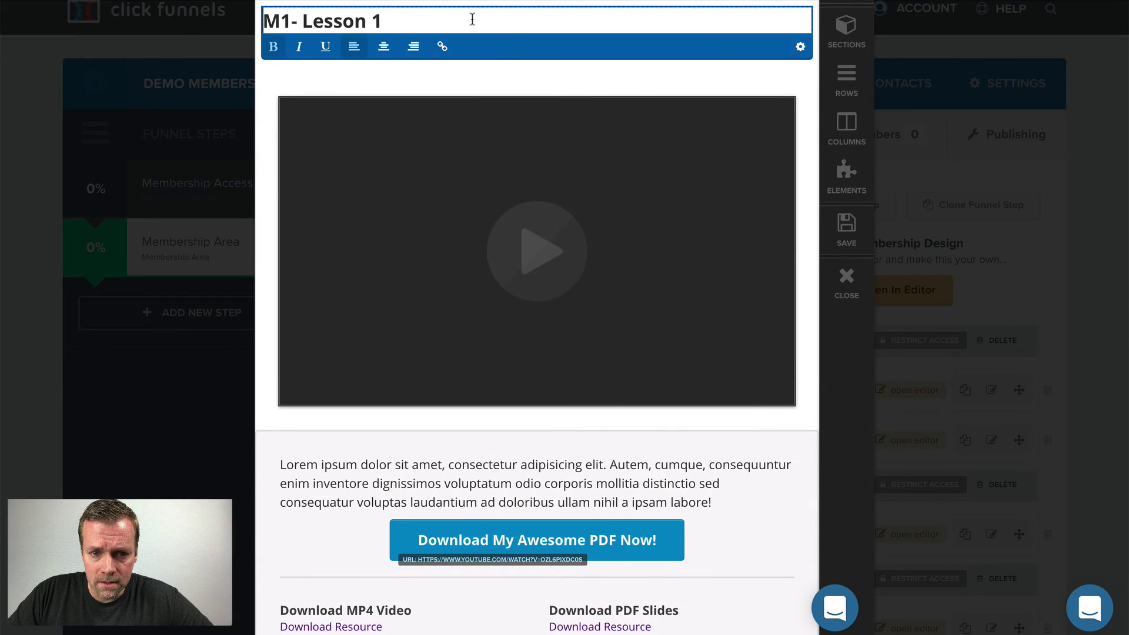
pyautogui.hotkey('ctrl', 'a')
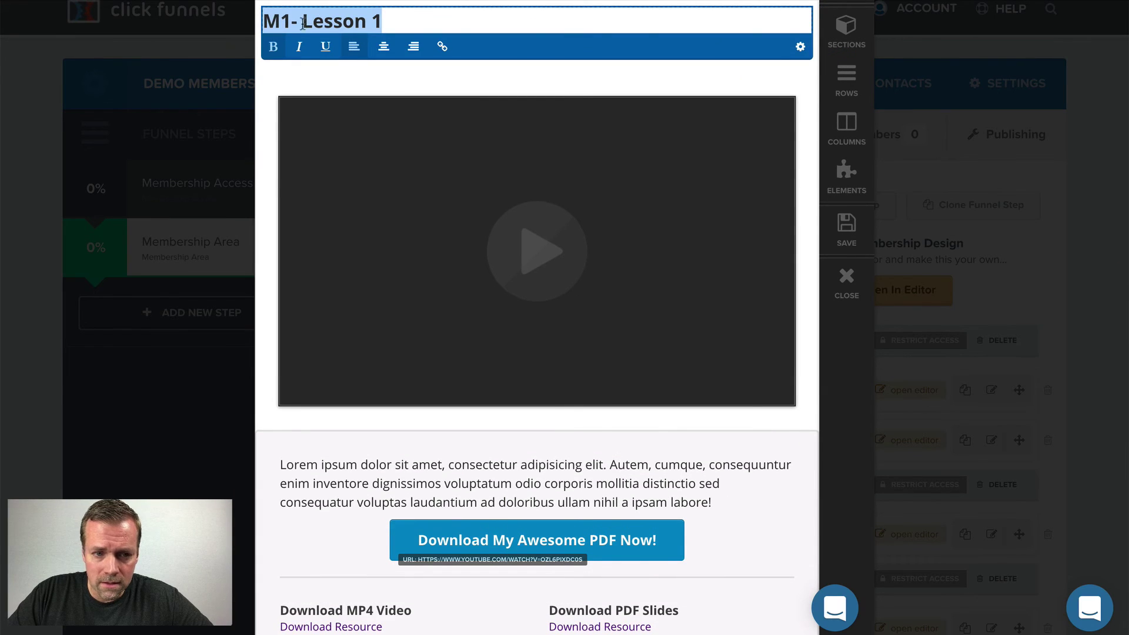
pyautogui.click(281, 23)
pyautogui.write('odule')
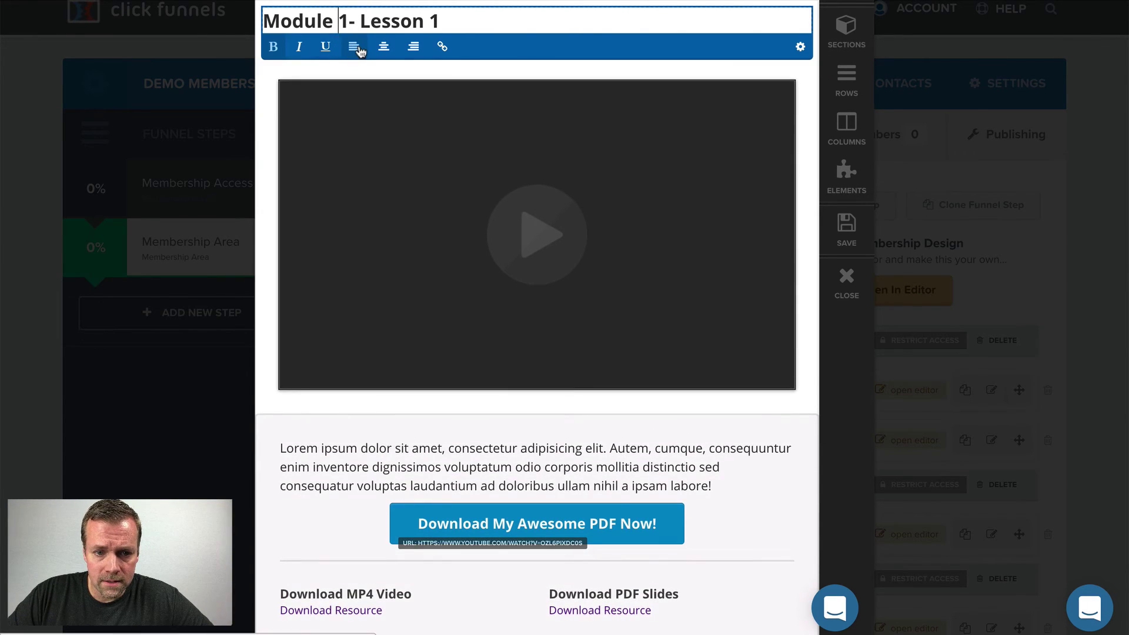
pyautogui.click(382, 47)
# Step: Set the lesson headline's bold color to #0e8dc7
pyautogui.tripleClick(535, 12)
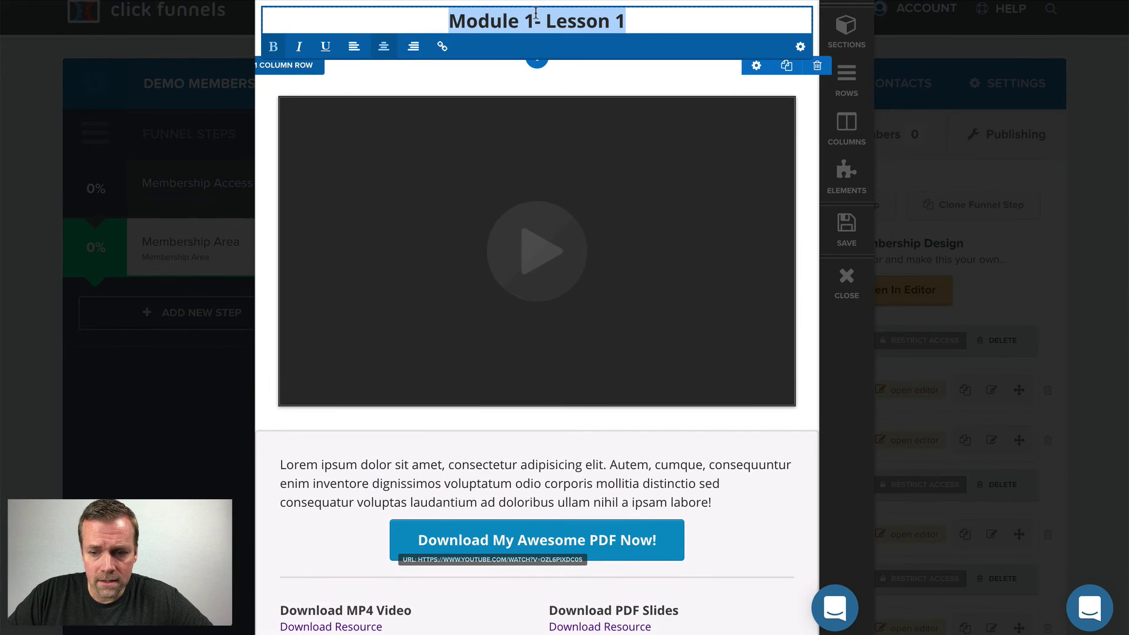
pyautogui.click(798, 50)
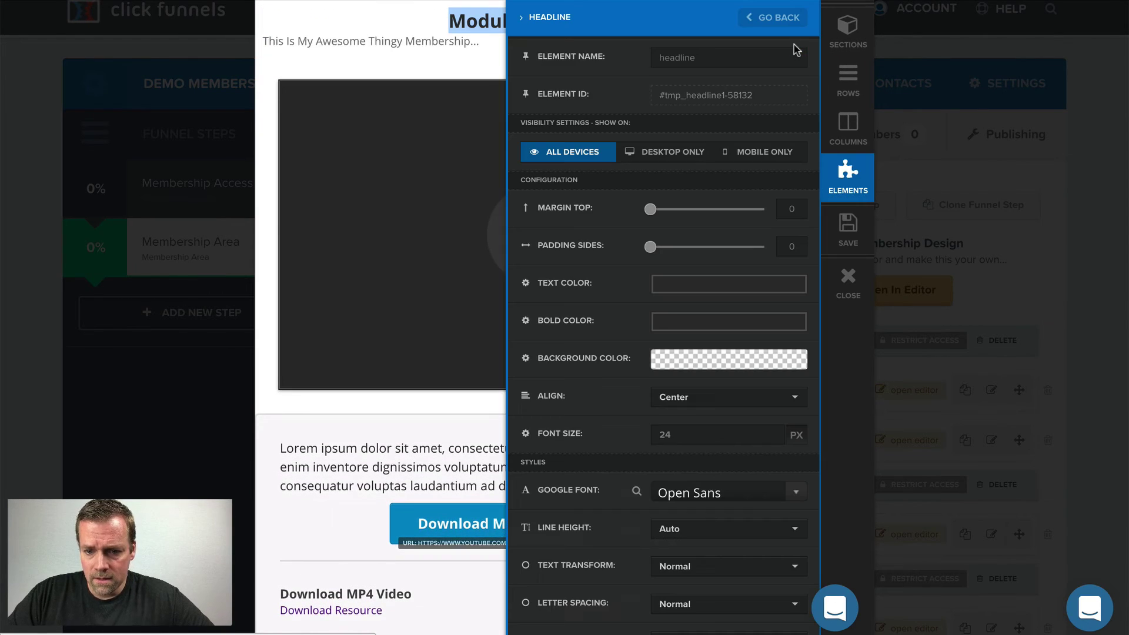
pyautogui.click(699, 325)
pyautogui.doubleClick(703, 502)
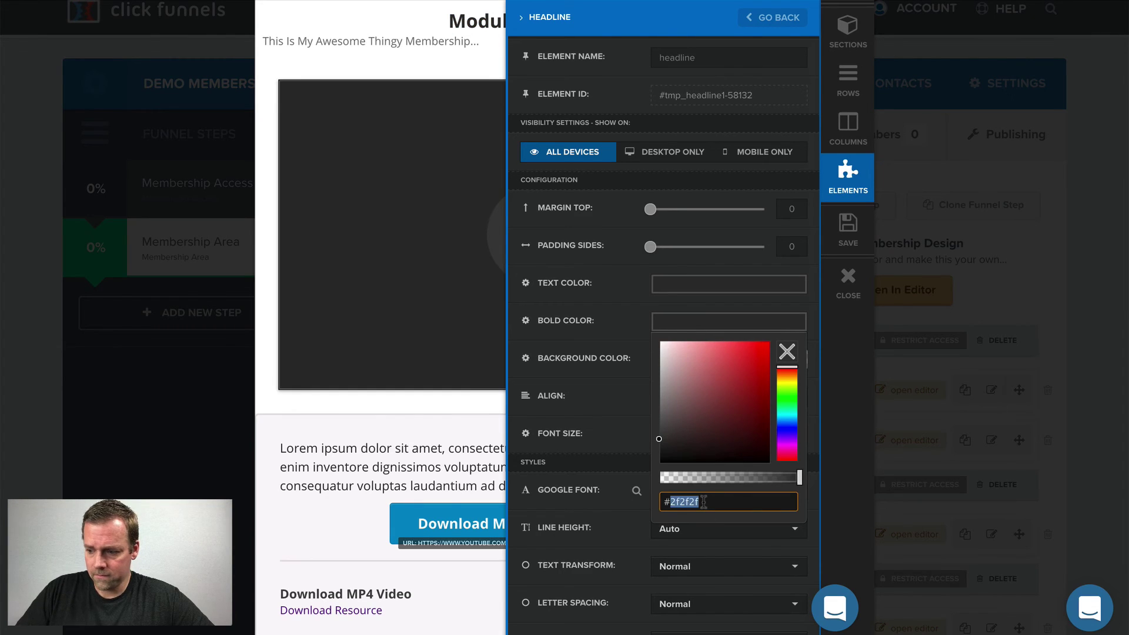
pyautogui.write('0e8dc7')
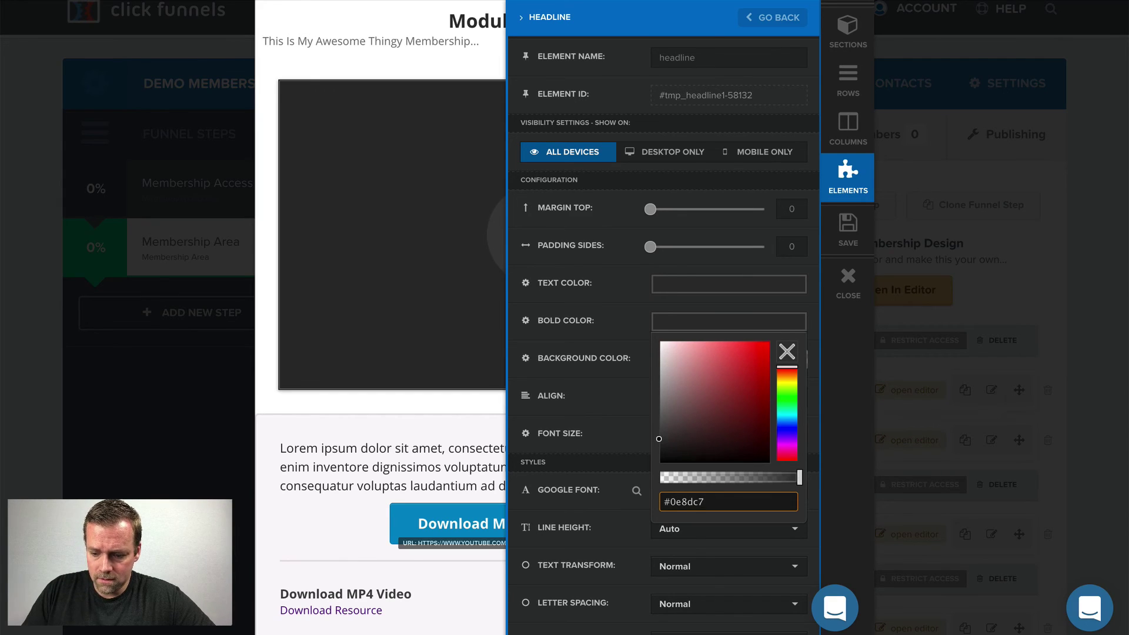
pyautogui.press('Return')
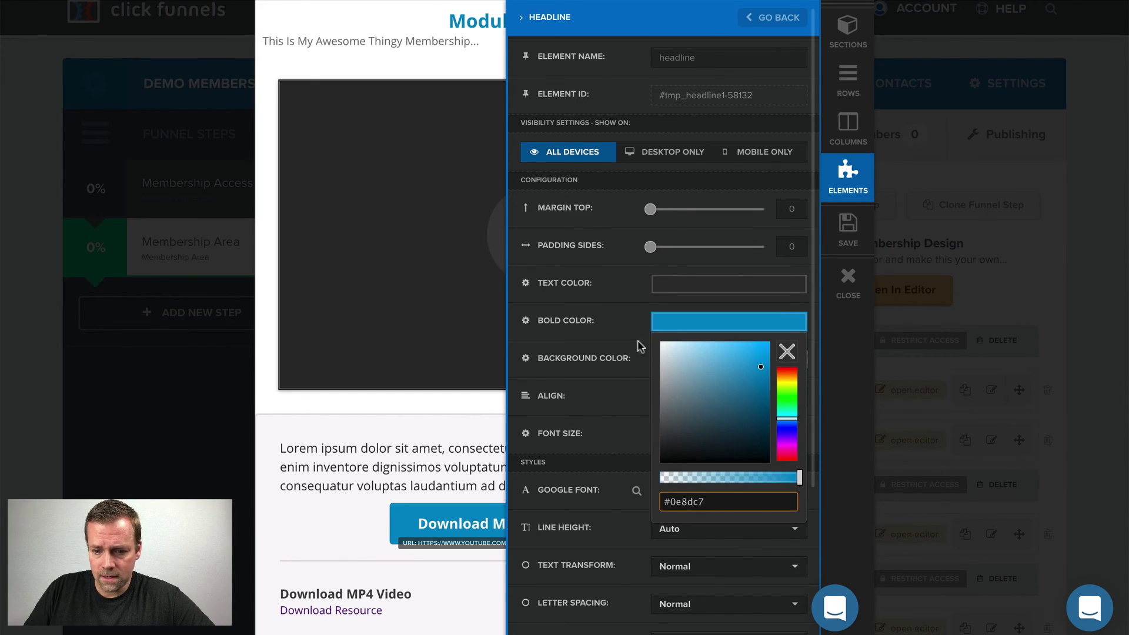
pyautogui.click(610, 404)
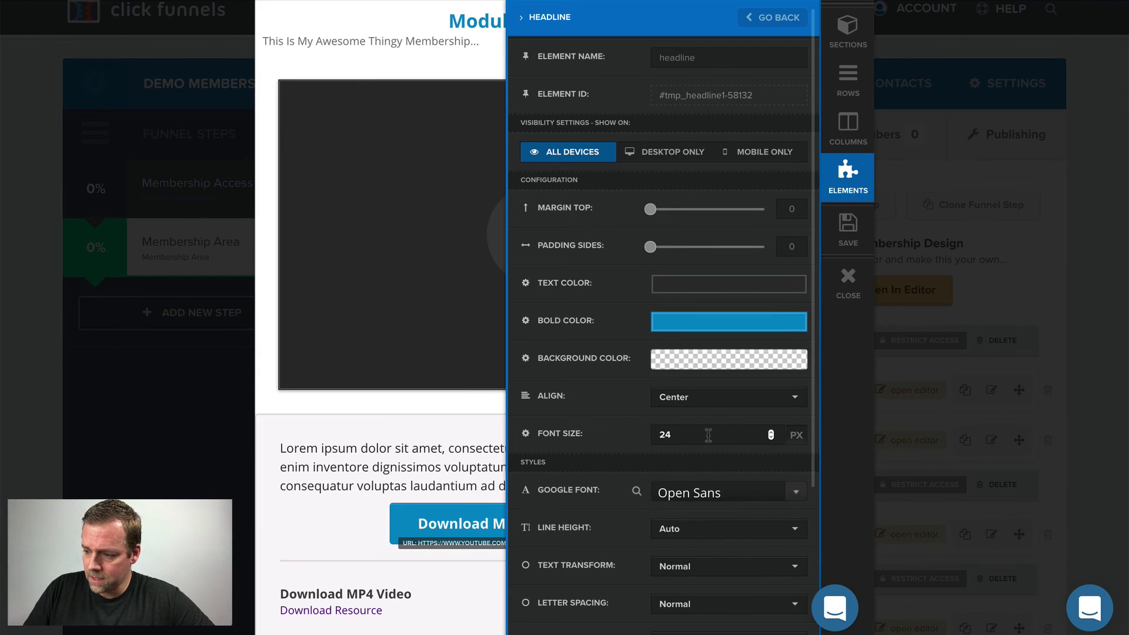
# Step: Set the lesson headline's font size to 40 px
pyautogui.doubleClick(674, 440)
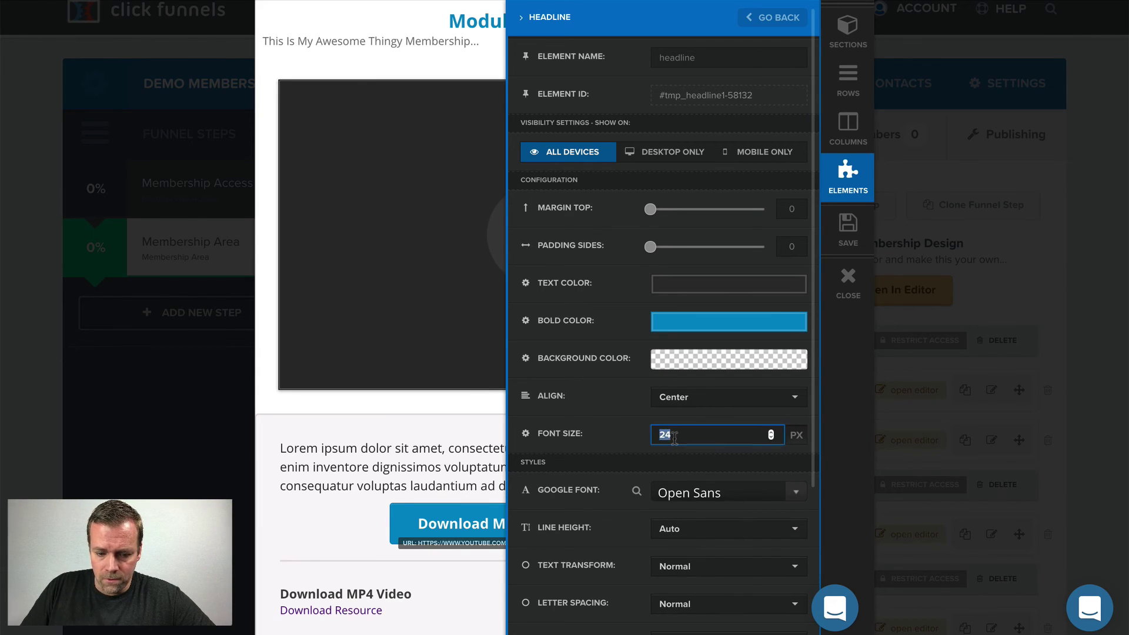
pyautogui.write('40')
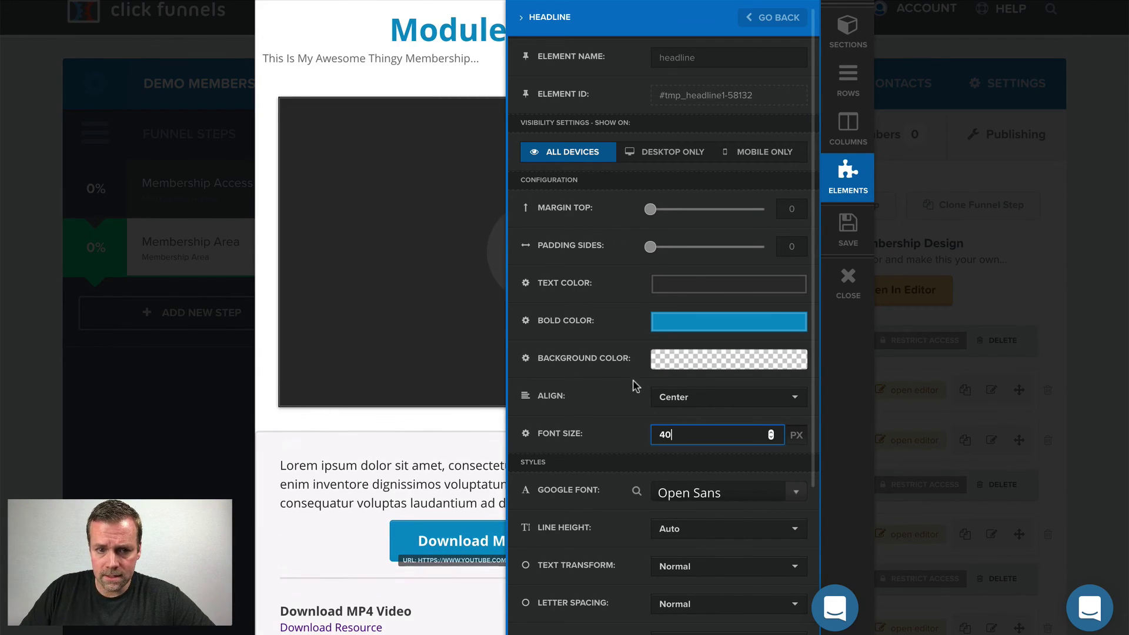
pyautogui.click(429, 61)
# Step: Delete the "This Is My Awesome Thingy Membership..." sub-headline from the lesson
pyautogui.moveTo(724, 59)
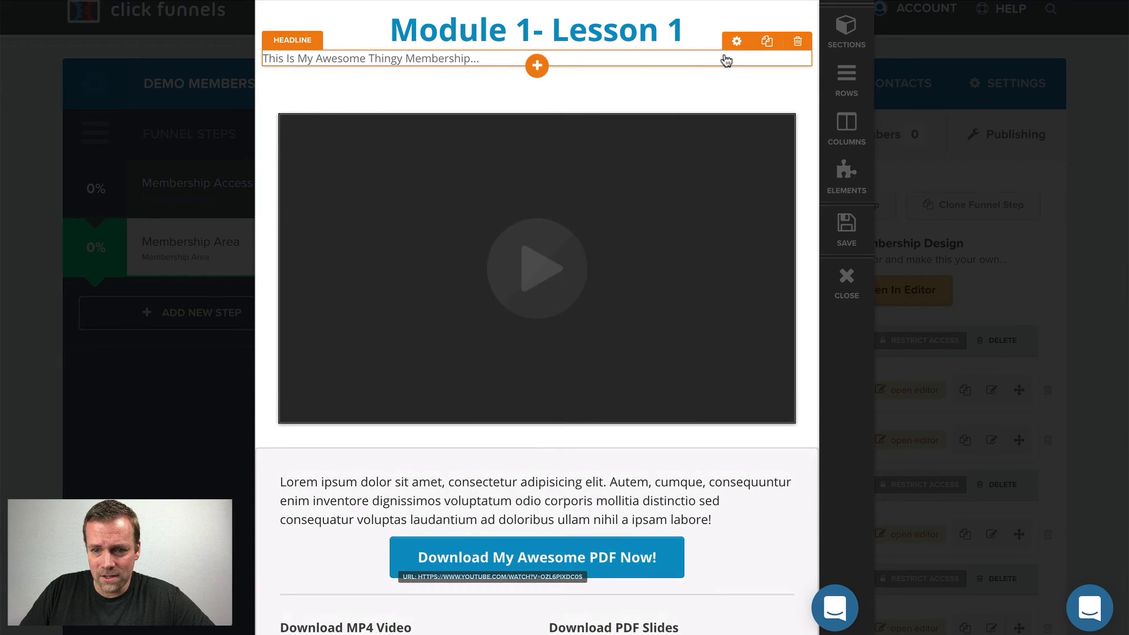
pyautogui.click(798, 43)
pyautogui.click(682, 174)
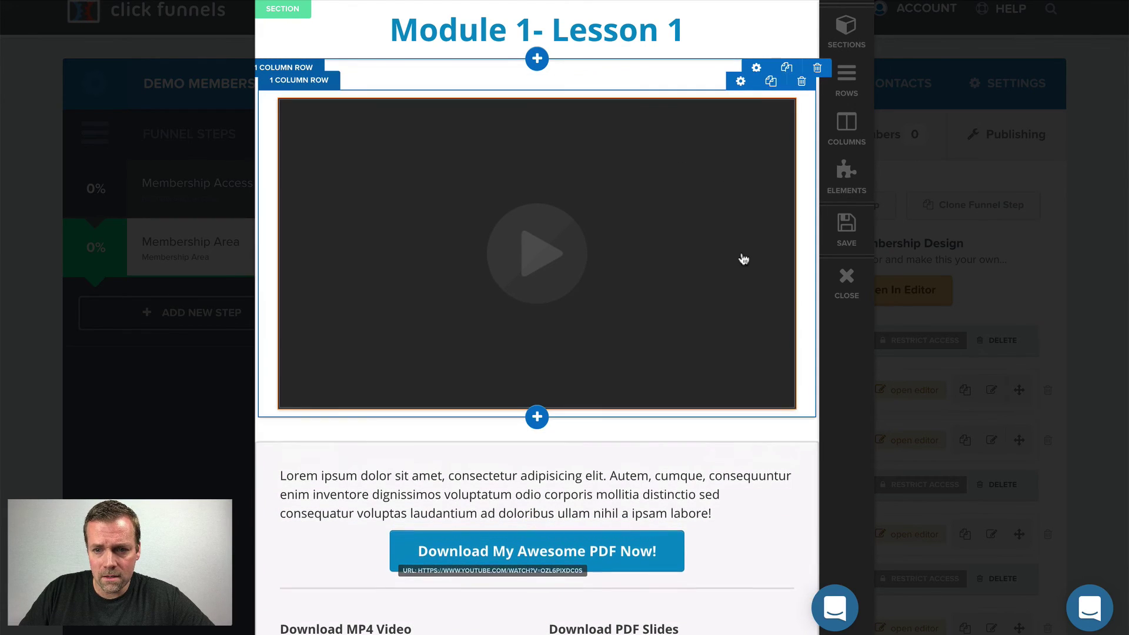
# Step: Set the top, bottom and left/right padding of the headline's one-column row to 0
pyautogui.click(757, 69)
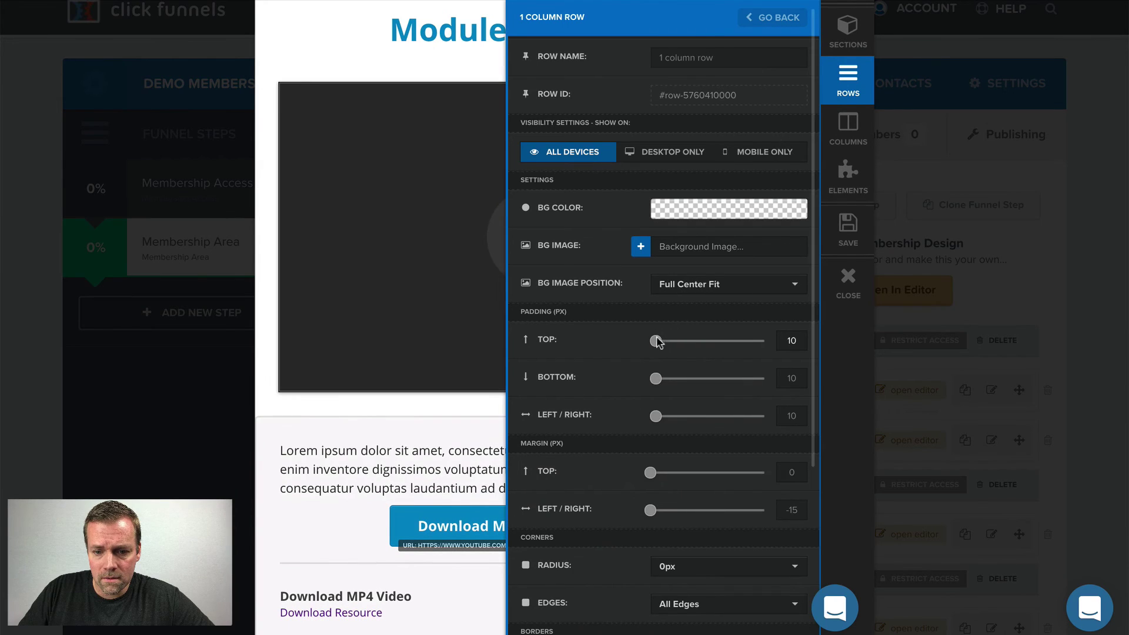
pyautogui.moveTo(655, 341); pyautogui.dragTo(617, 343)
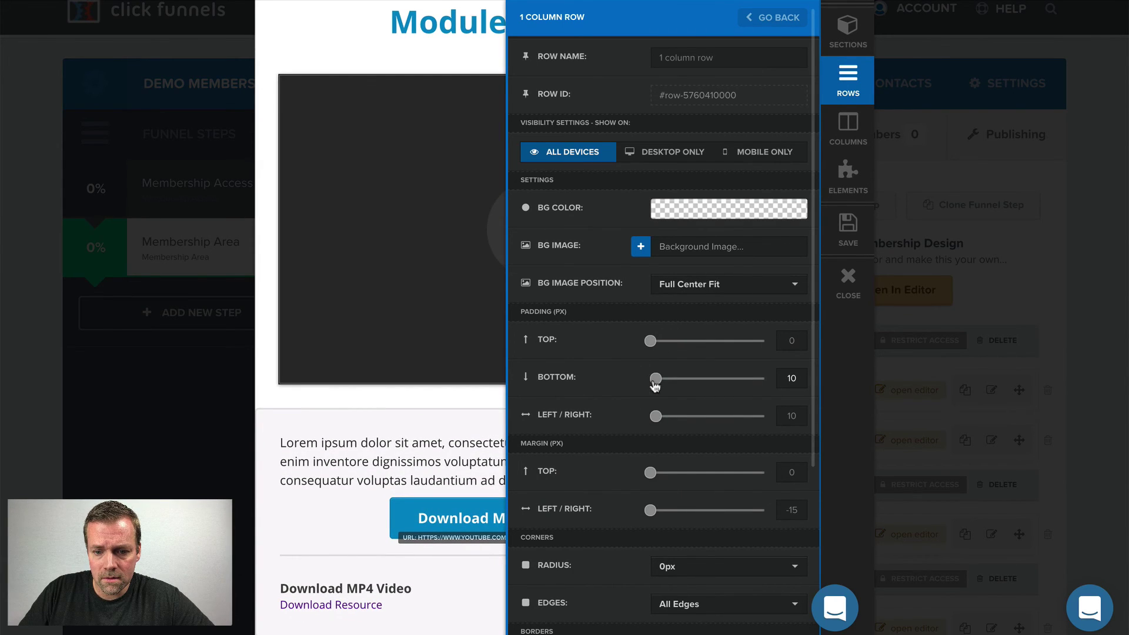
pyautogui.moveTo(655, 378); pyautogui.dragTo(625, 421)
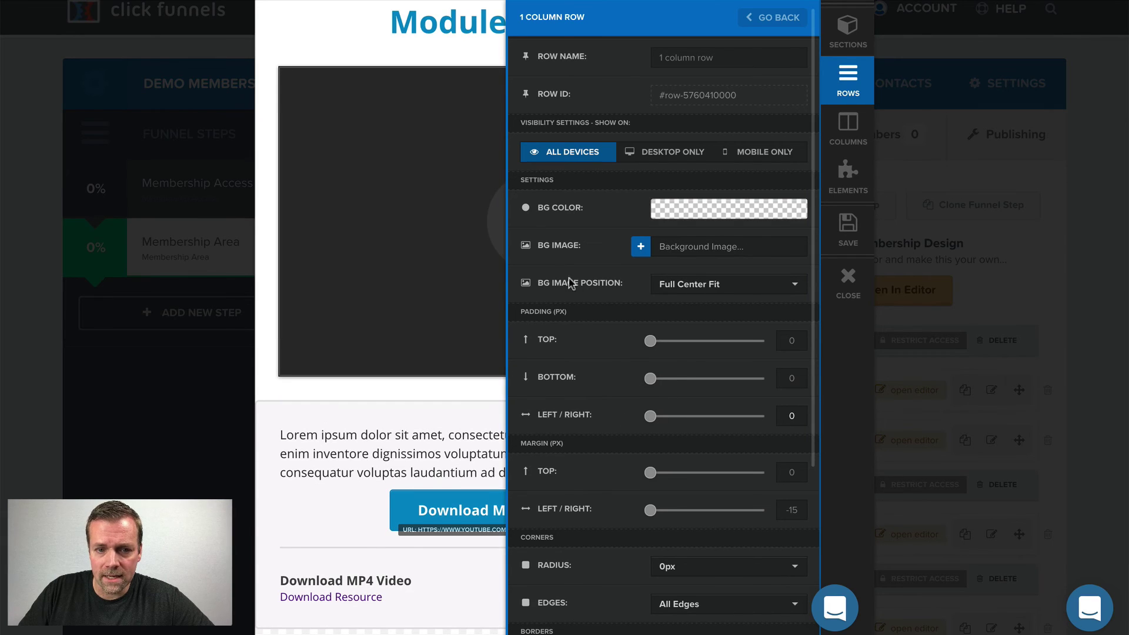
pyautogui.click(465, 57)
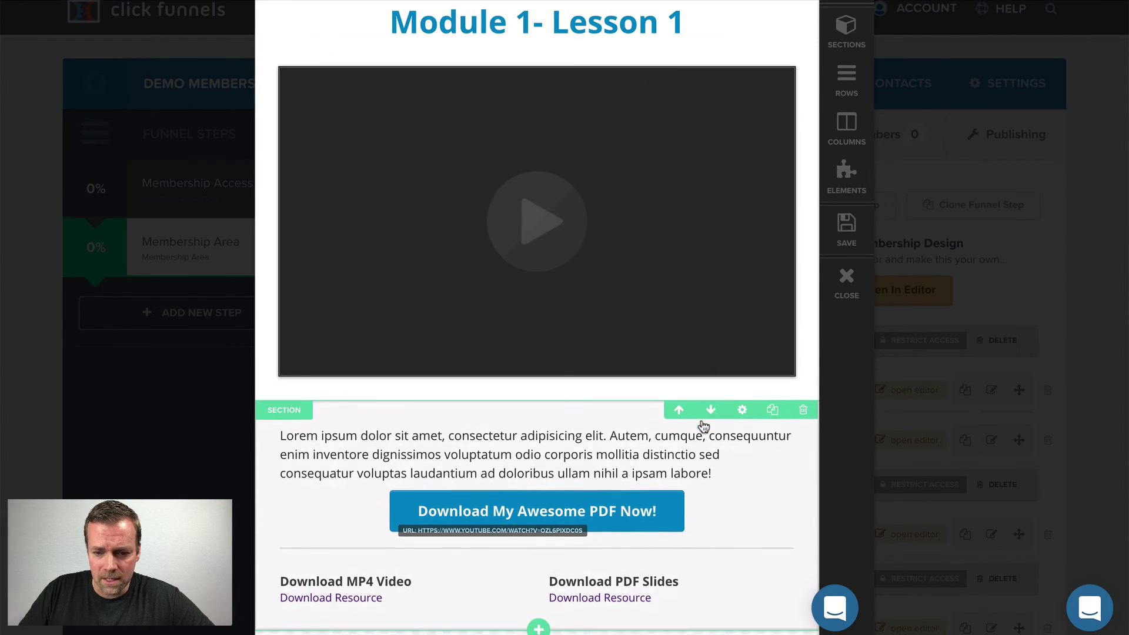
# Step: Set the background color of the section holding the lesson description and download links to white
pyautogui.scroll(-2, 704, 426)
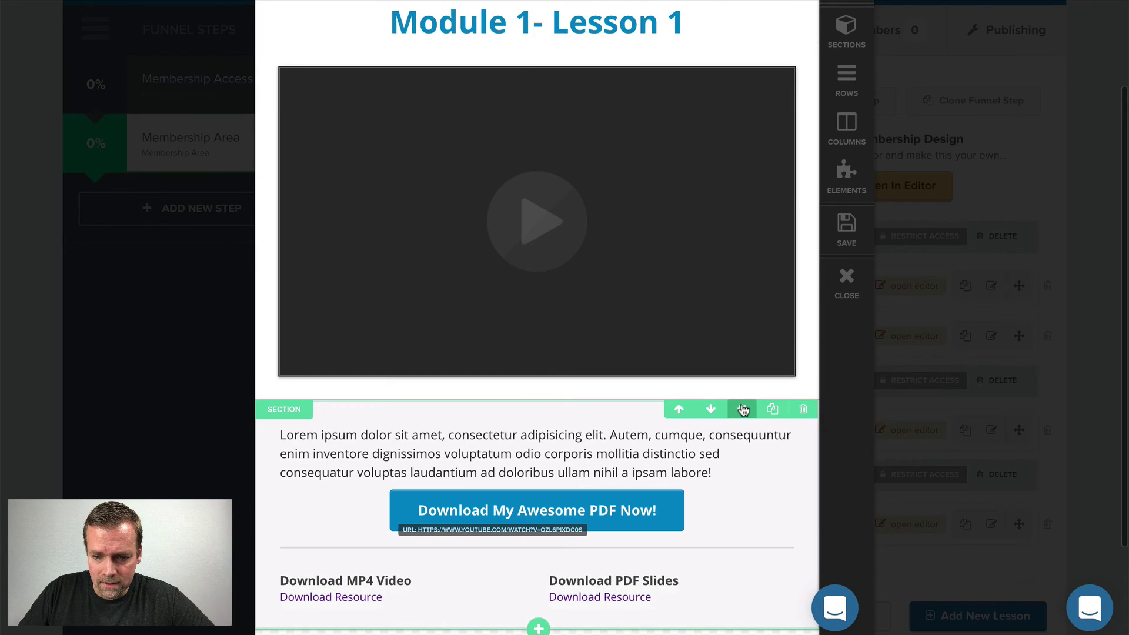
pyautogui.click(742, 410)
pyautogui.click(712, 208)
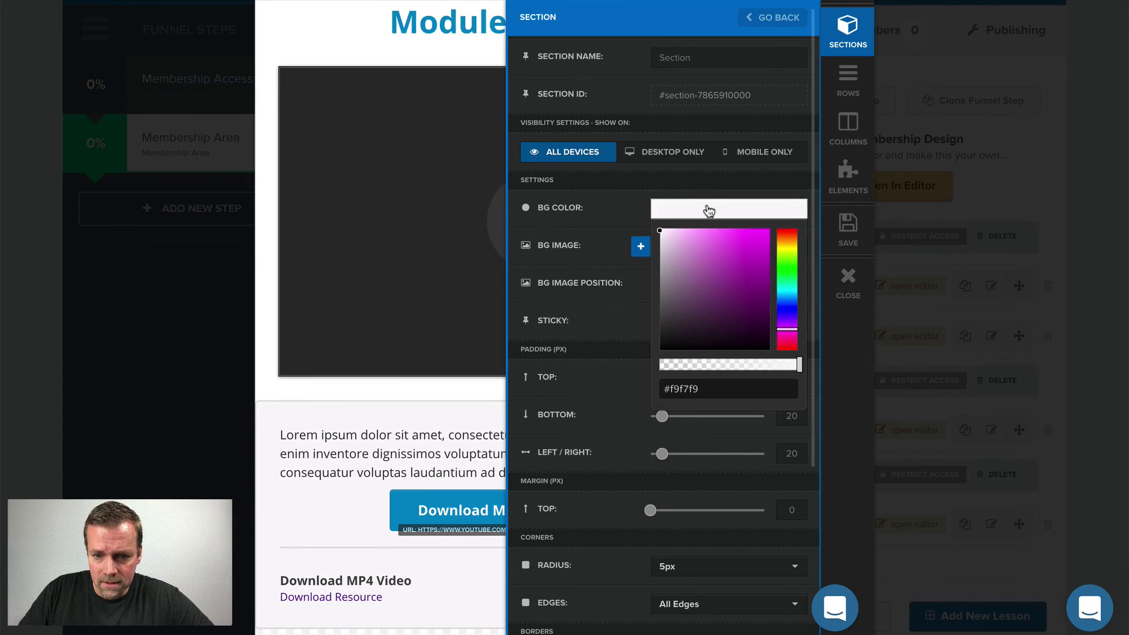
pyautogui.click(661, 229)
pyautogui.click(626, 205)
# Step: Set the description and downloads section's borders to No Border
pyautogui.scroll(-1, 611, 471)
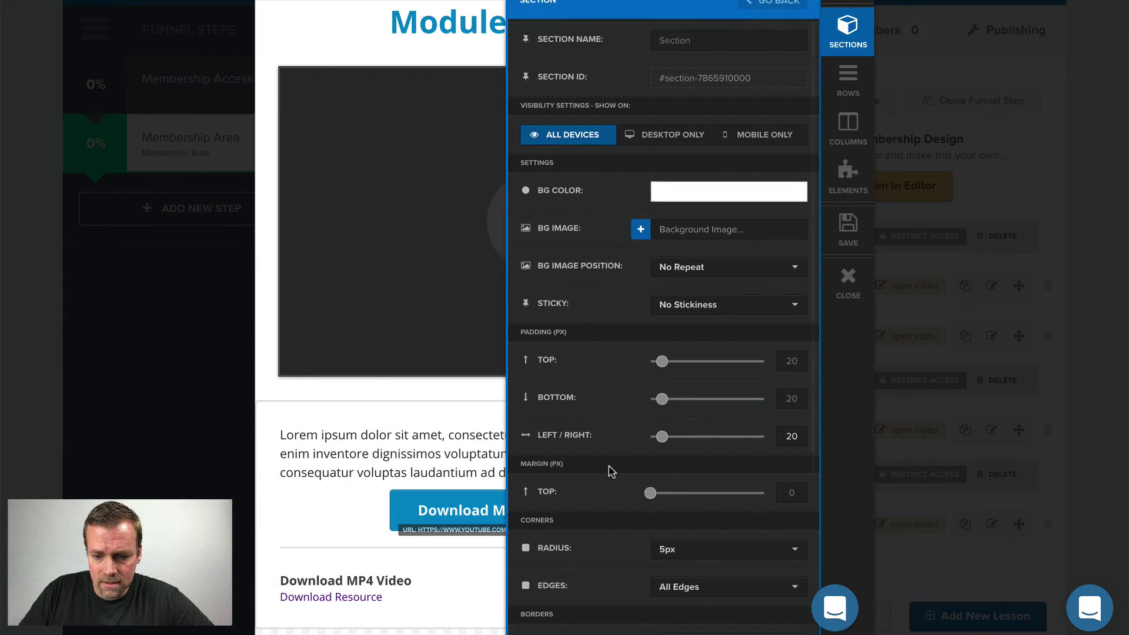
pyautogui.scroll(-4, 618, 468)
pyautogui.click(723, 429)
pyautogui.click(701, 448)
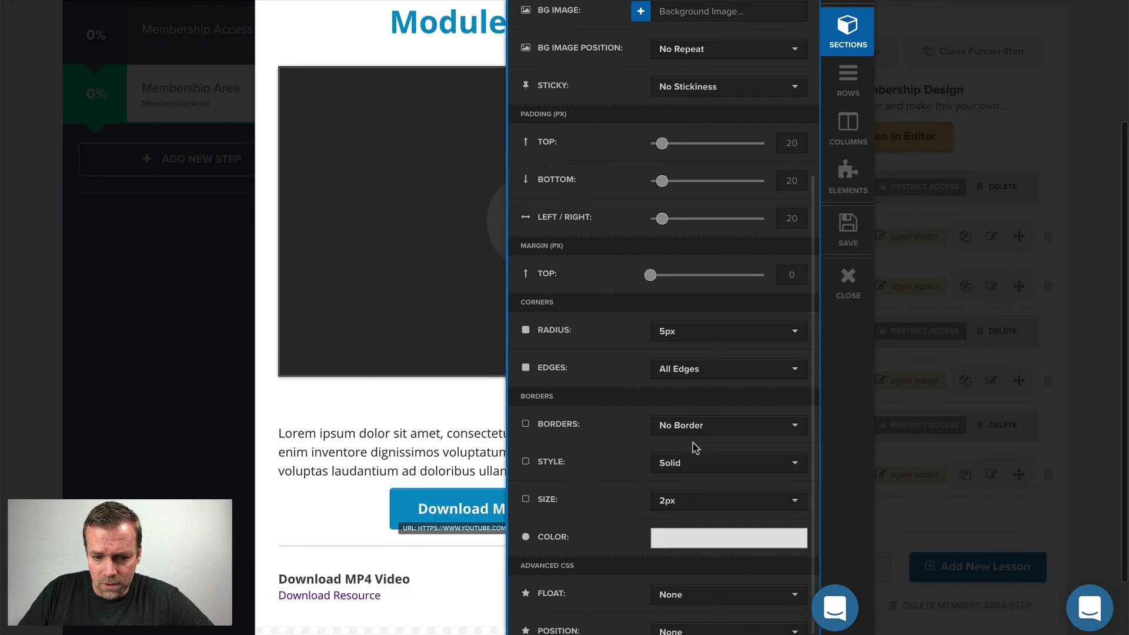
pyautogui.click(391, 445)
# Step: Save the M1 Lesson1 content and close its editor
pyautogui.scroll(-2, 391, 445)
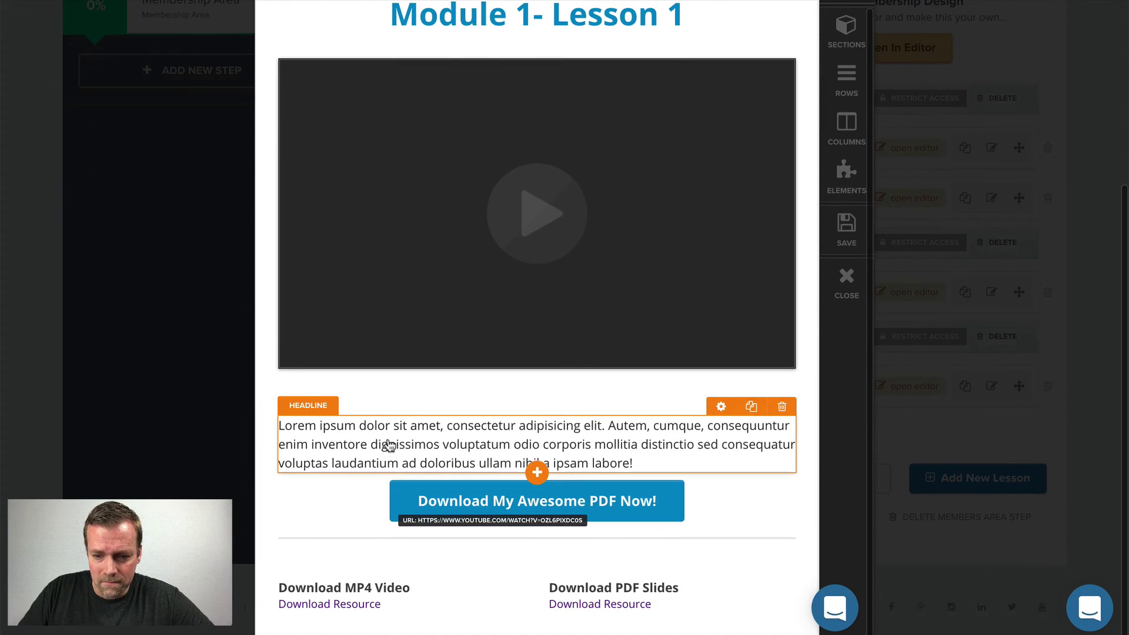
pyautogui.click(846, 229)
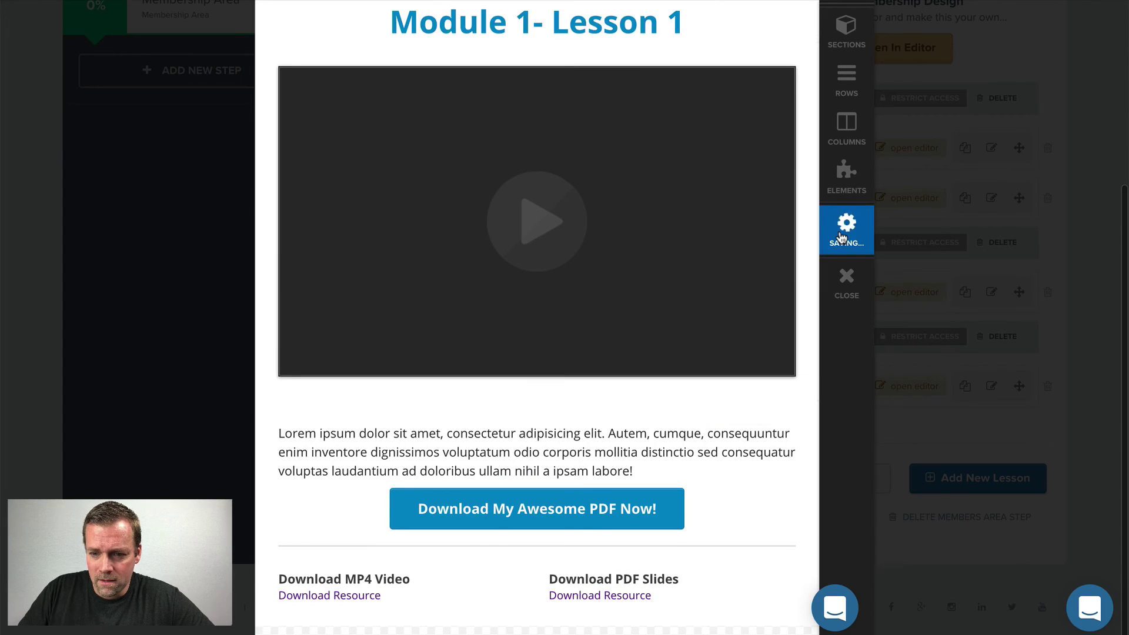
pyautogui.click(847, 285)
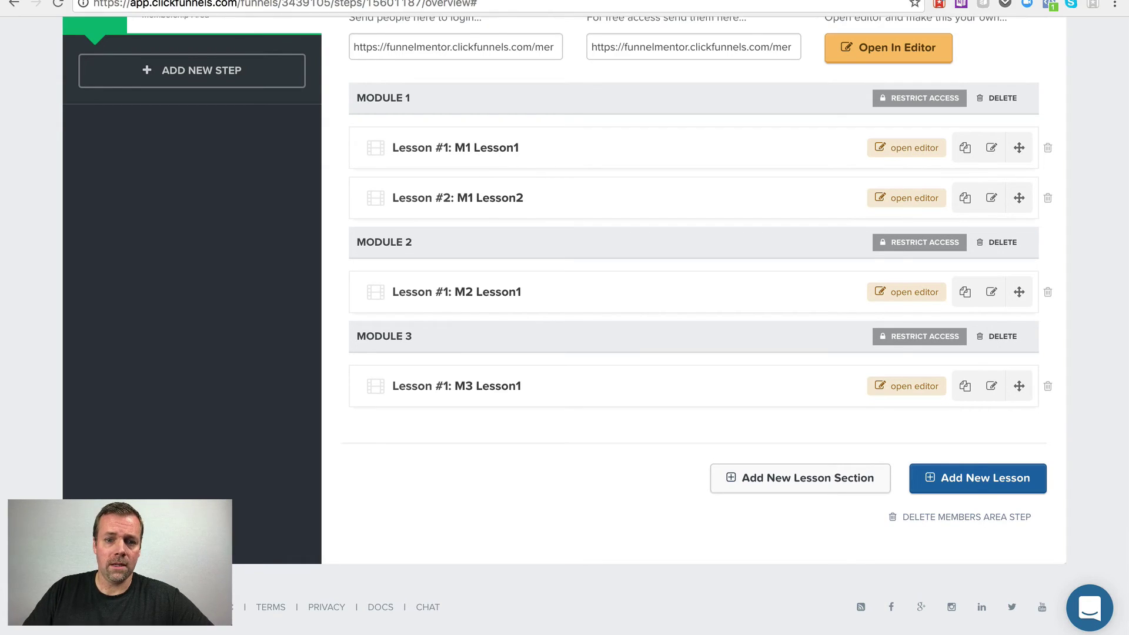
# Step: Examine the live Module 1 Lesson 1 page from its headline to the lower navigation buttons, and show its menu
pyautogui.click(32, 0)
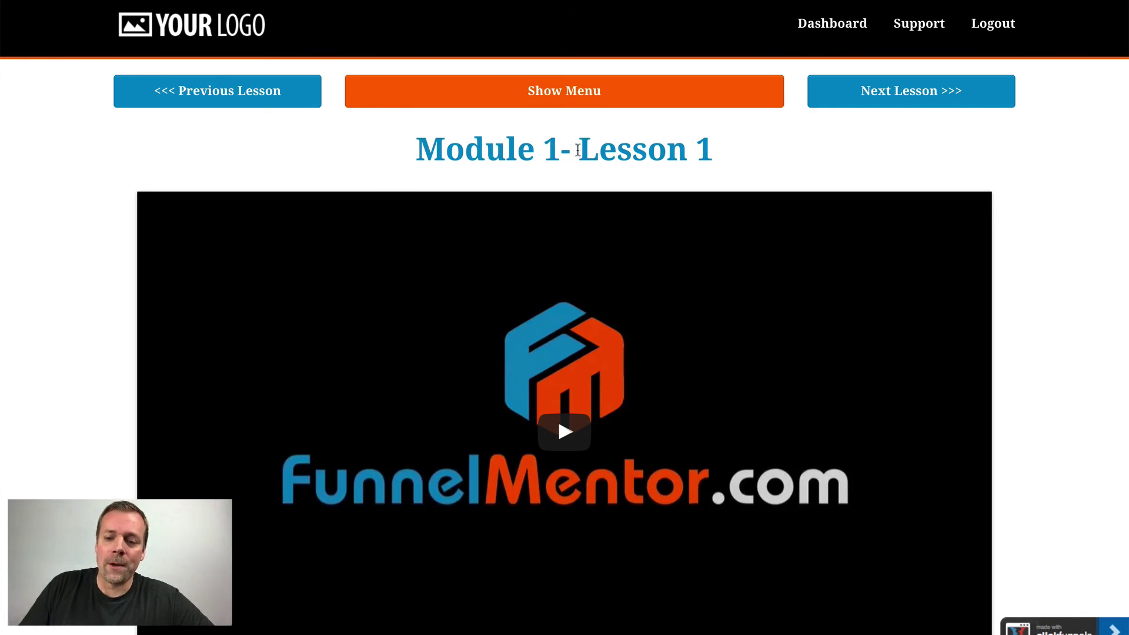
pyautogui.scroll(-1, 727, 294)
pyautogui.scroll(-5, 728, 294)
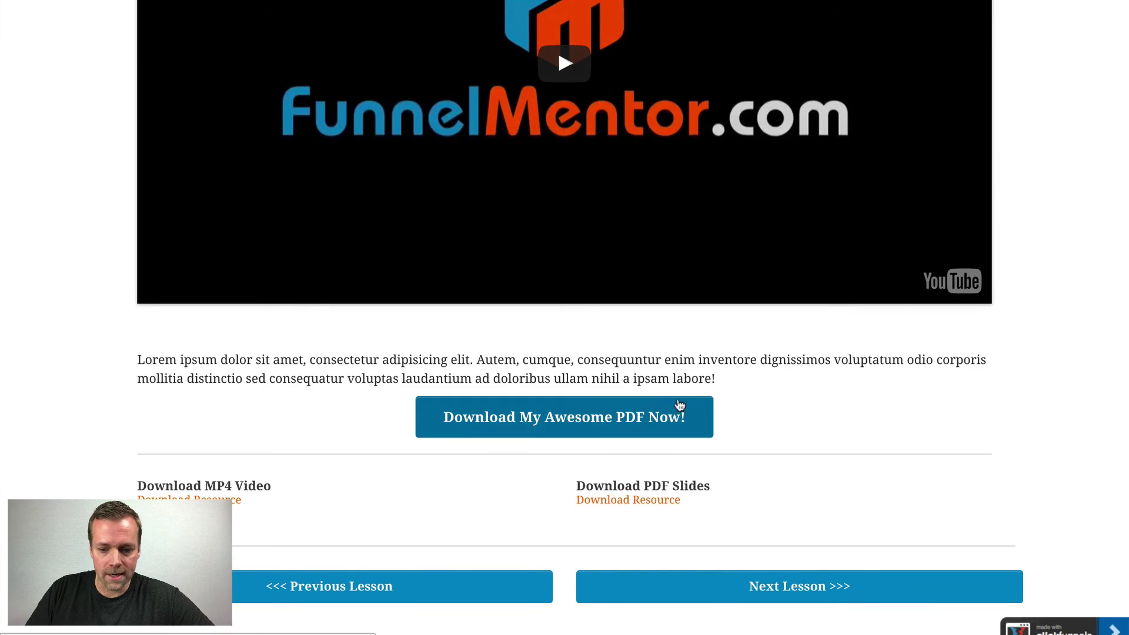
pyautogui.scroll(-2, 846, 419)
pyautogui.scroll(8, 847, 422)
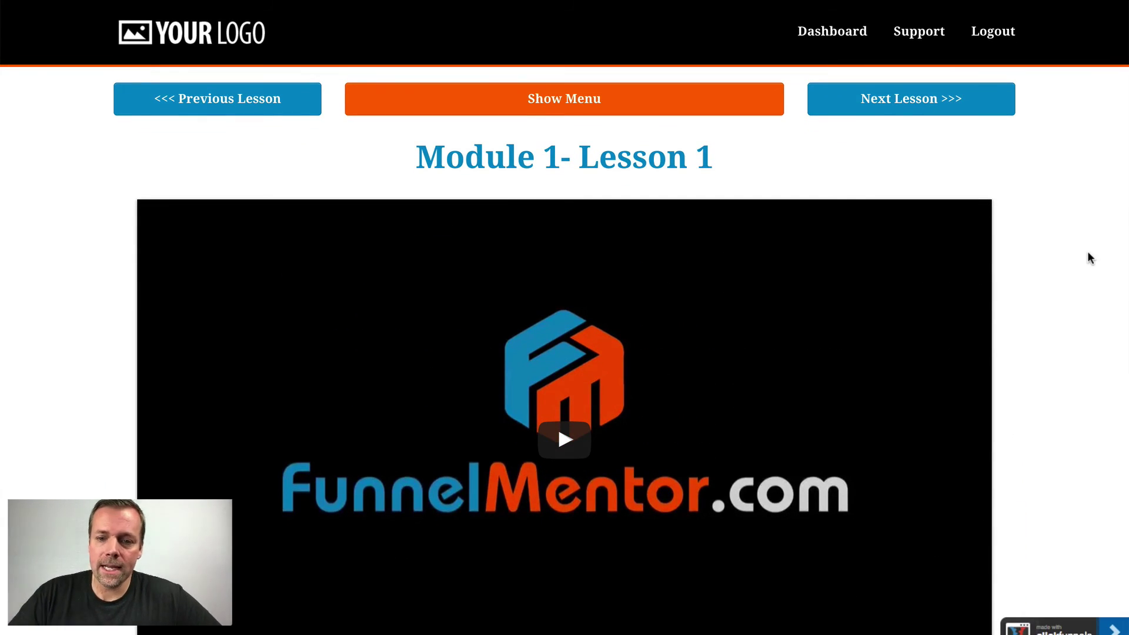
pyautogui.click(611, 112)
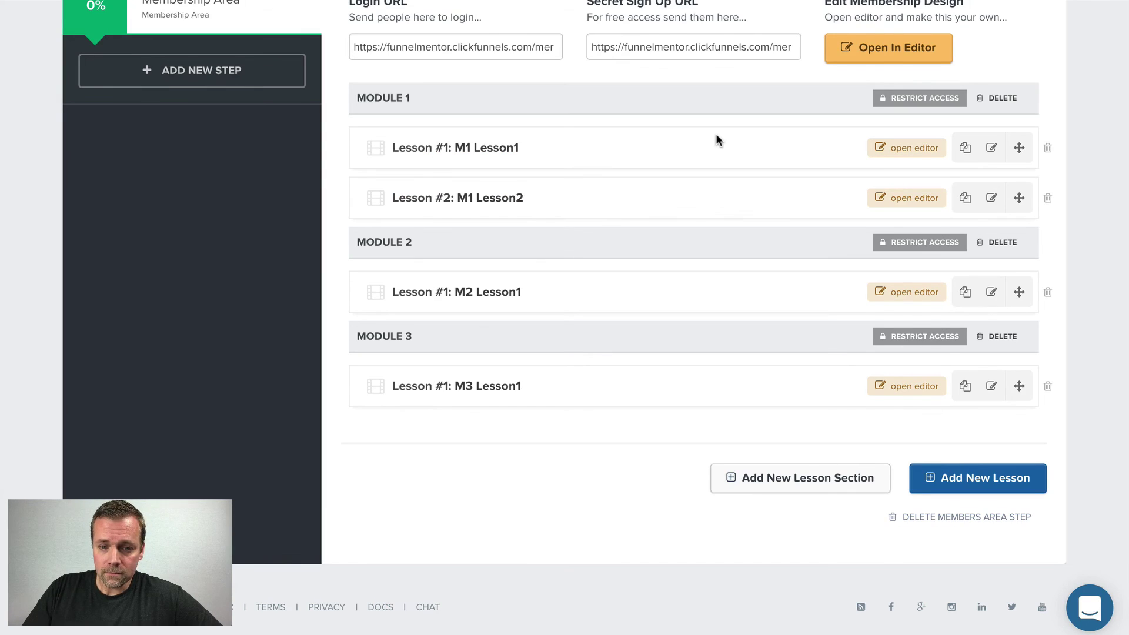
# Step: In the membership design editor, duplicate the Lesson 2 entry under Module 1 and rename the copy Lesson 3
pyautogui.scroll(5, 716, 139)
pyautogui.click(895, 313)
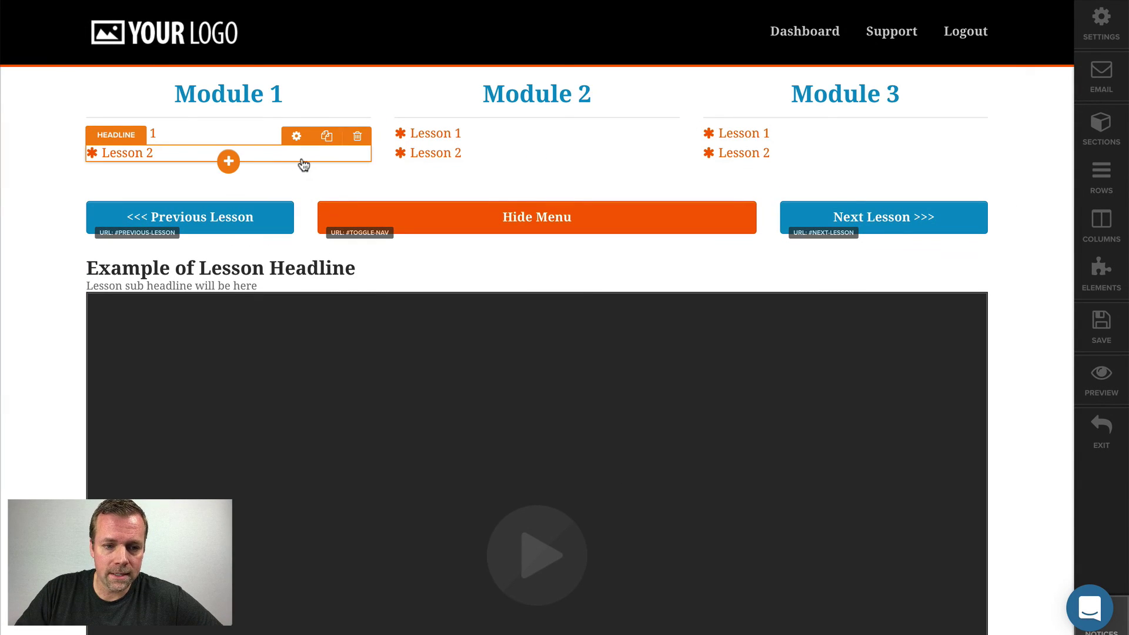
pyautogui.click(328, 138)
pyautogui.click(181, 171)
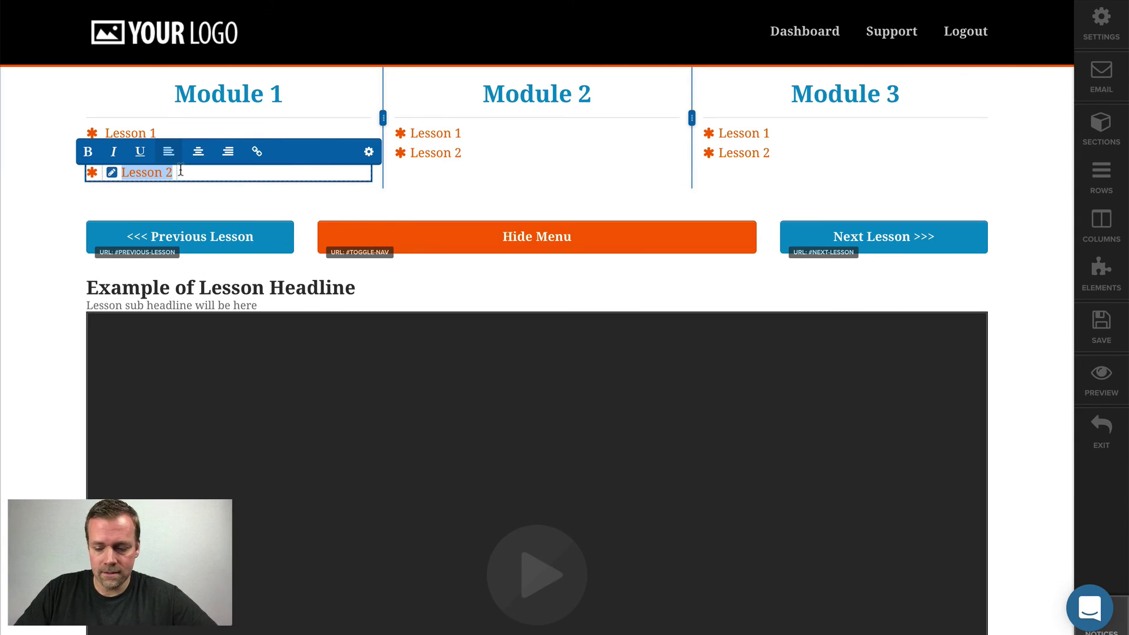
pyautogui.press('BackSpace')
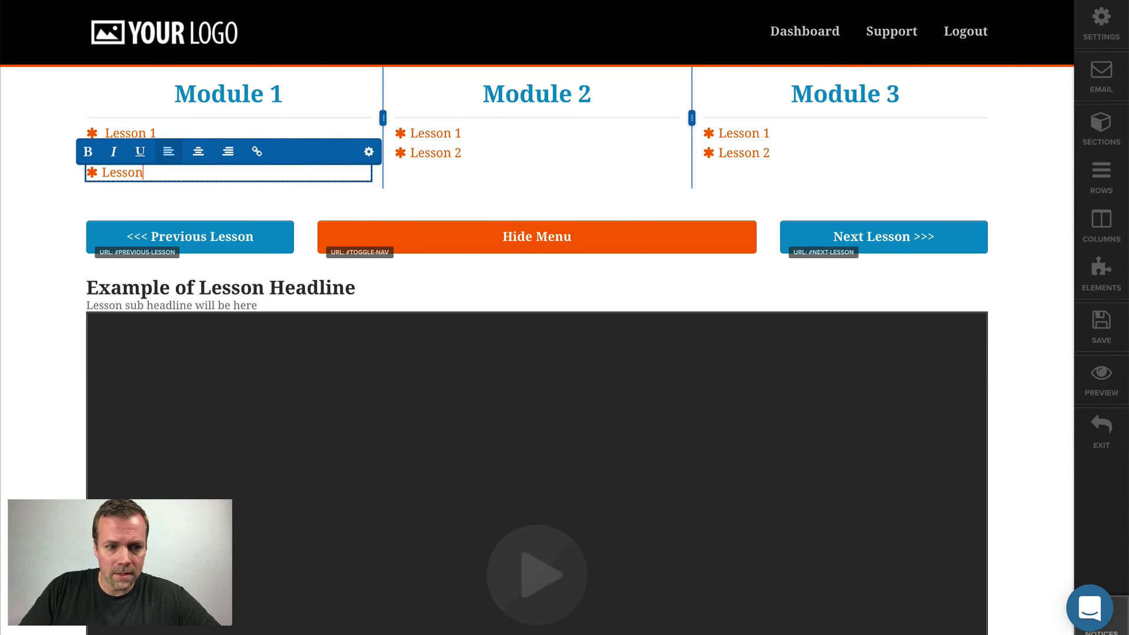
pyautogui.write('Lesson')
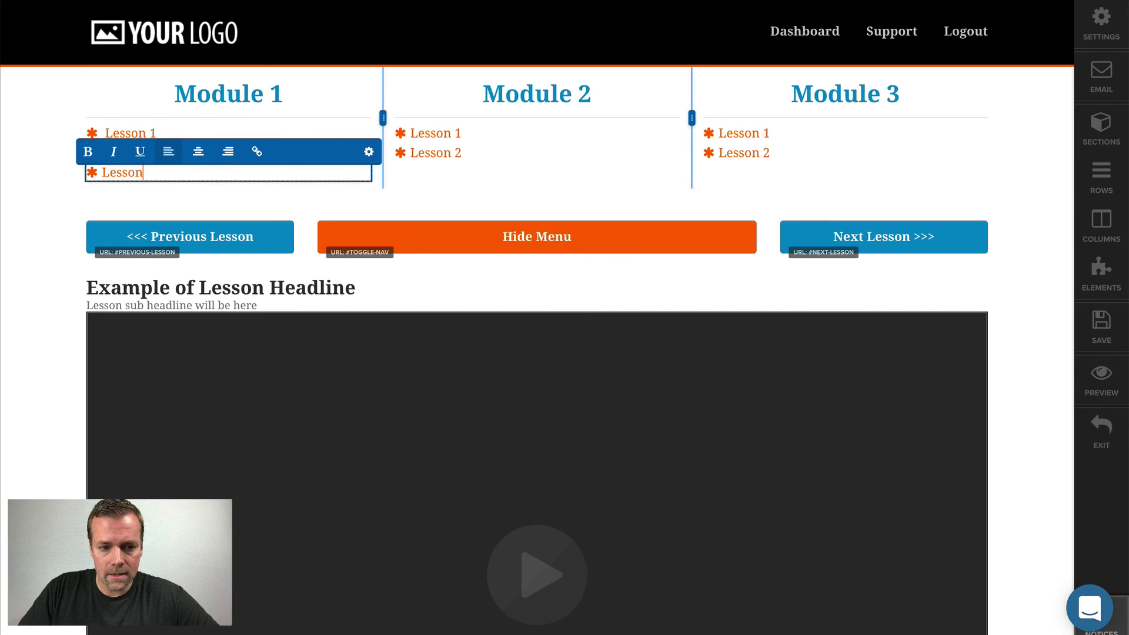
pyautogui.write(' 3')
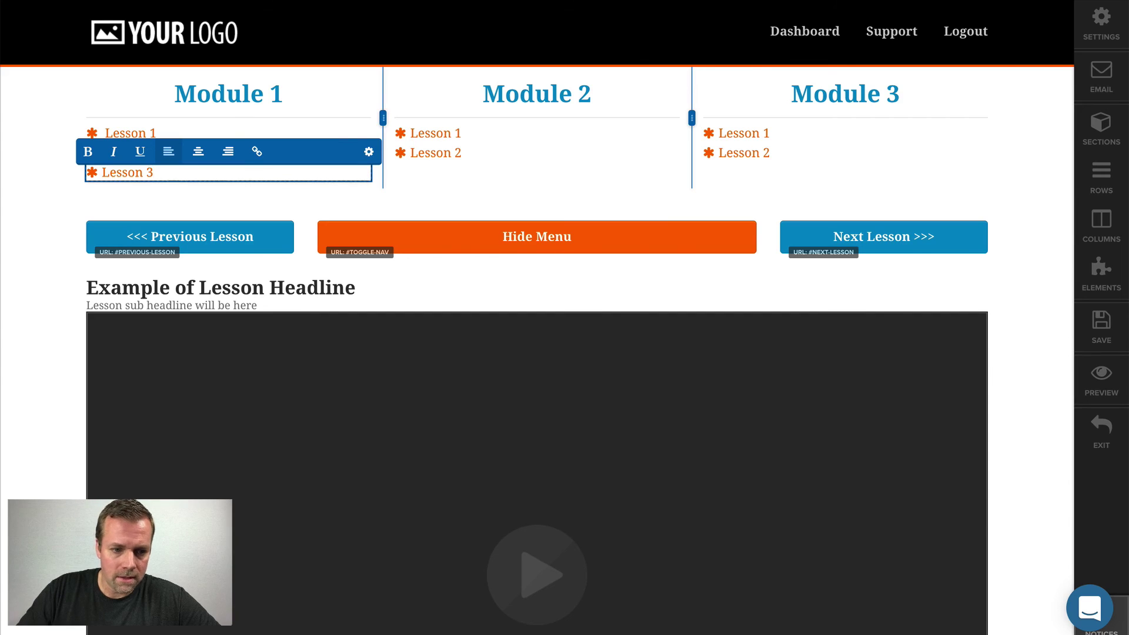
# Step: Link Module 1's Lesson 3 menu entry to #lesson1-3 and save the membership page
pyautogui.tripleClick(135, 172)
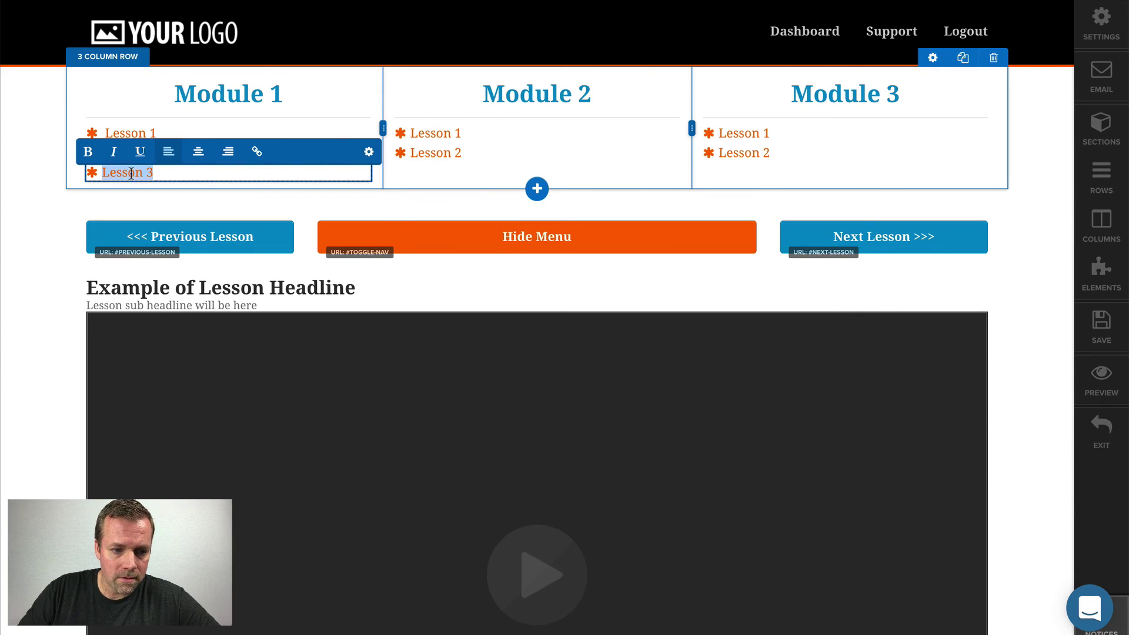
pyautogui.click(256, 151)
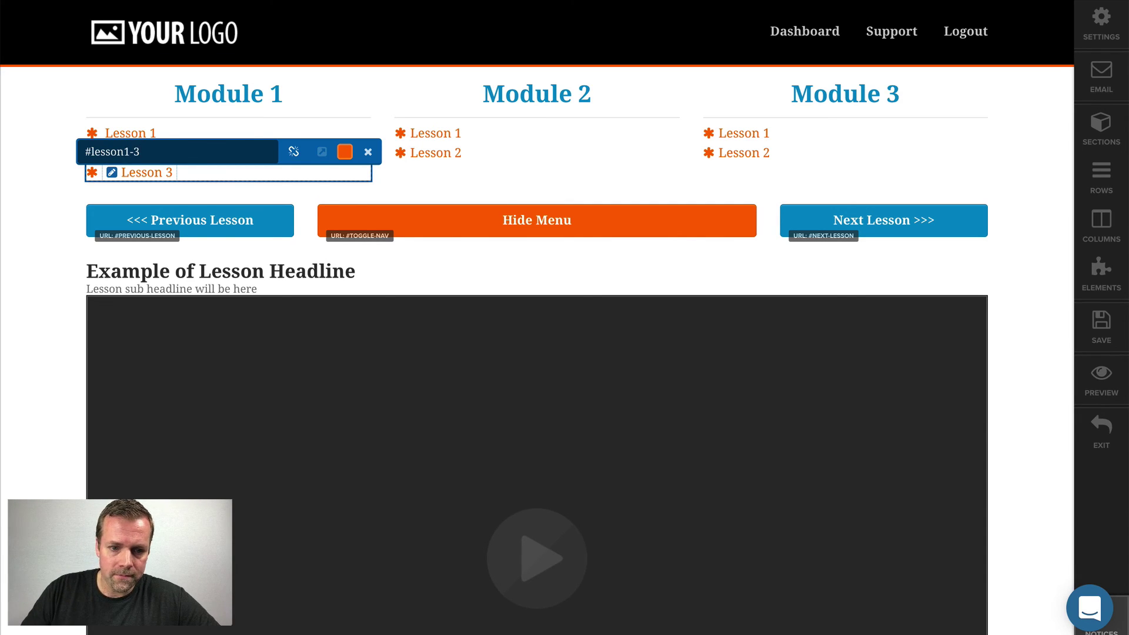
pyautogui.click(368, 152)
pyautogui.click(471, 169)
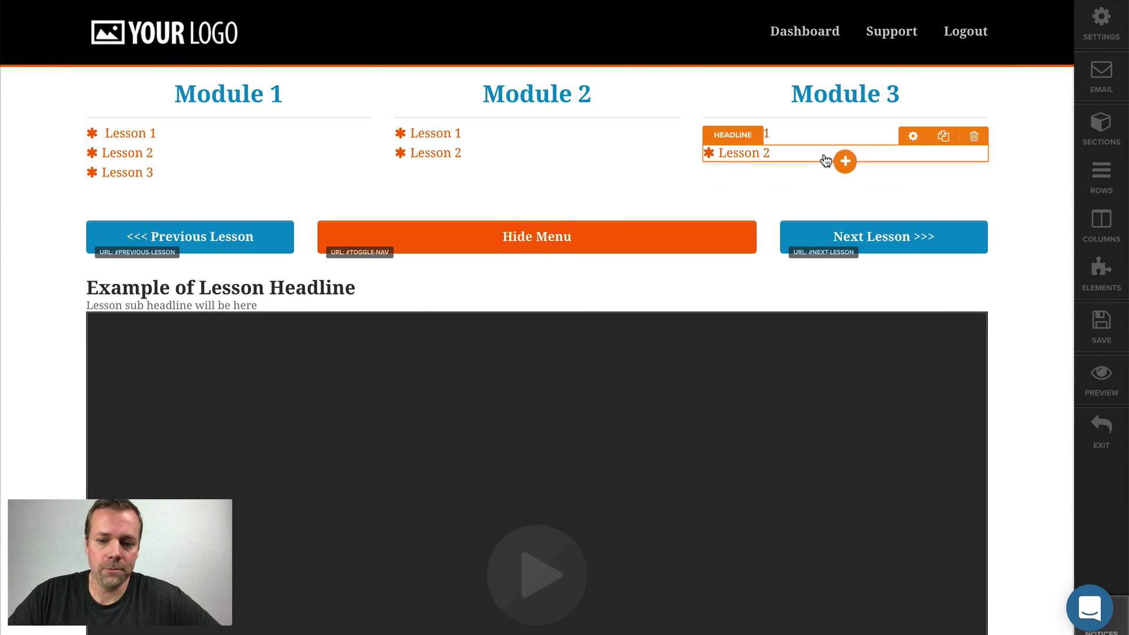
pyautogui.click(1094, 339)
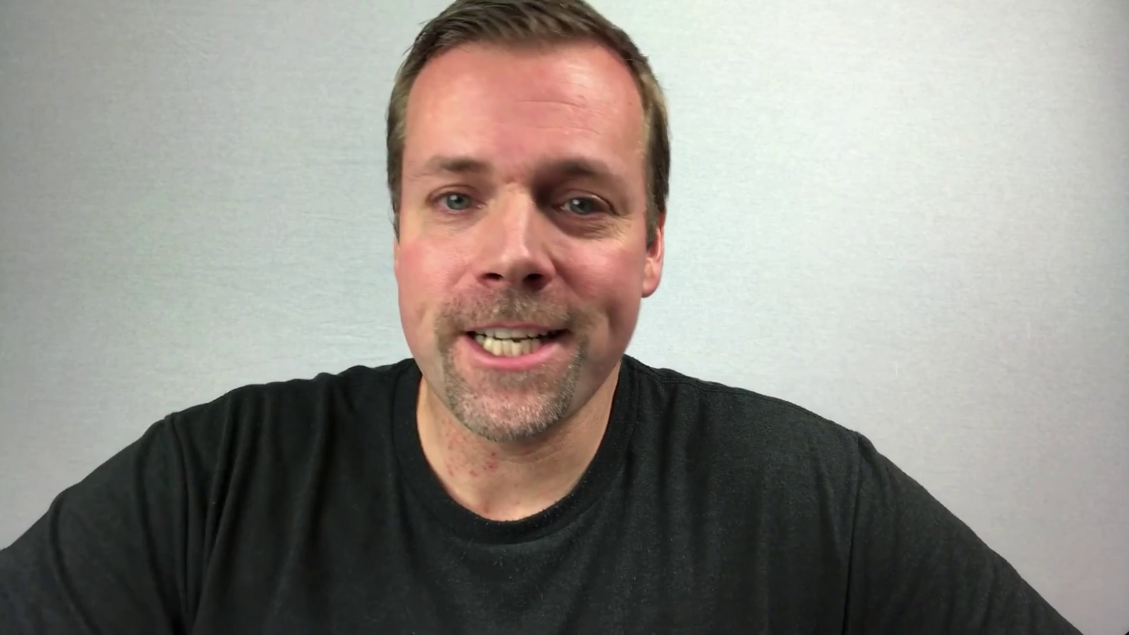